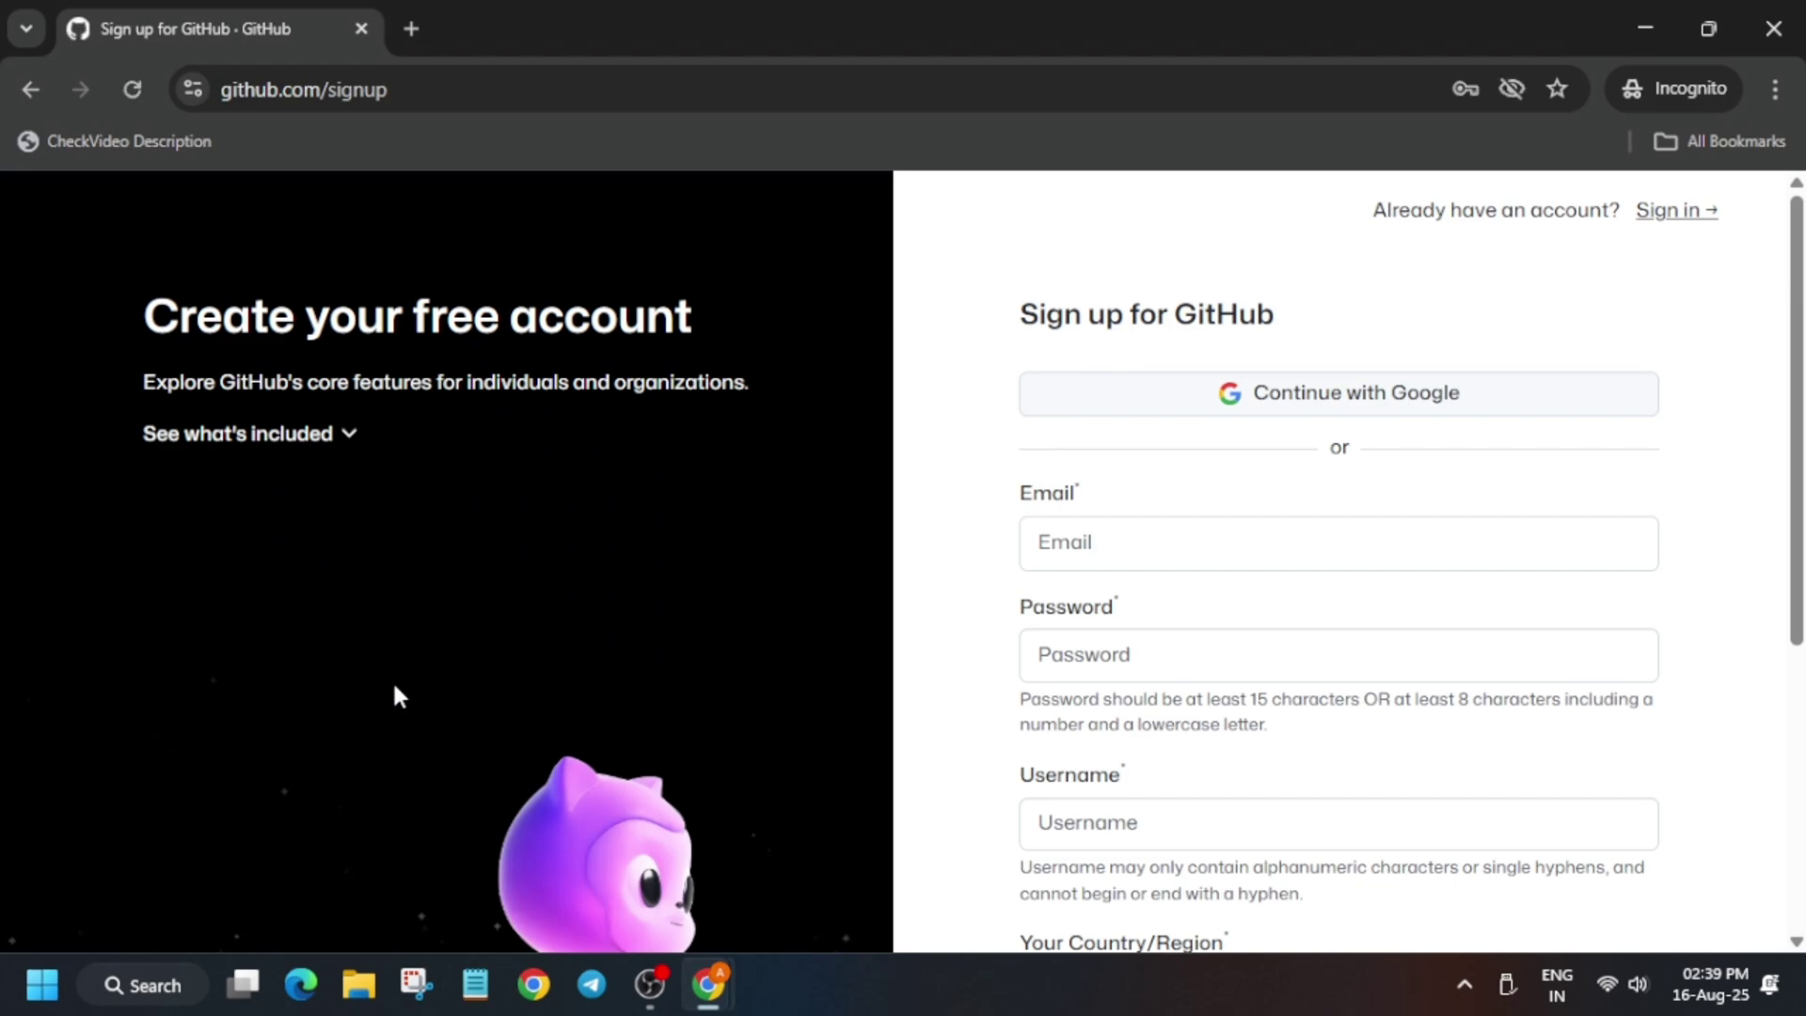
# Step: Review the GitHub sign-up form and sign in with the existing account instead
pyautogui.scroll(-3, 395, 696)
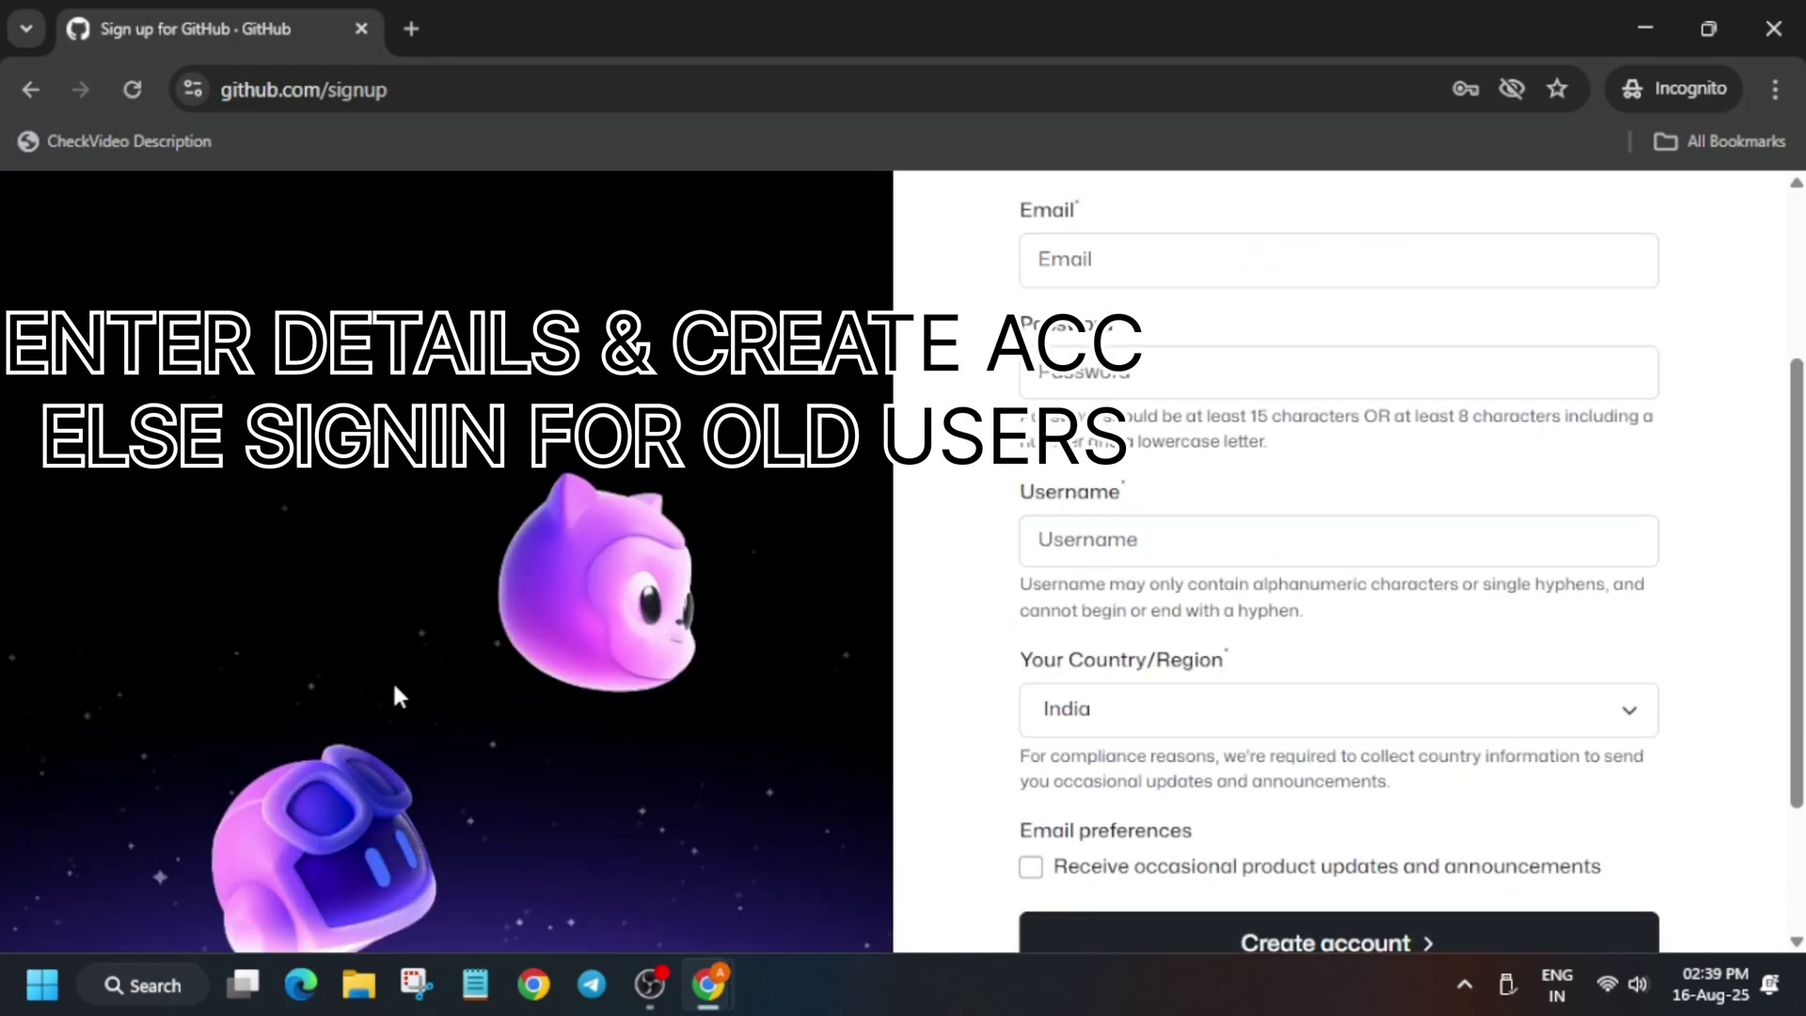
pyautogui.scroll(3, 396, 696)
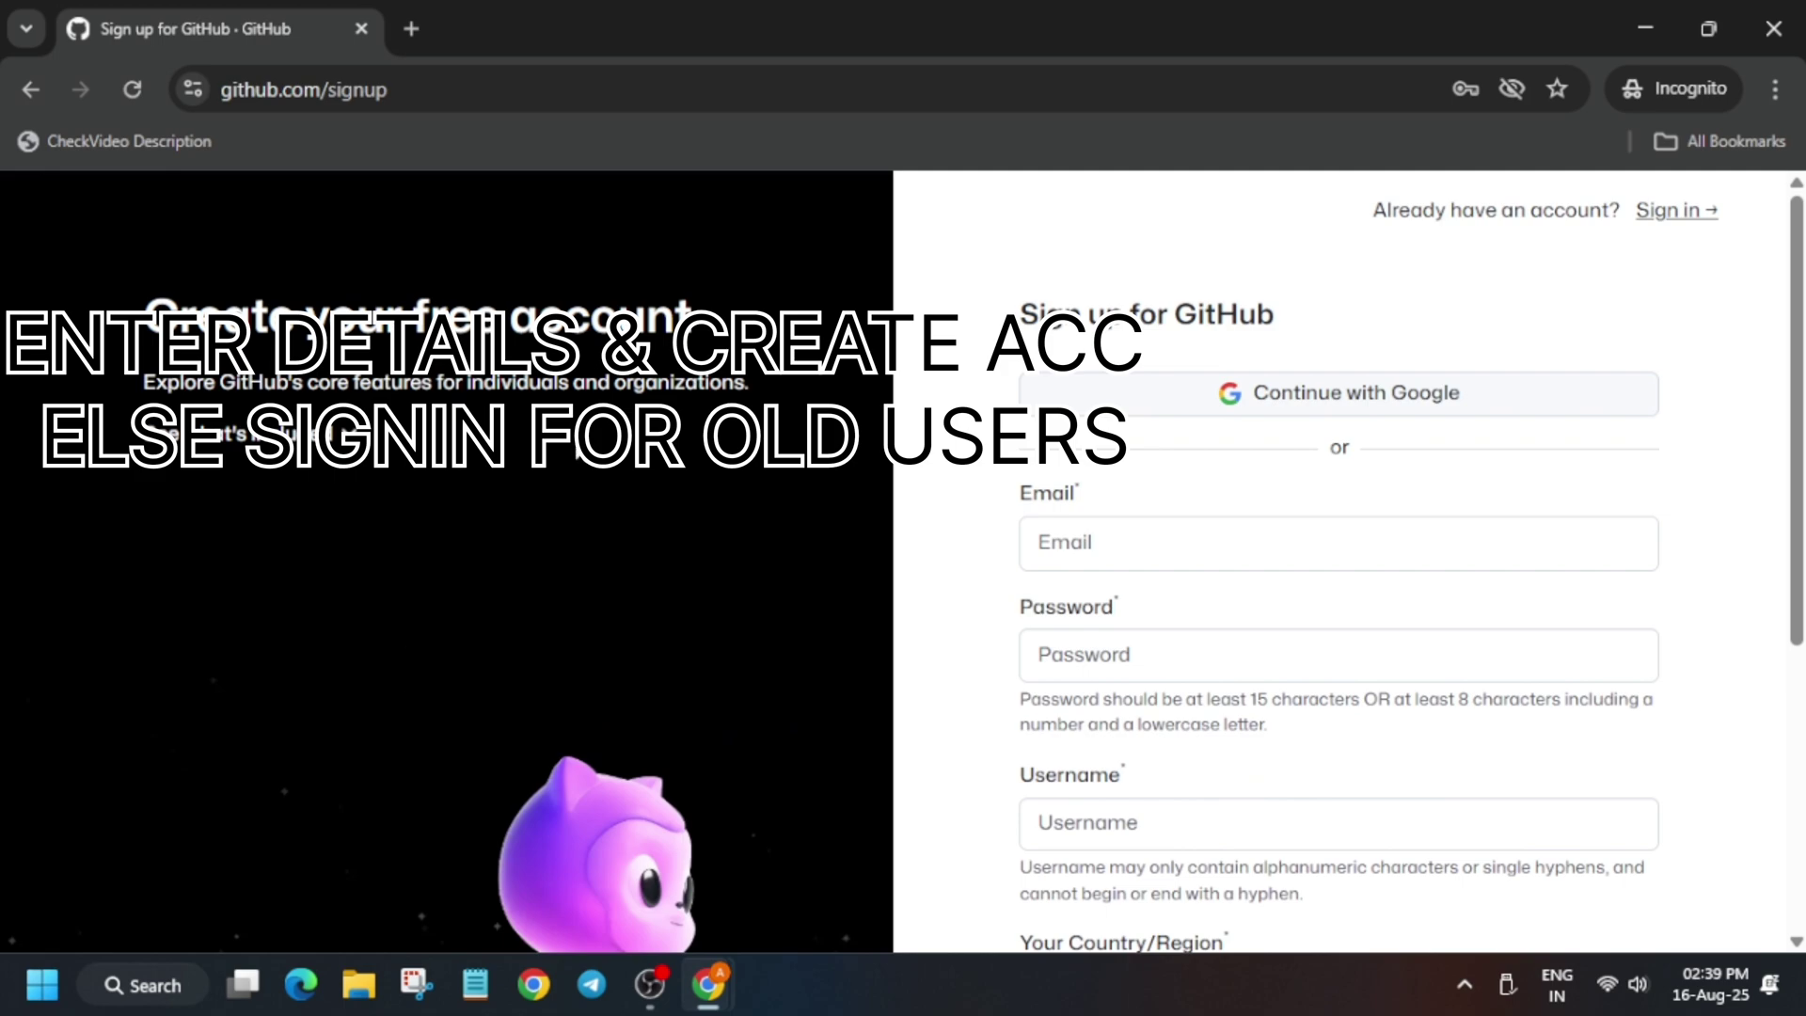
pyautogui.click(1648, 228)
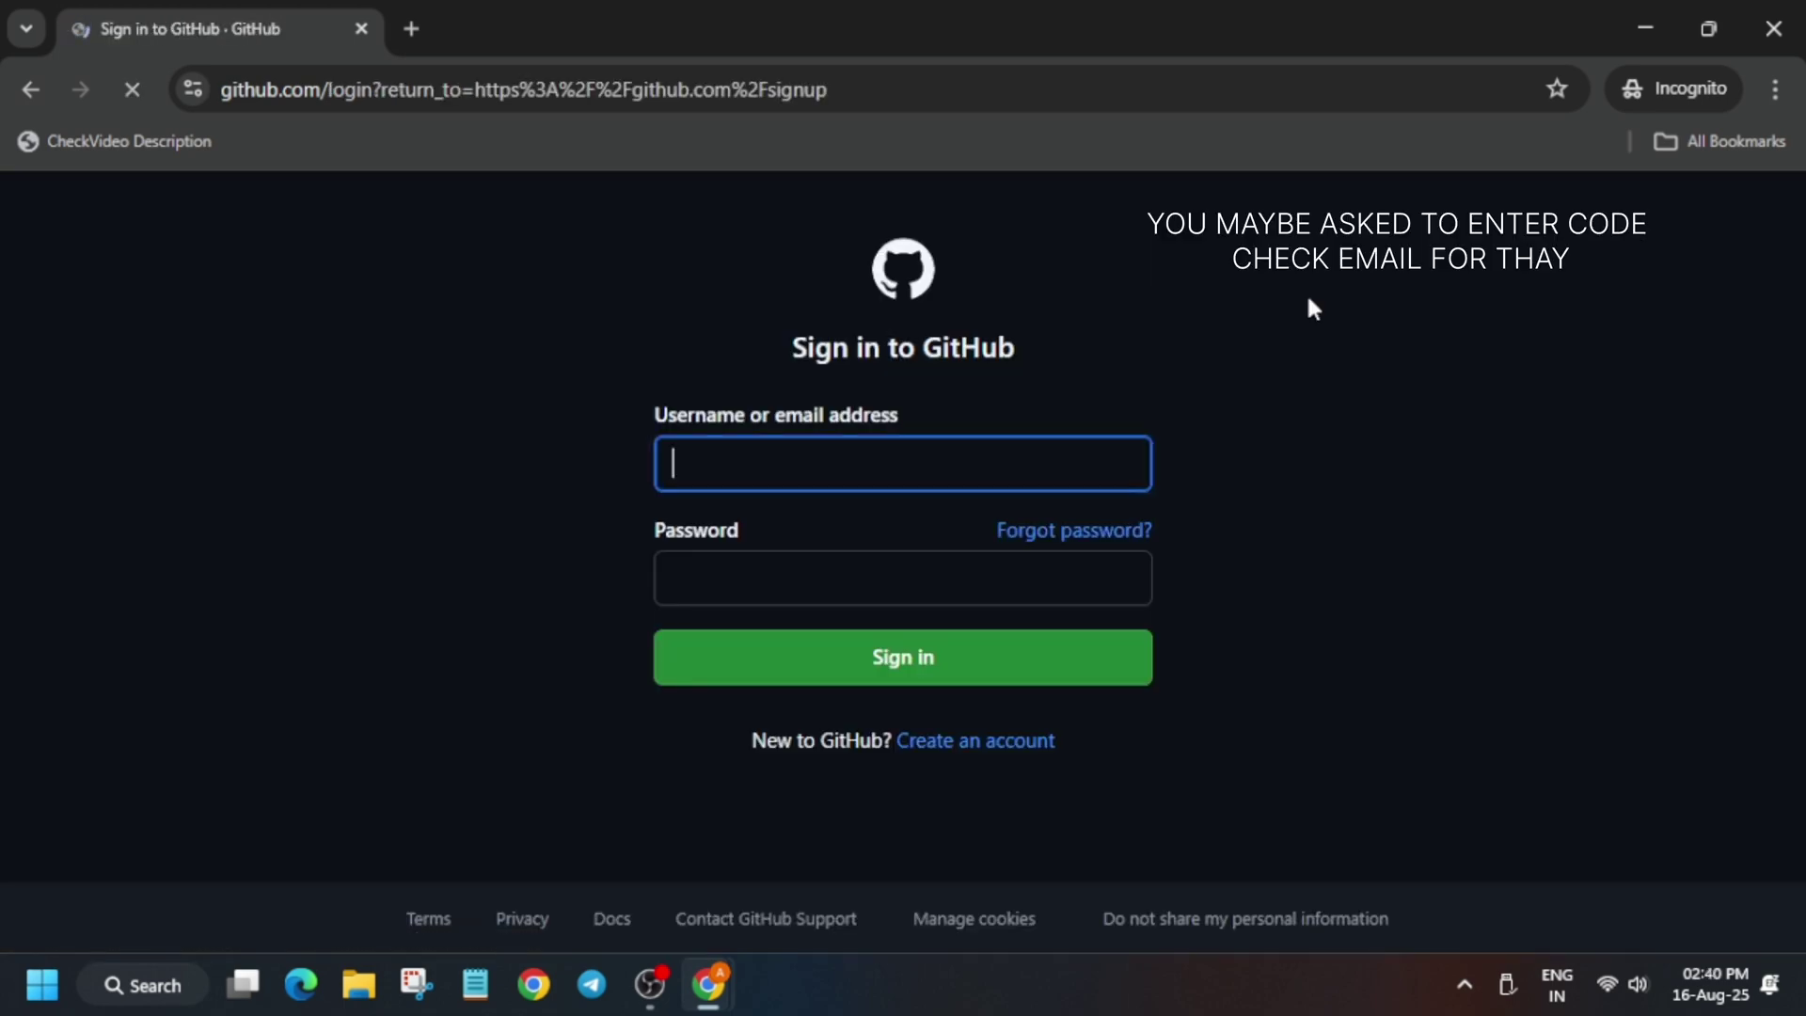
pyautogui.click(897, 523)
pyautogui.click(822, 647)
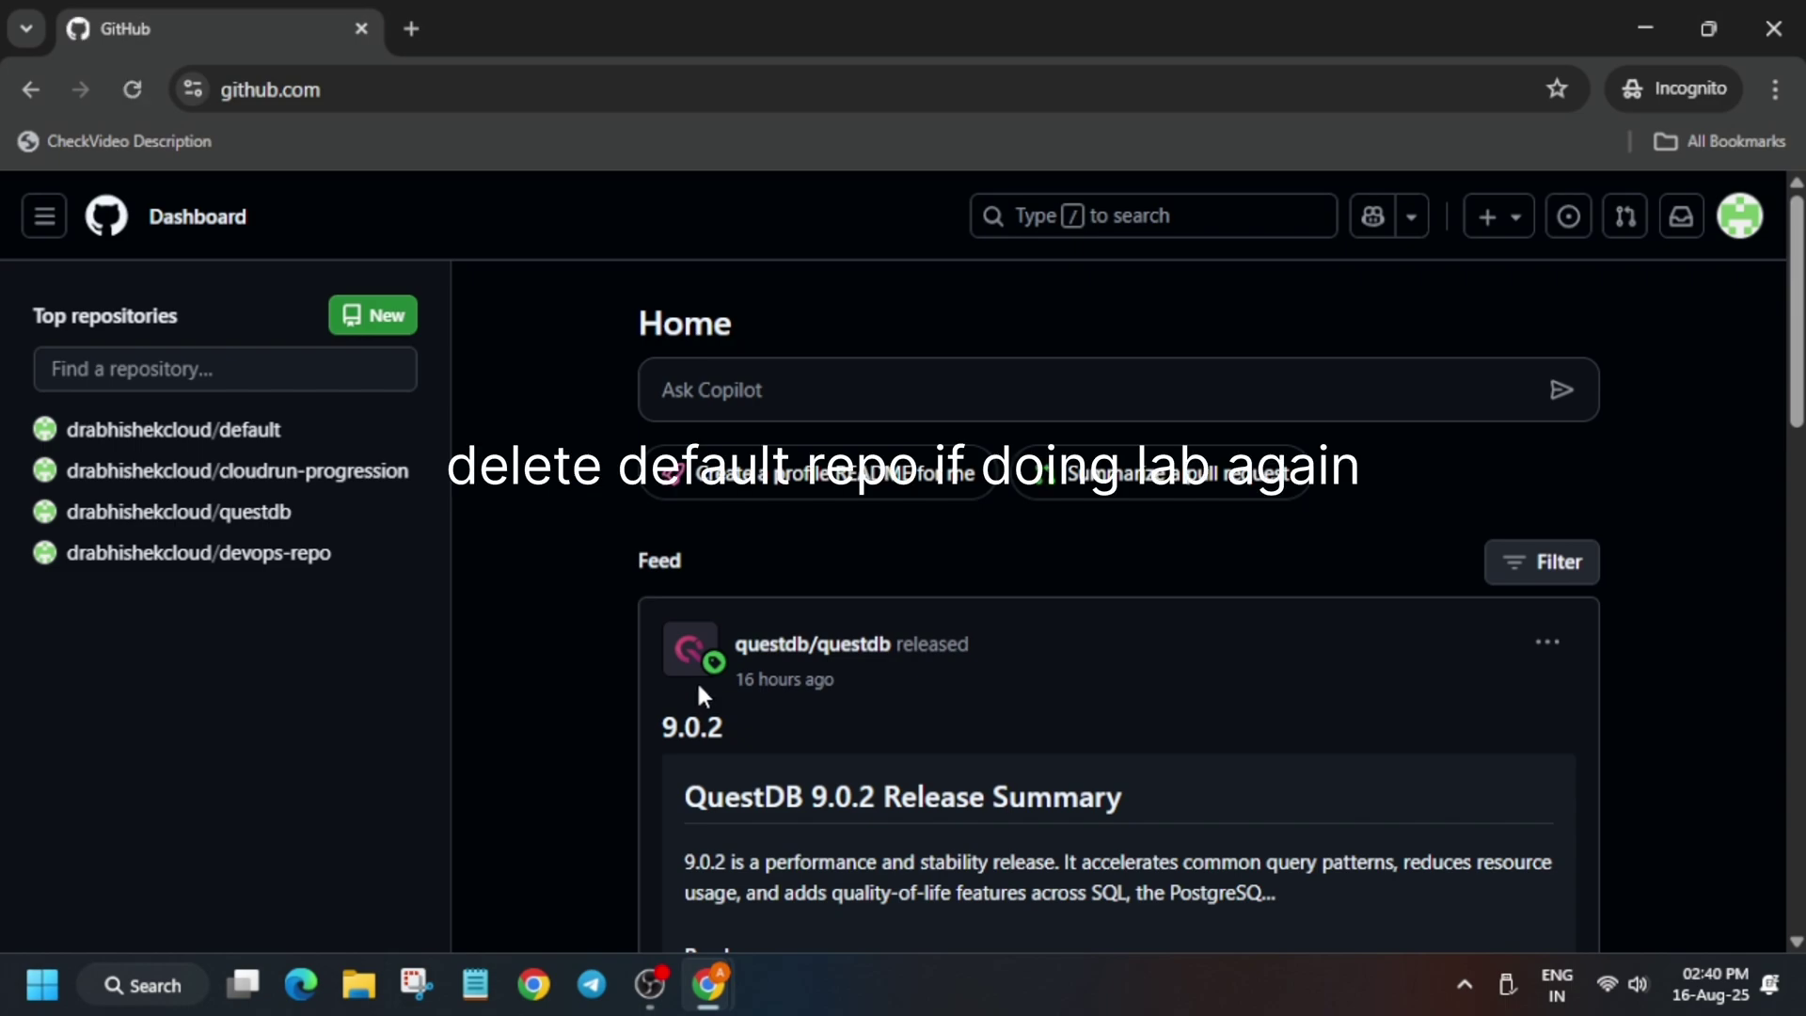
# Step: Open the settings of the repository named default from the account's repository list
pyautogui.click(1736, 224)
pyautogui.click(1613, 412)
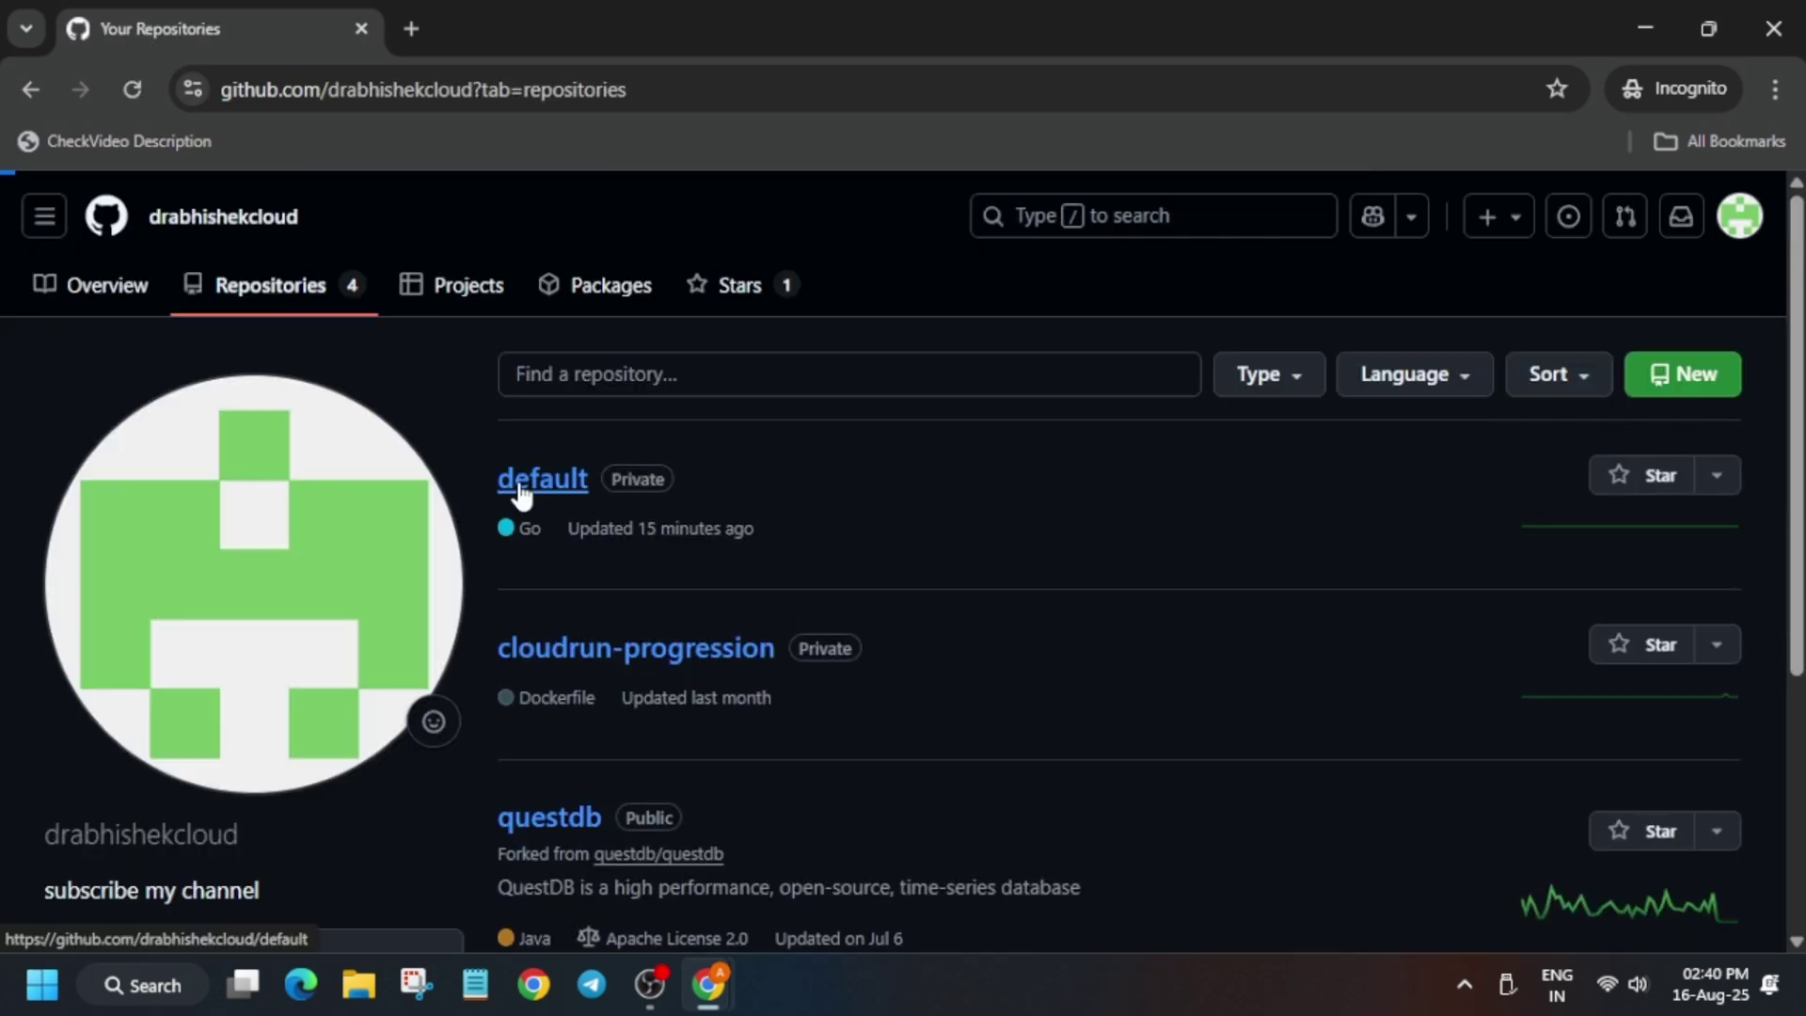
pyautogui.click(523, 496)
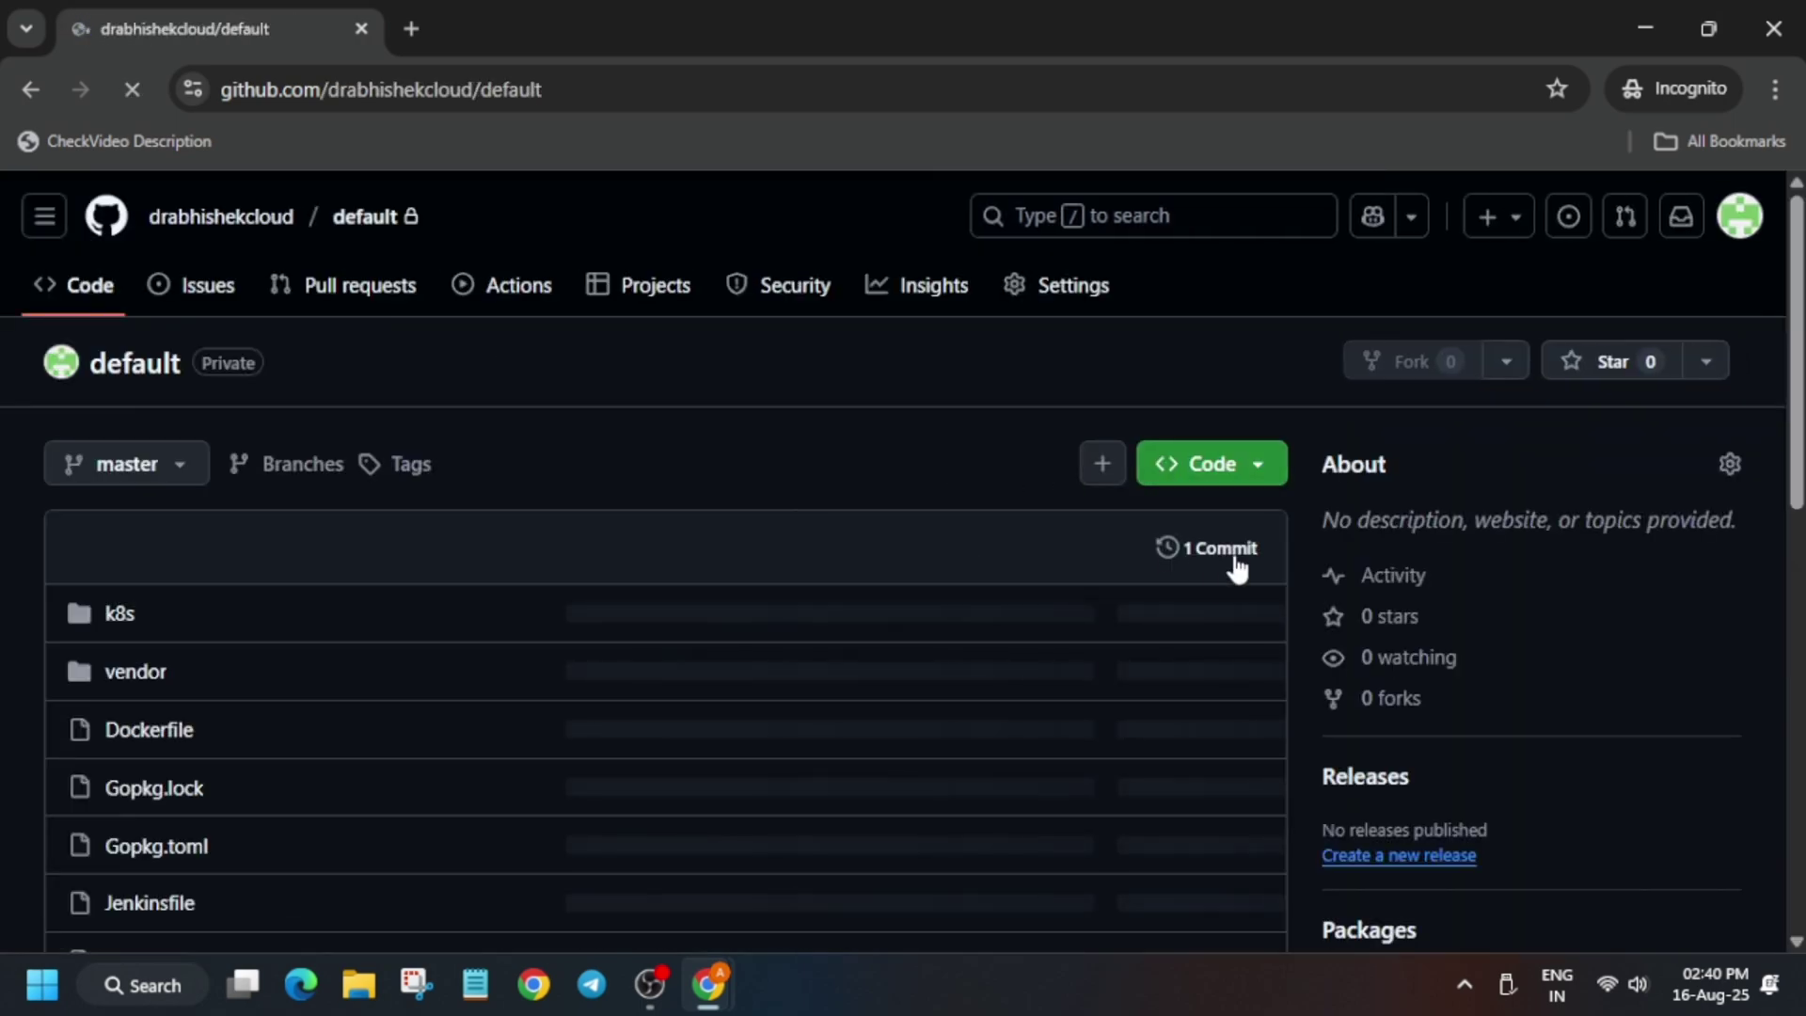
pyautogui.click(1088, 311)
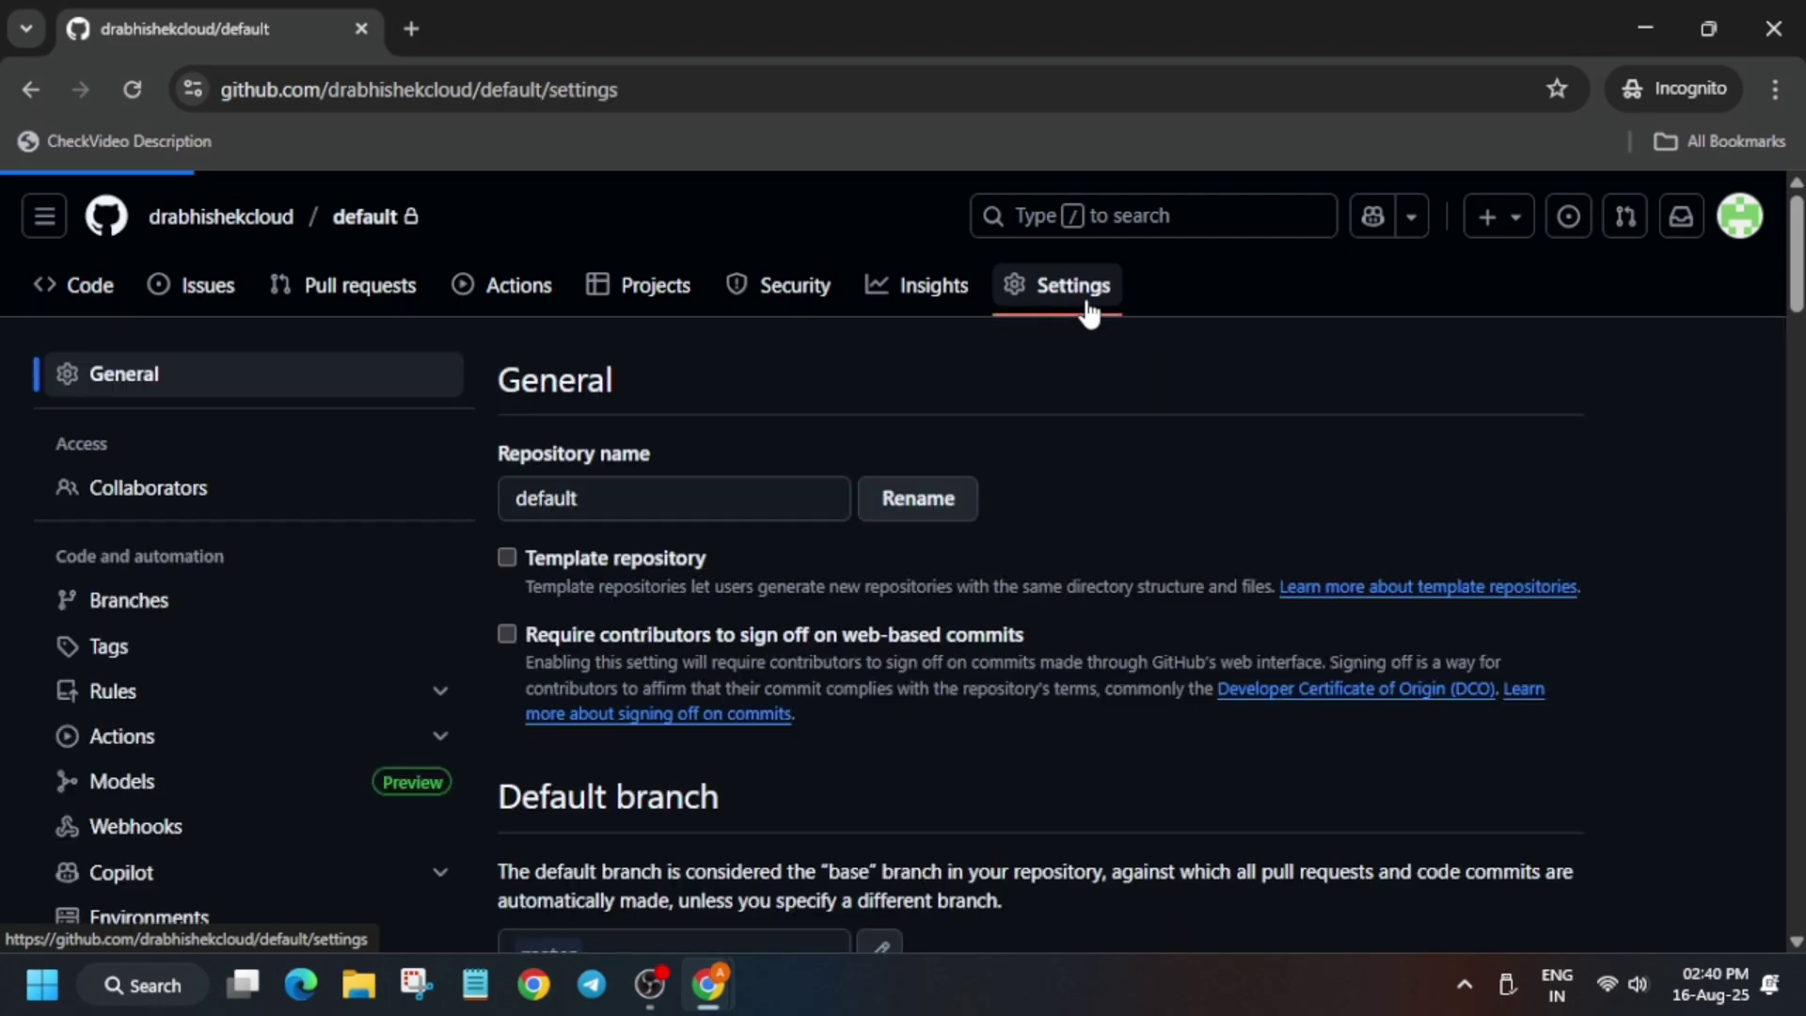
# Step: Delete the default repository, accepting the listed effects and confirming with its full owner/repository name
pyautogui.scroll(-20, 833, 639)
pyautogui.scroll(-10, 713, 799)
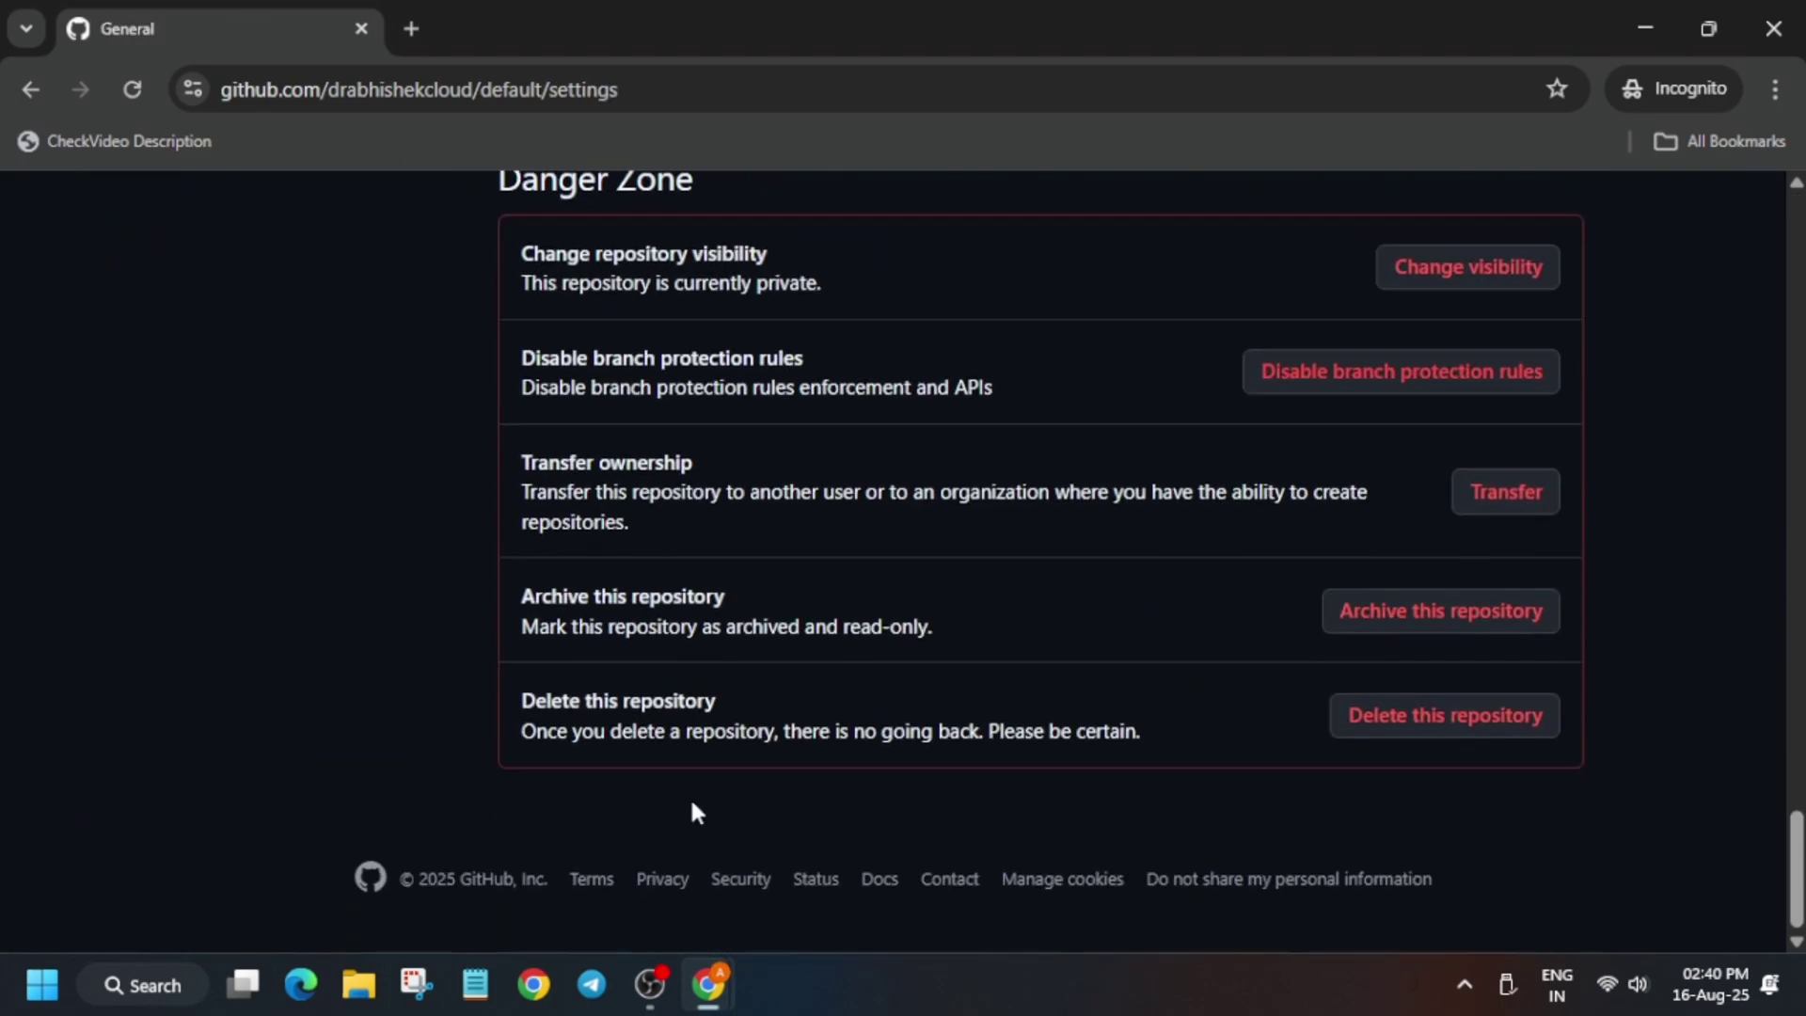
pyautogui.click(1420, 726)
pyautogui.click(970, 701)
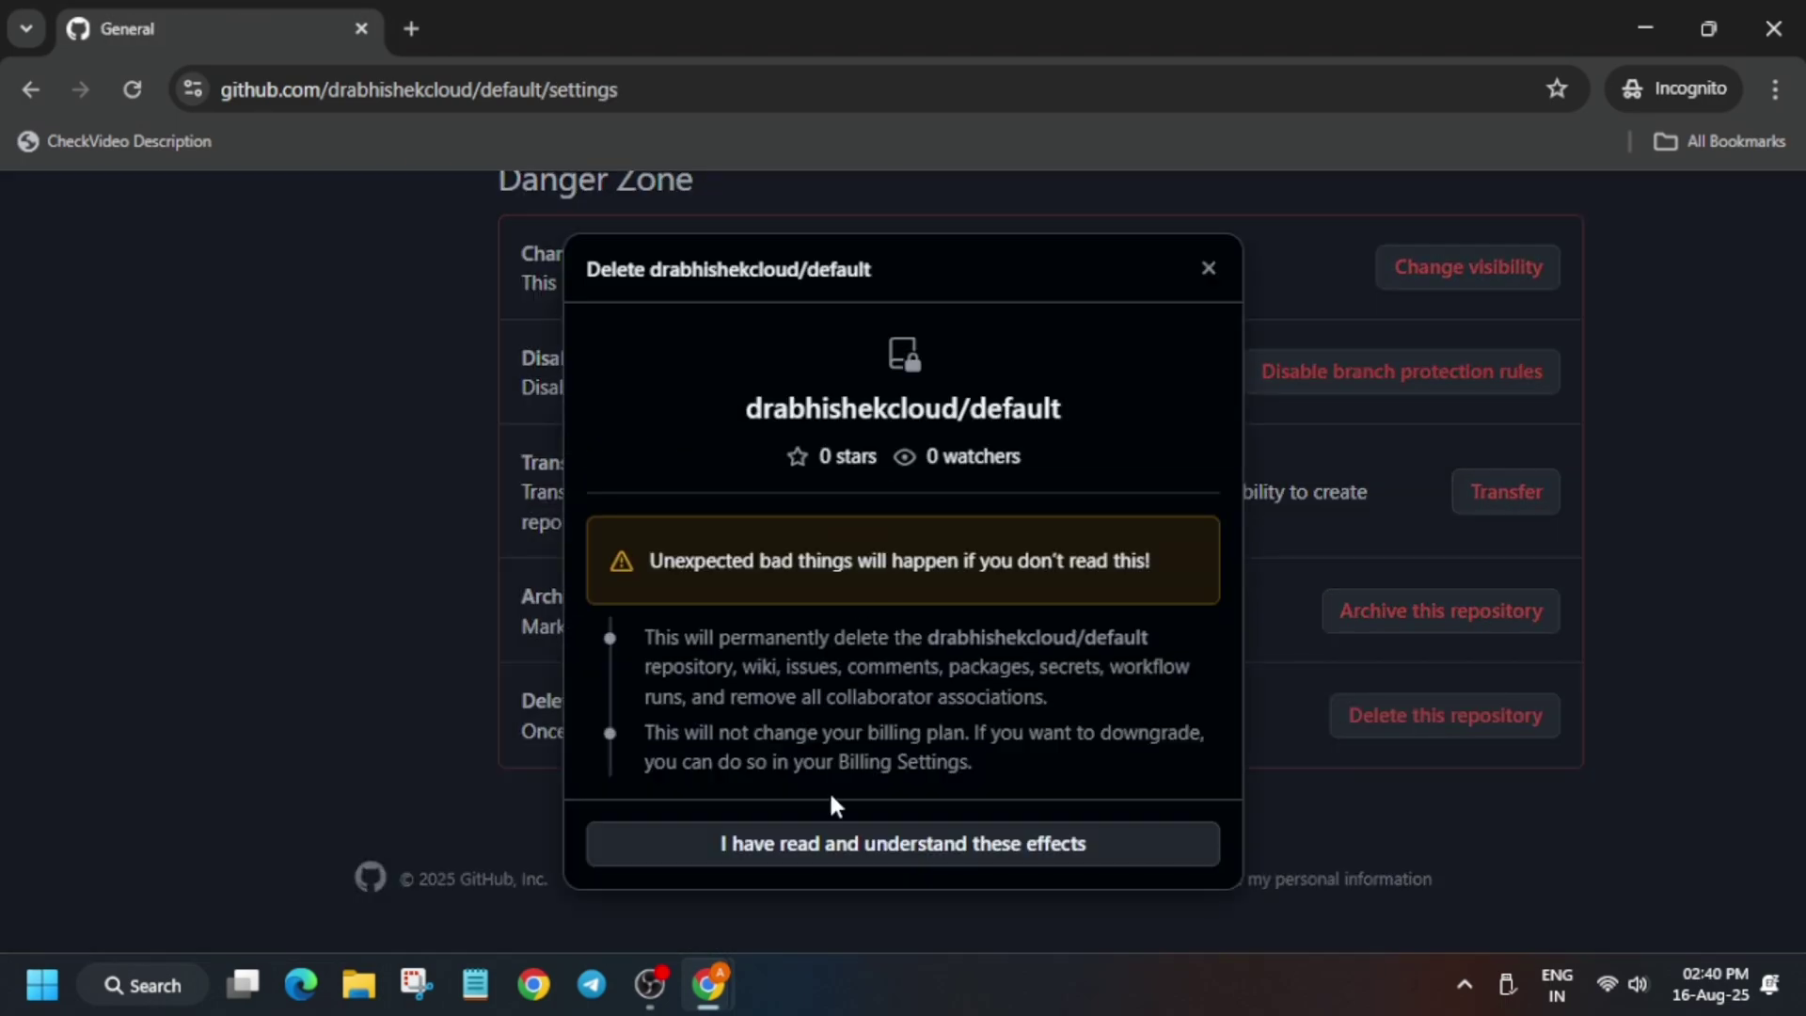
pyautogui.click(856, 844)
pyautogui.click(748, 647)
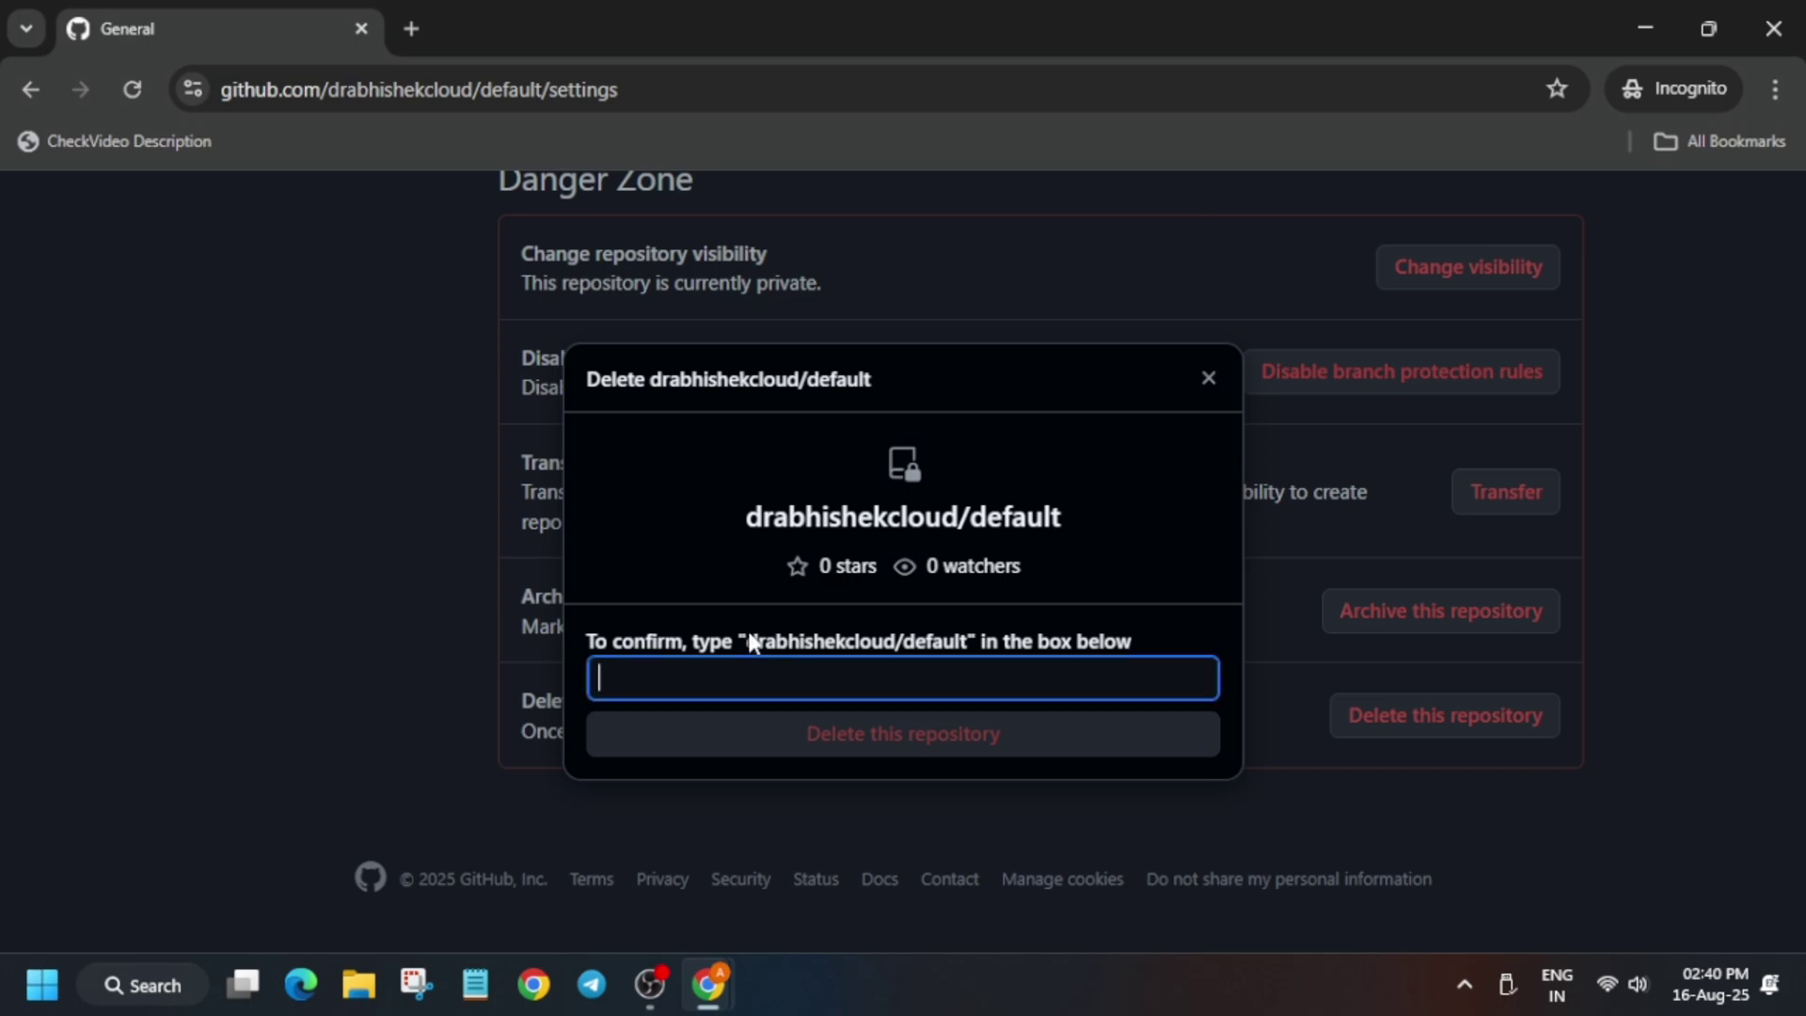
pyautogui.moveTo(748, 647); pyautogui.dragTo(967, 650)
pyautogui.hotkey('ctrl', 'c')
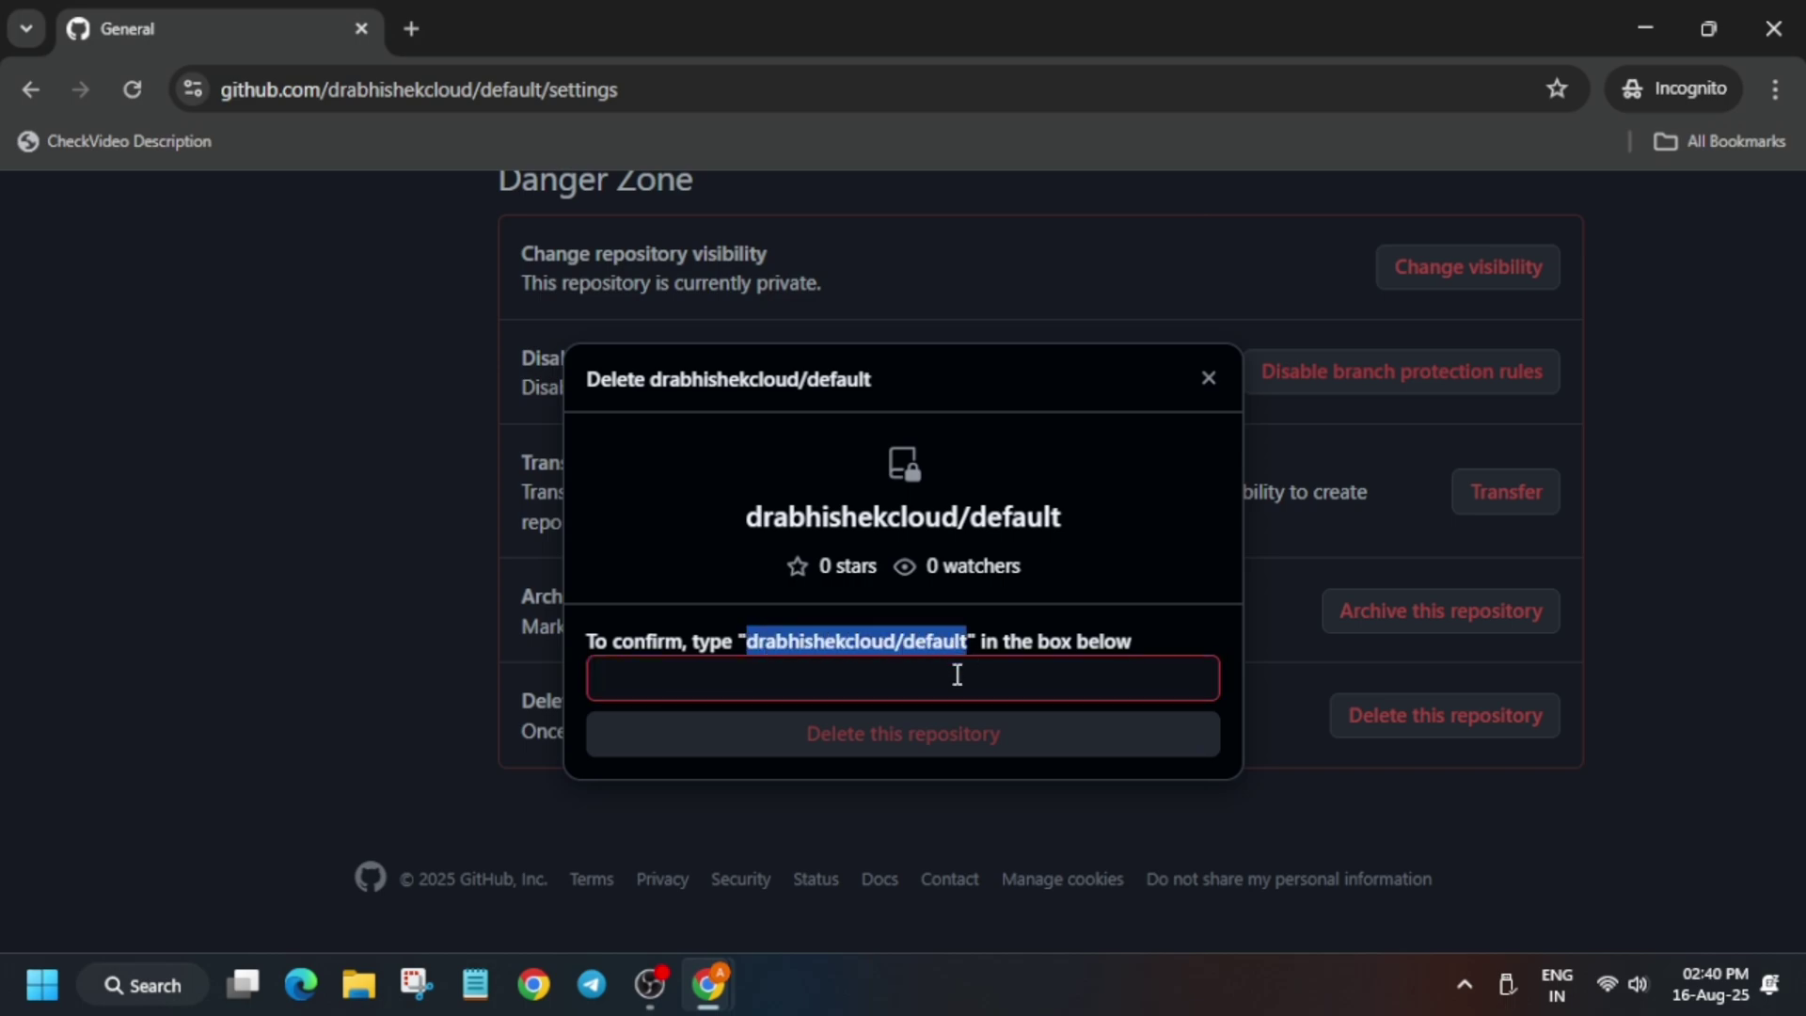
pyautogui.click(895, 676)
pyautogui.hotkey('ctrl', 'v')
pyautogui.click(896, 752)
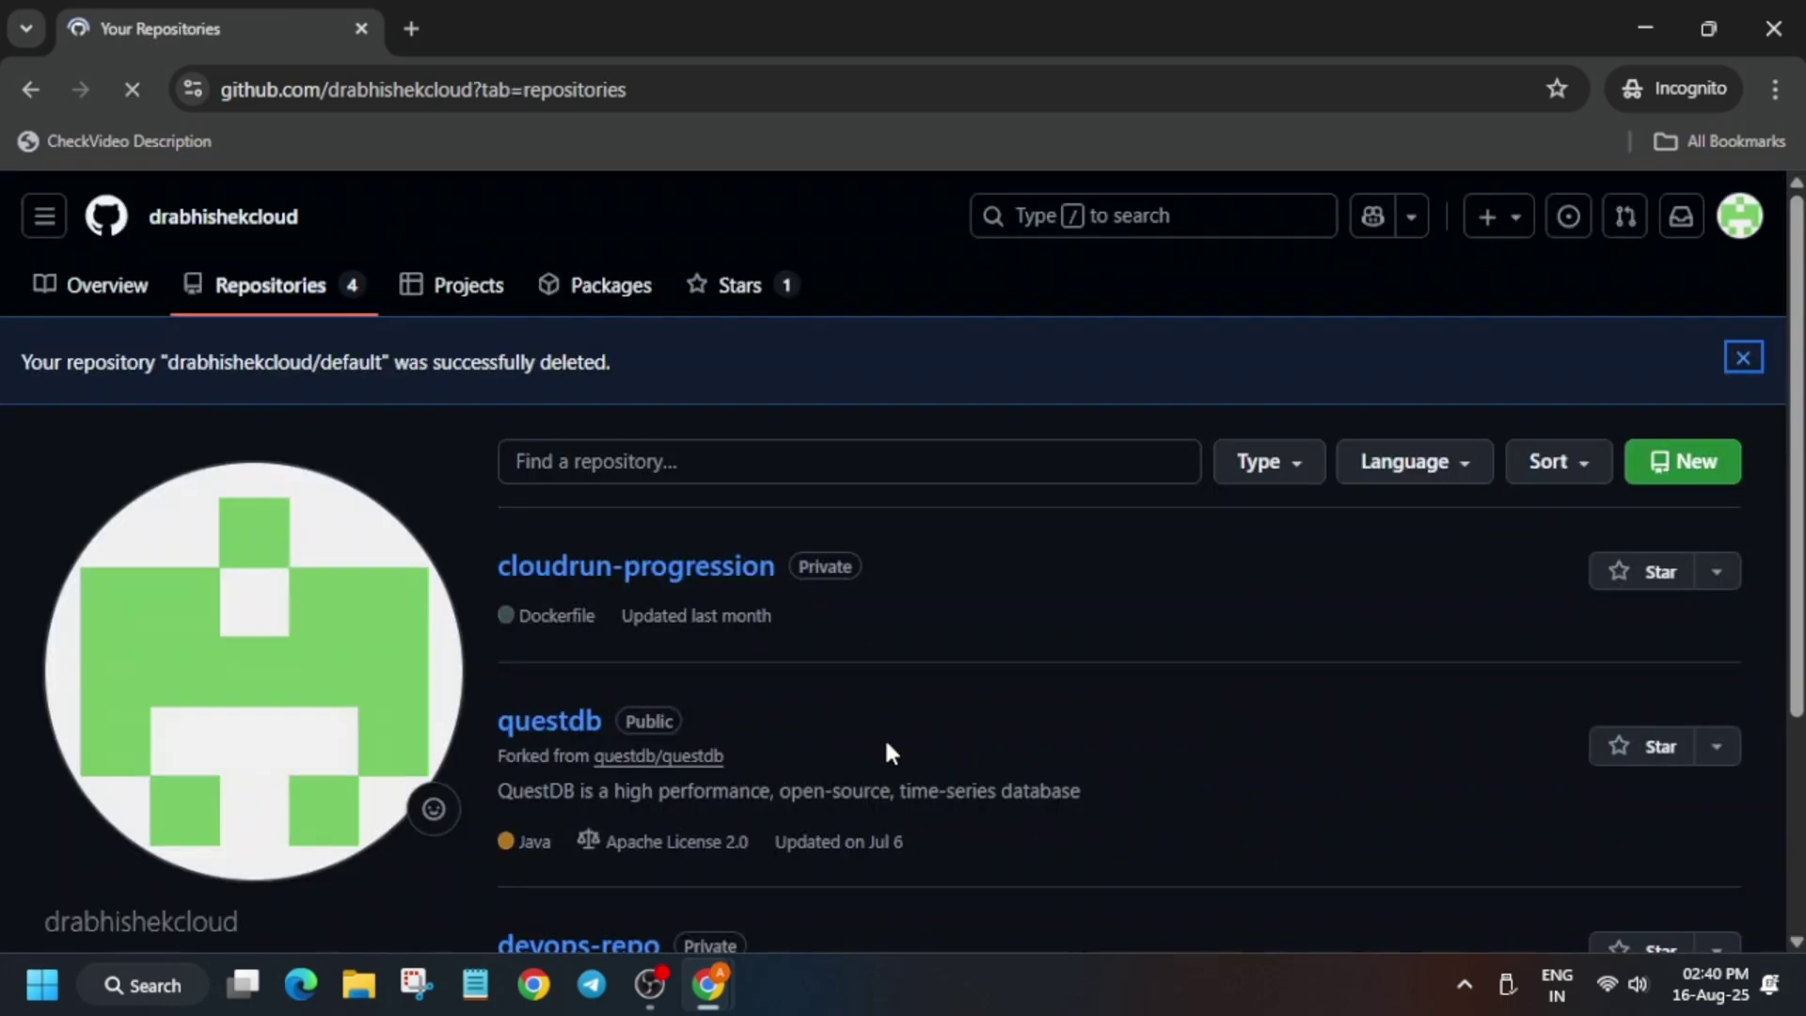
# Step: Delete the SSH key SSH_KEY_LAB from the account's SSH and GPG keys settings
pyautogui.click(1755, 224)
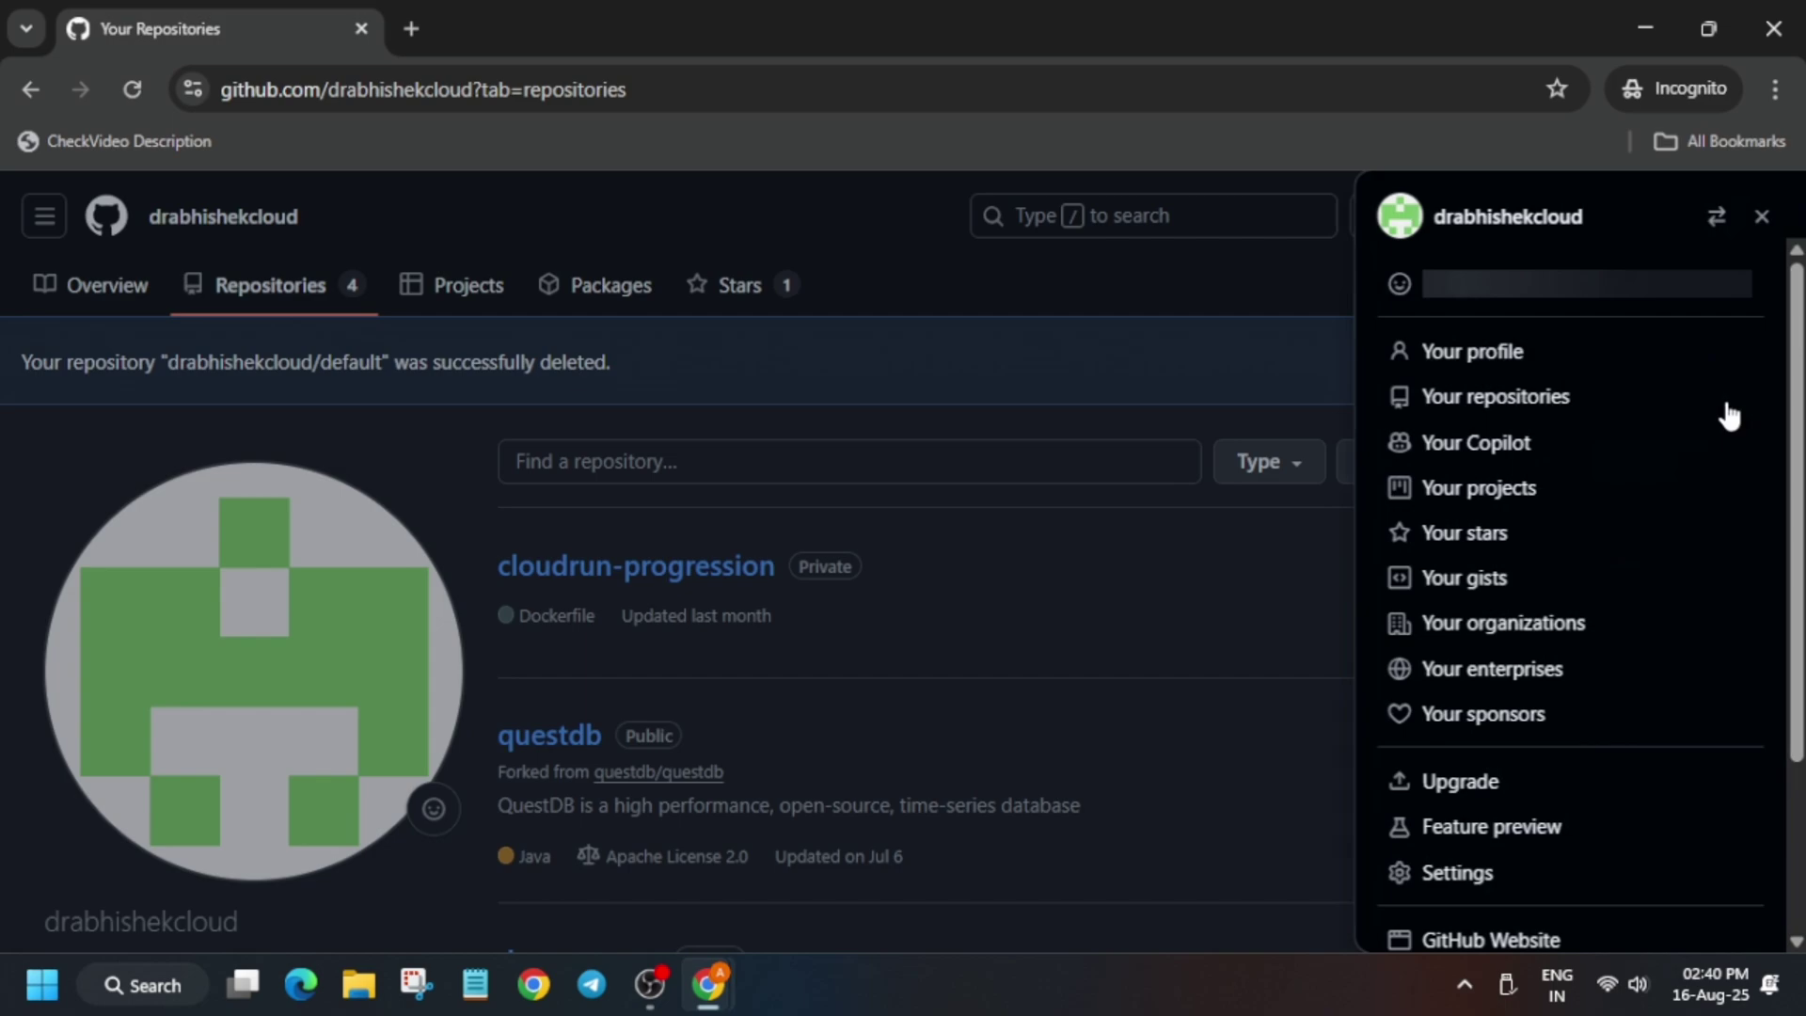
pyautogui.click(1444, 884)
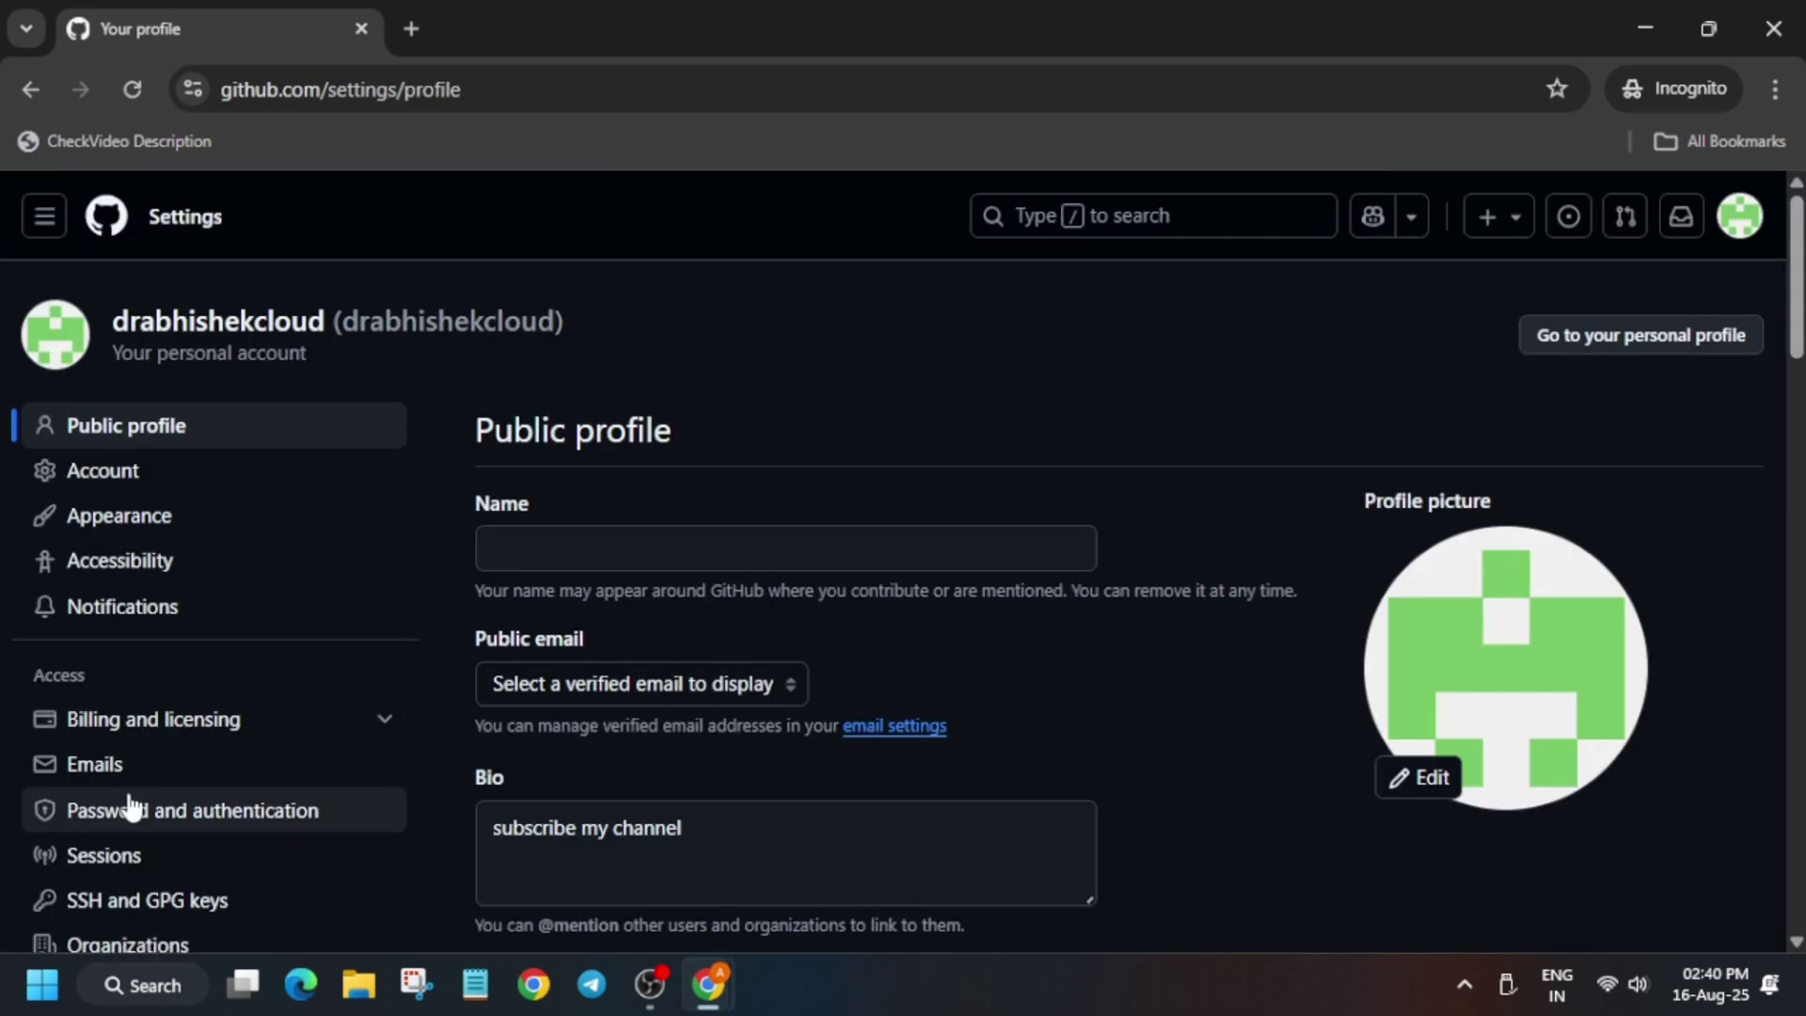
pyautogui.scroll(-1, 148, 766)
pyautogui.click(144, 769)
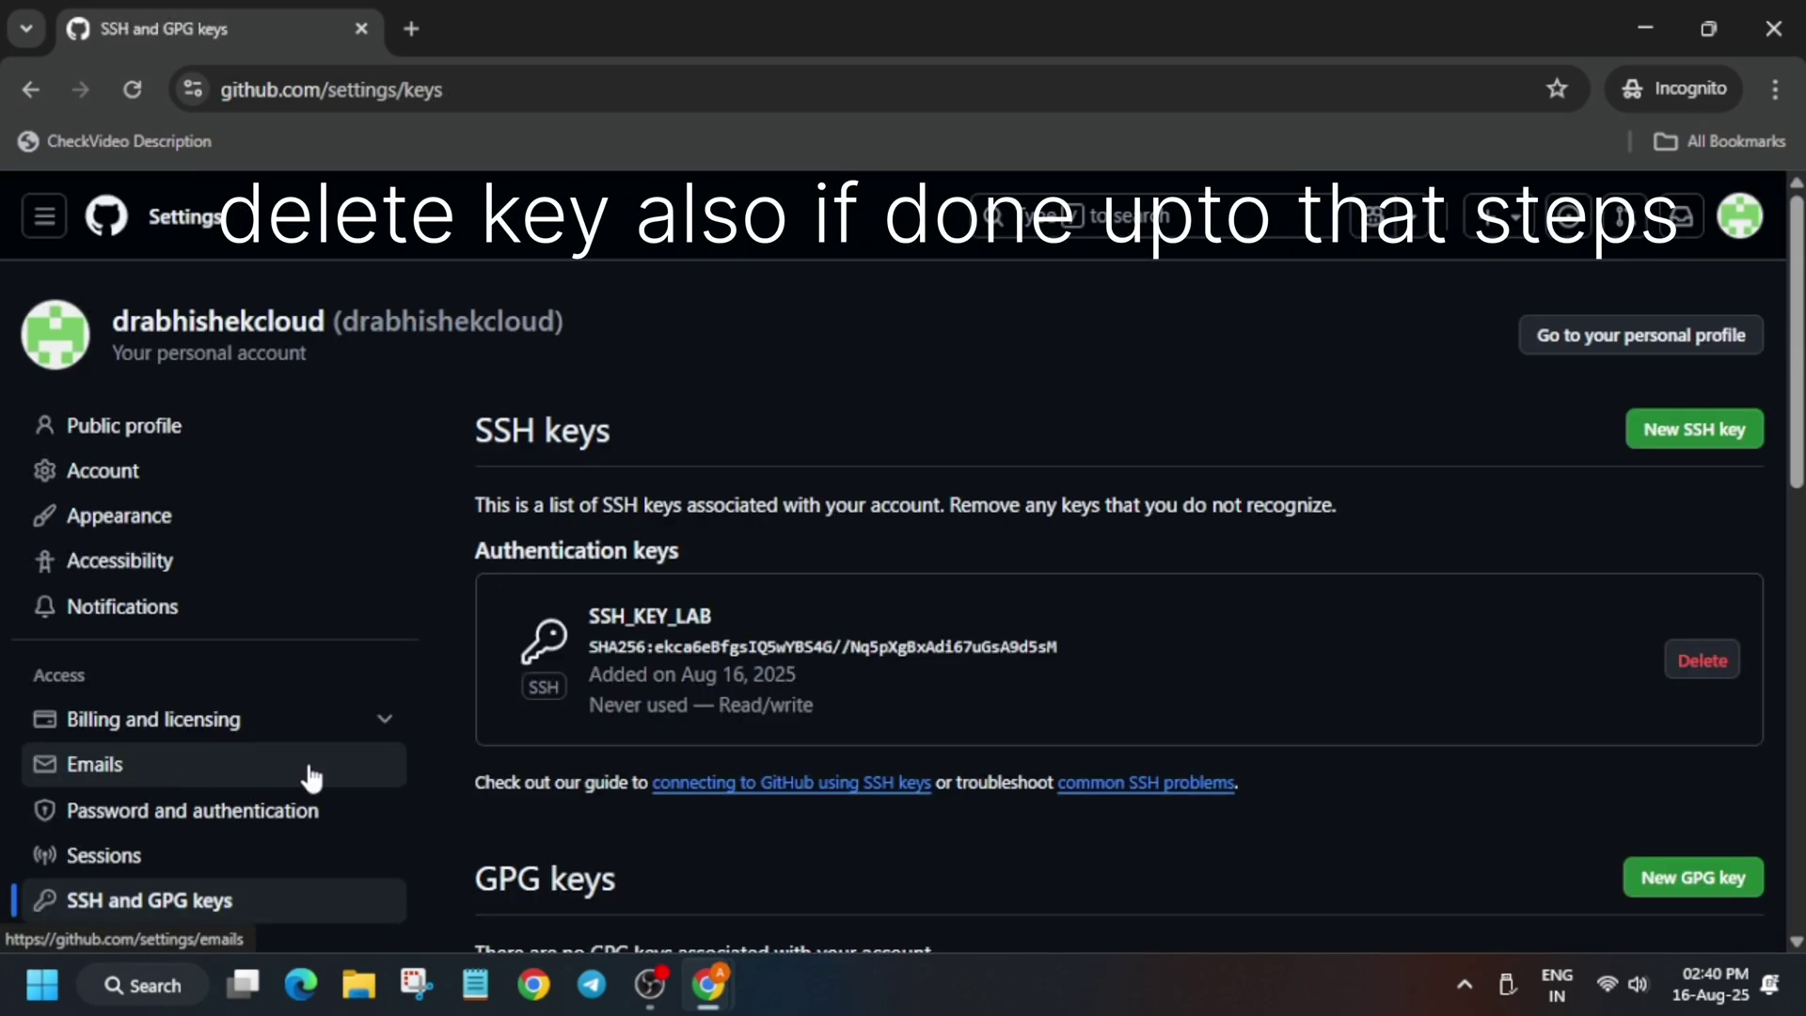
pyautogui.click(1695, 662)
pyautogui.click(1092, 679)
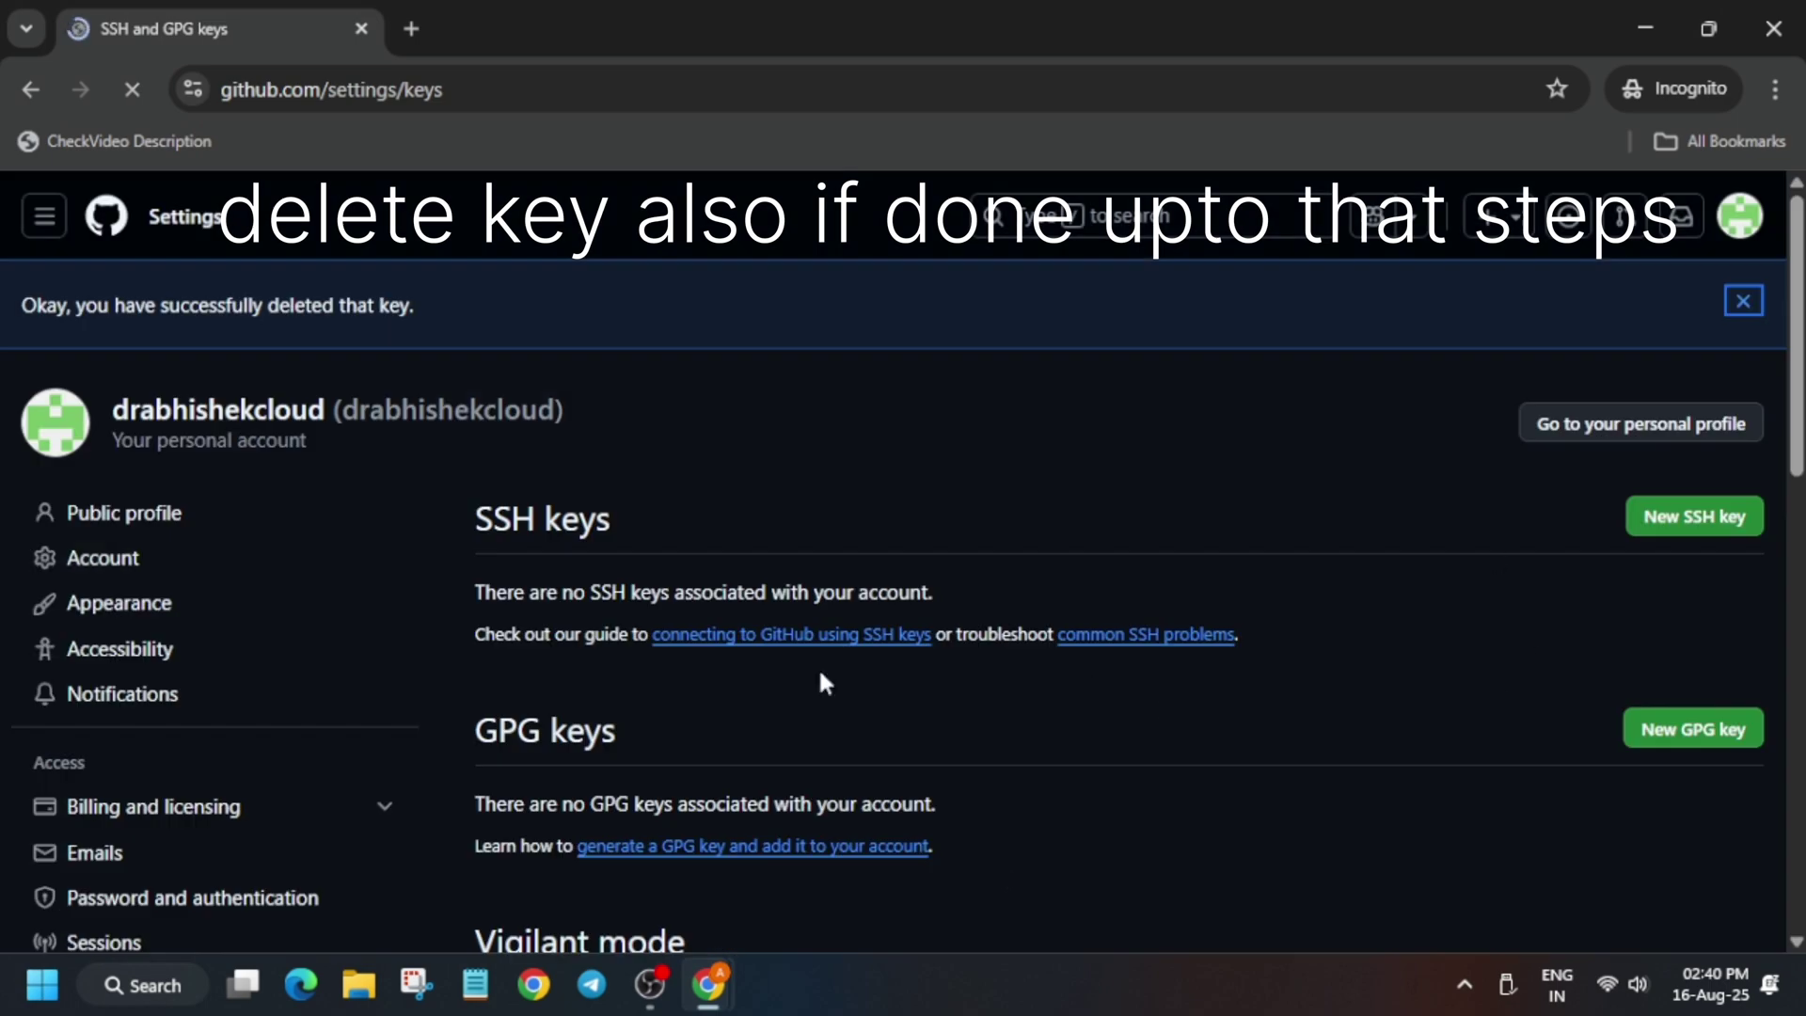
# Step: Switch to the Jenkins lab page, open the Google Cloud console in the incognito window, and accept the account notice and Terms of Service
pyautogui.hotkey('alt', 'Tab')
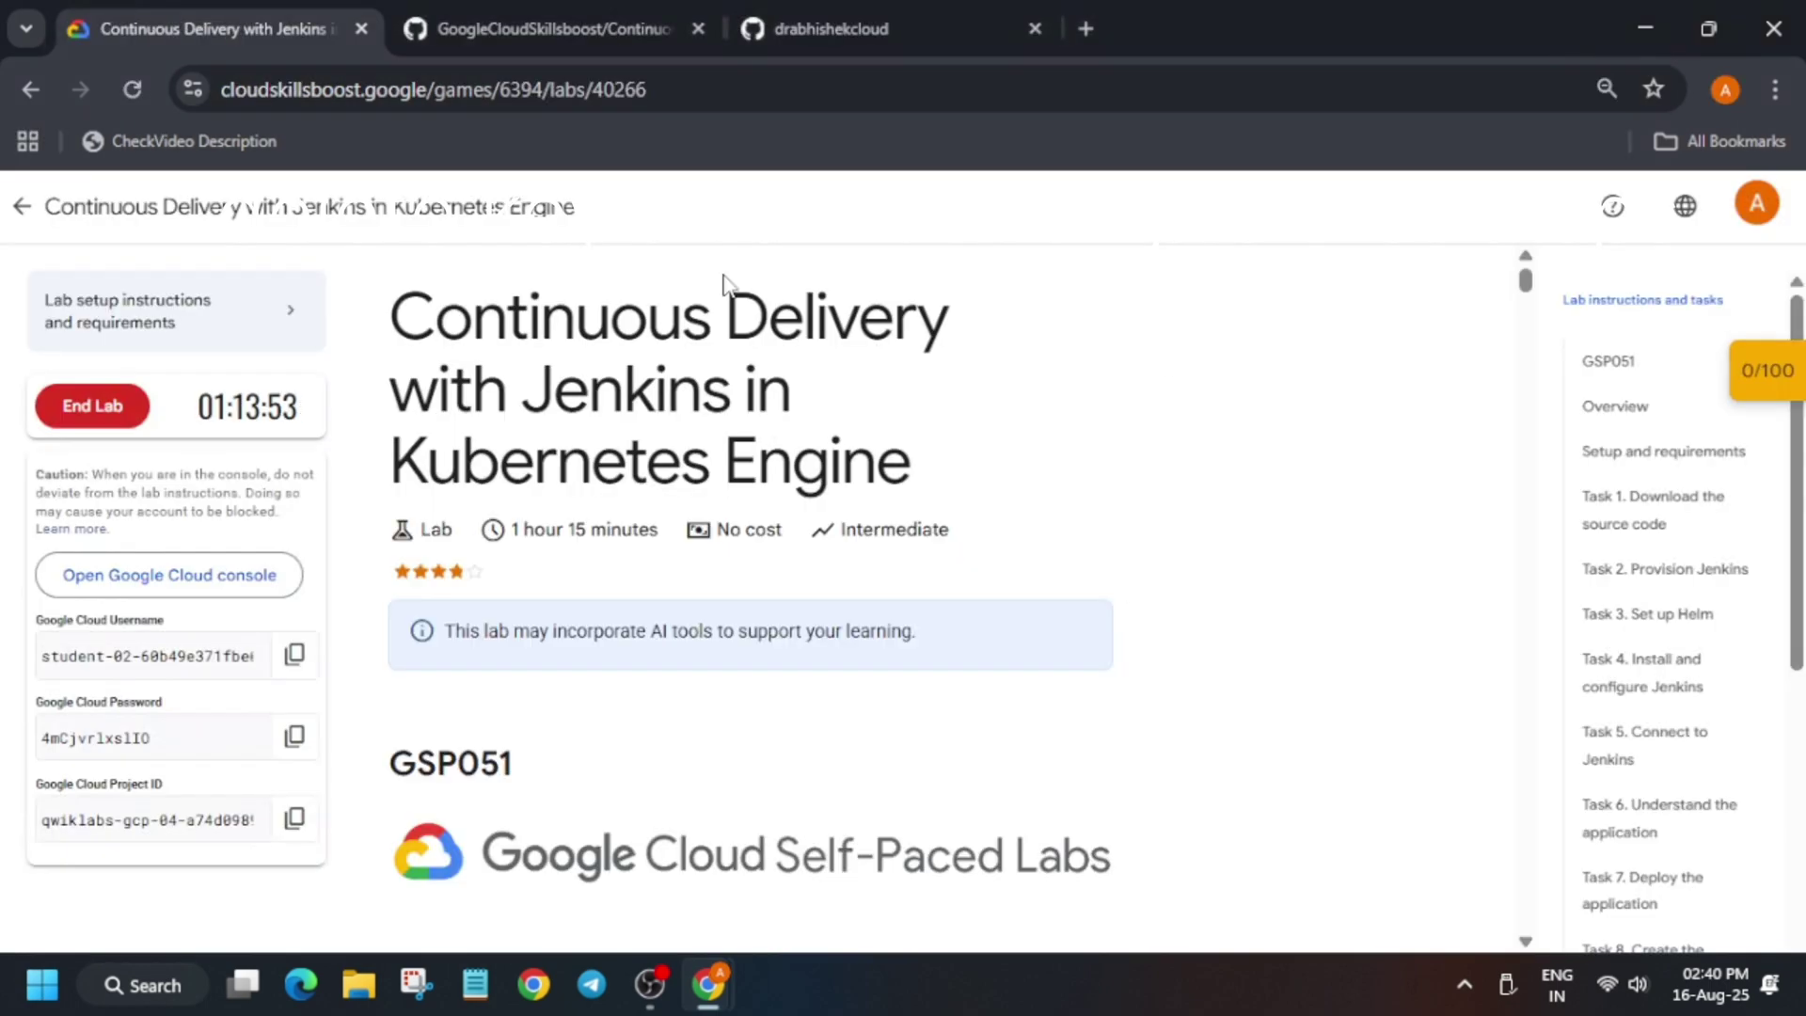
pyautogui.rightClick(267, 569)
pyautogui.click(292, 679)
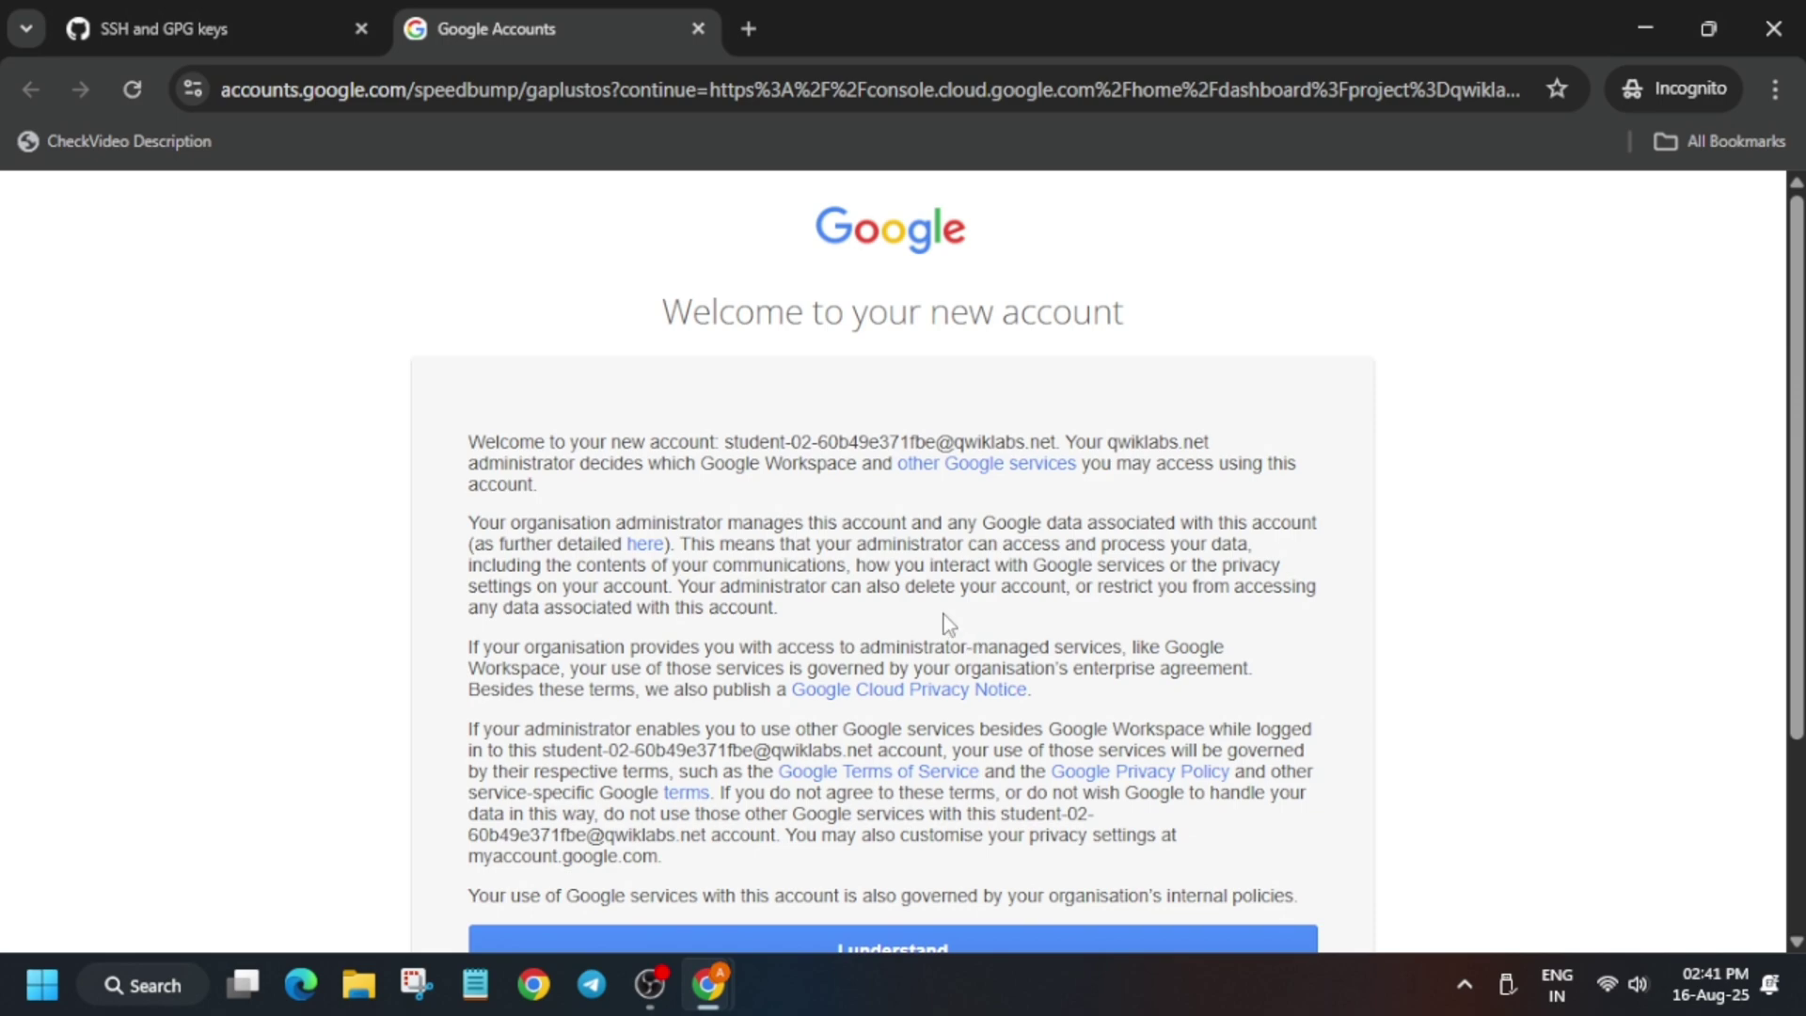
pyautogui.scroll(-3, 941, 645)
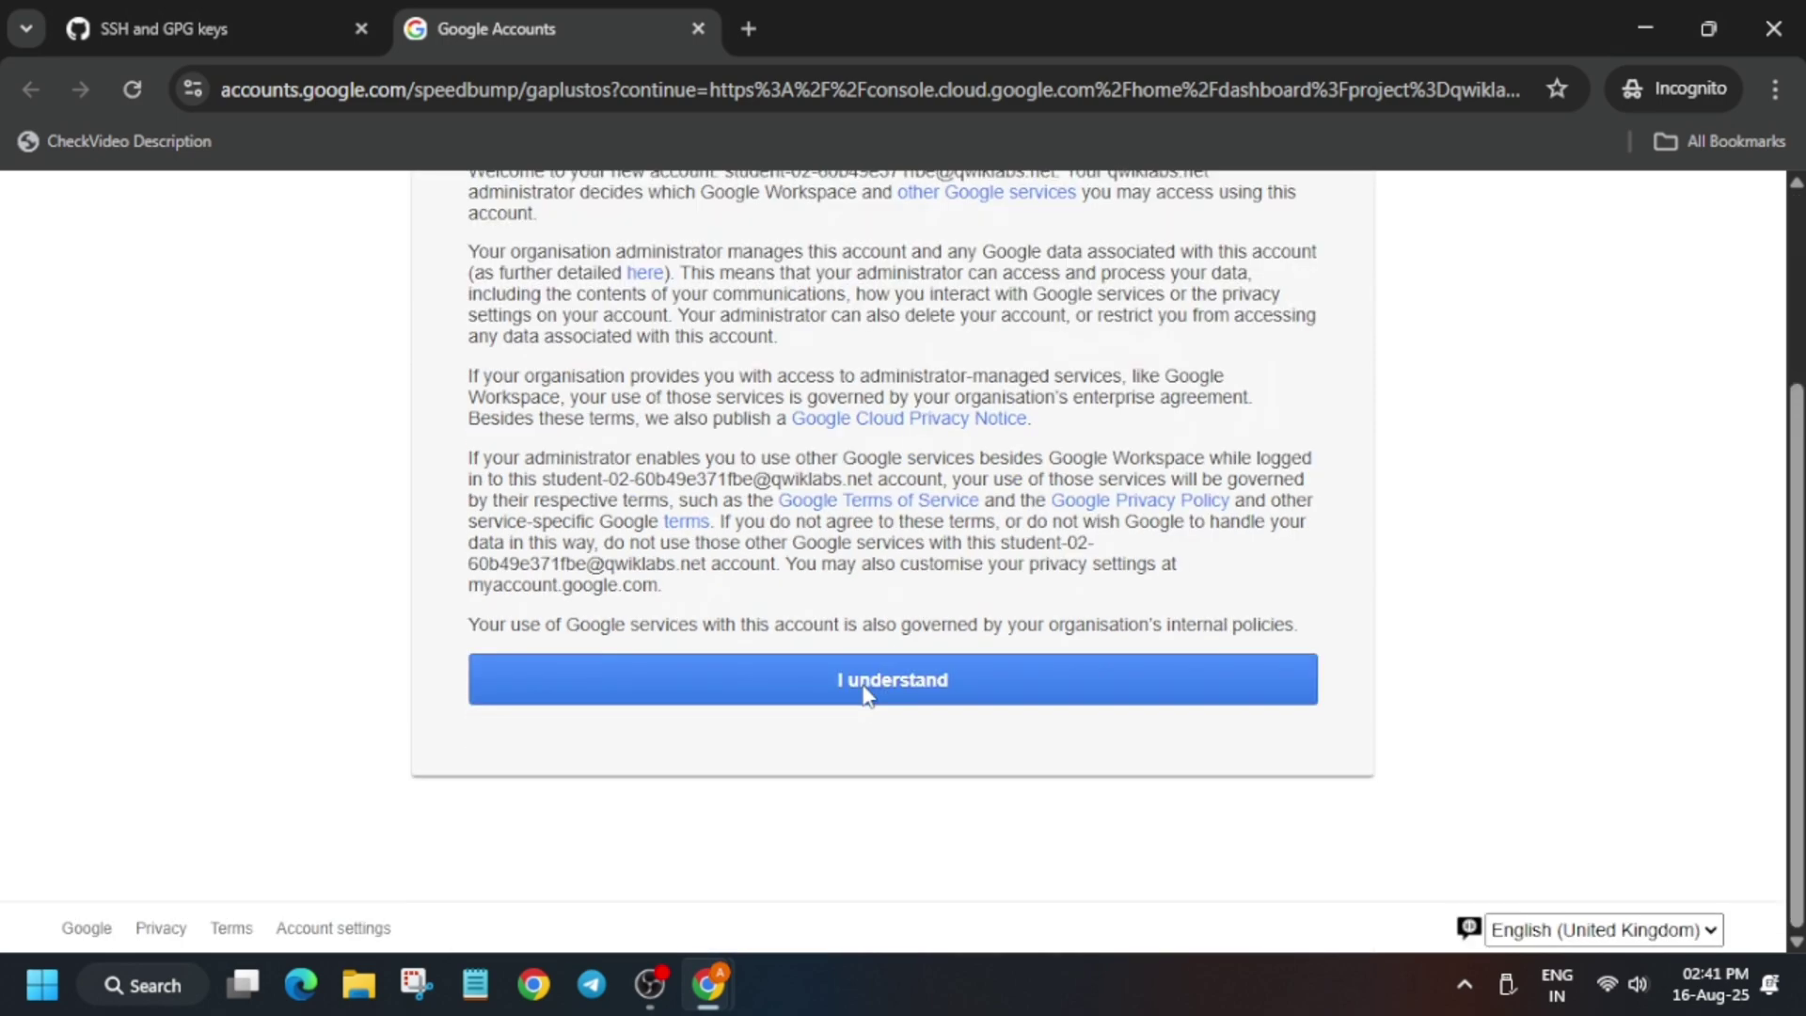
pyautogui.click(865, 692)
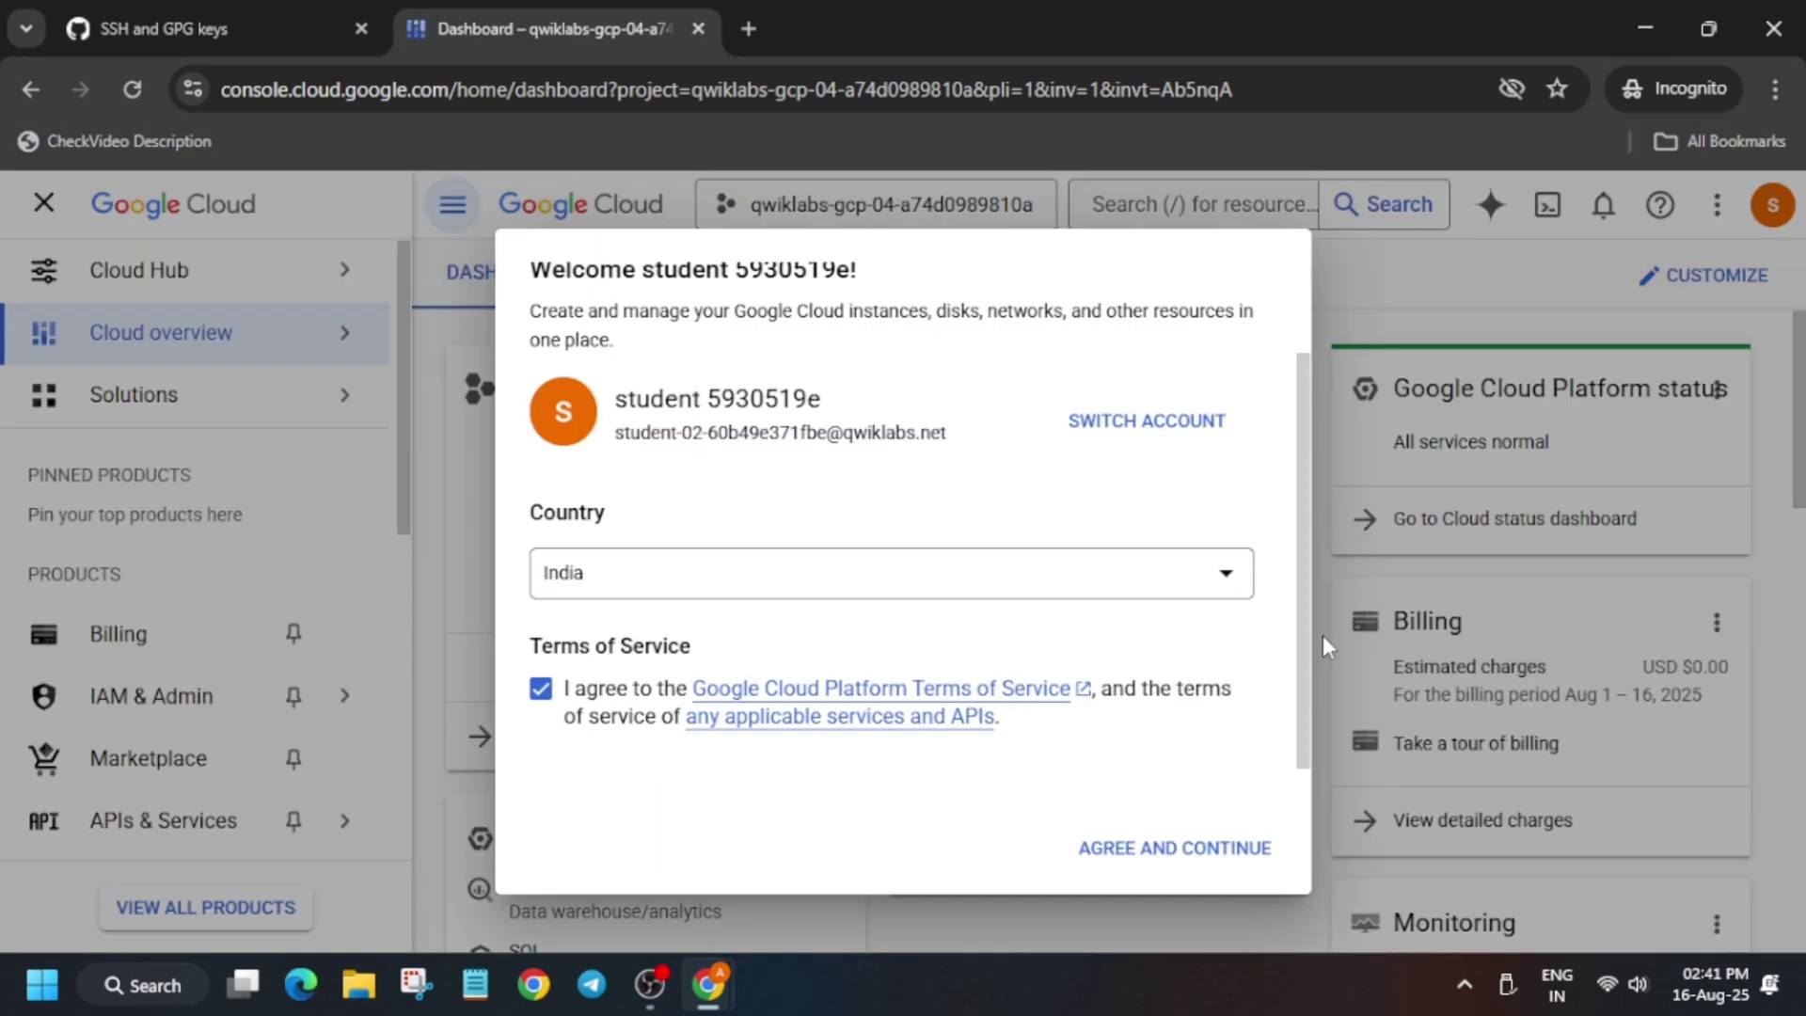
pyautogui.click(1175, 848)
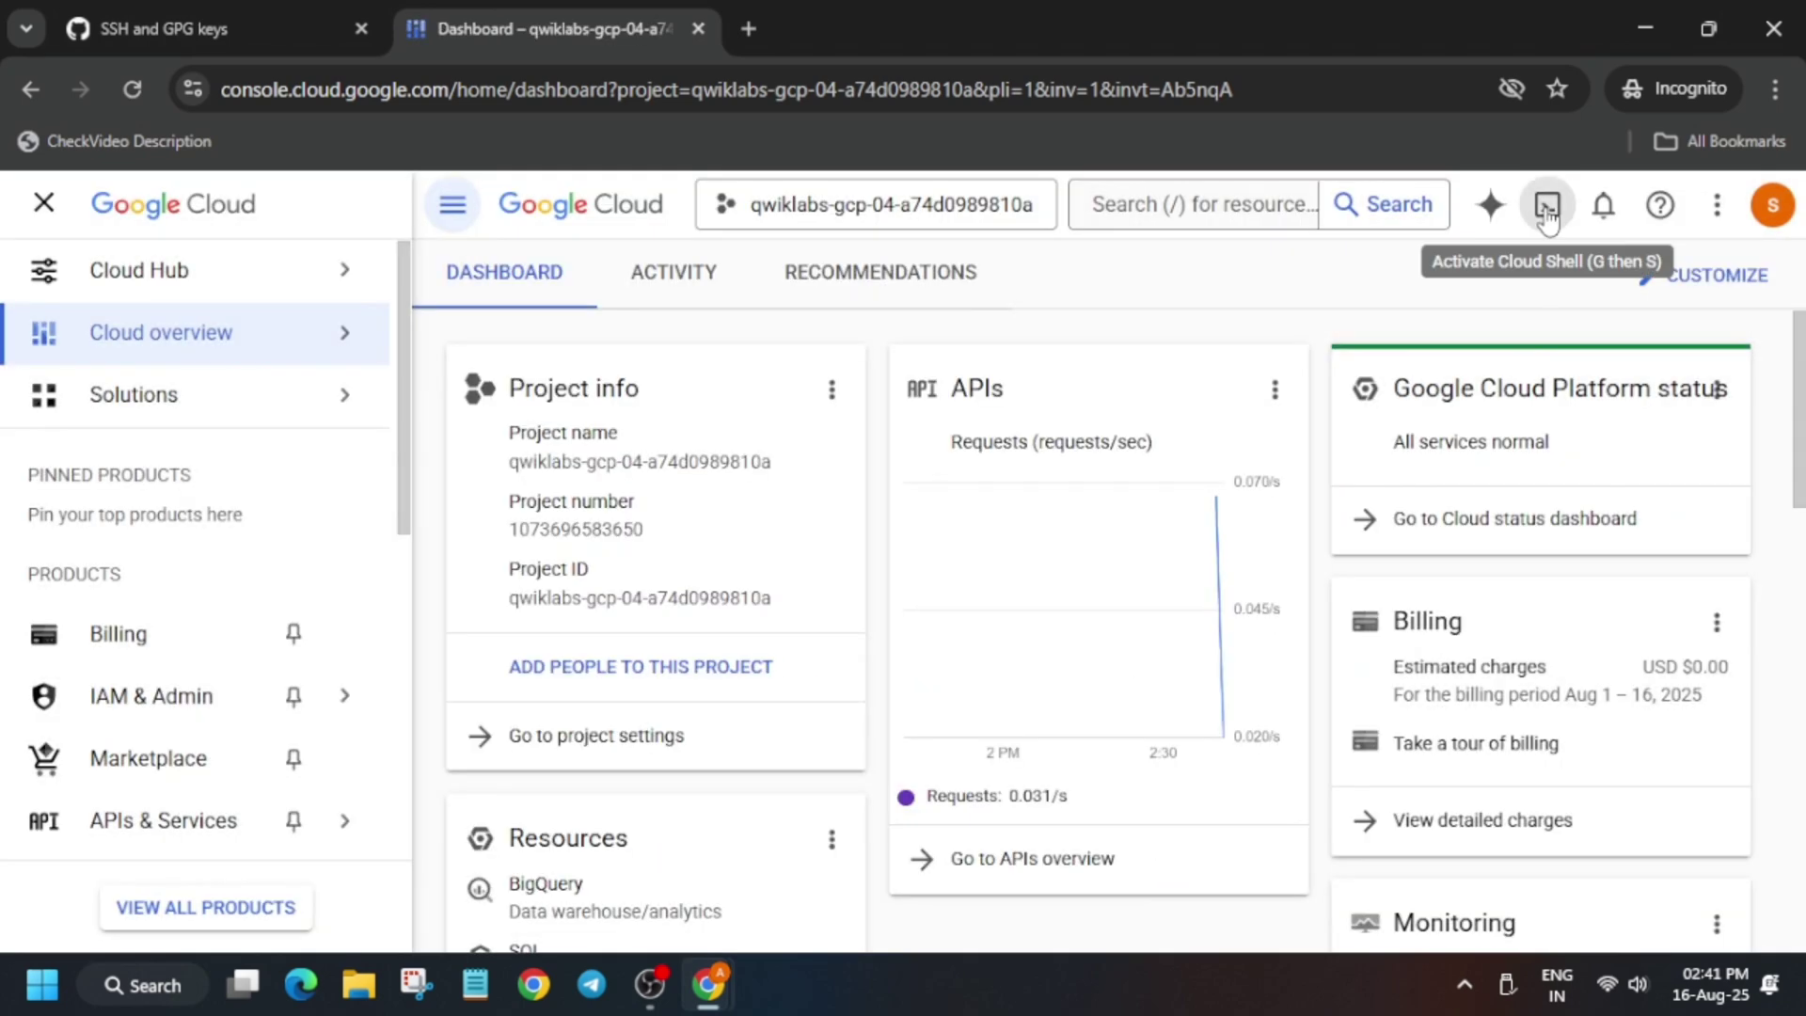
# Step: Activate Cloud Shell and enlarge its terminal text, permanently hiding the Gemini CLI notice
pyautogui.click(1546, 204)
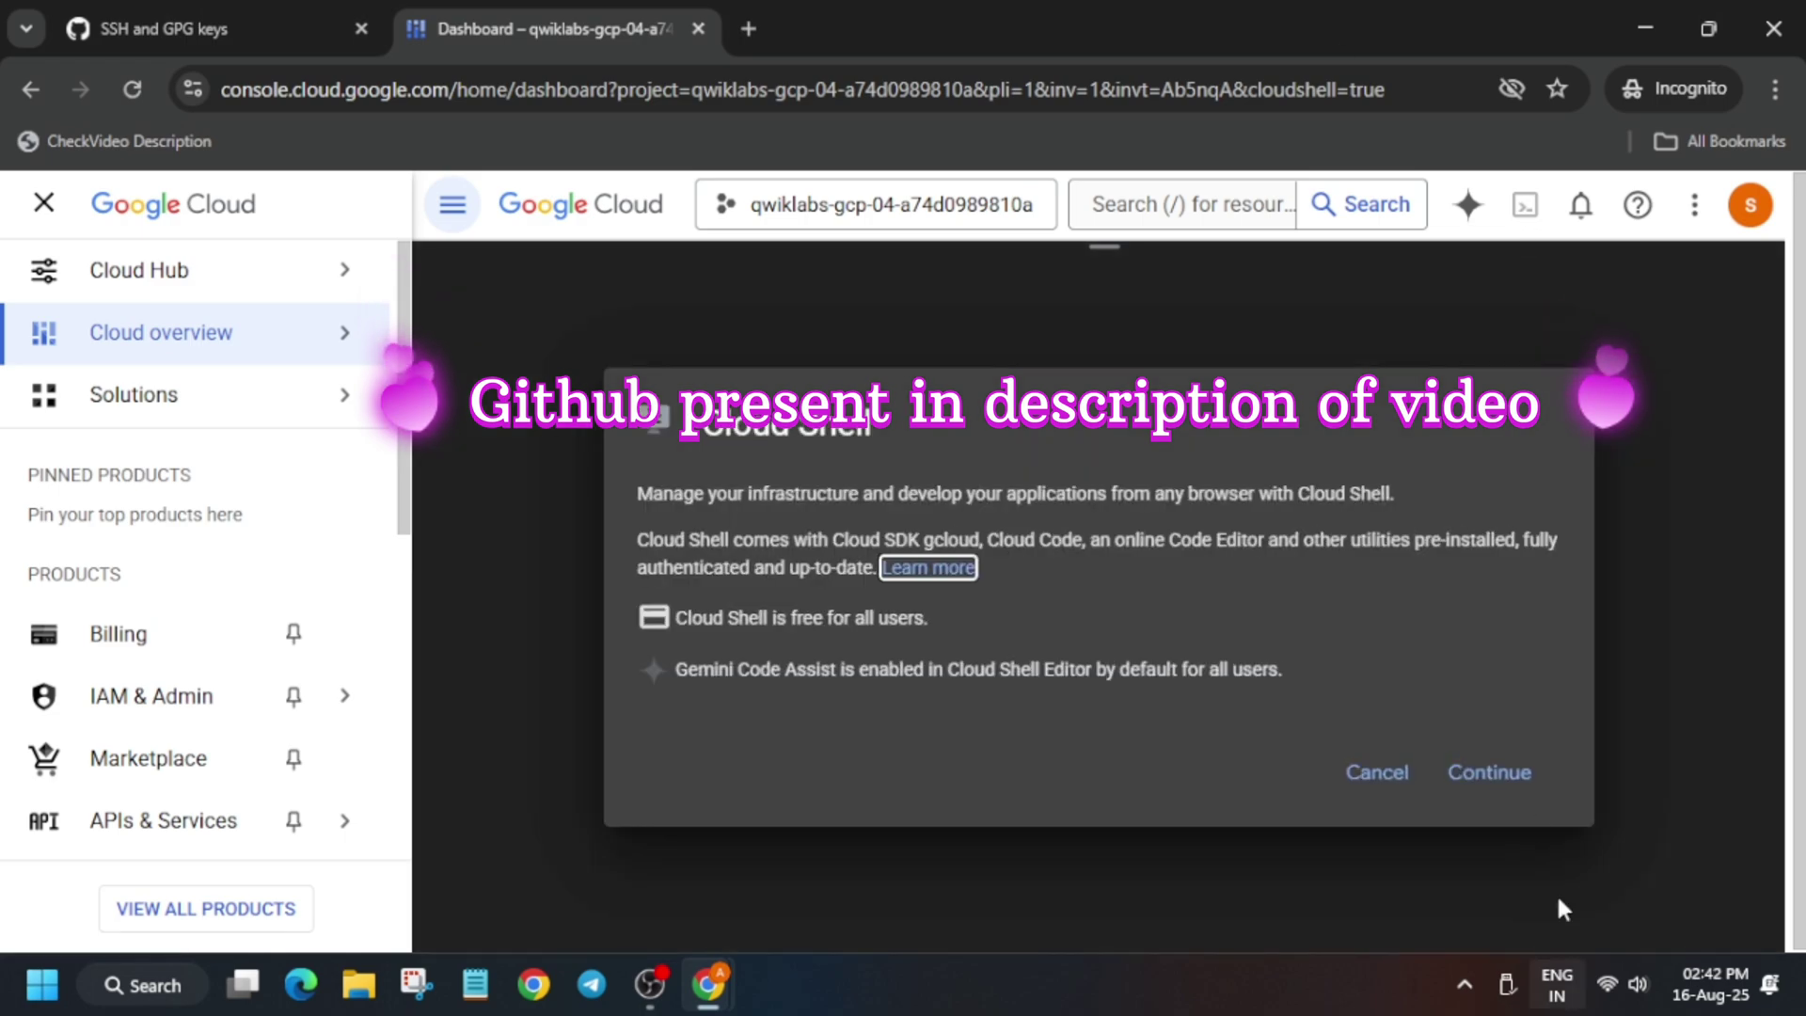
pyautogui.click(1490, 779)
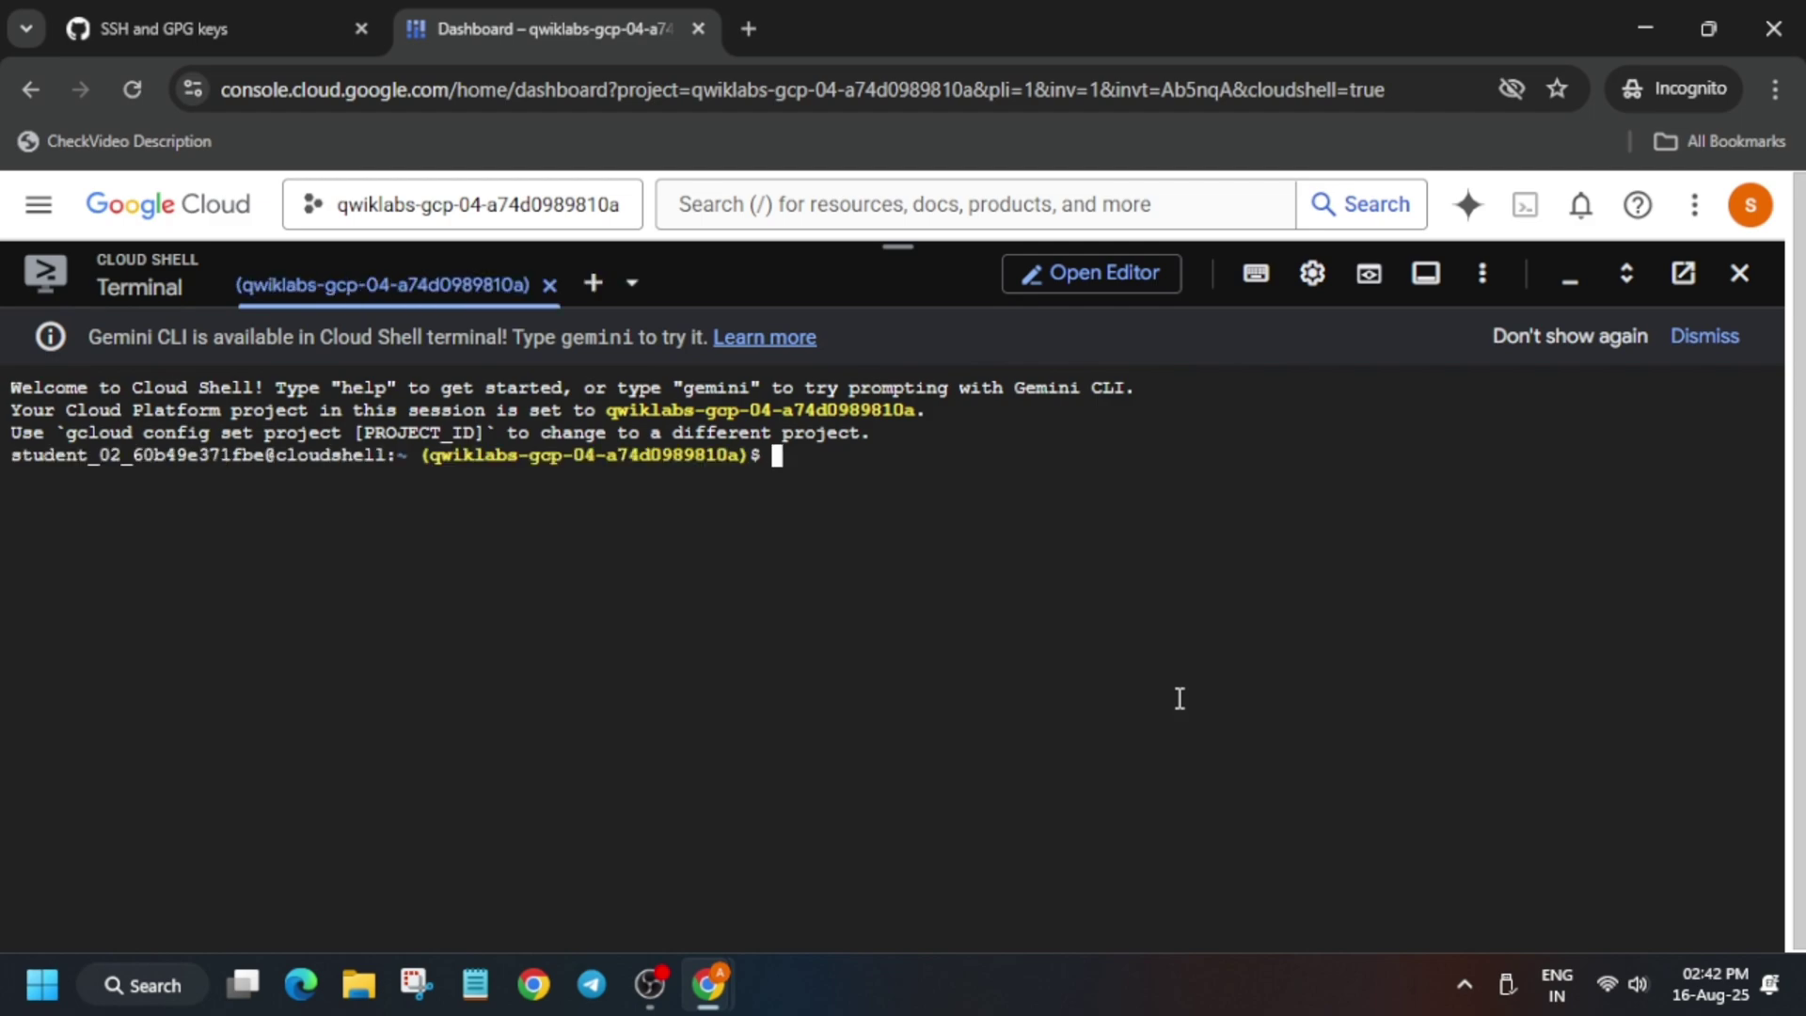
pyautogui.click(1312, 273)
pyautogui.moveTo(1157, 403)
pyautogui.click(726, 423)
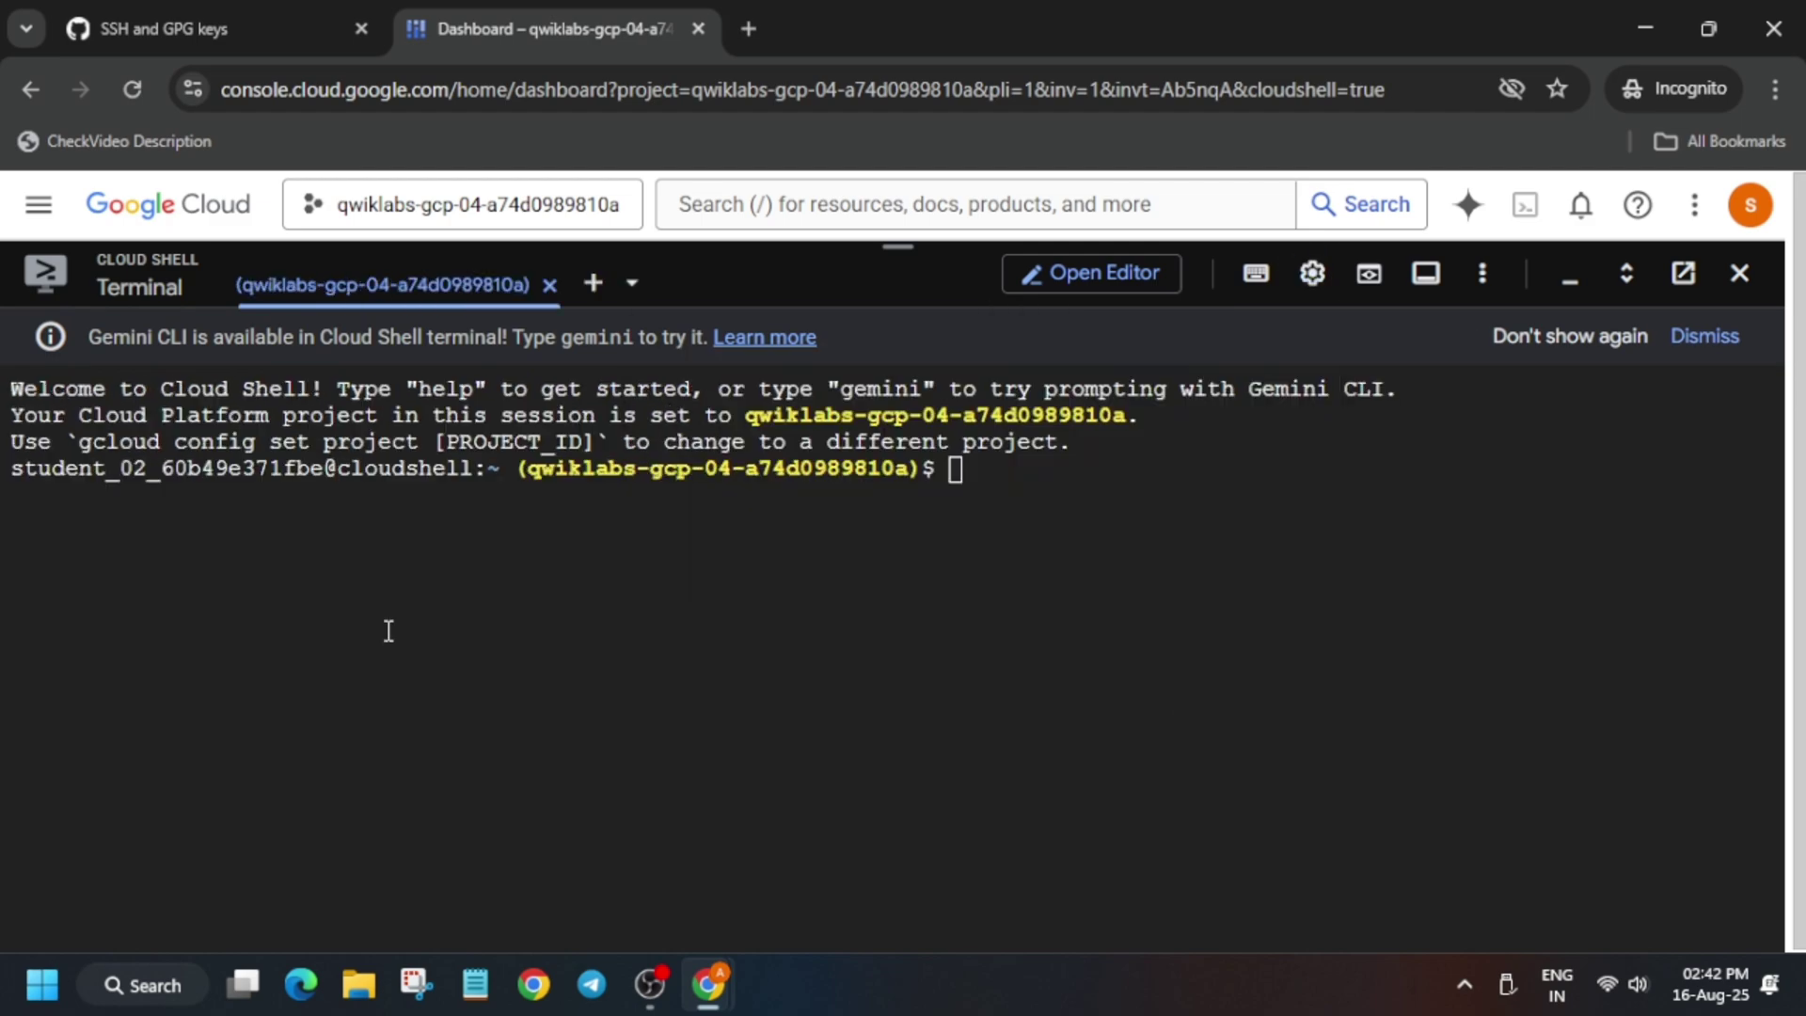
pyautogui.click(1571, 336)
pyautogui.hotkey('alt', 'Tab')
pyautogui.scroll(-15, 1338, 720)
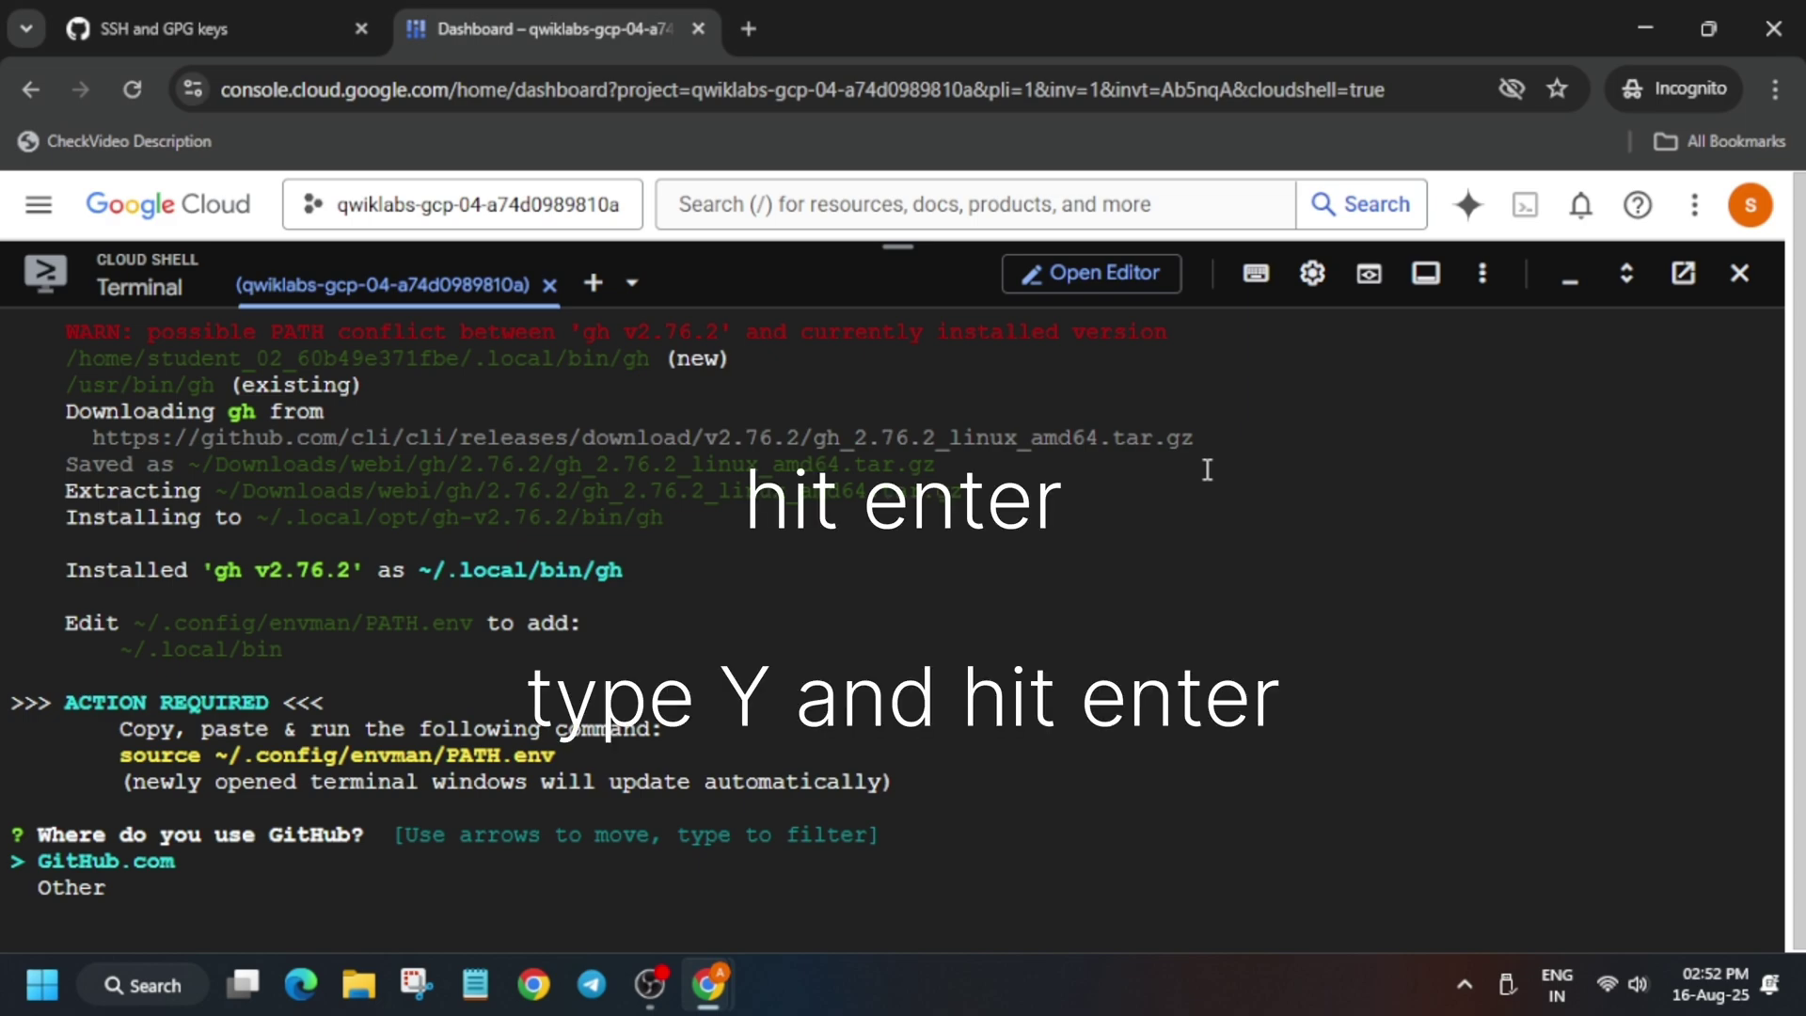
# Step: Set up the GitHub CLI login with GitHub.com, HTTPS, Git authentication through GitHub credentials, and Login with a web browser
pyautogui.press('Return')
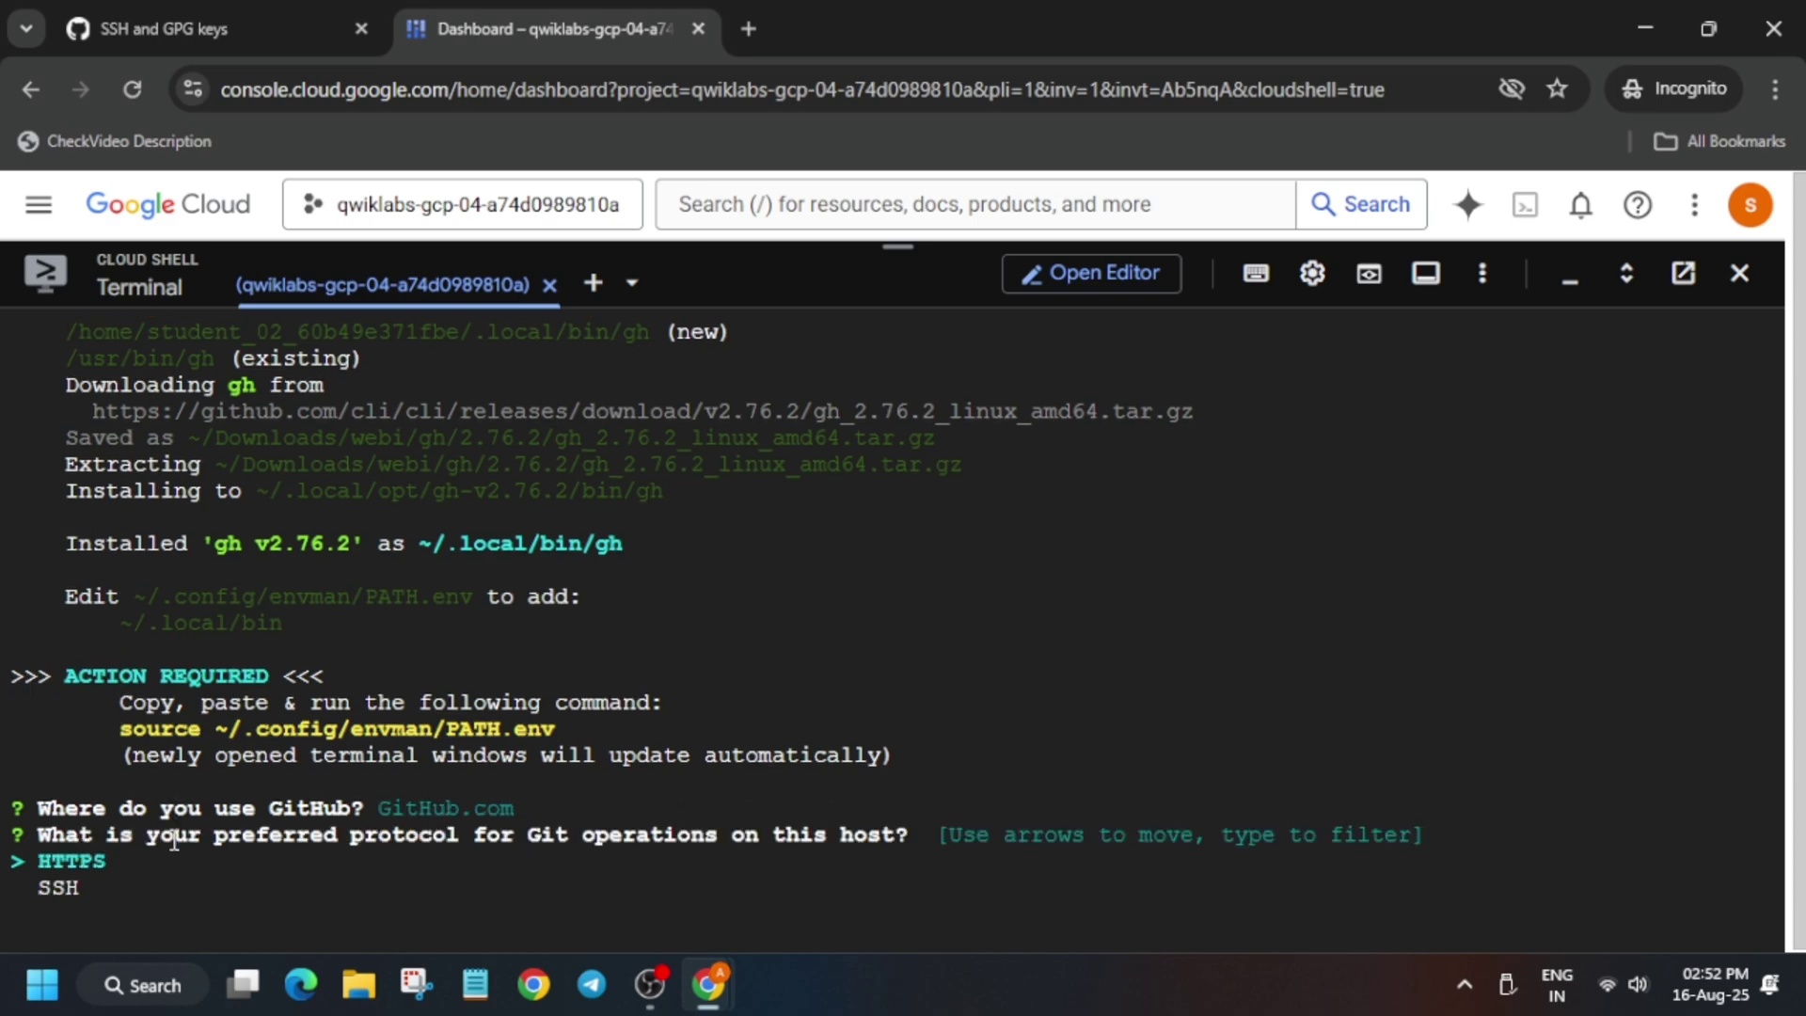
pyautogui.press('Return')
pyautogui.write('Y')
pyautogui.press('Return')
pyautogui.press('Return')
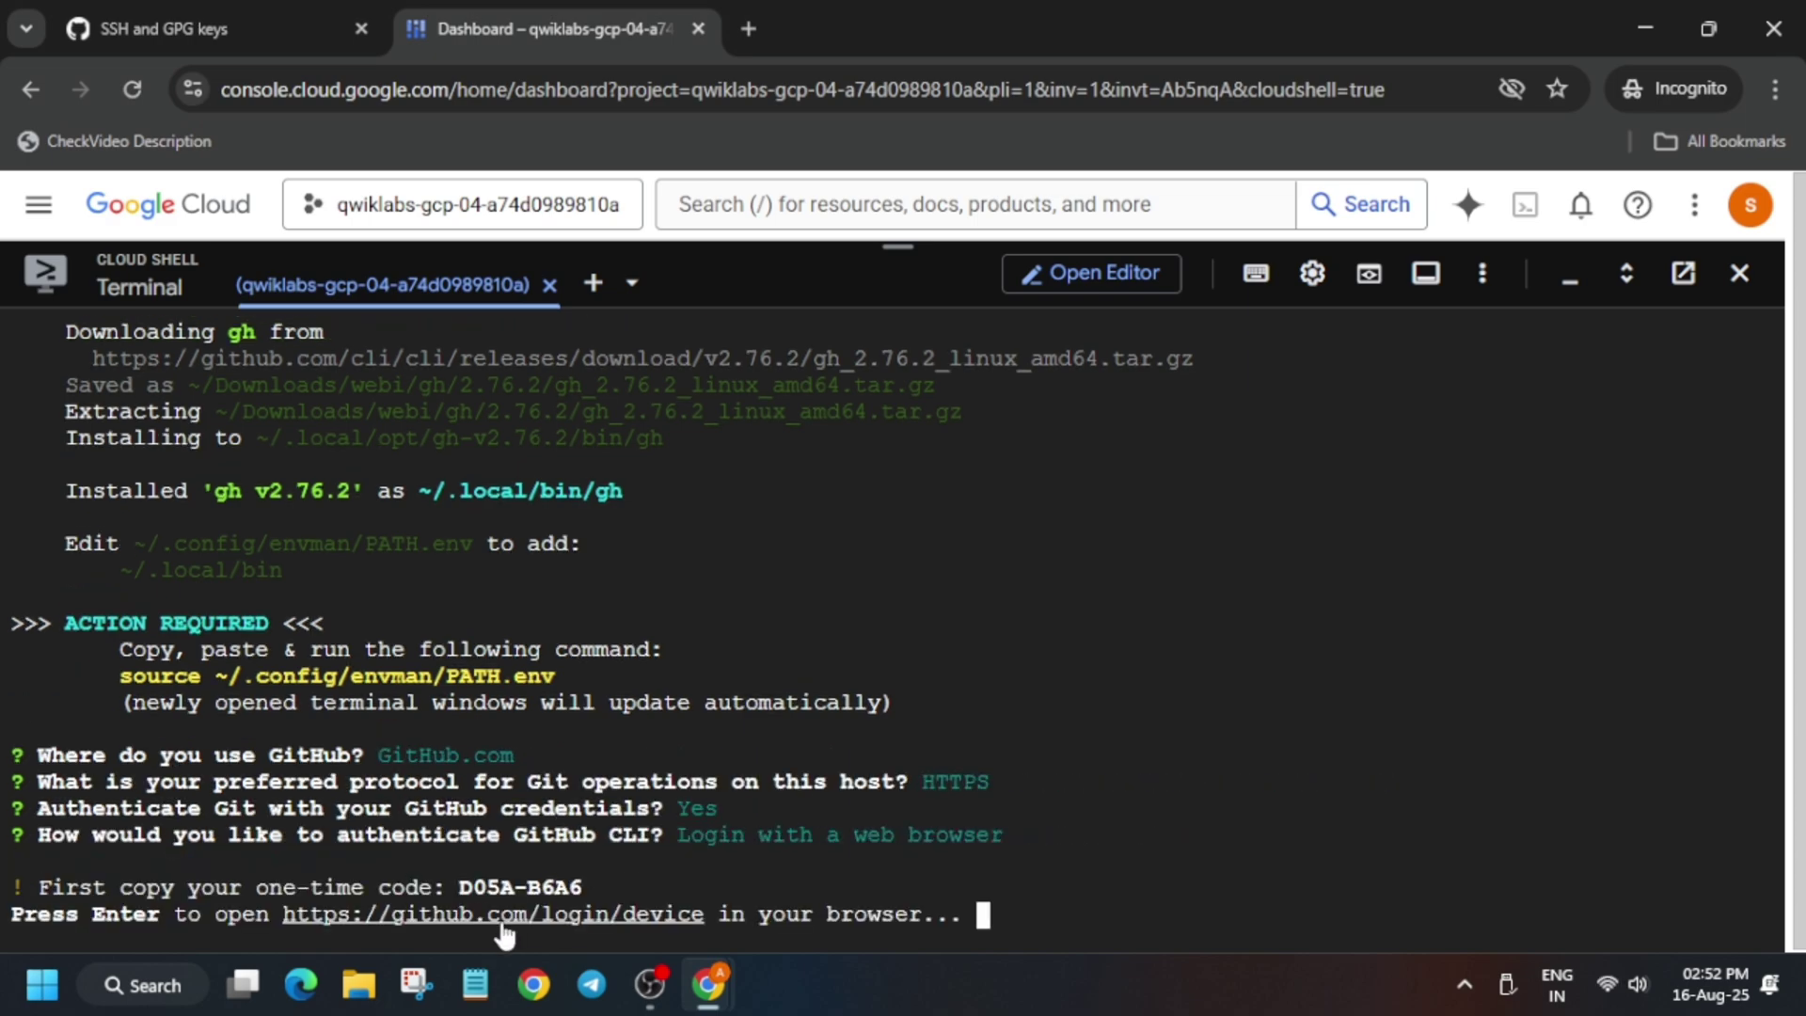
# Step: Authorize the GitHub CLI on the device activation page with the one-time code, close the page and resume the login in Cloud Shell
pyautogui.click(544, 915)
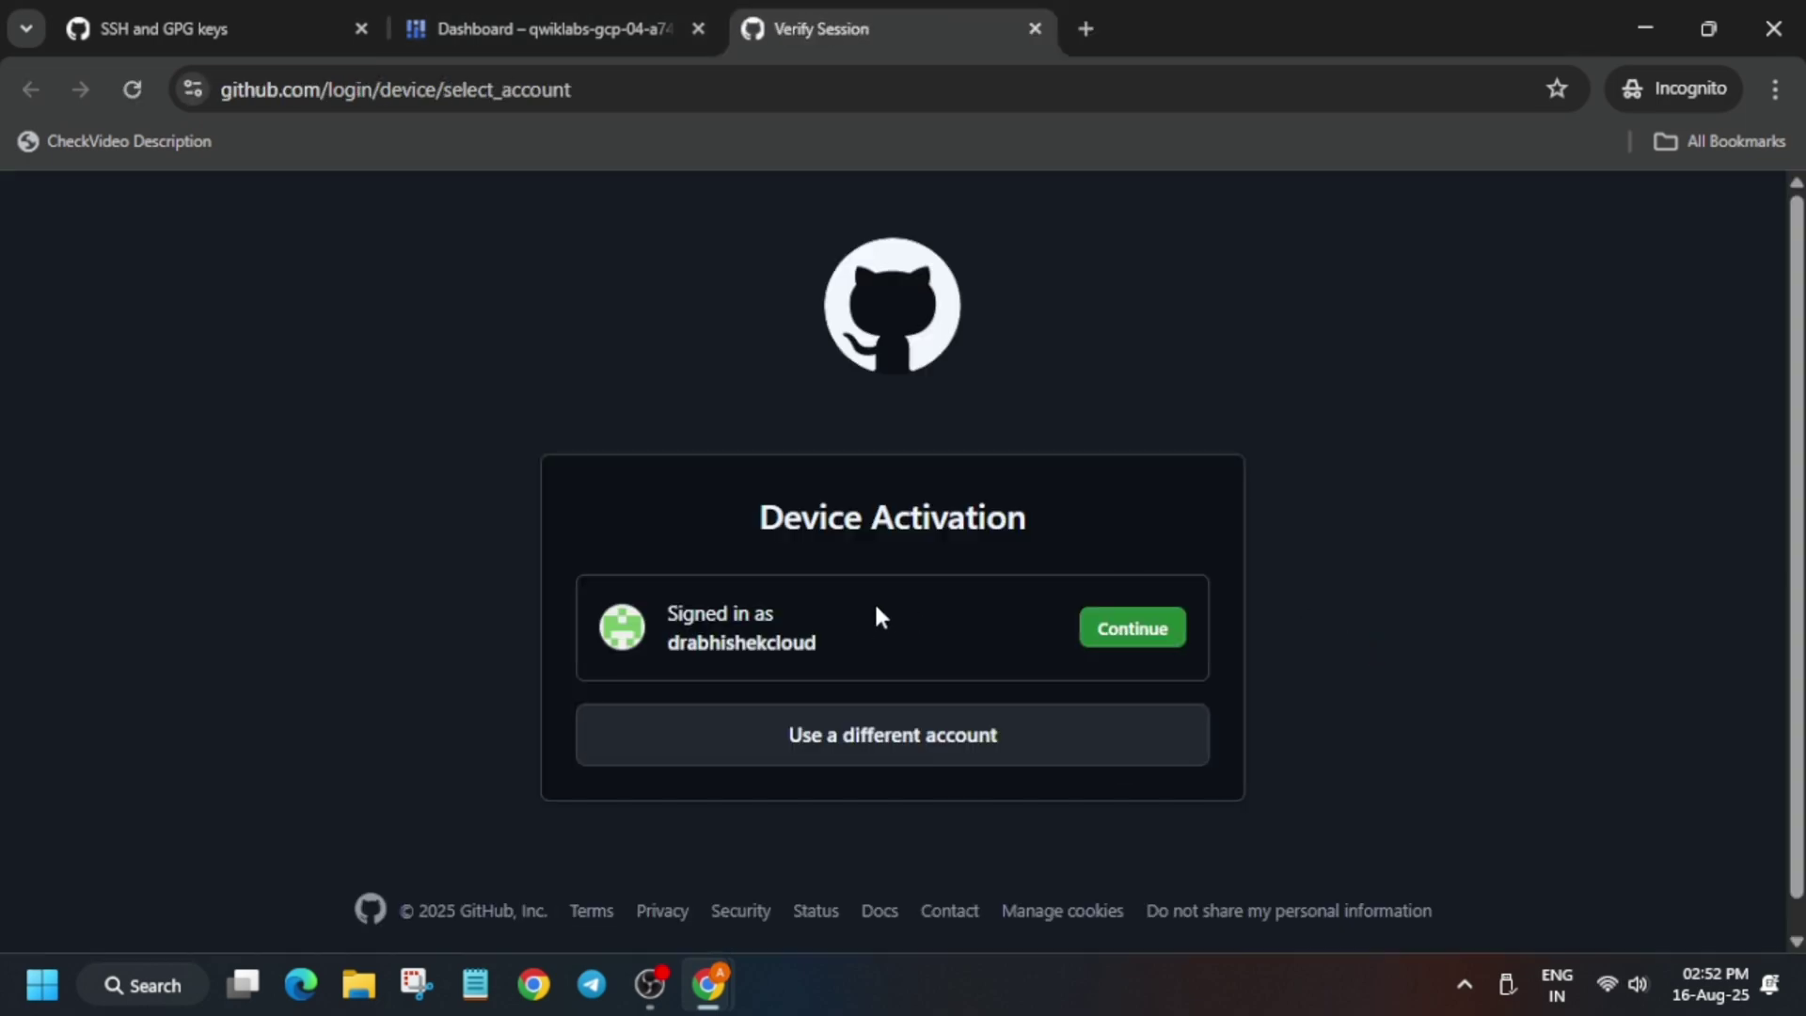
pyautogui.click(1156, 628)
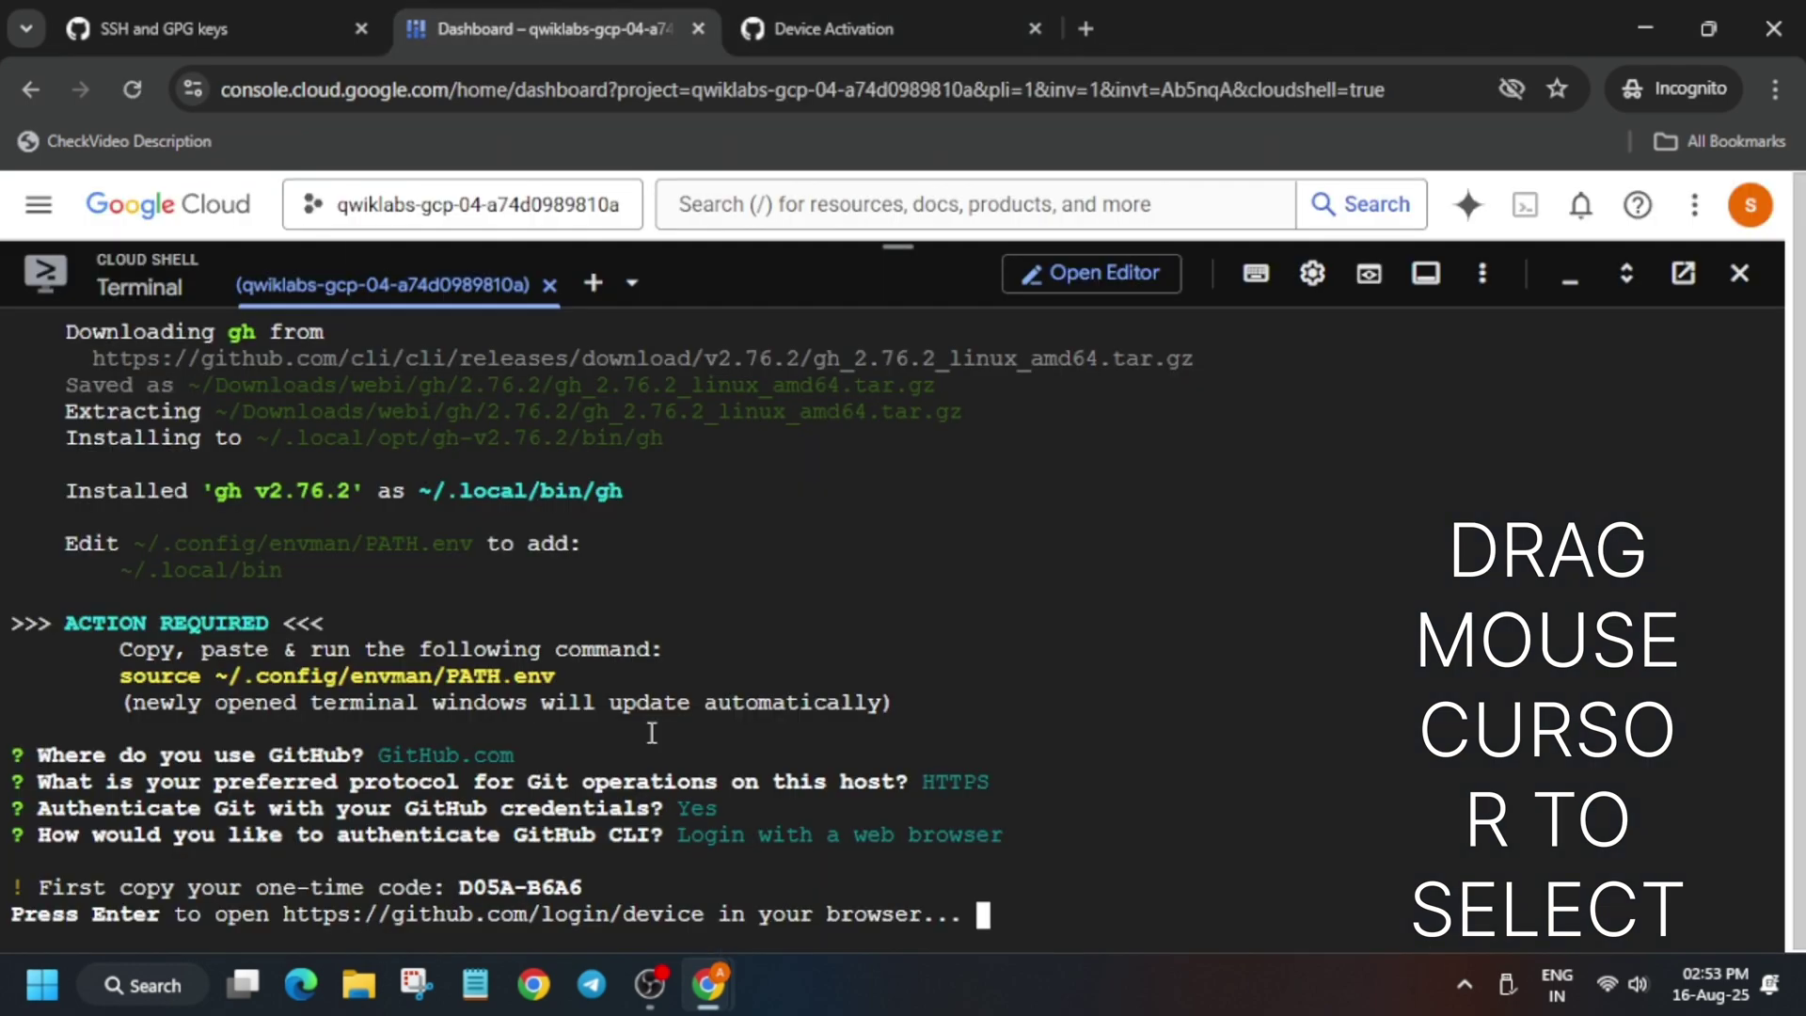
pyautogui.moveTo(1345, 787); pyautogui.dragTo(1496, 787)
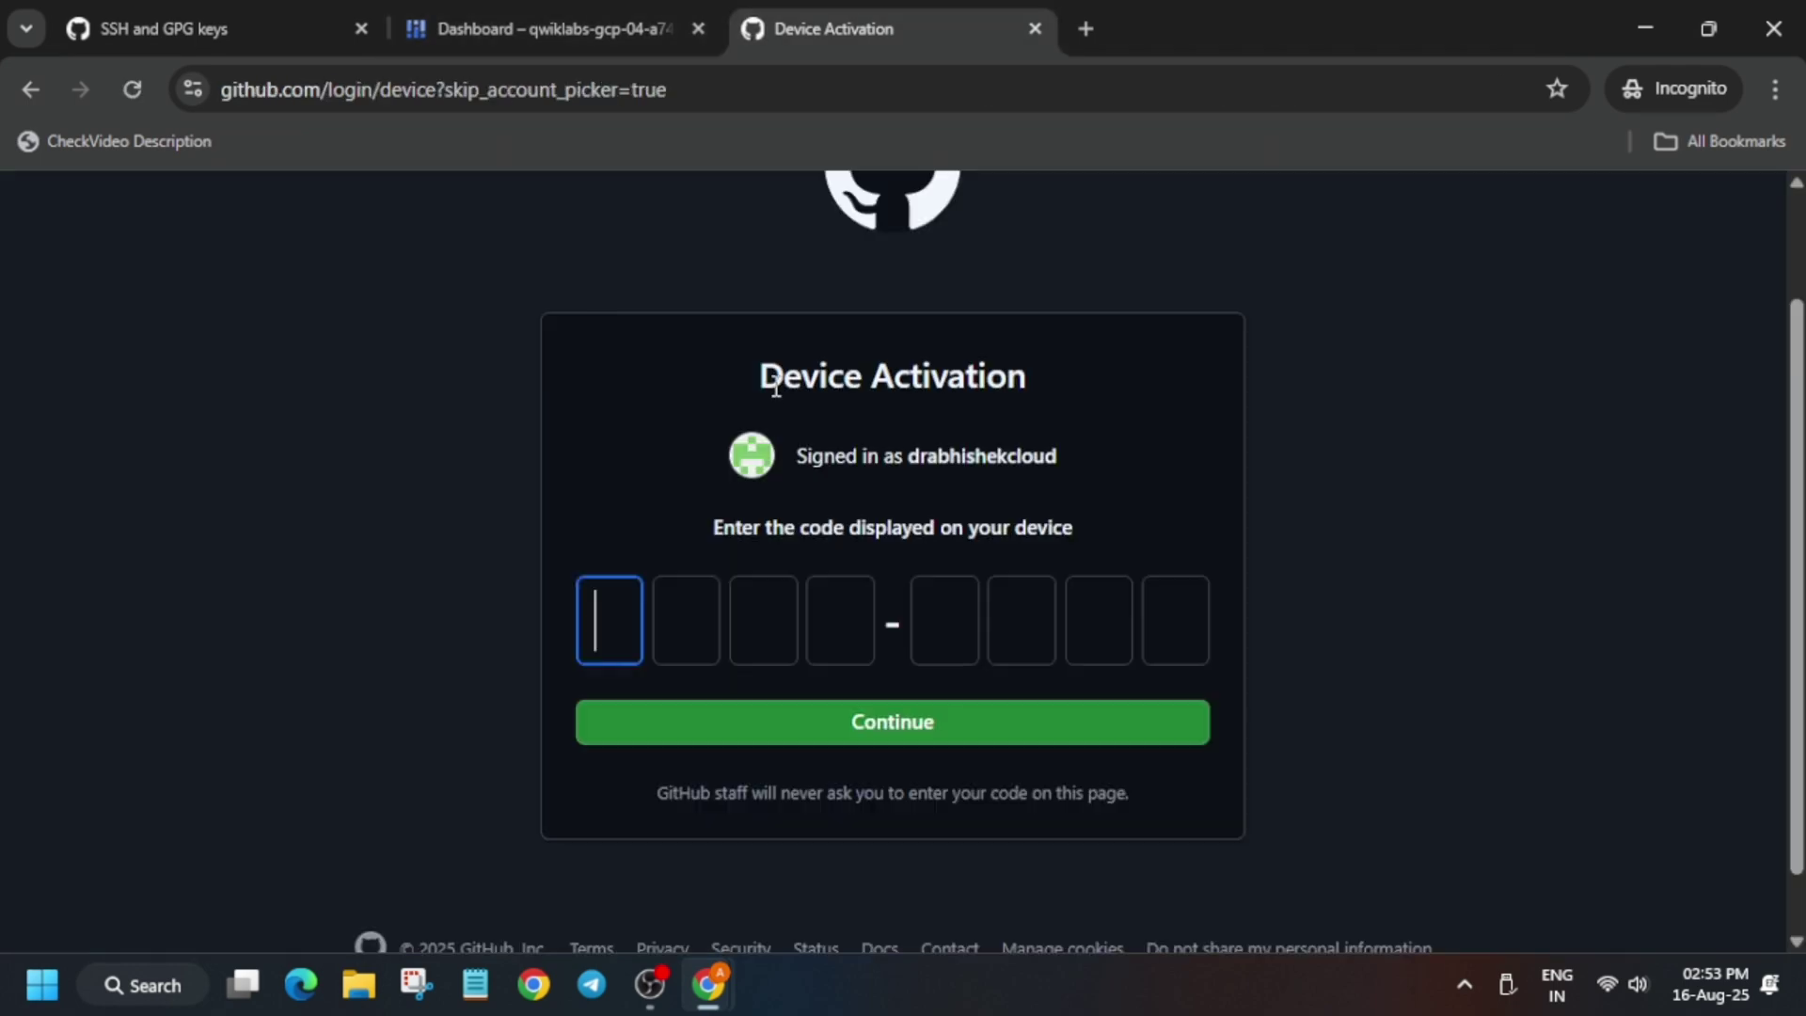
pyautogui.write('D05A-B6A4')
pyautogui.click(1063, 734)
pyautogui.click(1129, 489)
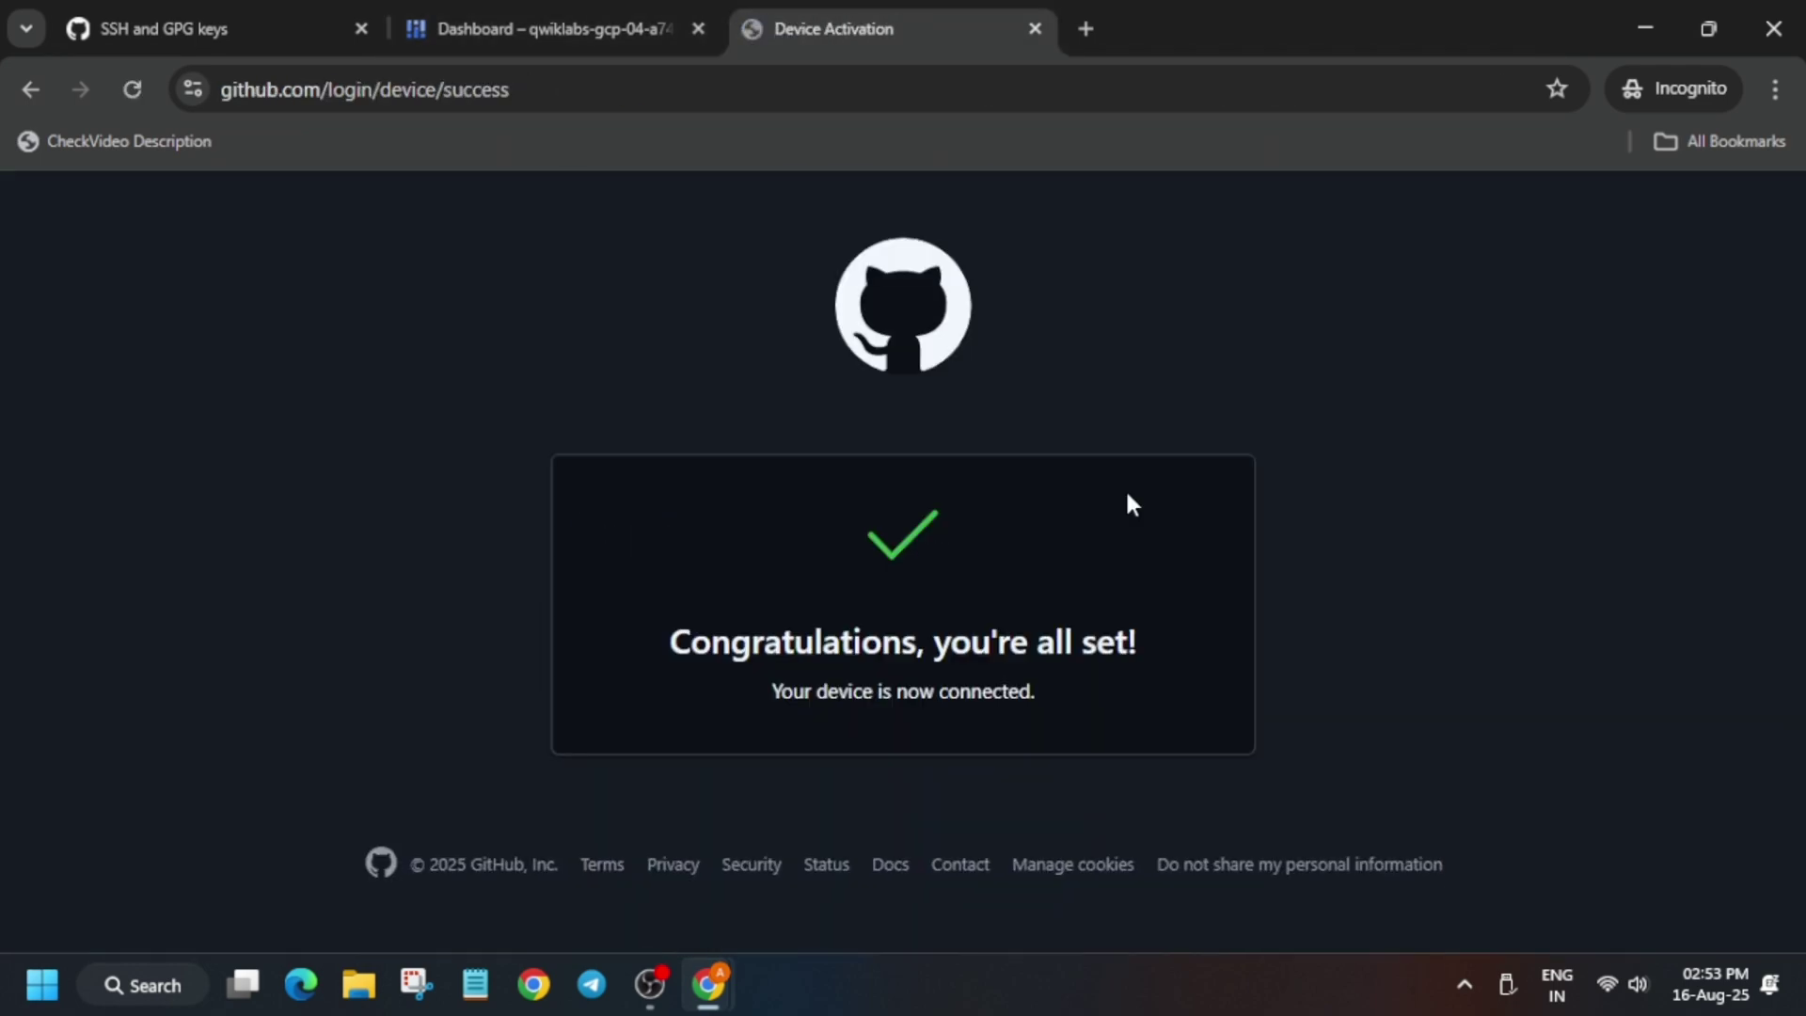
pyautogui.click(1035, 28)
pyautogui.press('Return')
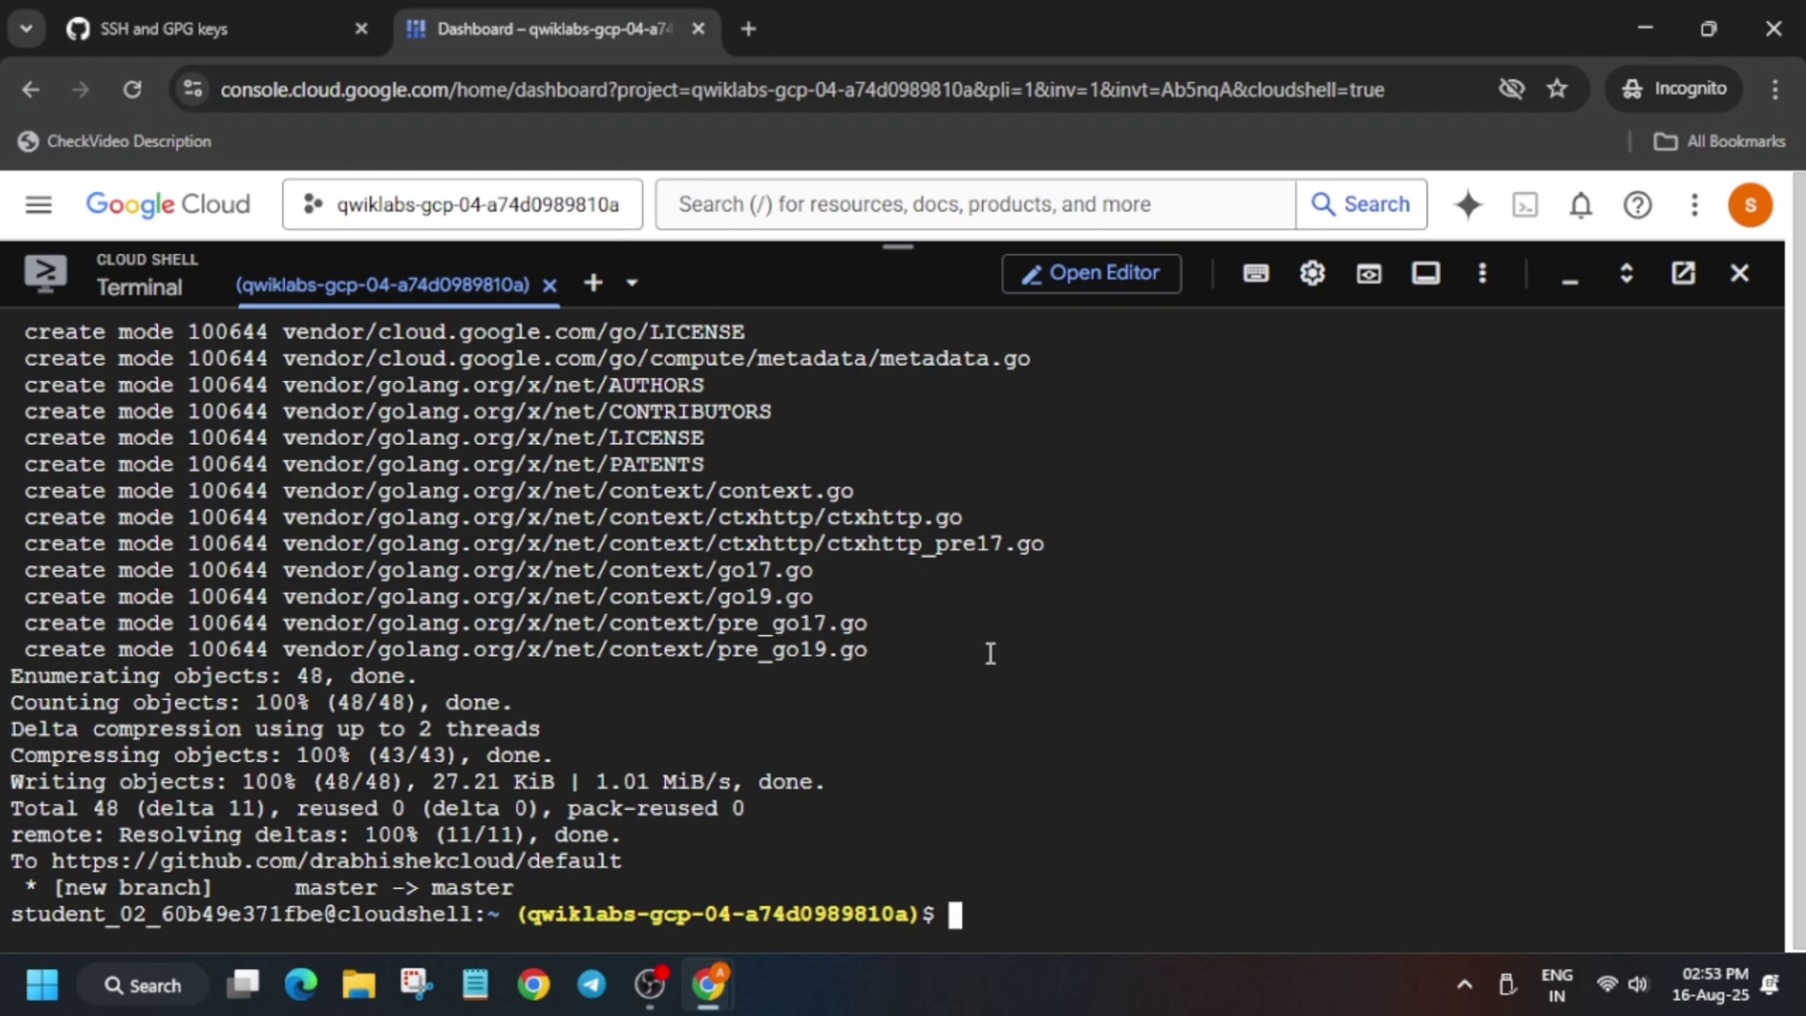
# Step: Open the Cloud Shell web preview on port 8080 to load Jenkins
pyautogui.click(1369, 273)
pyautogui.click(1237, 329)
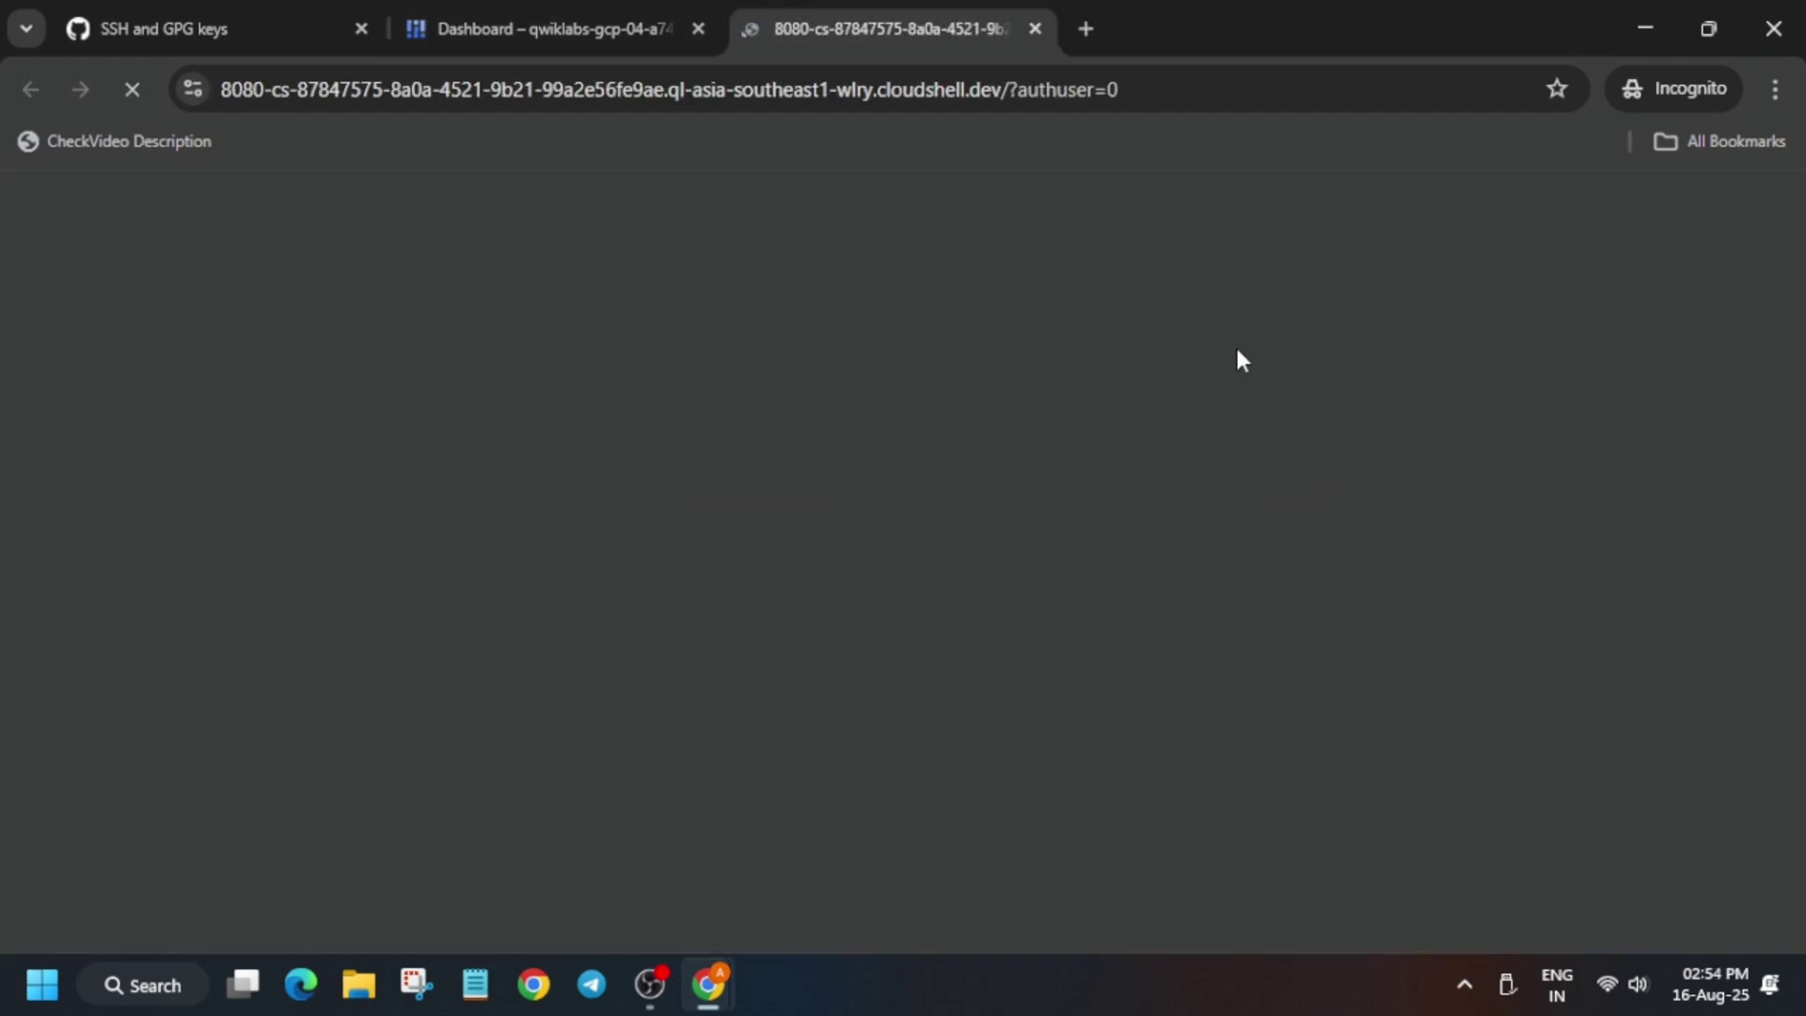
# Step: Look through the task instructions on the Jenkins lab page and return to the Jenkins dashboard
pyautogui.hotkey('alt', 'Tab')
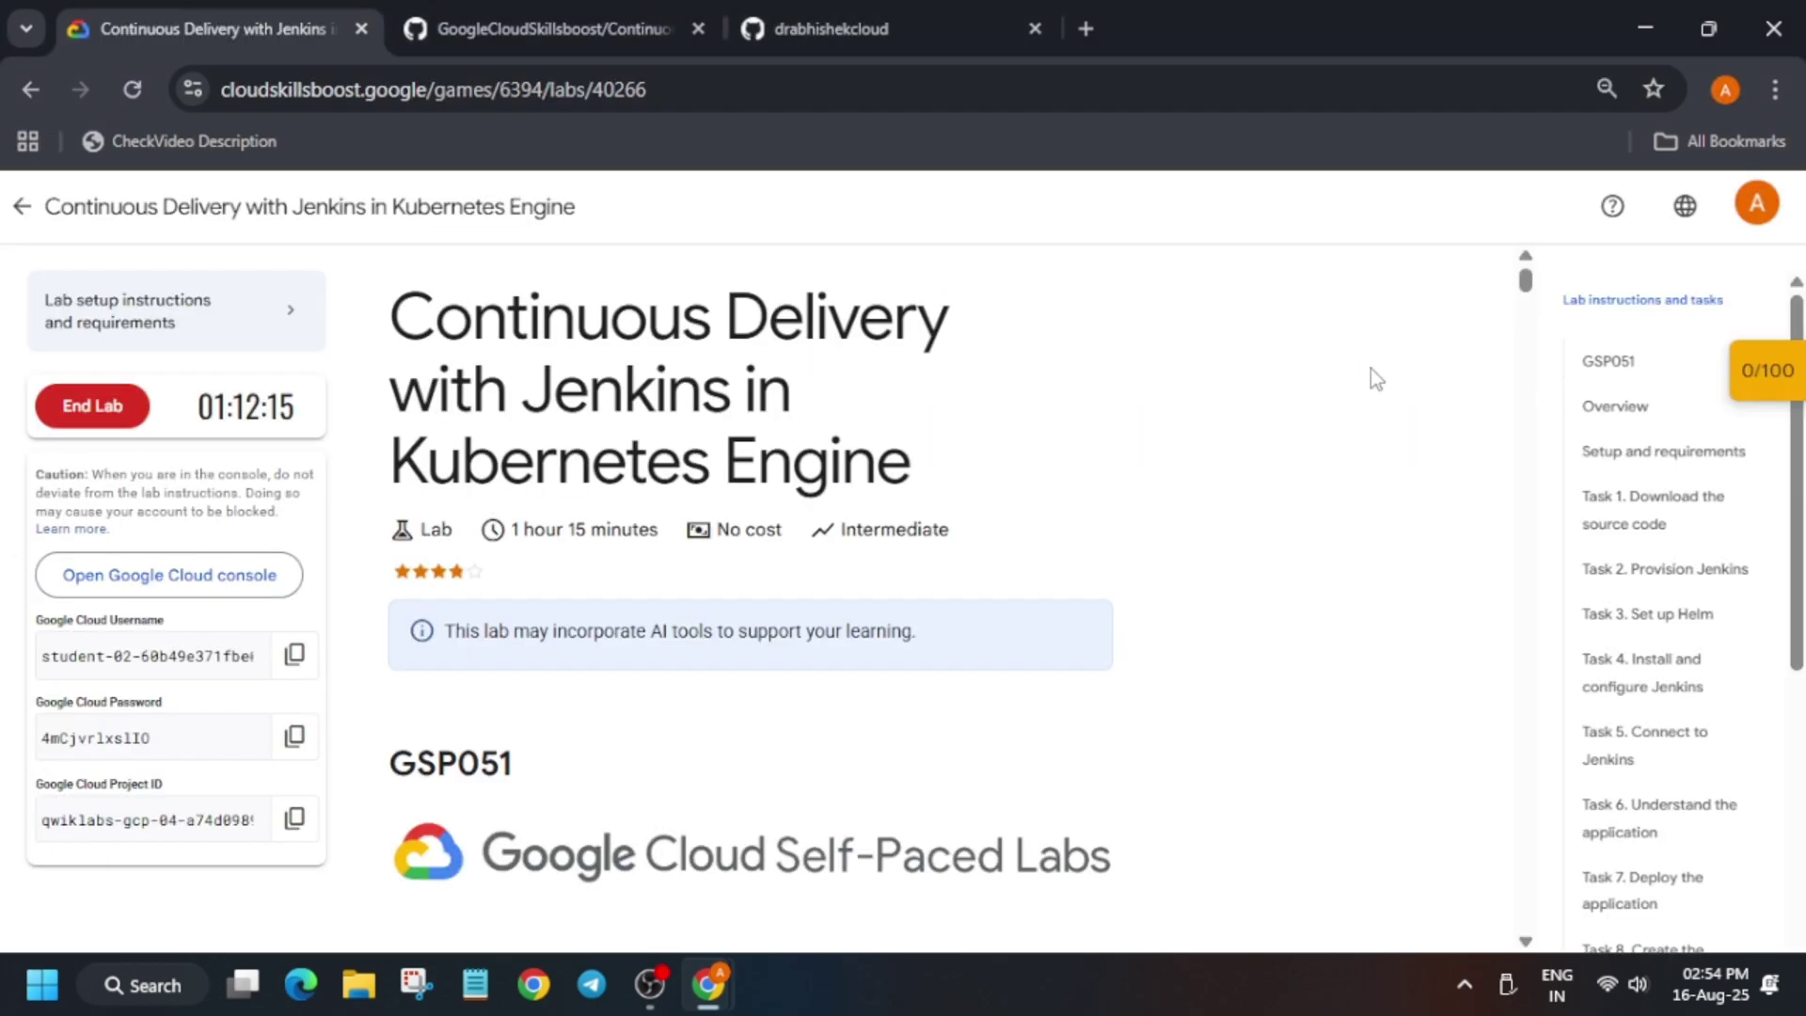
pyautogui.scroll(-3, 1637, 750)
pyautogui.click(1637, 750)
pyautogui.scroll(5, 1142, 694)
pyautogui.hotkey('alt', 'Tab')
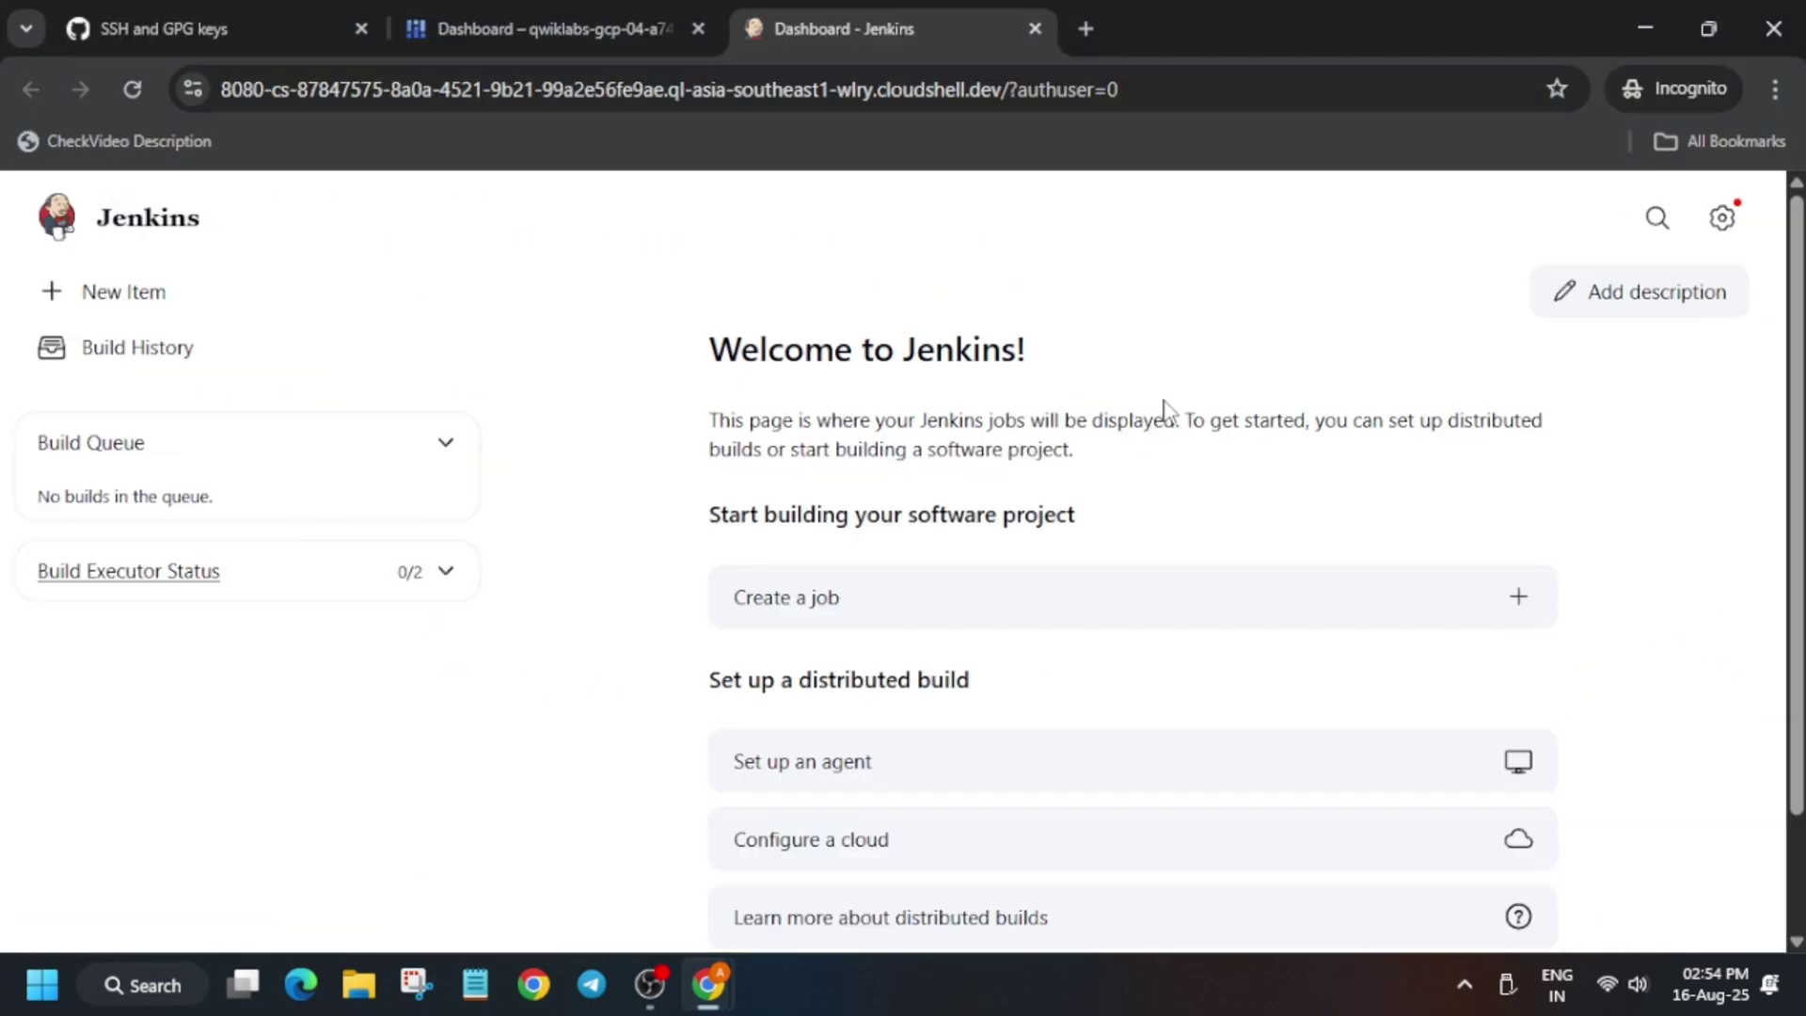
# Step: Open a new credentials form for the global unrestricted domain of the System store in Jenkins' credential management
pyautogui.click(1722, 218)
pyautogui.scroll(-1, 908, 717)
pyautogui.scroll(-10, 908, 718)
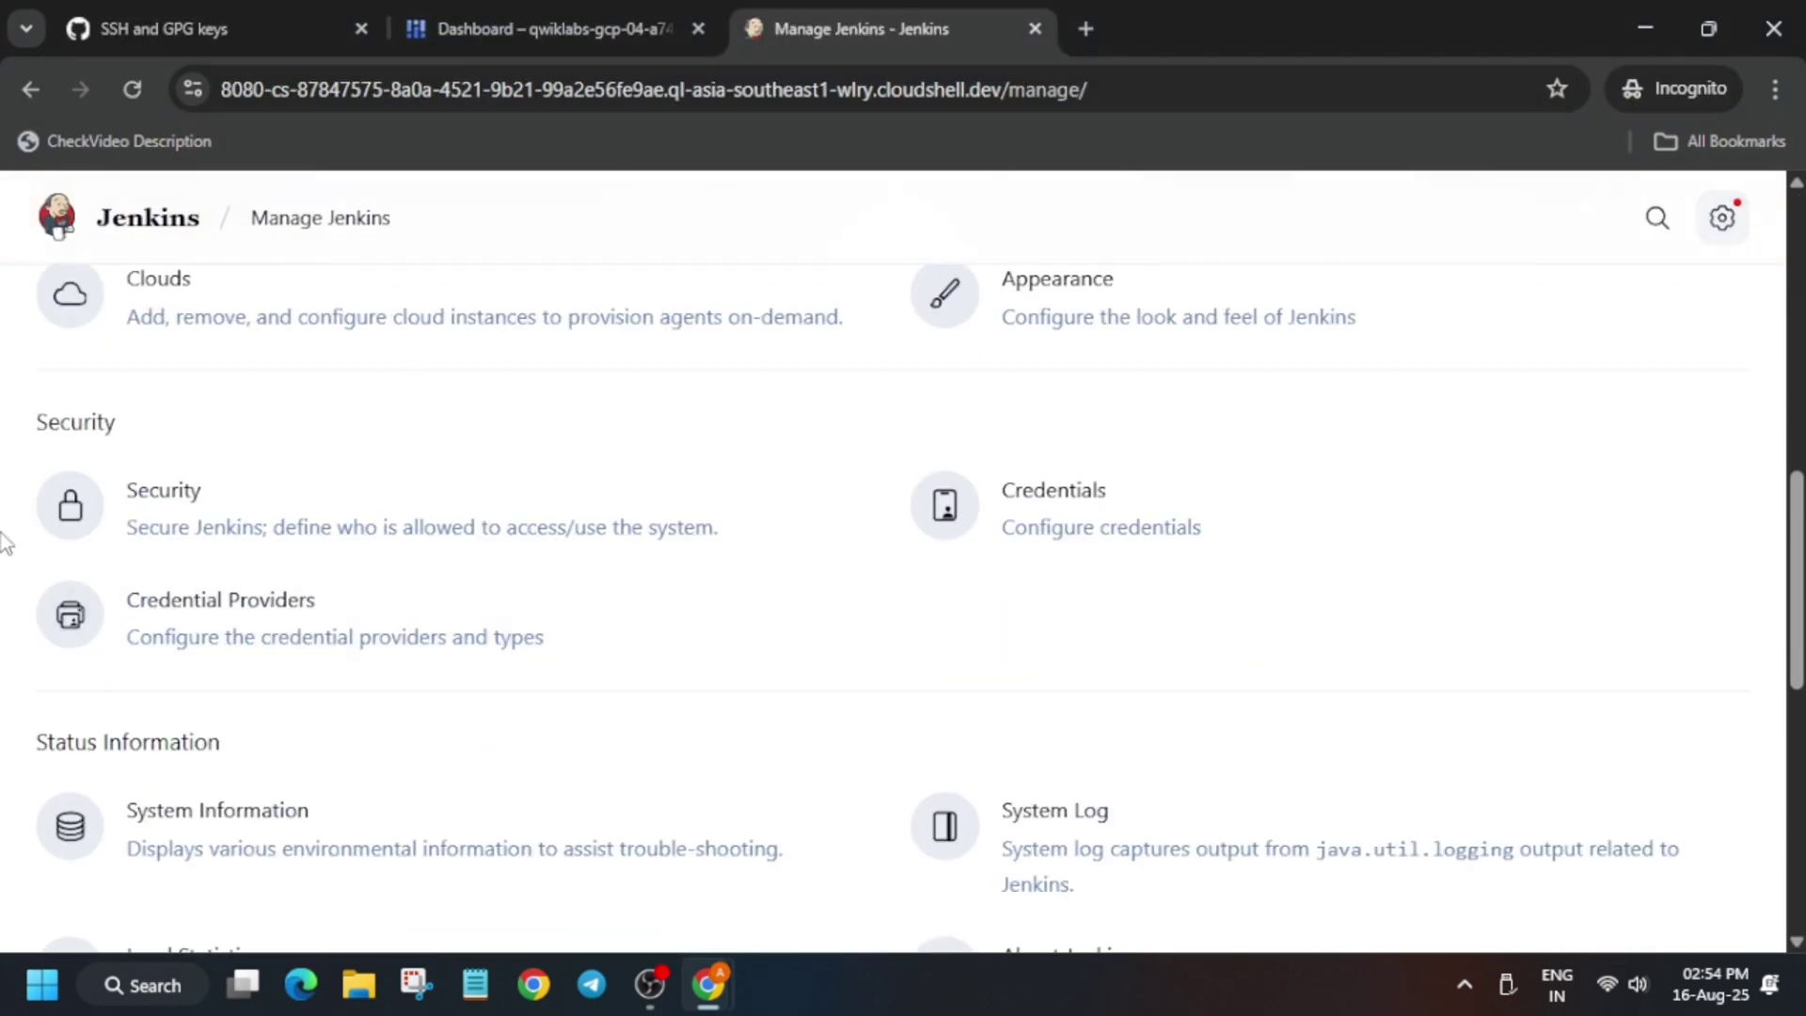
pyautogui.click(1081, 499)
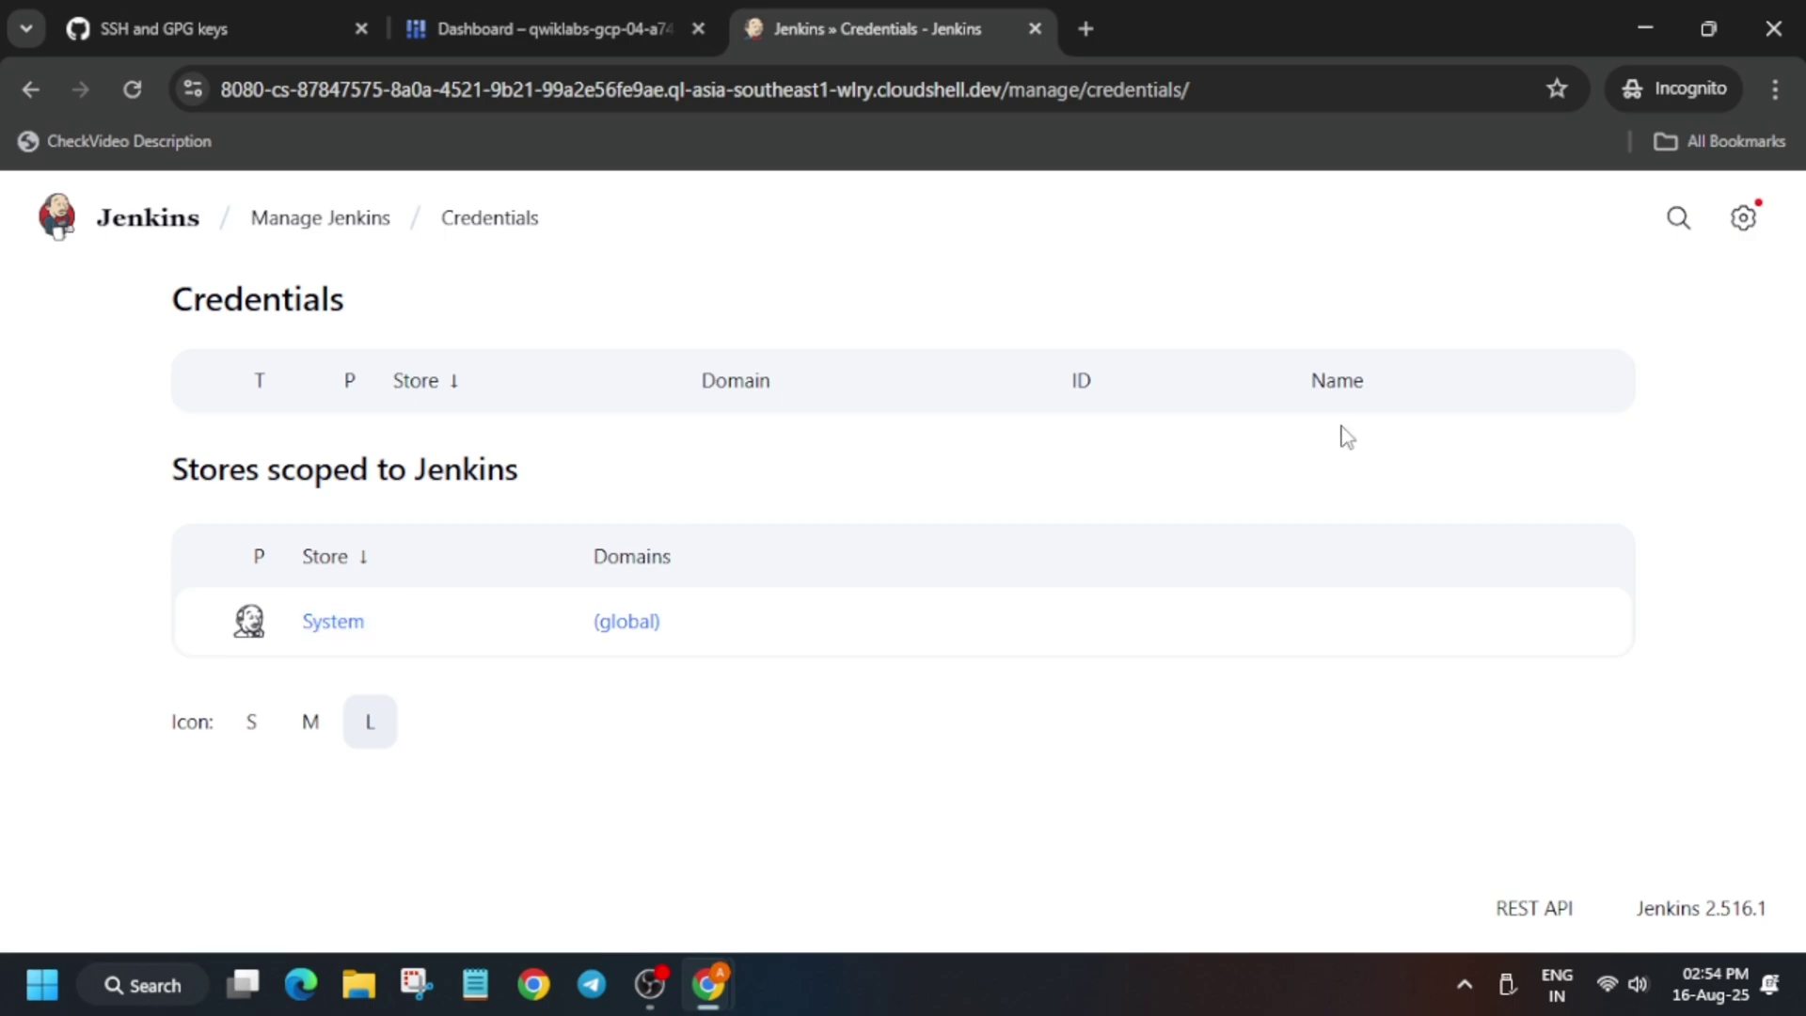
pyautogui.hotkey('alt', 'Tab')
pyautogui.hotkey('alt', 'Tab')
pyautogui.click(350, 623)
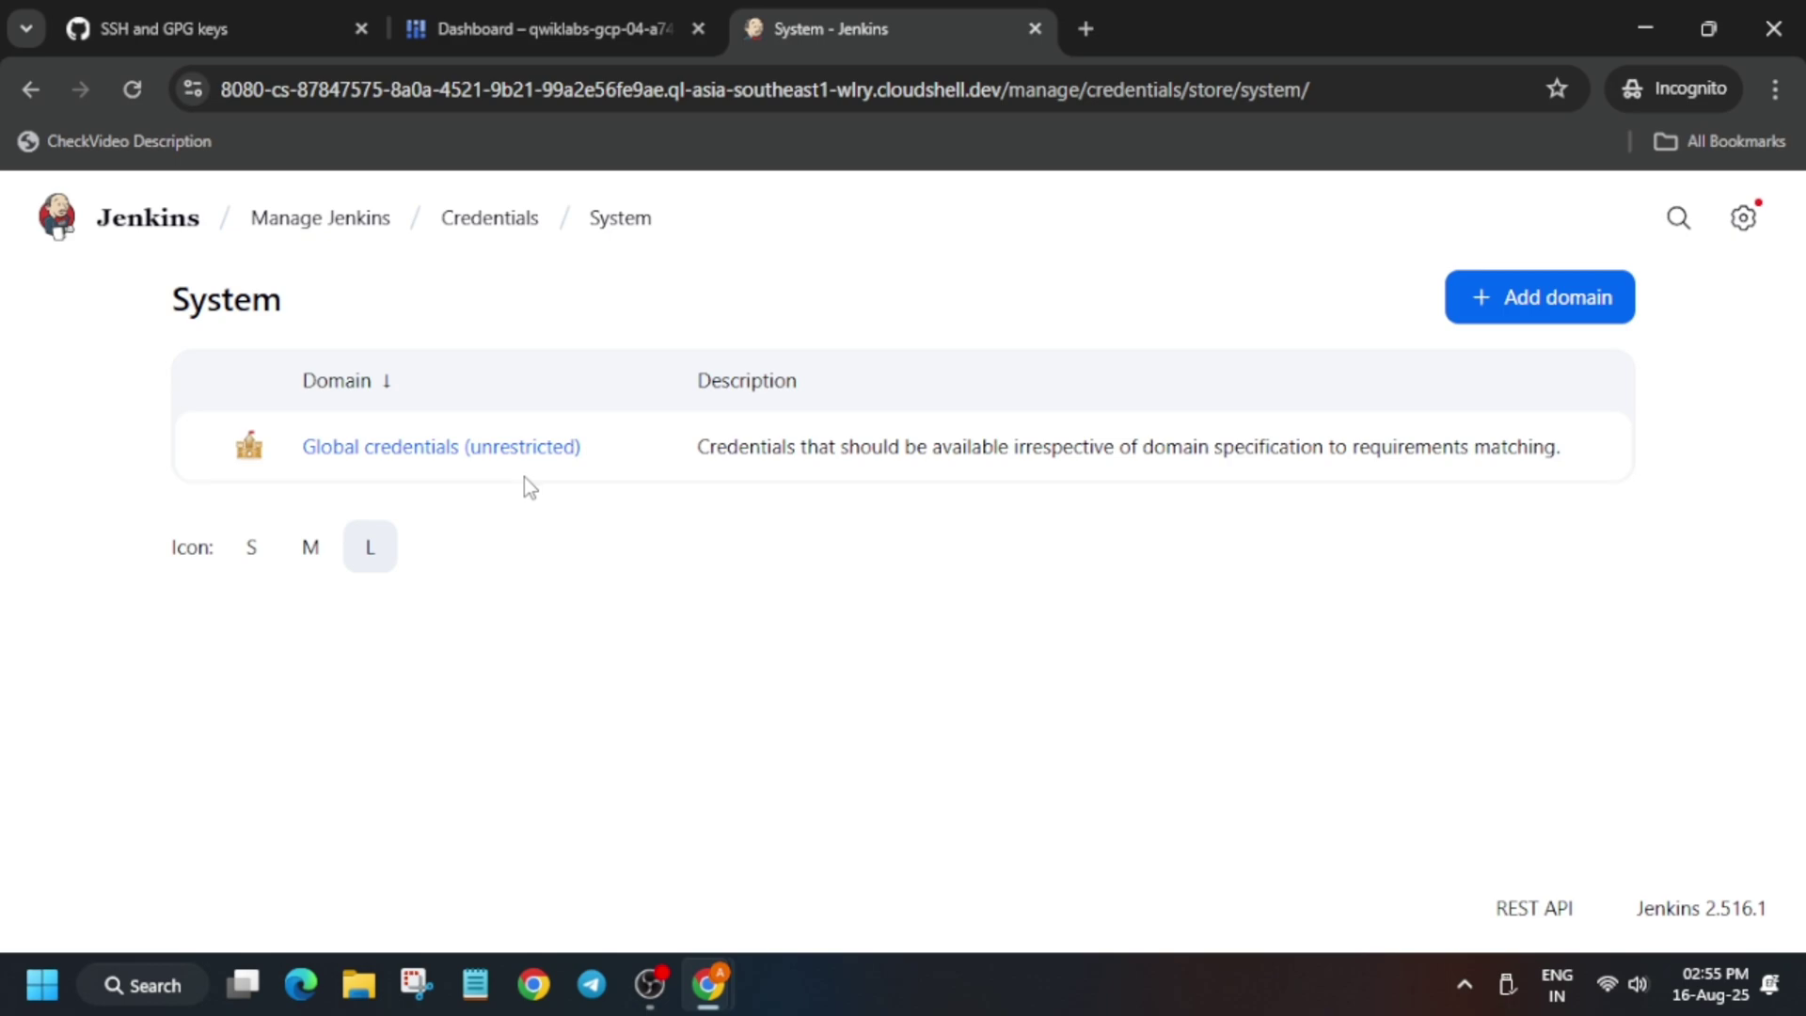
pyautogui.click(558, 452)
pyautogui.click(1569, 307)
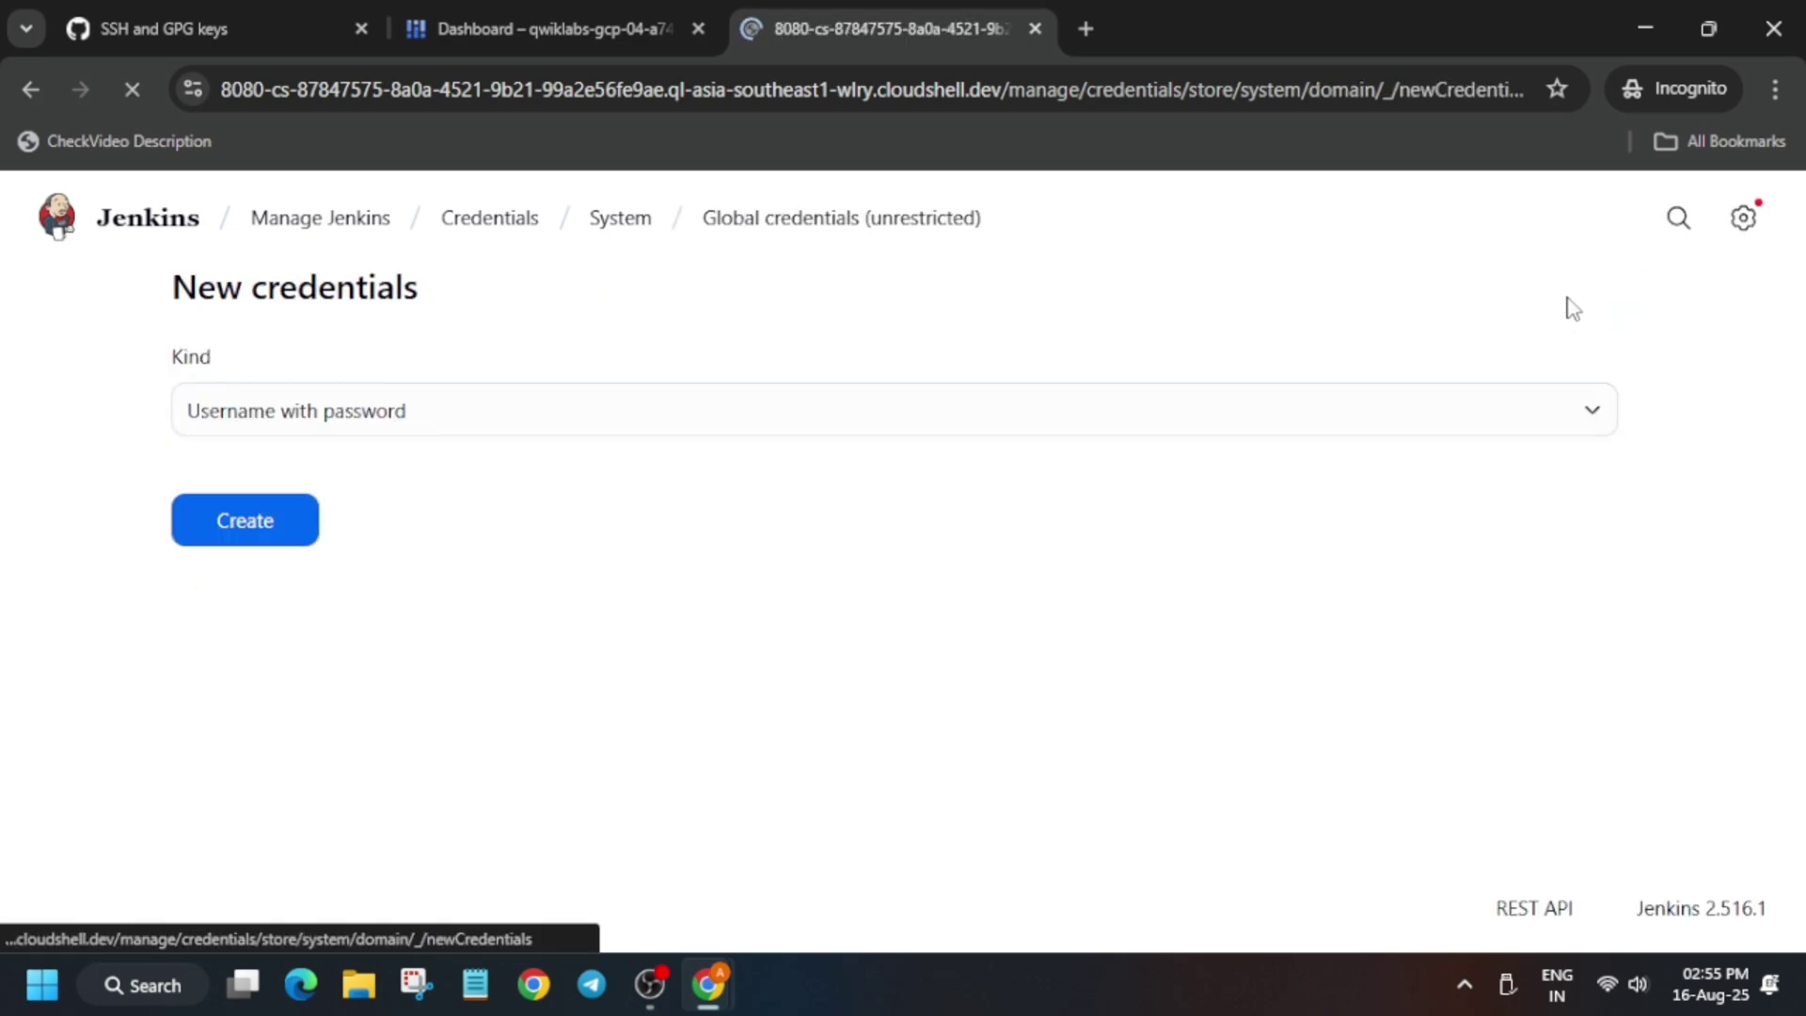
# Step: Create a Google Service Account from metadata credential with the lab's Google Cloud project ID as its ID
pyautogui.click(448, 407)
pyautogui.click(419, 498)
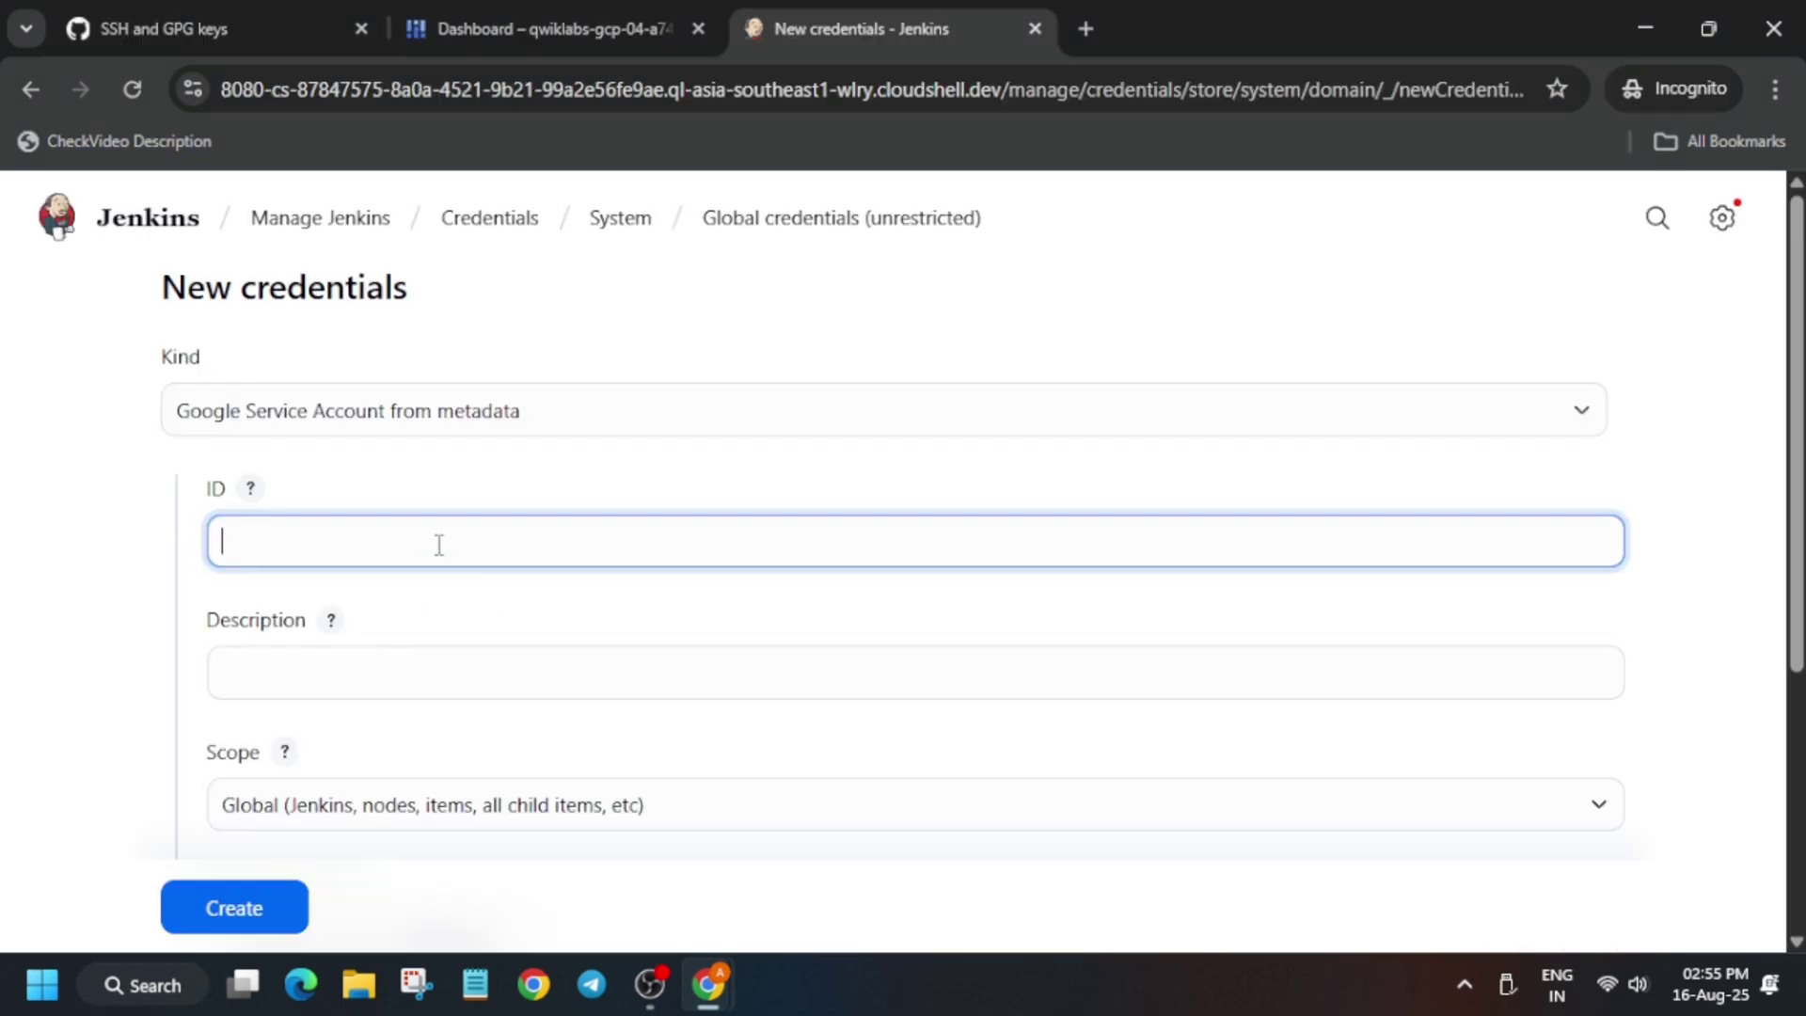
pyautogui.scroll(-5, 435, 621)
pyautogui.click(223, 788)
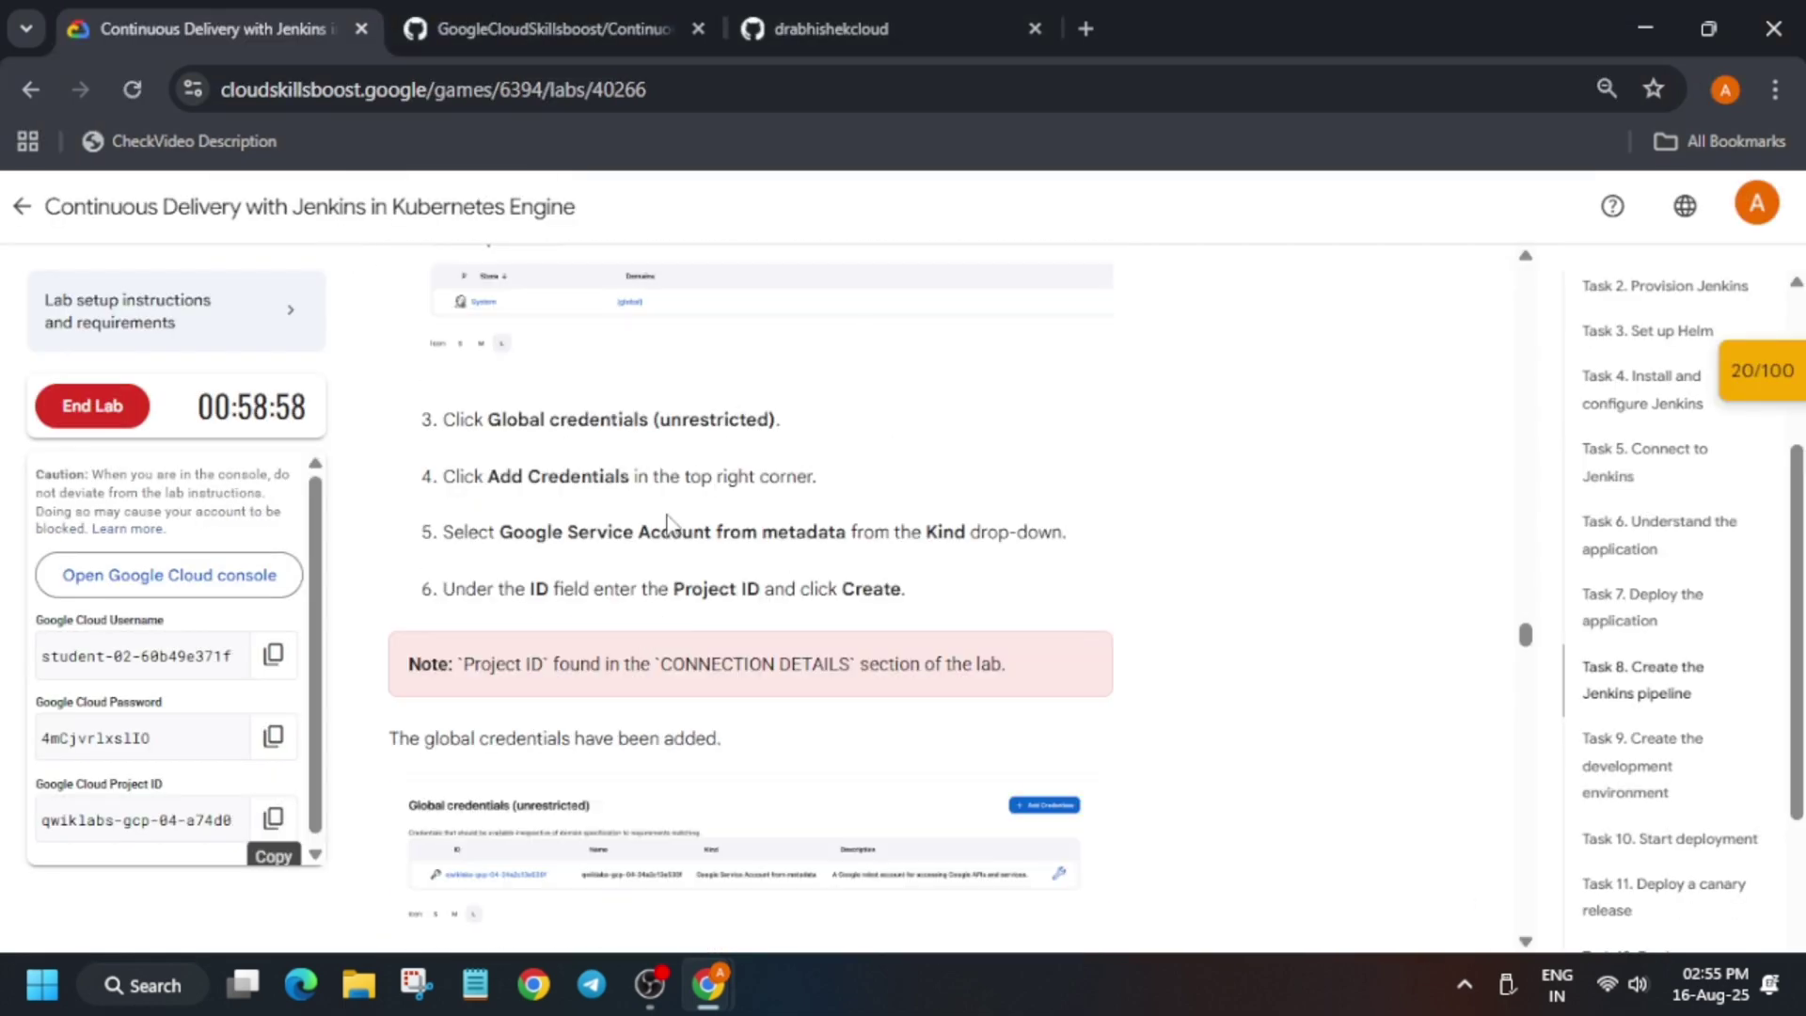
# Step: Create a new Jenkins cloud of type Kubernetes, entering the owner's handle as the cloud name
pyautogui.scroll(-8, 969, 458)
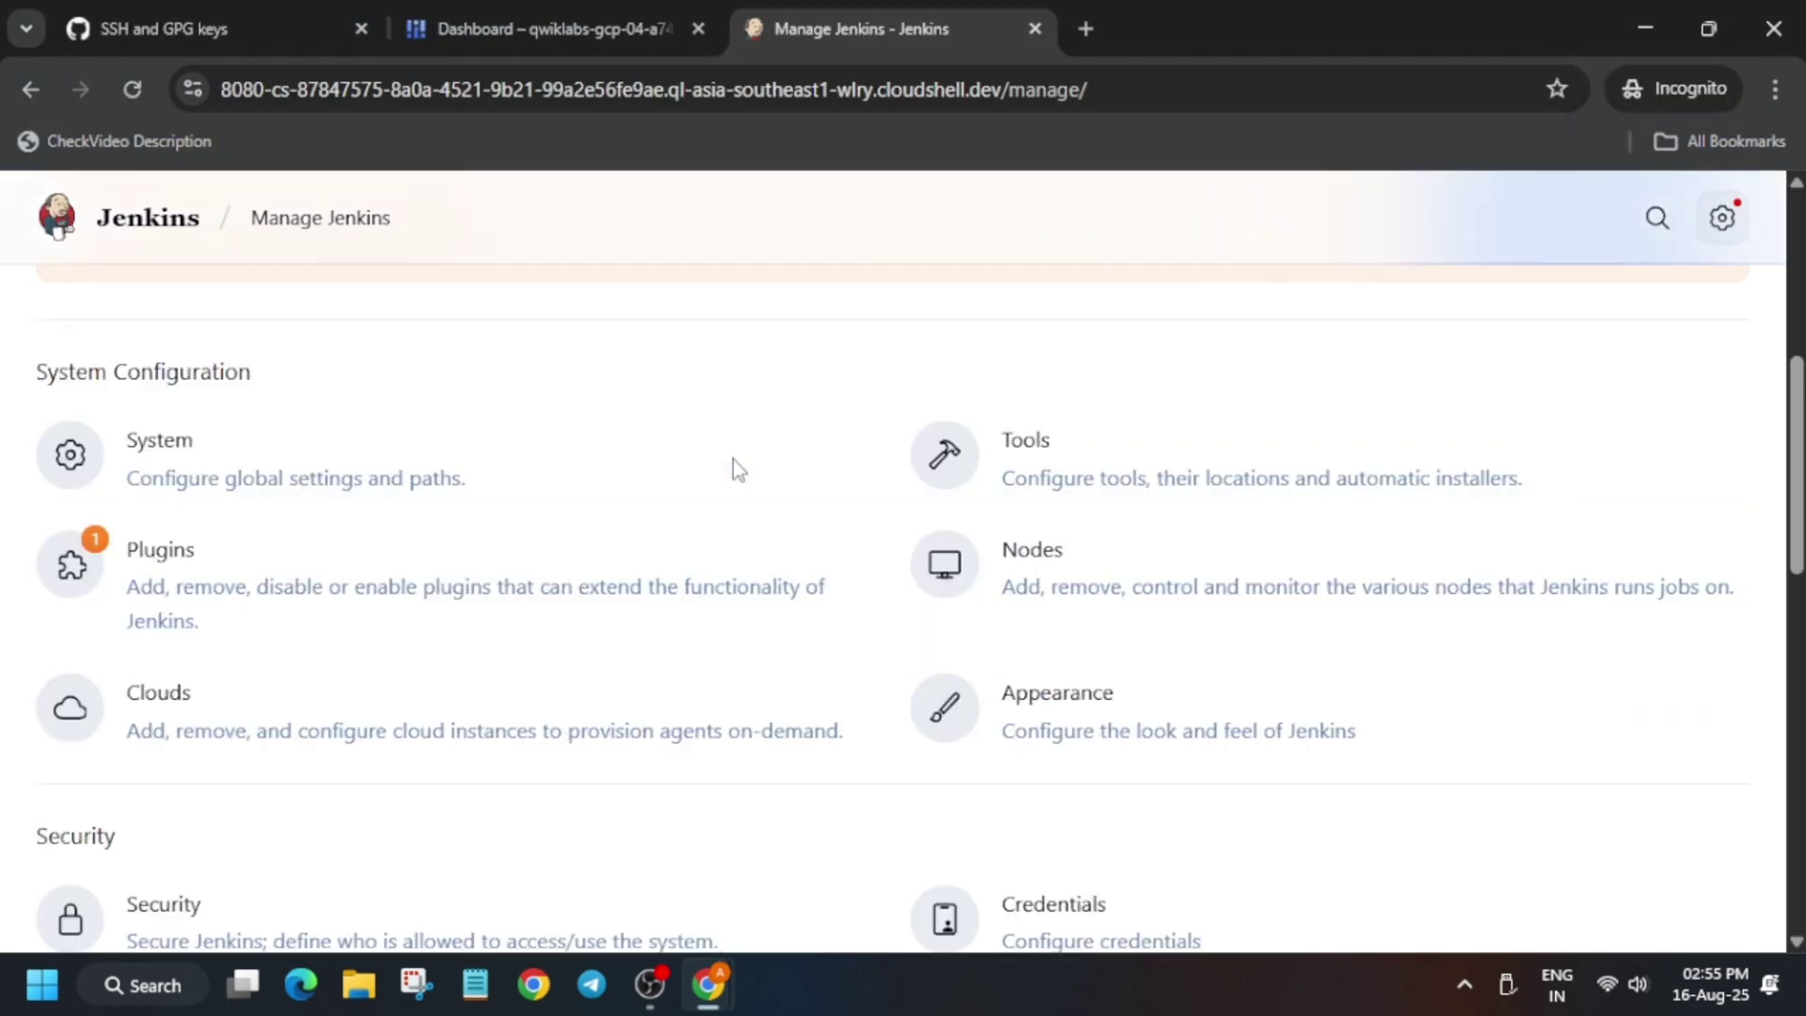
pyautogui.scroll(-2, 730, 468)
pyautogui.click(415, 573)
pyautogui.click(330, 252)
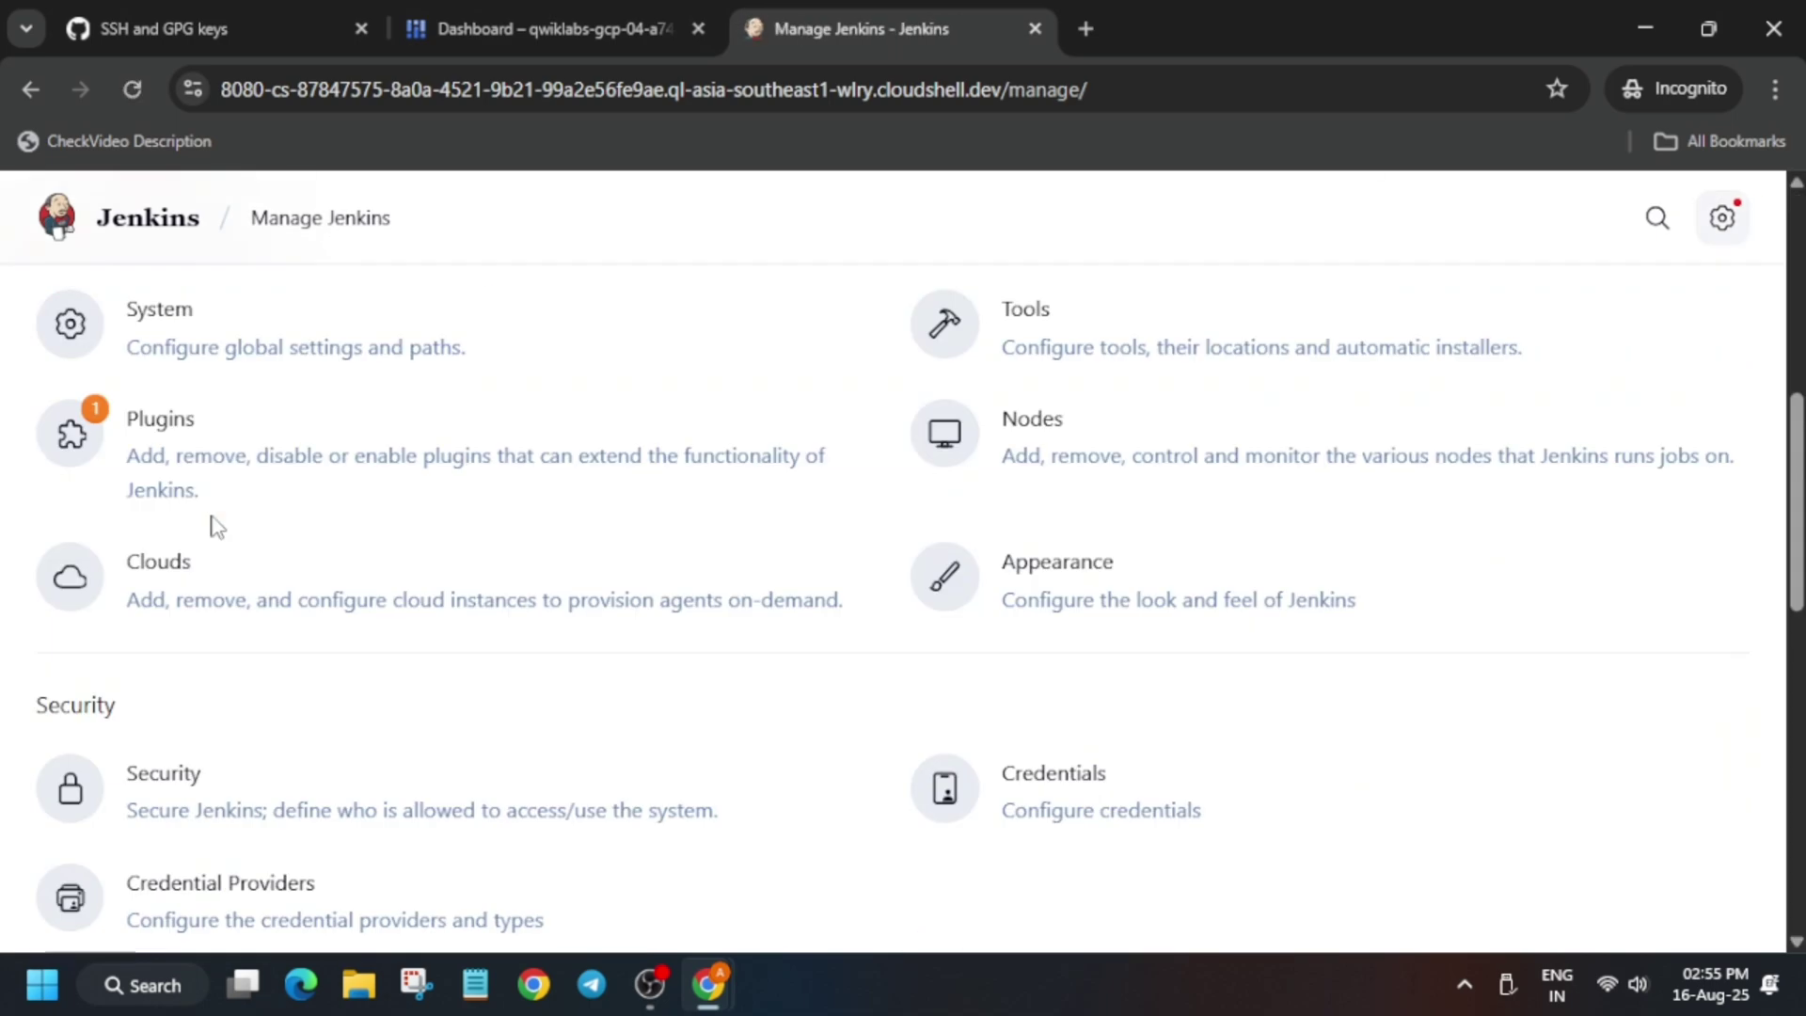
pyautogui.scroll(2, 188, 639)
pyautogui.click(178, 710)
pyautogui.click(584, 453)
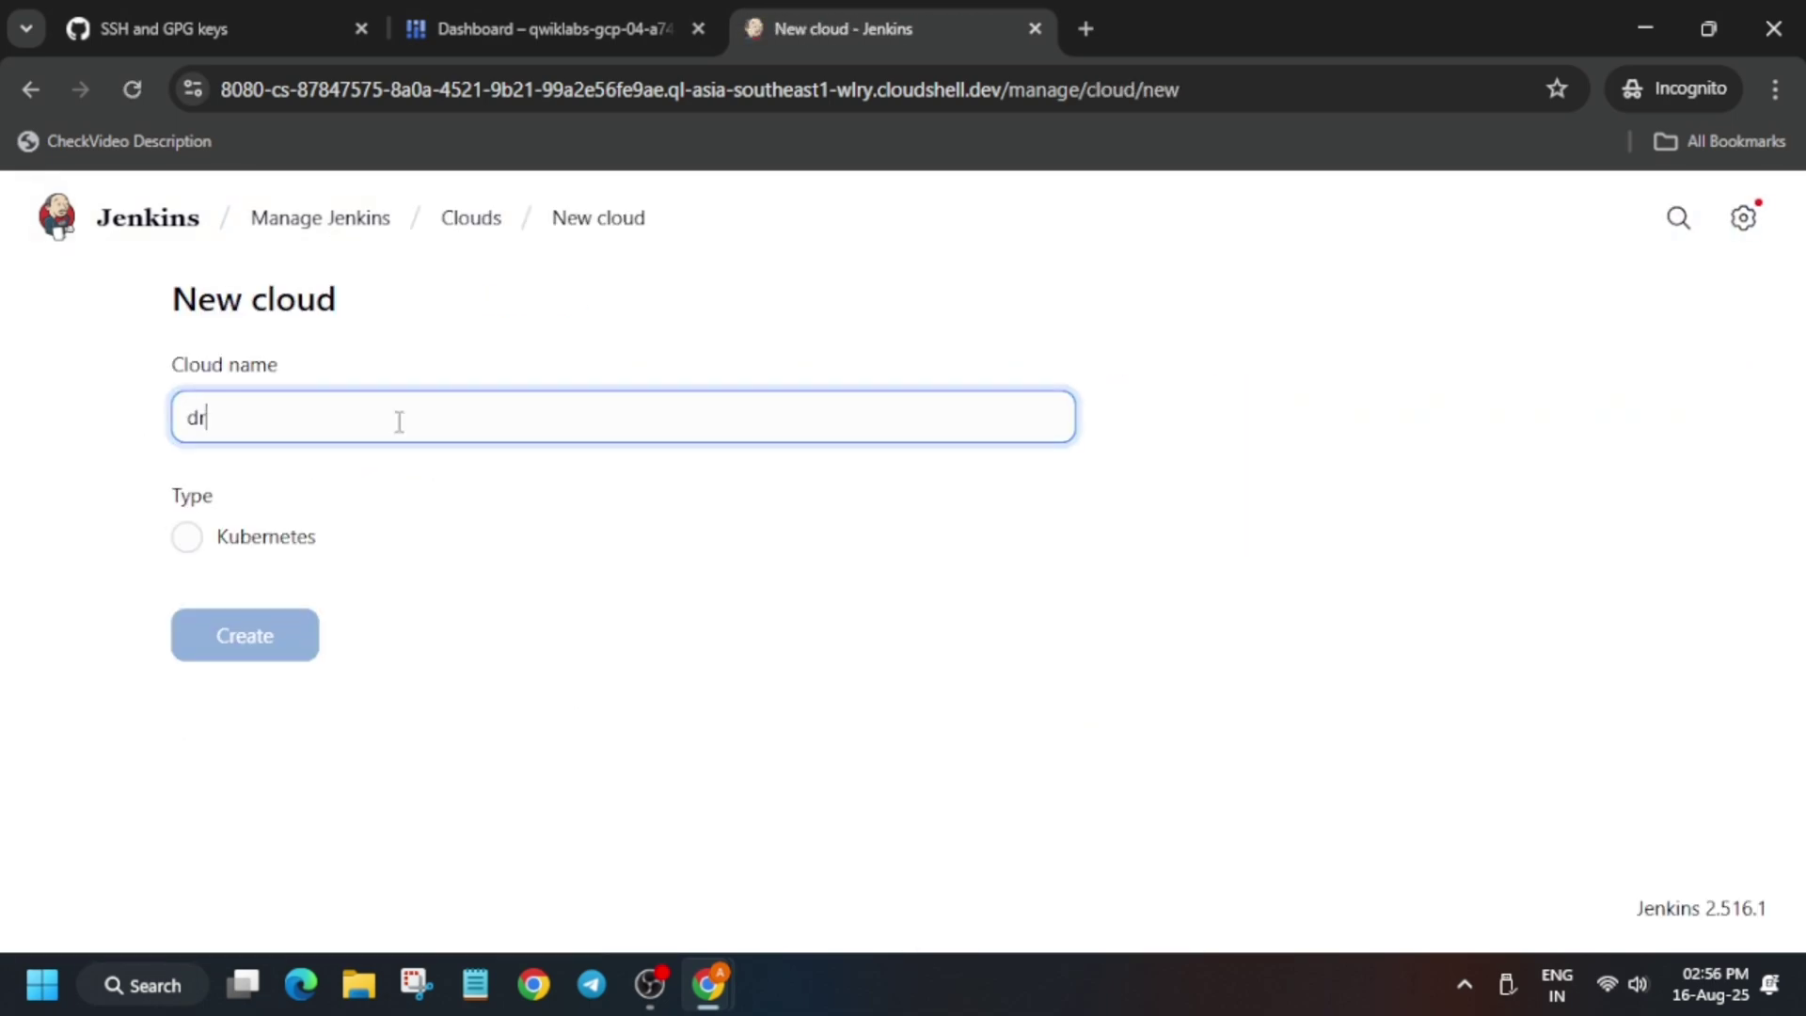
pyautogui.click(187, 536)
pyautogui.click(273, 651)
pyautogui.scroll(-10, 449, 552)
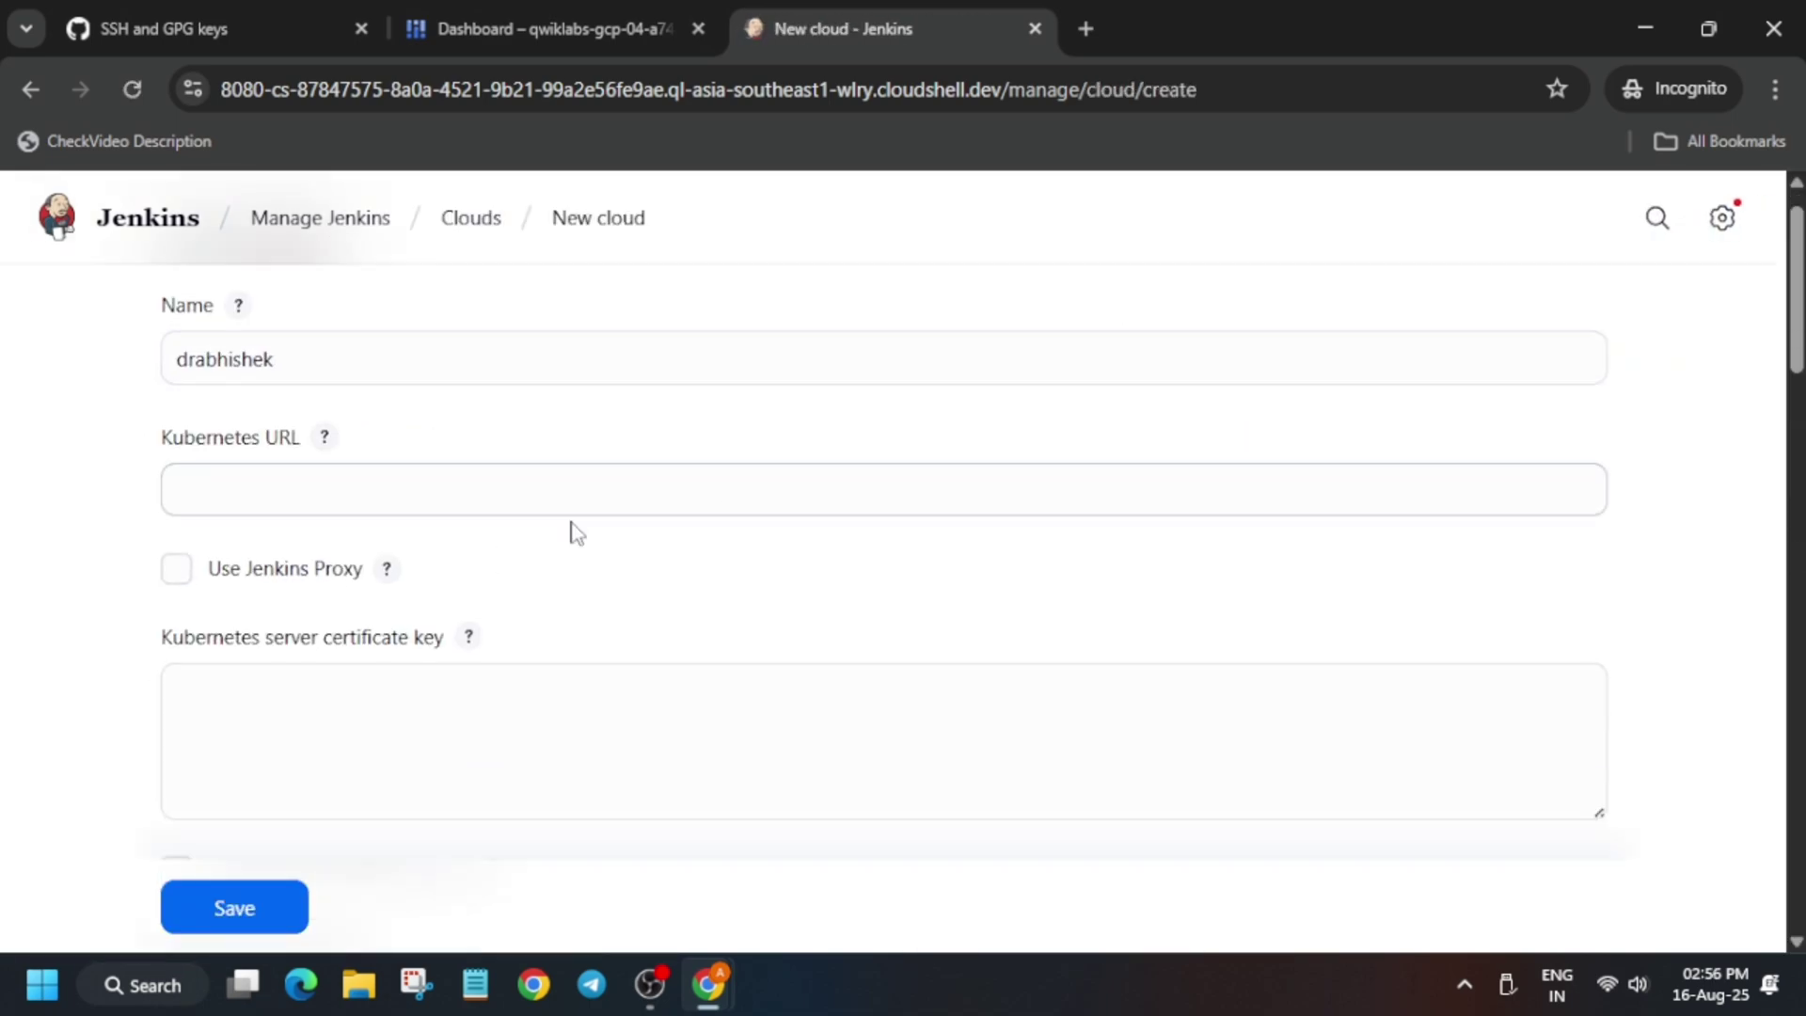
pyautogui.scroll(1, 449, 551)
pyautogui.hotkey('alt', 'Tab')
pyautogui.moveTo(863, 513); pyautogui.dragTo(1101, 513)
pyautogui.hotkey('alt', 'Tab')
pyautogui.click(435, 428)
pyautogui.write('http://cd-jenkins:8080')
# Step: Set the cloud's Jenkins tunnel to cd-jenkins-agent:50000 from the lab instructions and save the cloud
pyautogui.hotkey('alt', 'Tab')
pyautogui.moveTo(879, 571); pyautogui.dragTo(969, 604)
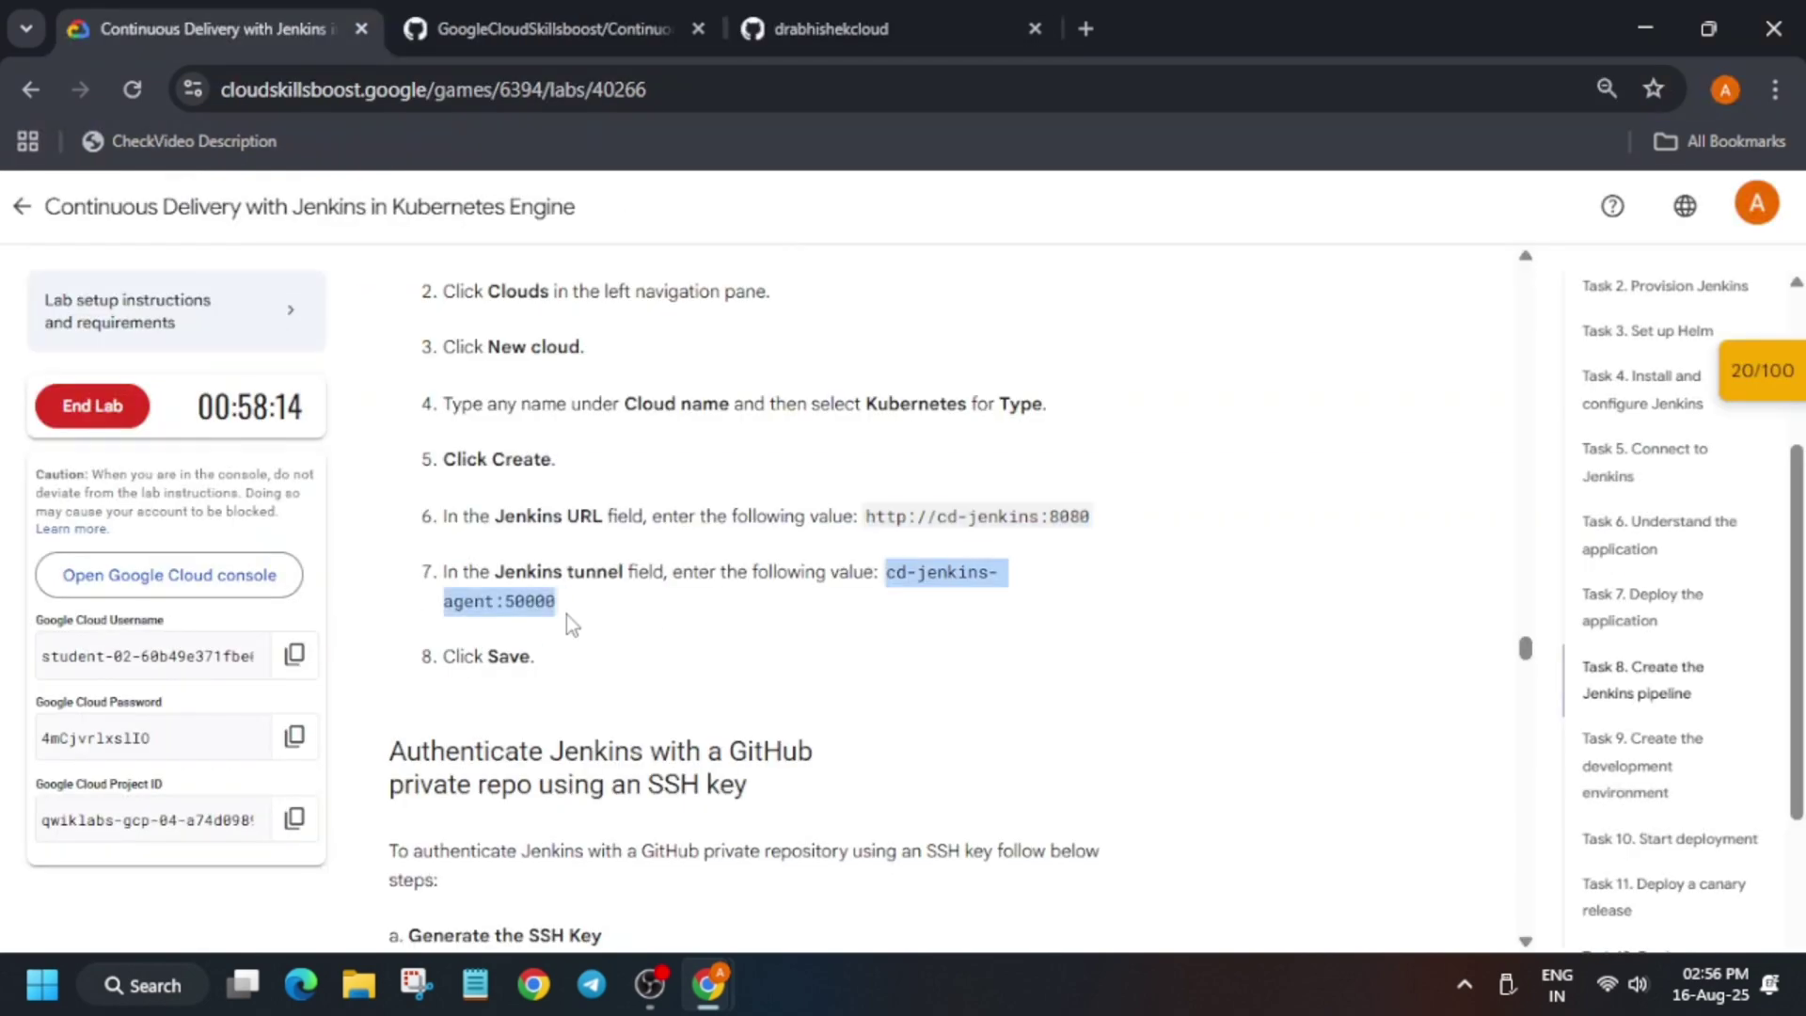
pyautogui.hotkey('alt', 'Tab')
pyautogui.click(467, 506)
pyautogui.write('cd-jenkins-agent:50000')
pyautogui.click(280, 894)
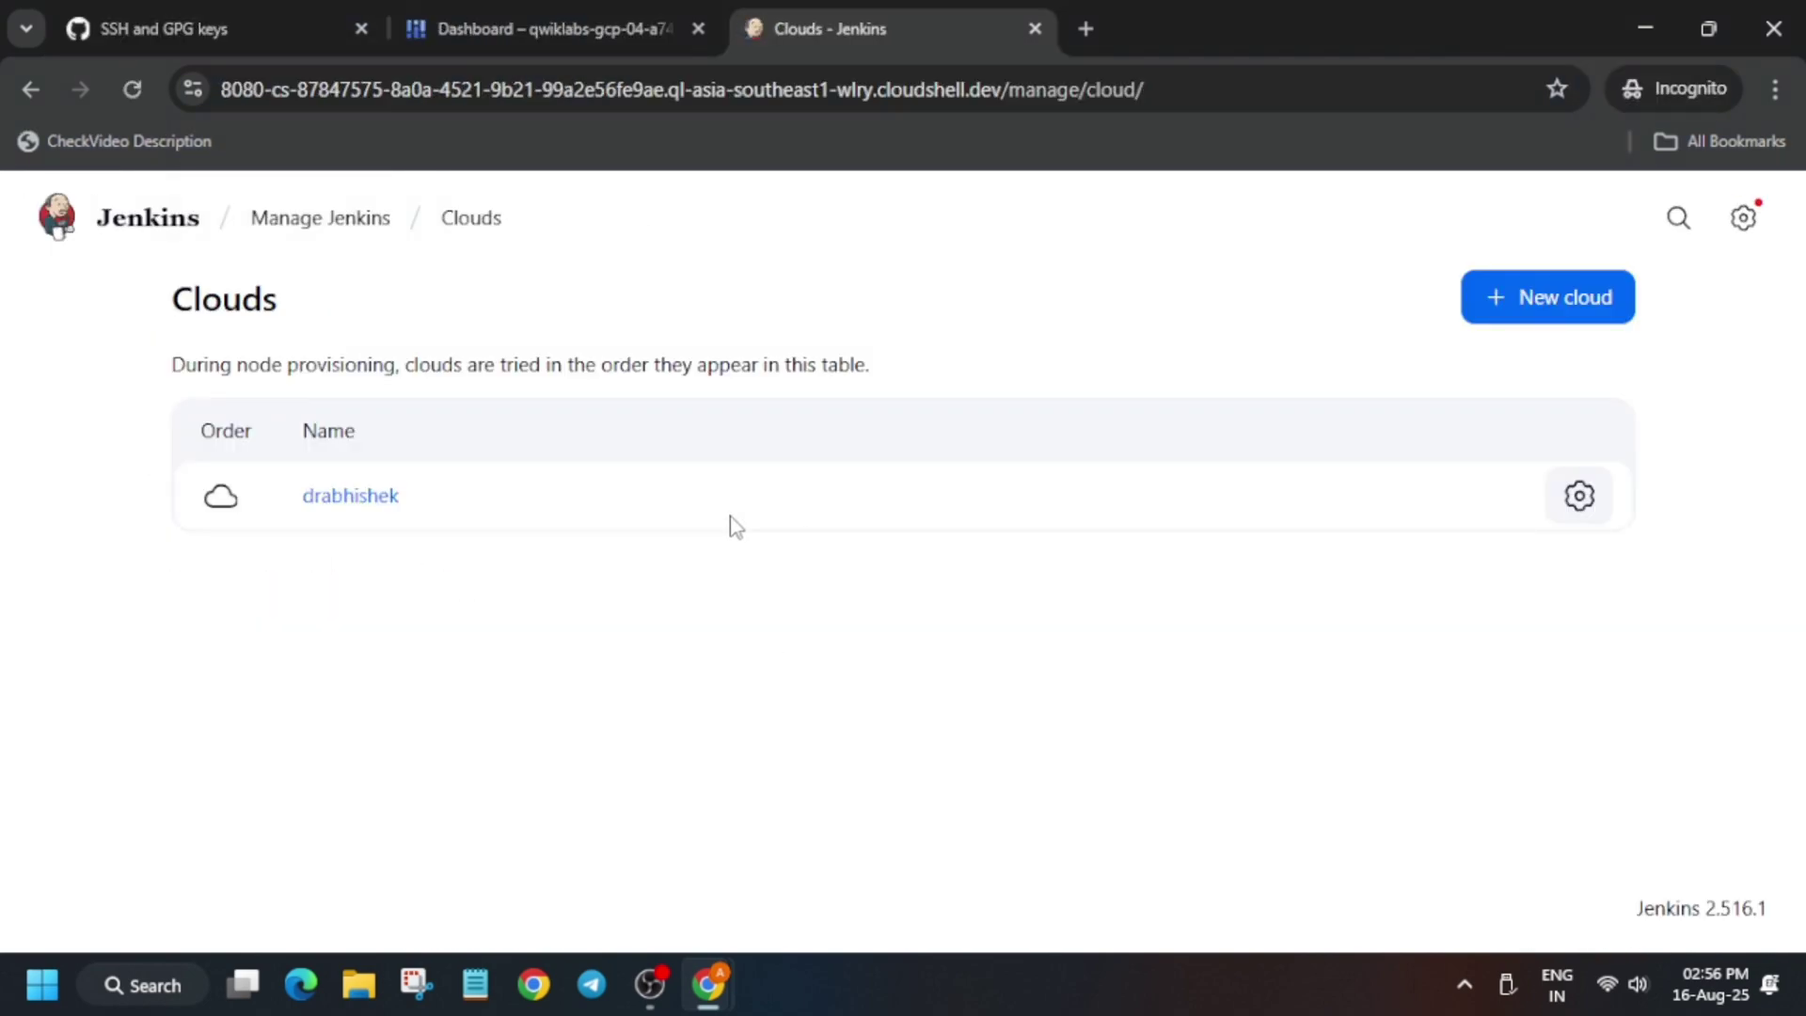
# Step: Search for "online notepad", open one, and put the lab's ssh-keygen command there without the [your-github-email] placeholder
pyautogui.click(320, 218)
pyautogui.scroll(-5, 894, 383)
pyautogui.hotkey('alt', 'Tab')
pyautogui.scroll(-3, 1108, 833)
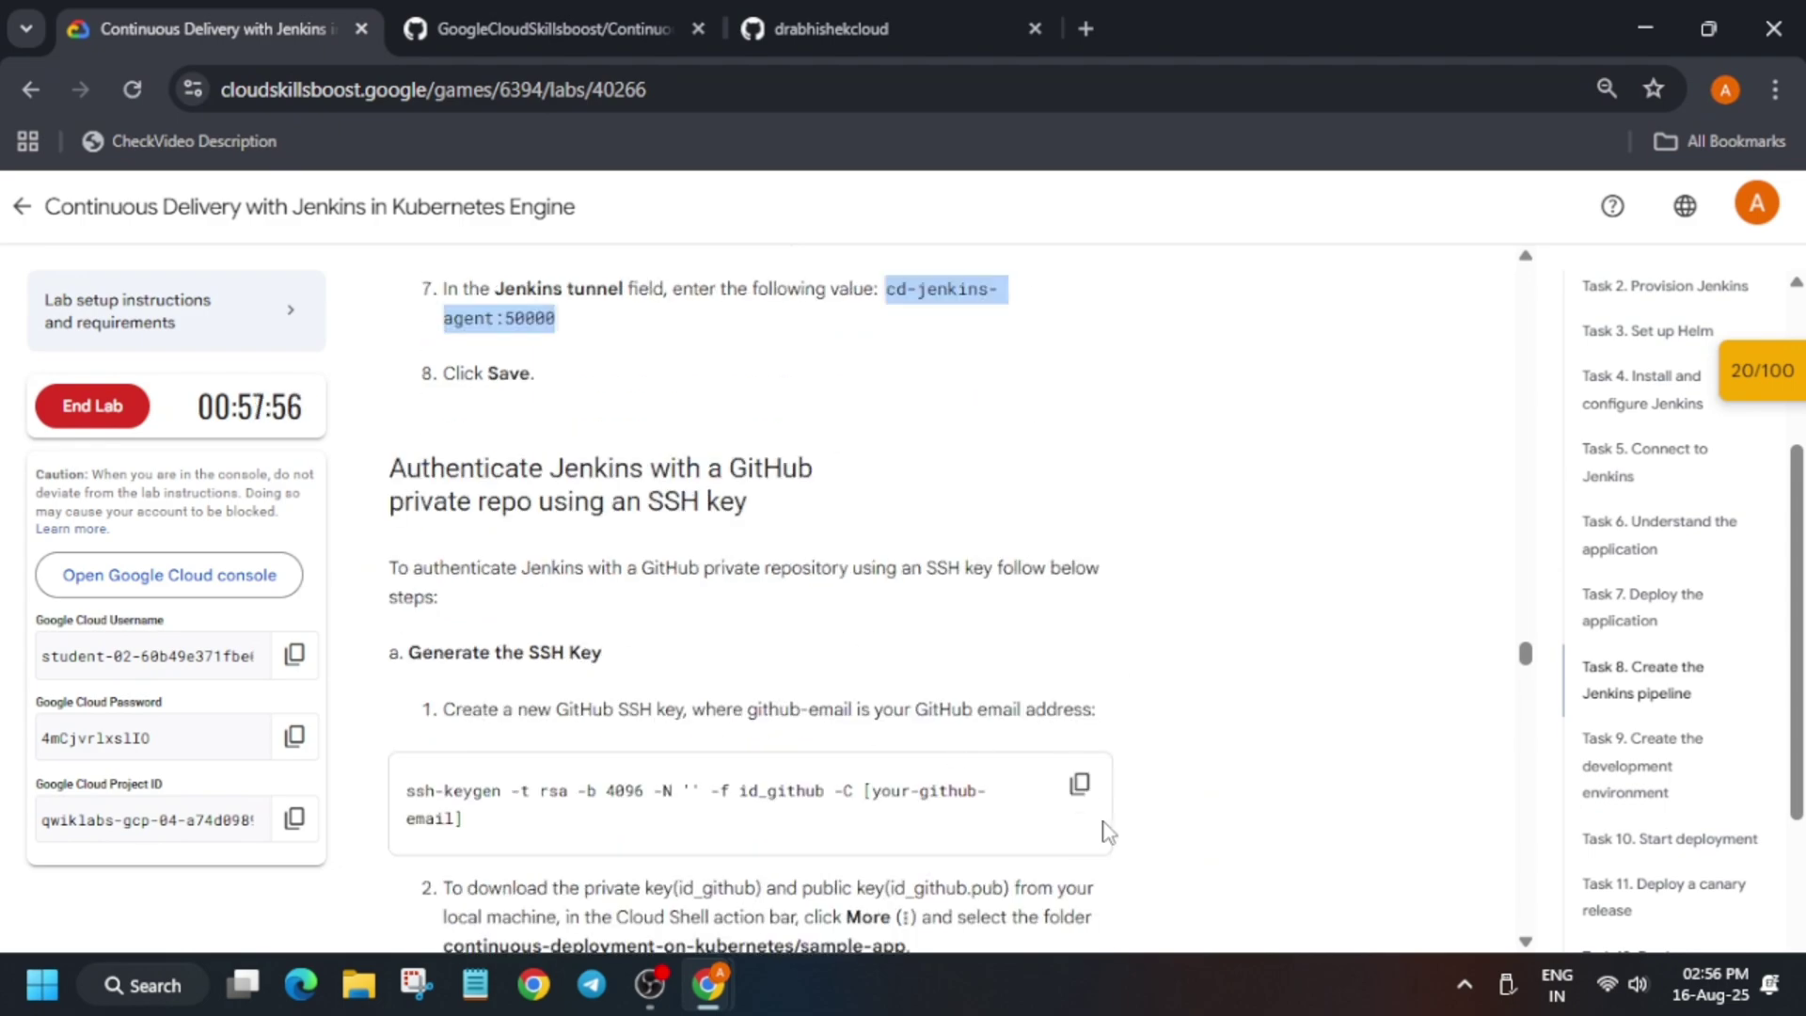
pyautogui.hotkey('alt', 'Tab')
pyautogui.click(1069, 18)
pyautogui.write('online notepad')
pyautogui.press('Return')
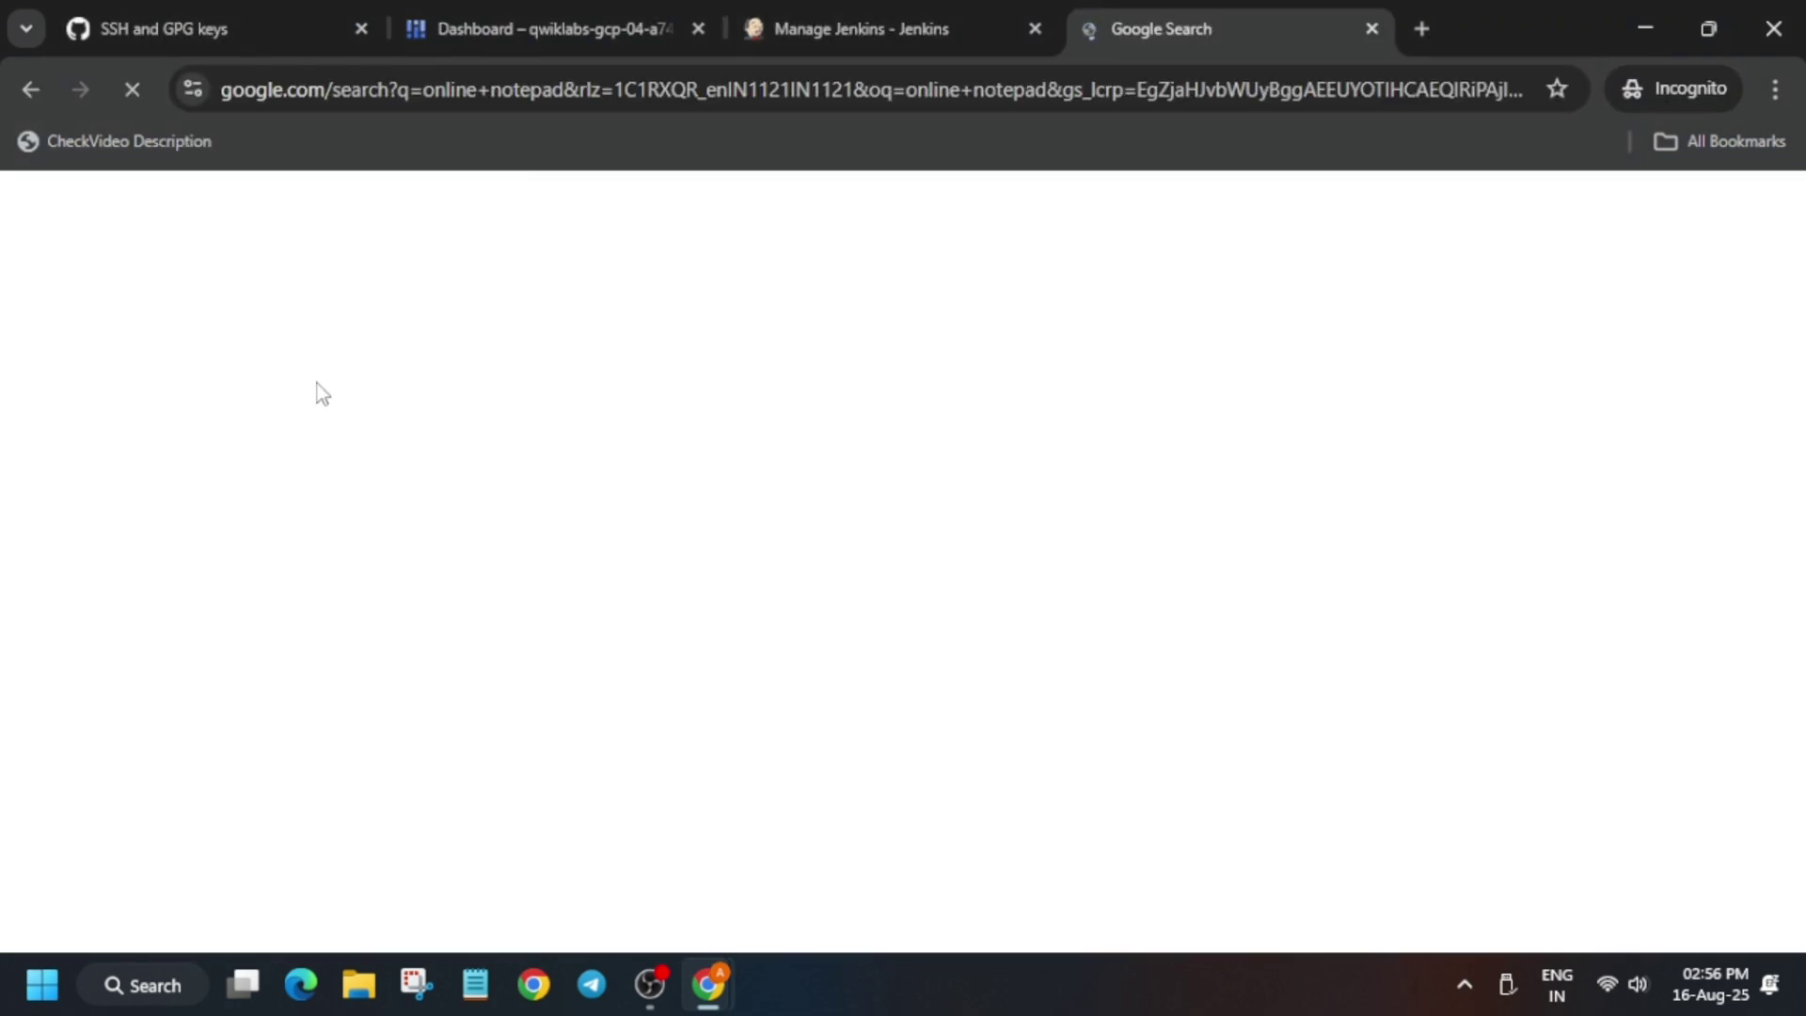
pyautogui.click(249, 480)
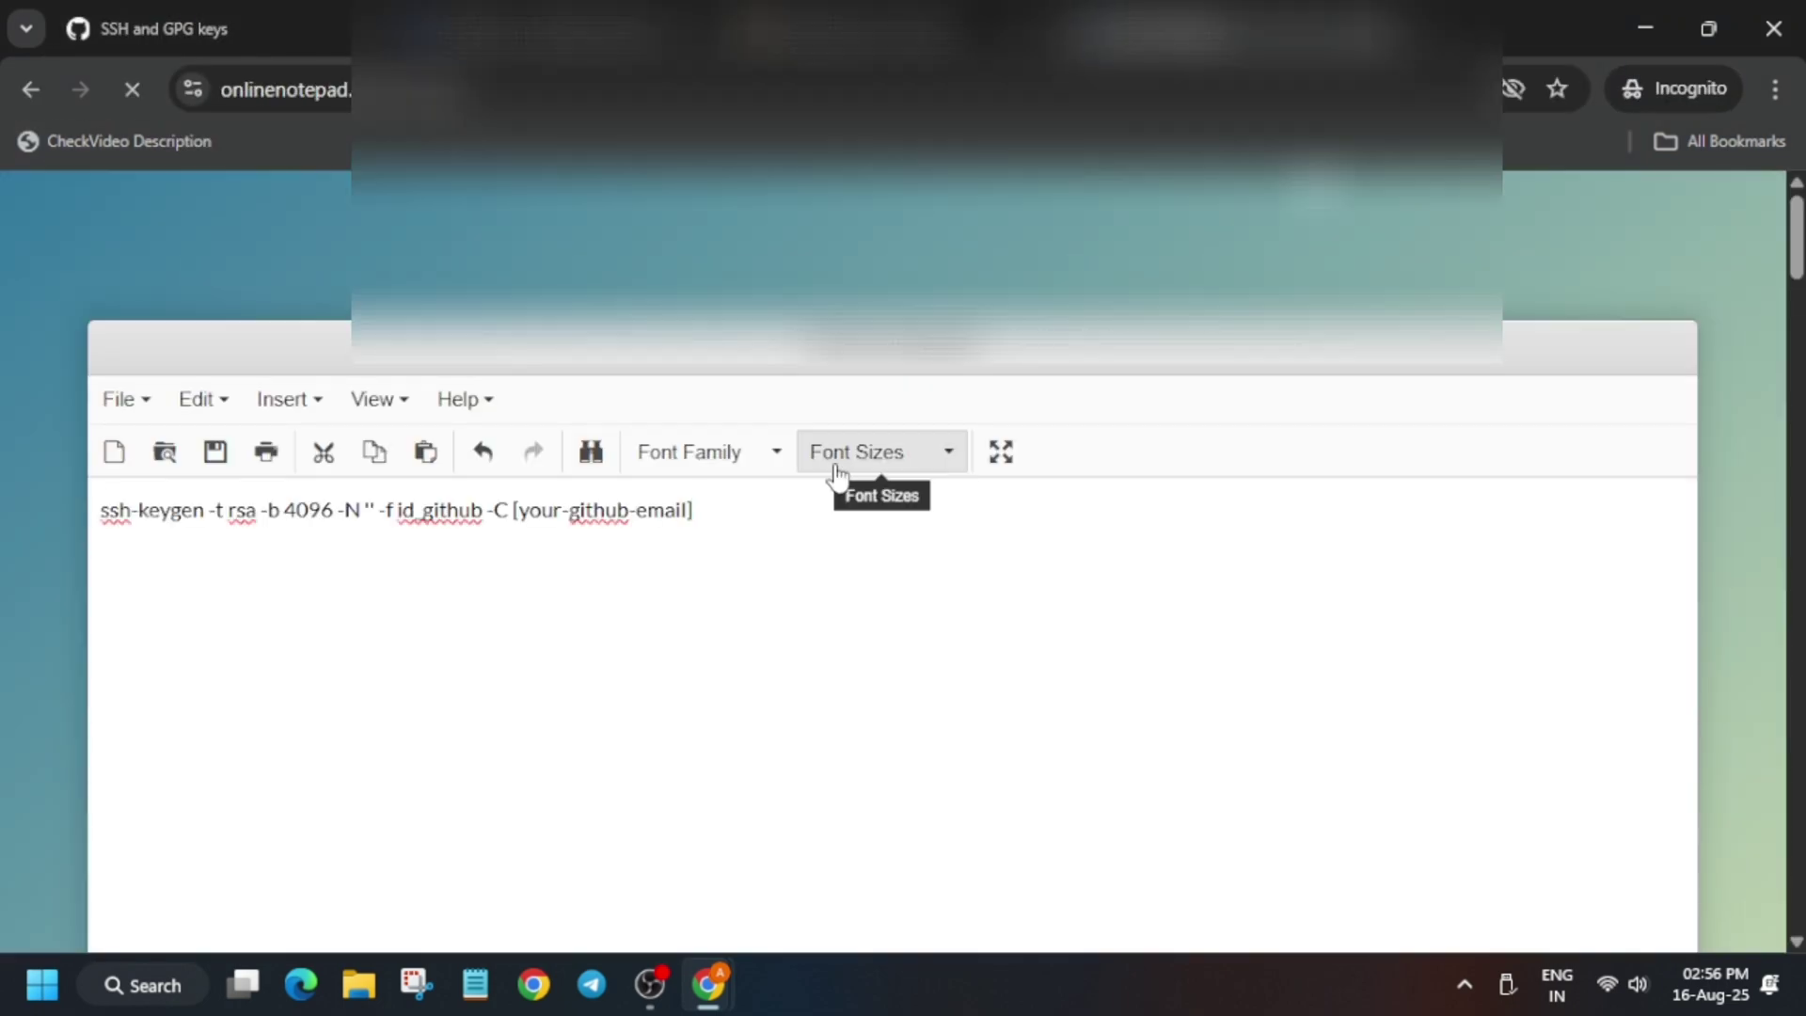
pyautogui.moveTo(693, 511); pyautogui.dragTo(514, 511)
pyautogui.press('BackSpace')
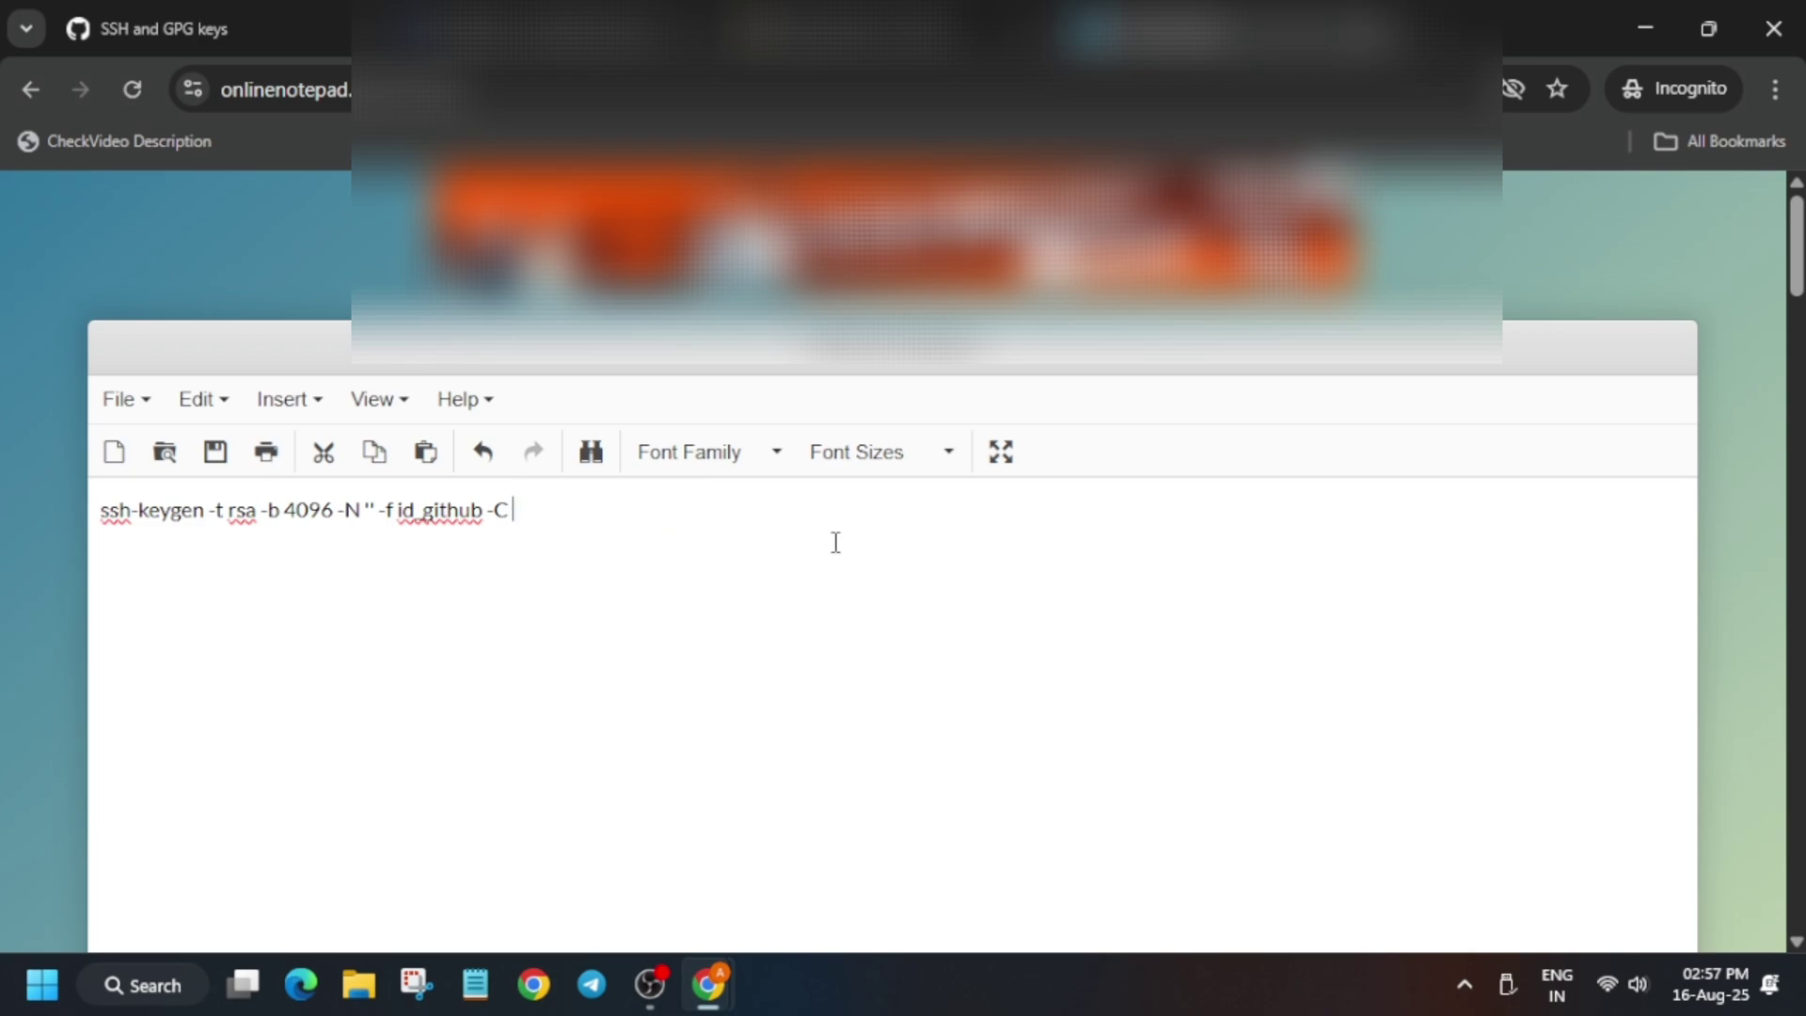
# Step: Copy the primary e-mail address from the GitHub email settings and append it to the ssh-keygen command in the notepad
pyautogui.hotkey('ctrl', 'shift', 'Tab')
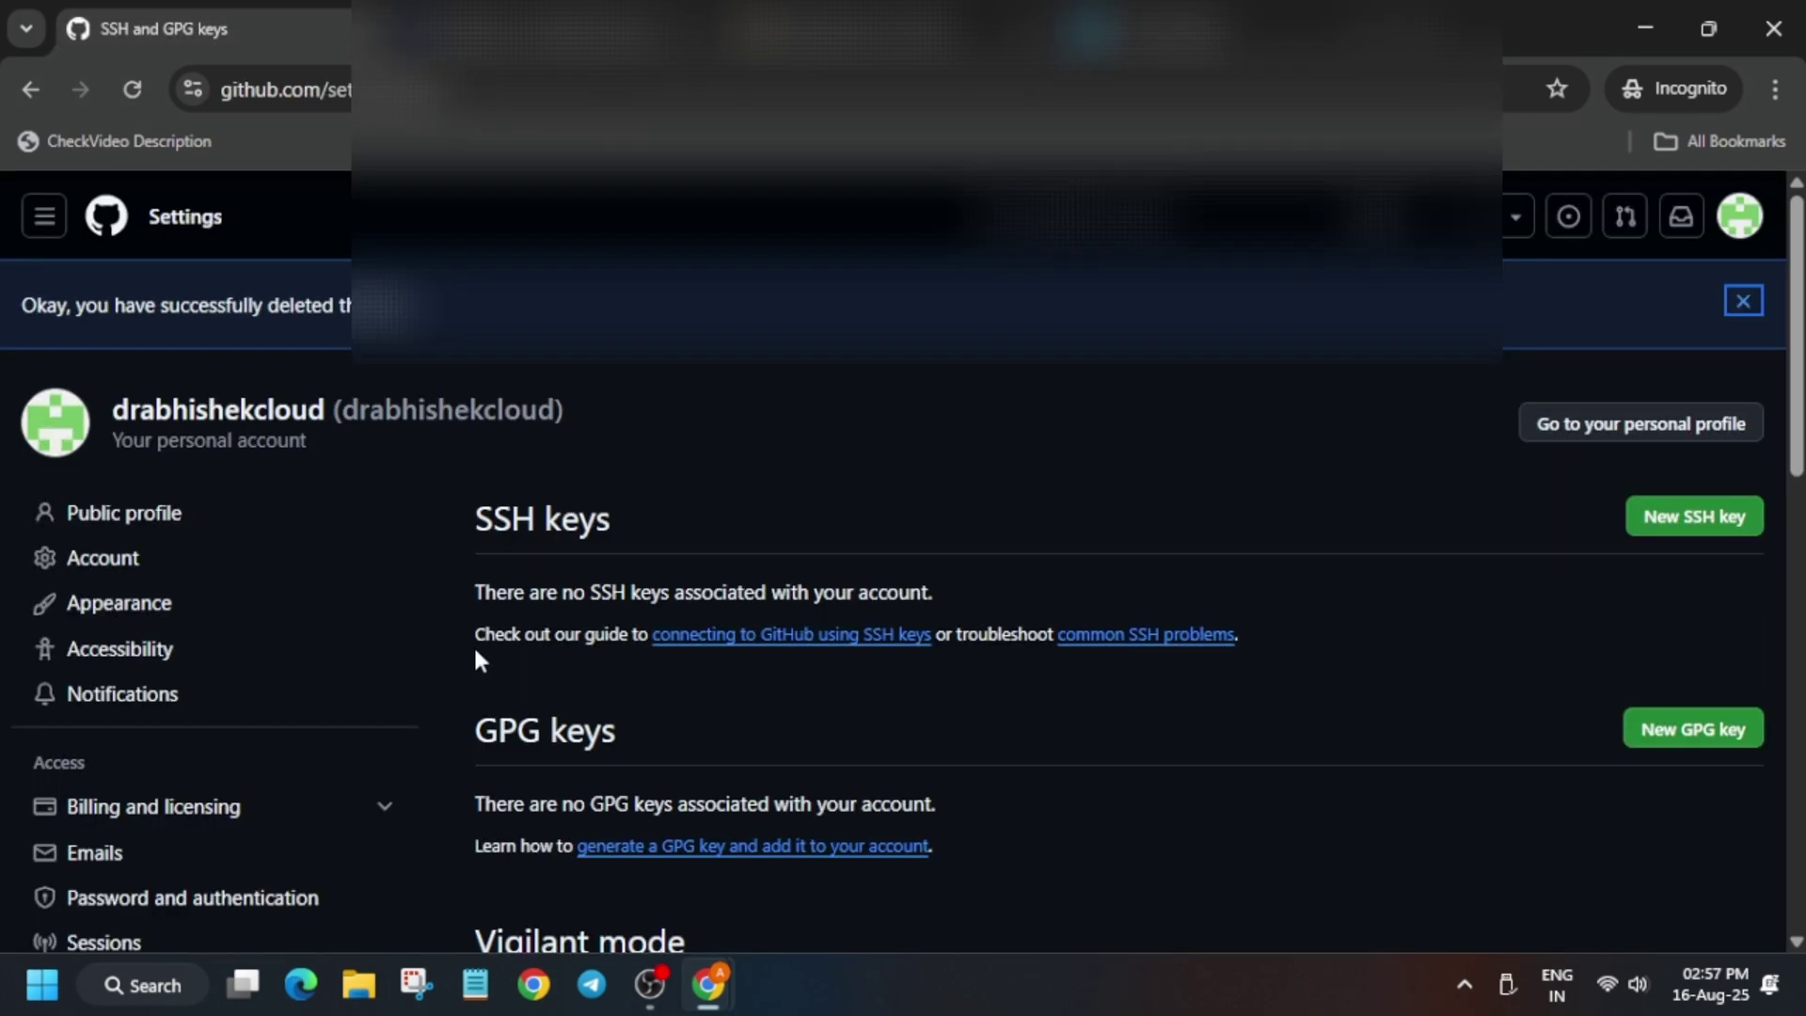
pyautogui.scroll(-1, 477, 661)
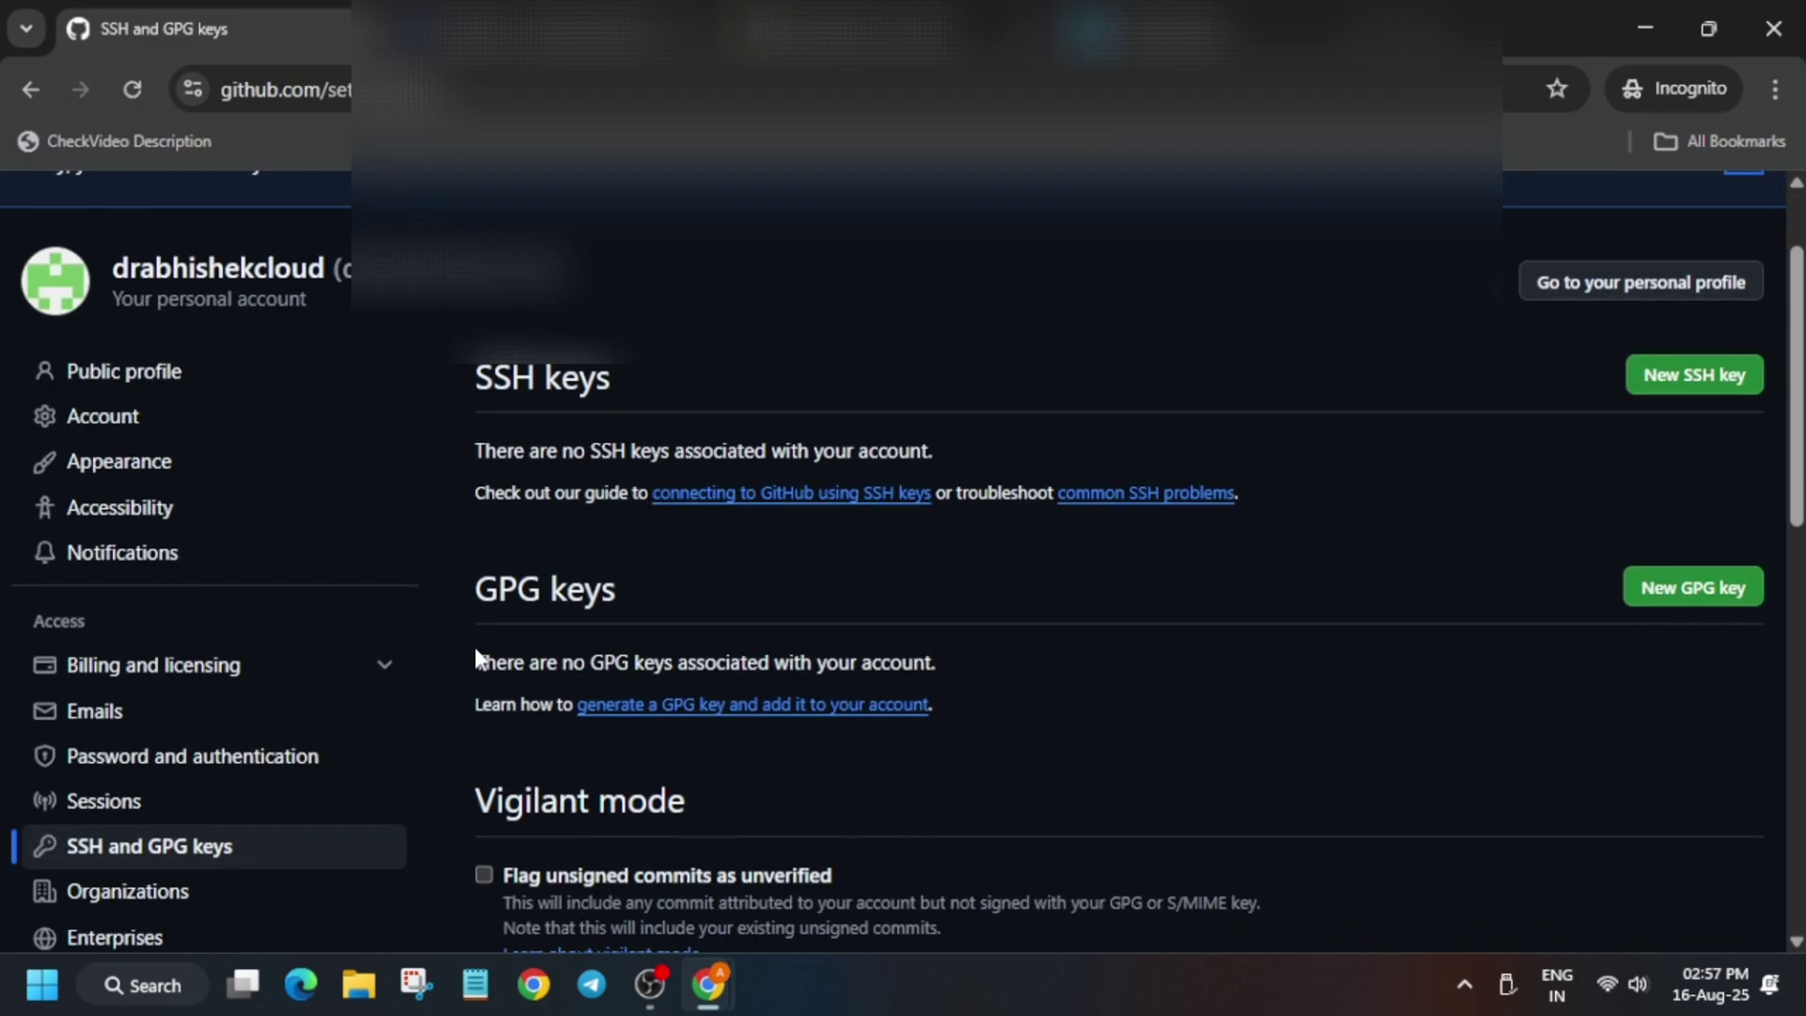
pyautogui.scroll(1, 1683, 381)
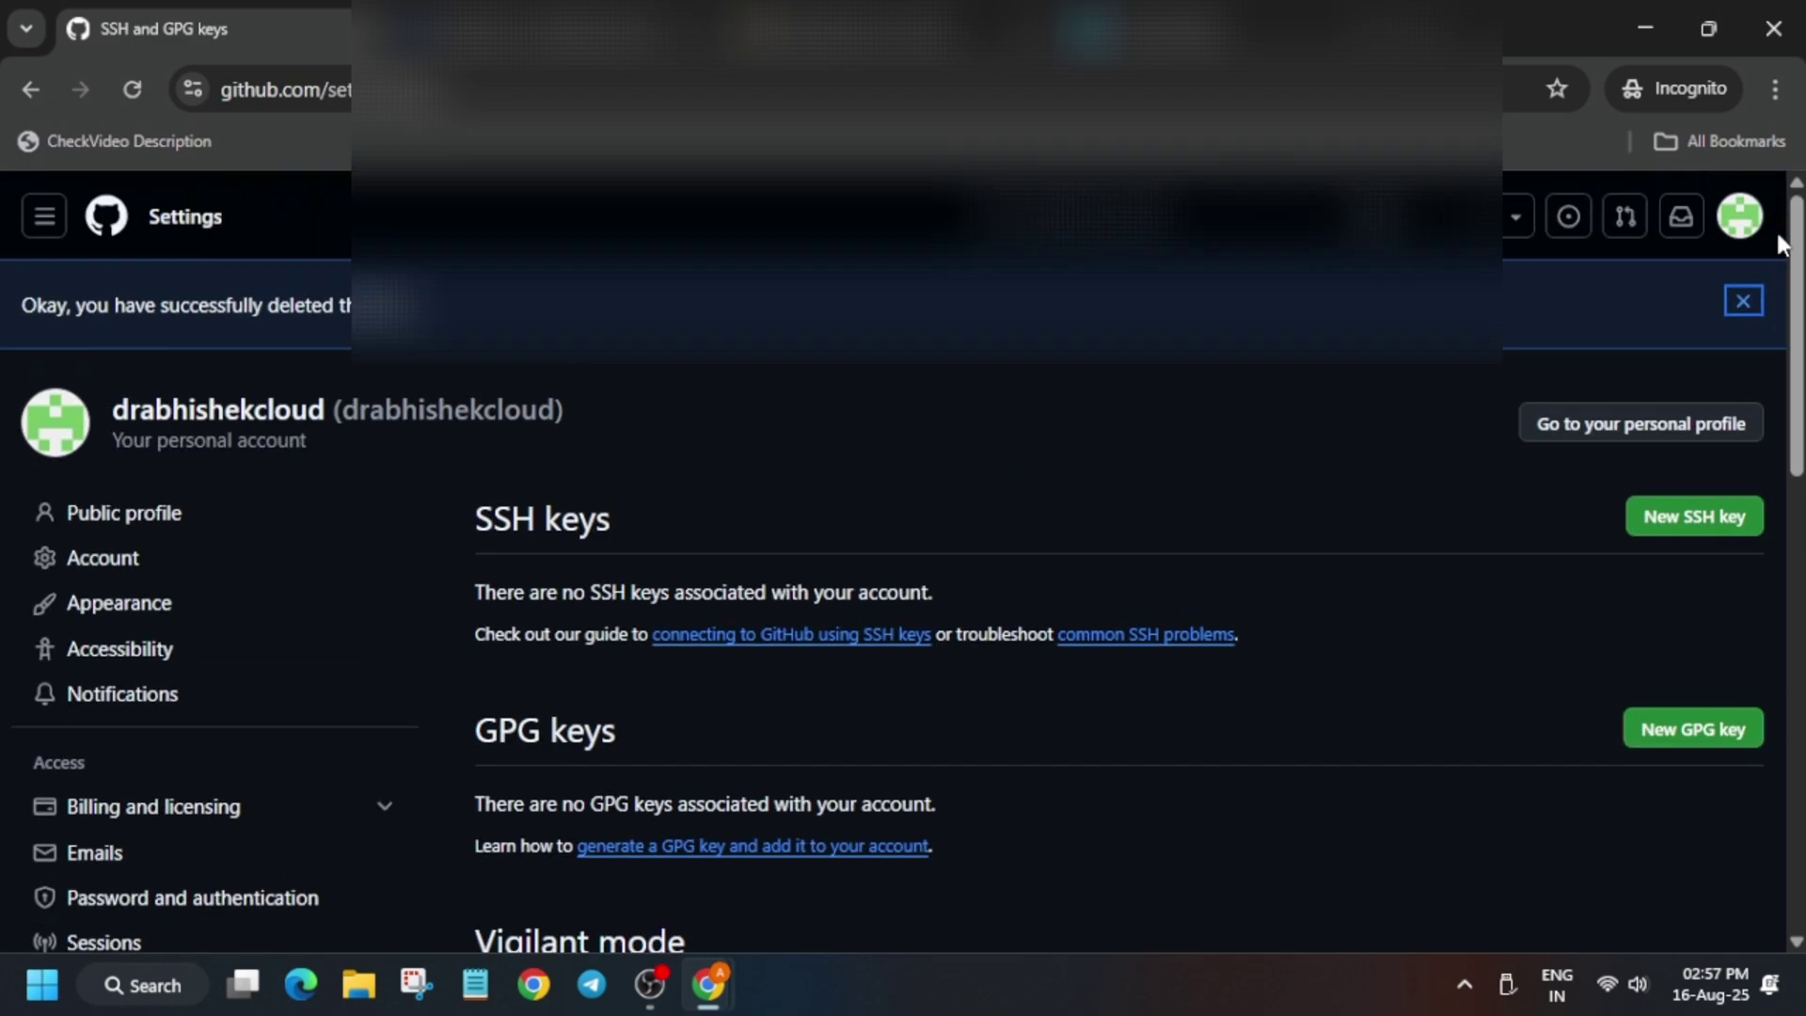
pyautogui.click(1742, 214)
pyautogui.click(1463, 875)
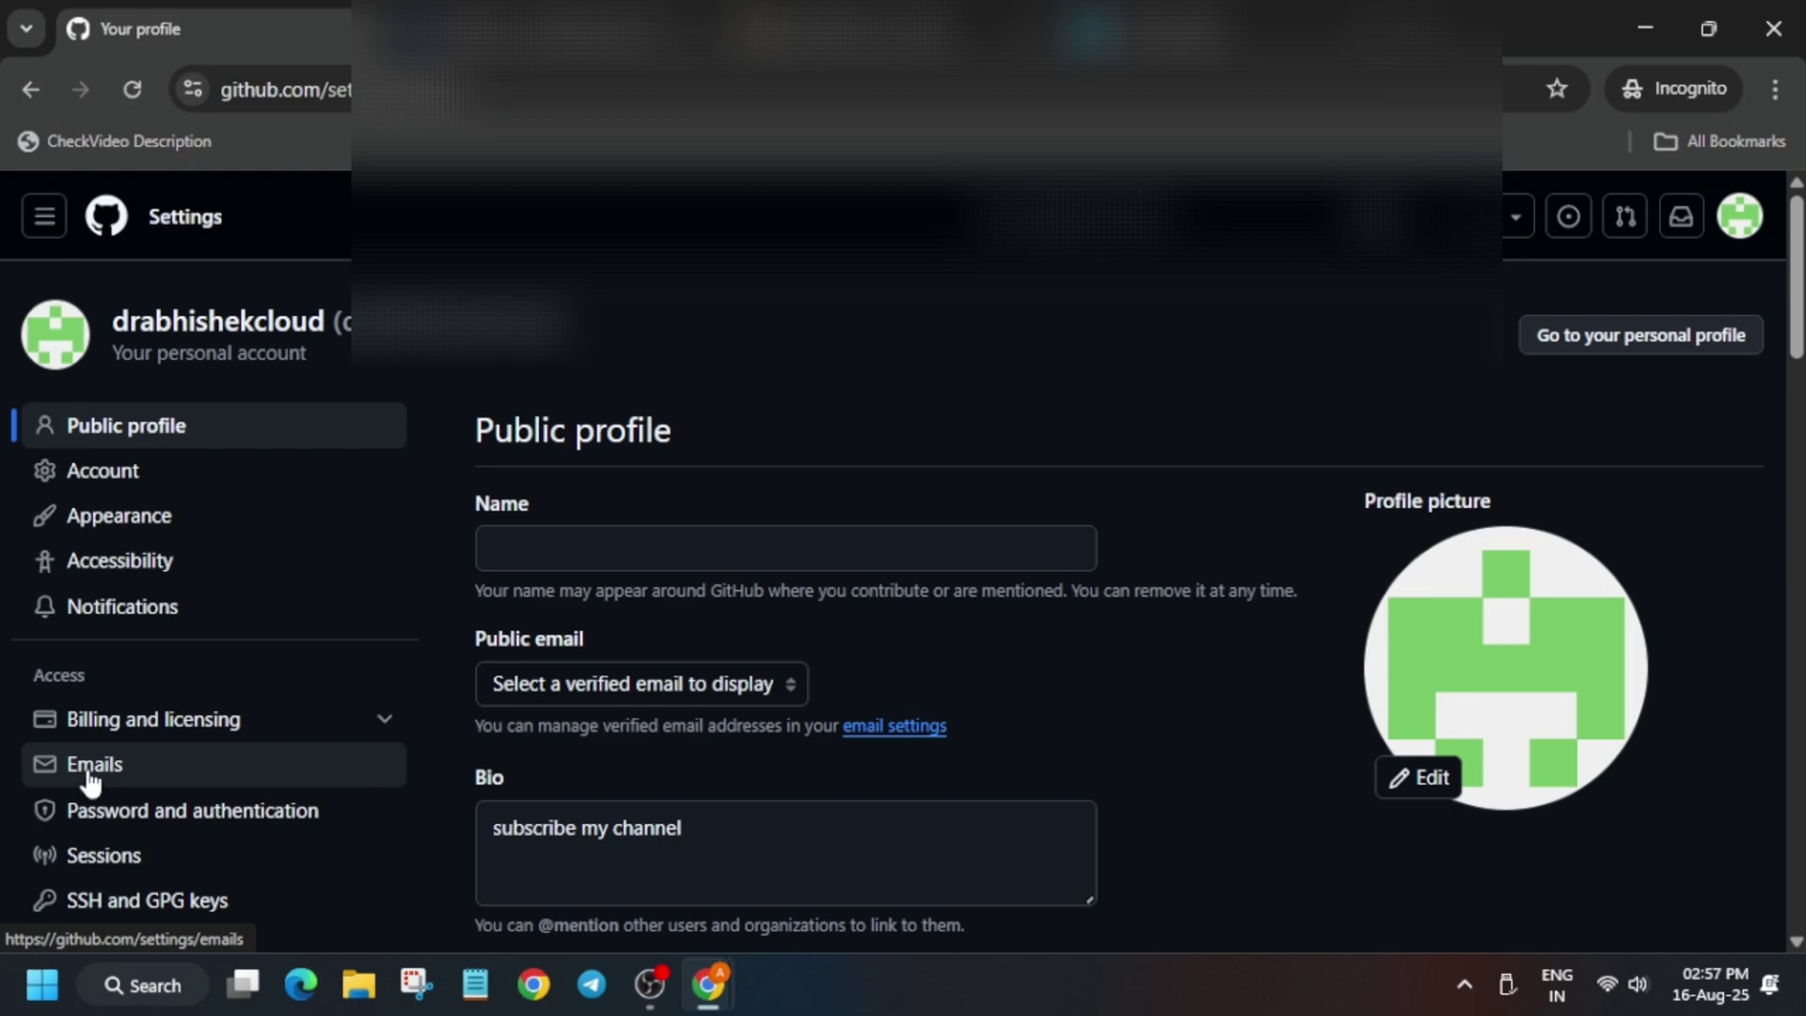
pyautogui.click(146, 779)
pyautogui.moveTo(499, 611); pyautogui.dragTo(767, 616)
pyautogui.hotkey('ctrl', 'c')
pyautogui.click(1223, 28)
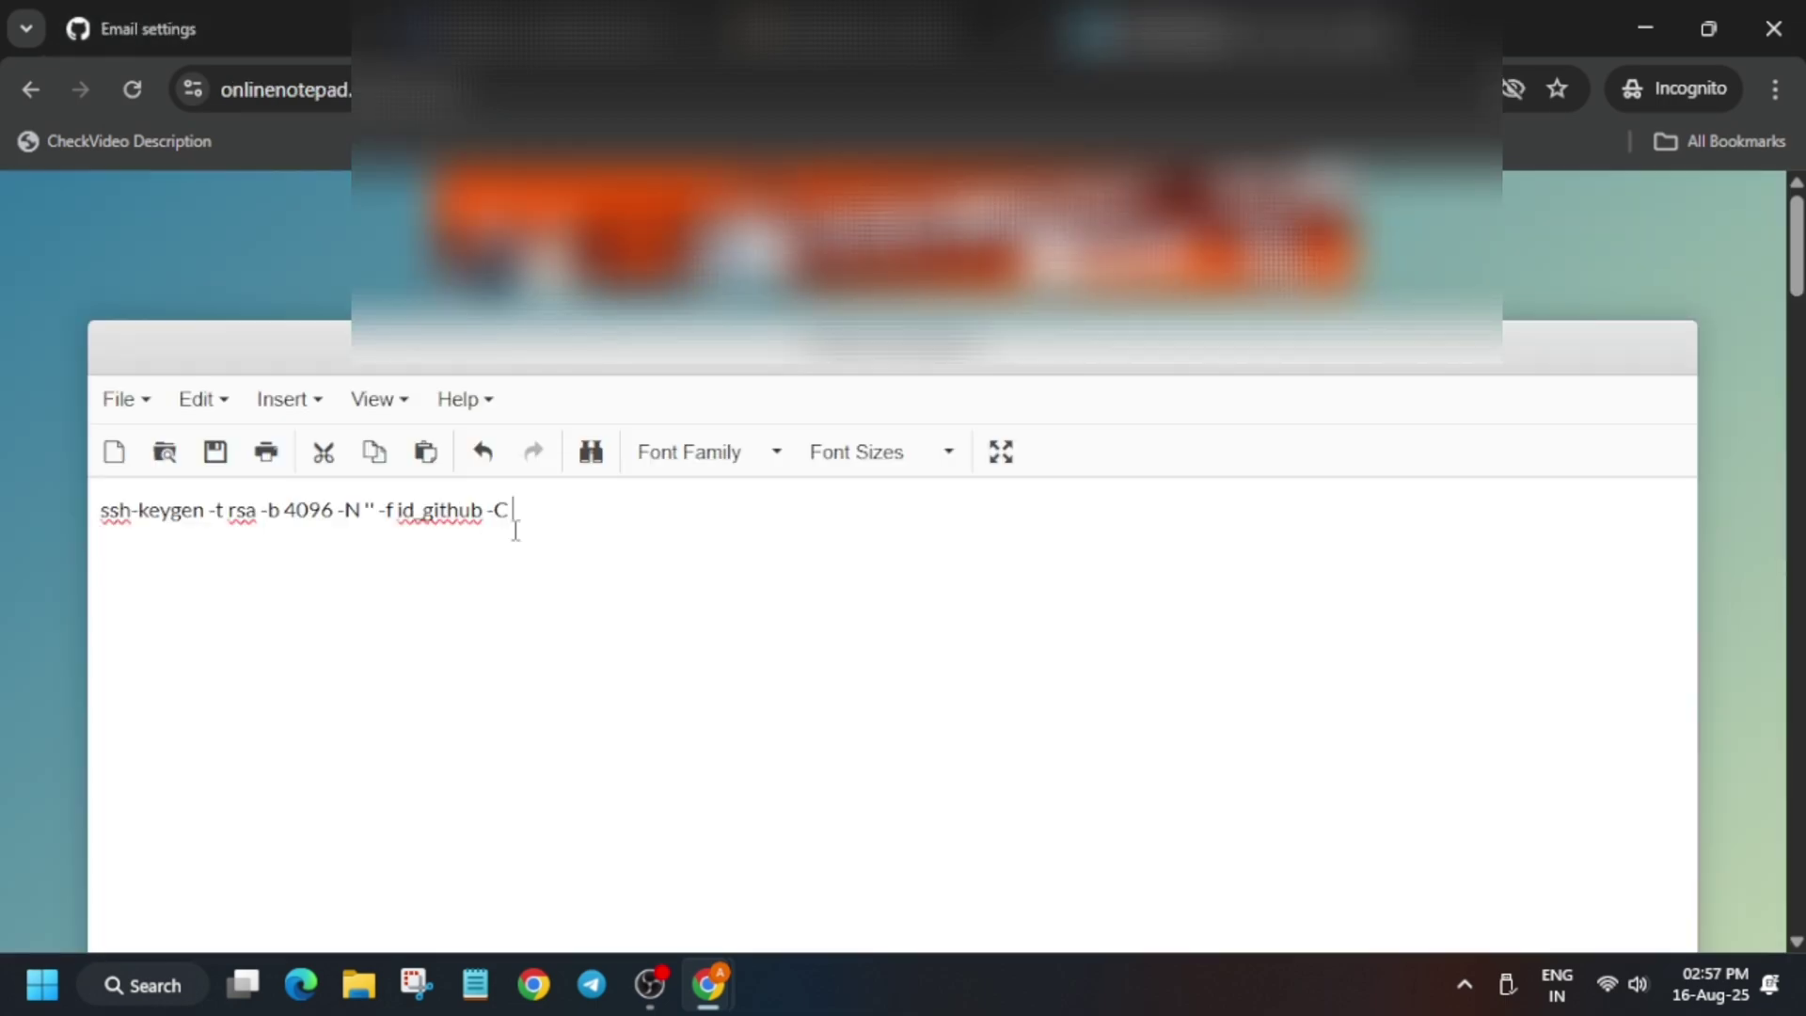
pyautogui.hotkey('ctrl', 'v')
# Step: Move the completed ssh-keygen command from the notepad to Cloud Shell and run it to generate the id_github key pair
pyautogui.hotkey('ctrl', 'a')
pyautogui.hotkey('ctrl', 'x')
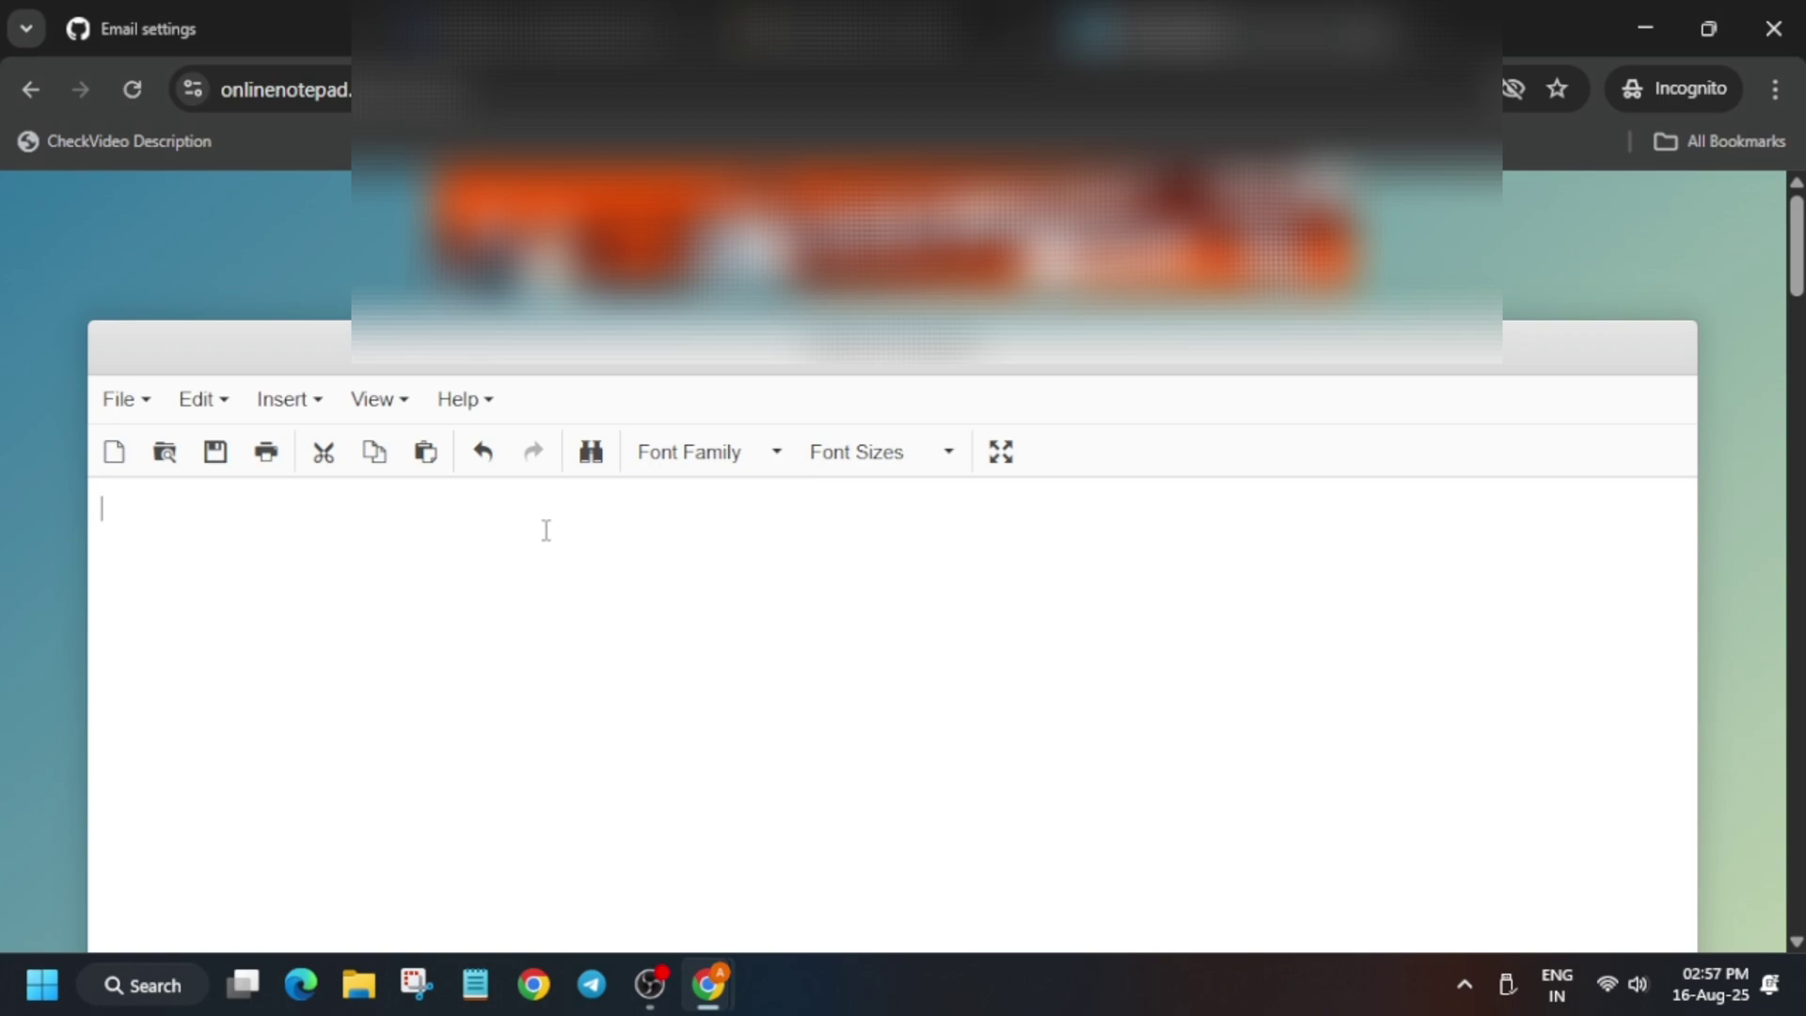
pyautogui.click(1091, 30)
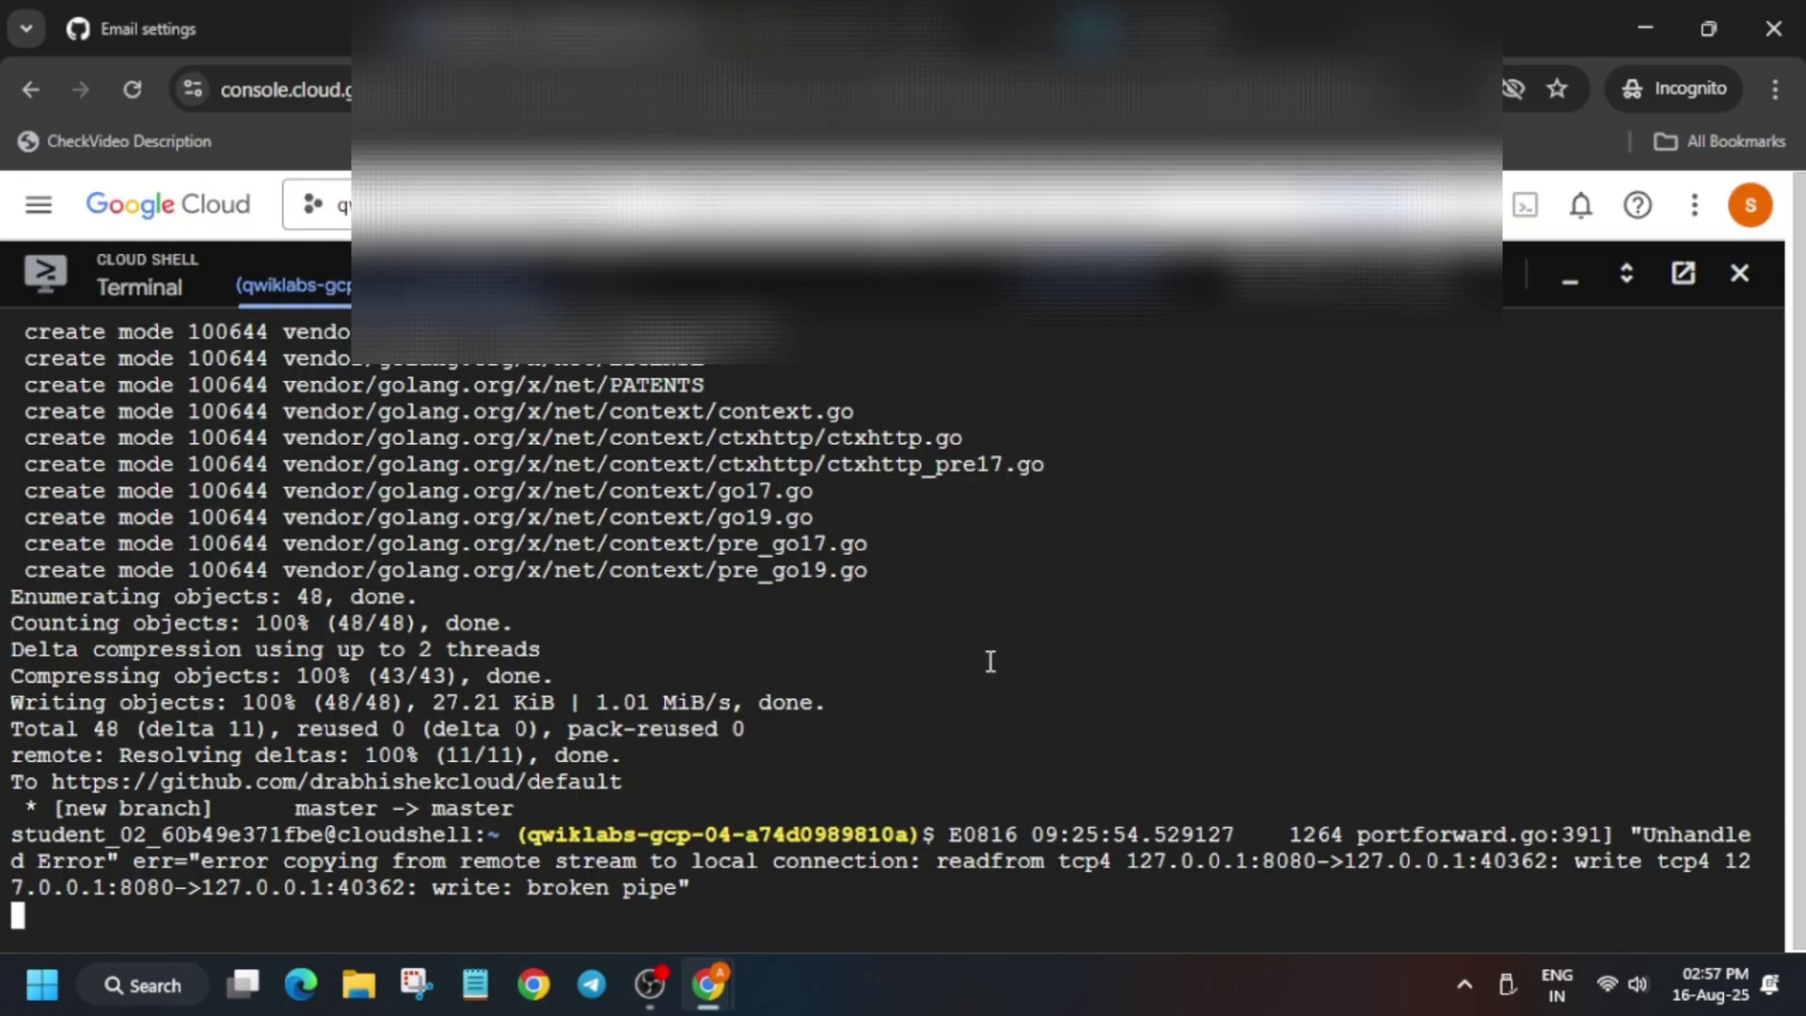
pyautogui.press('Return')
pyautogui.hotkey('ctrl', 'v')
pyautogui.press('Return')
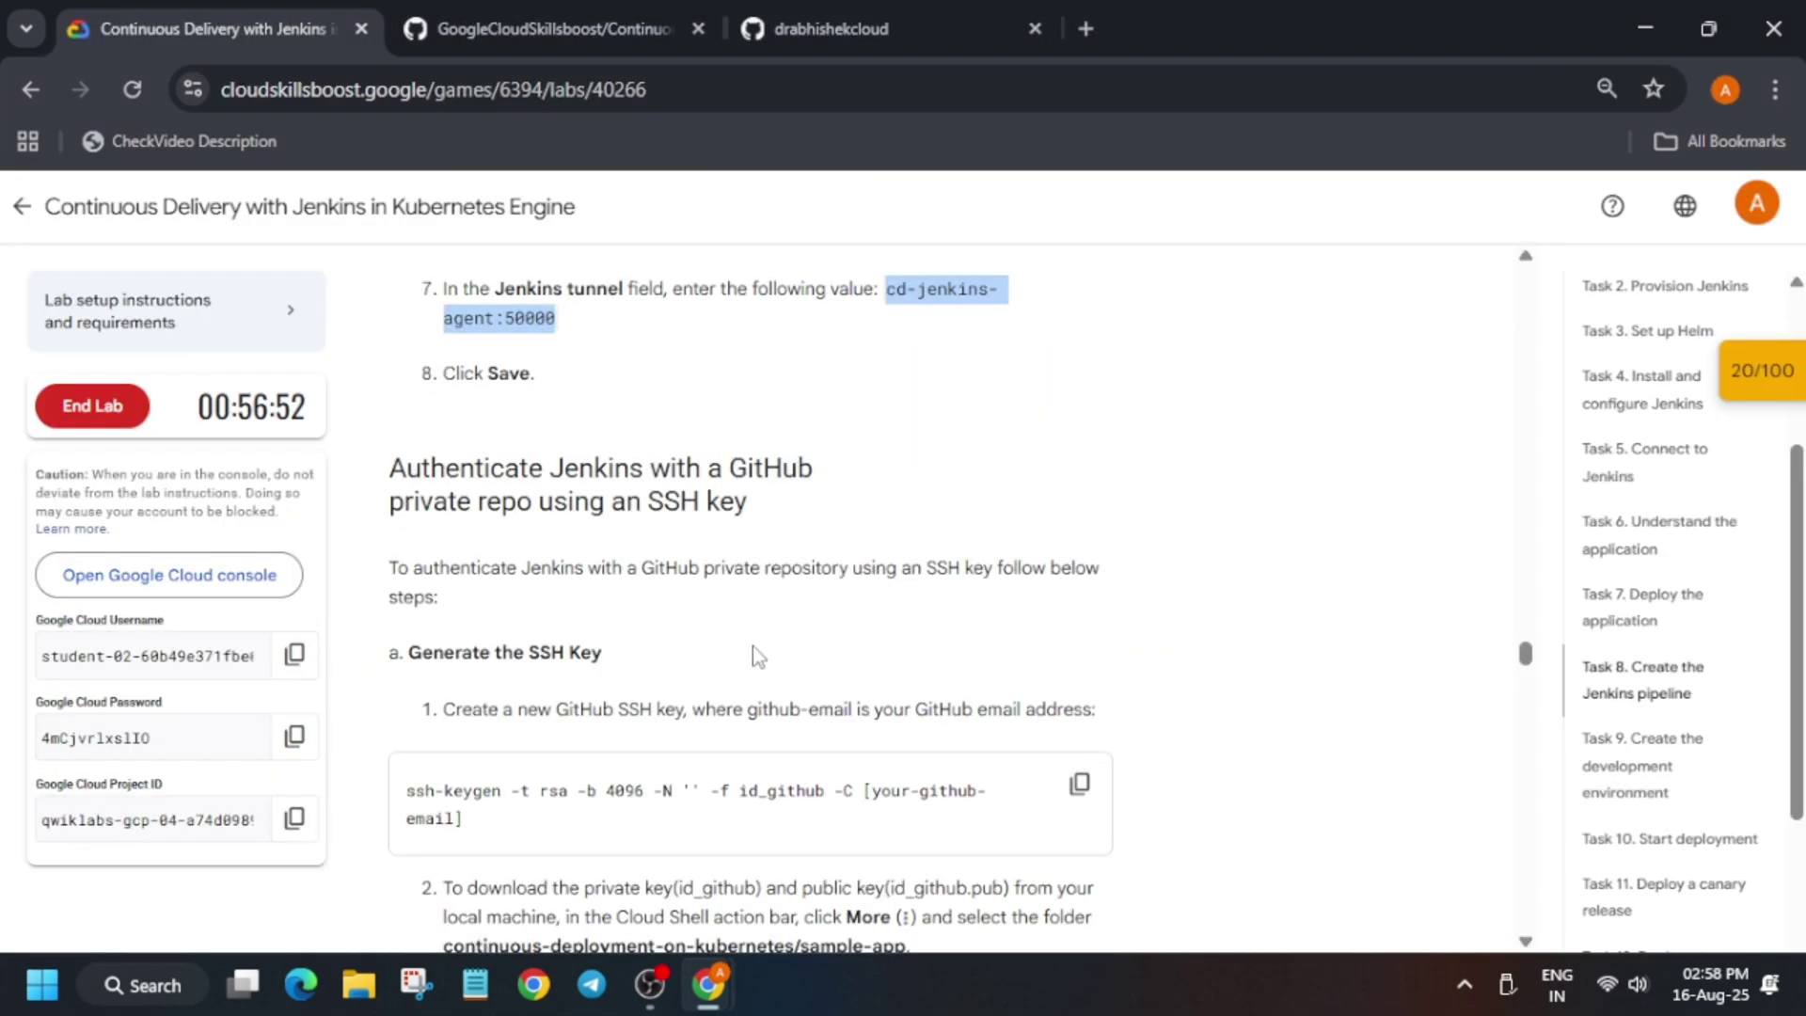
# Step: Start a new SSH key in the GitHub settings with the title SSH_KEY_LAB copied from the lab instructions
pyautogui.scroll(-6, 750, 653)
pyautogui.moveTo(561, 744); pyautogui.dragTo(685, 750)
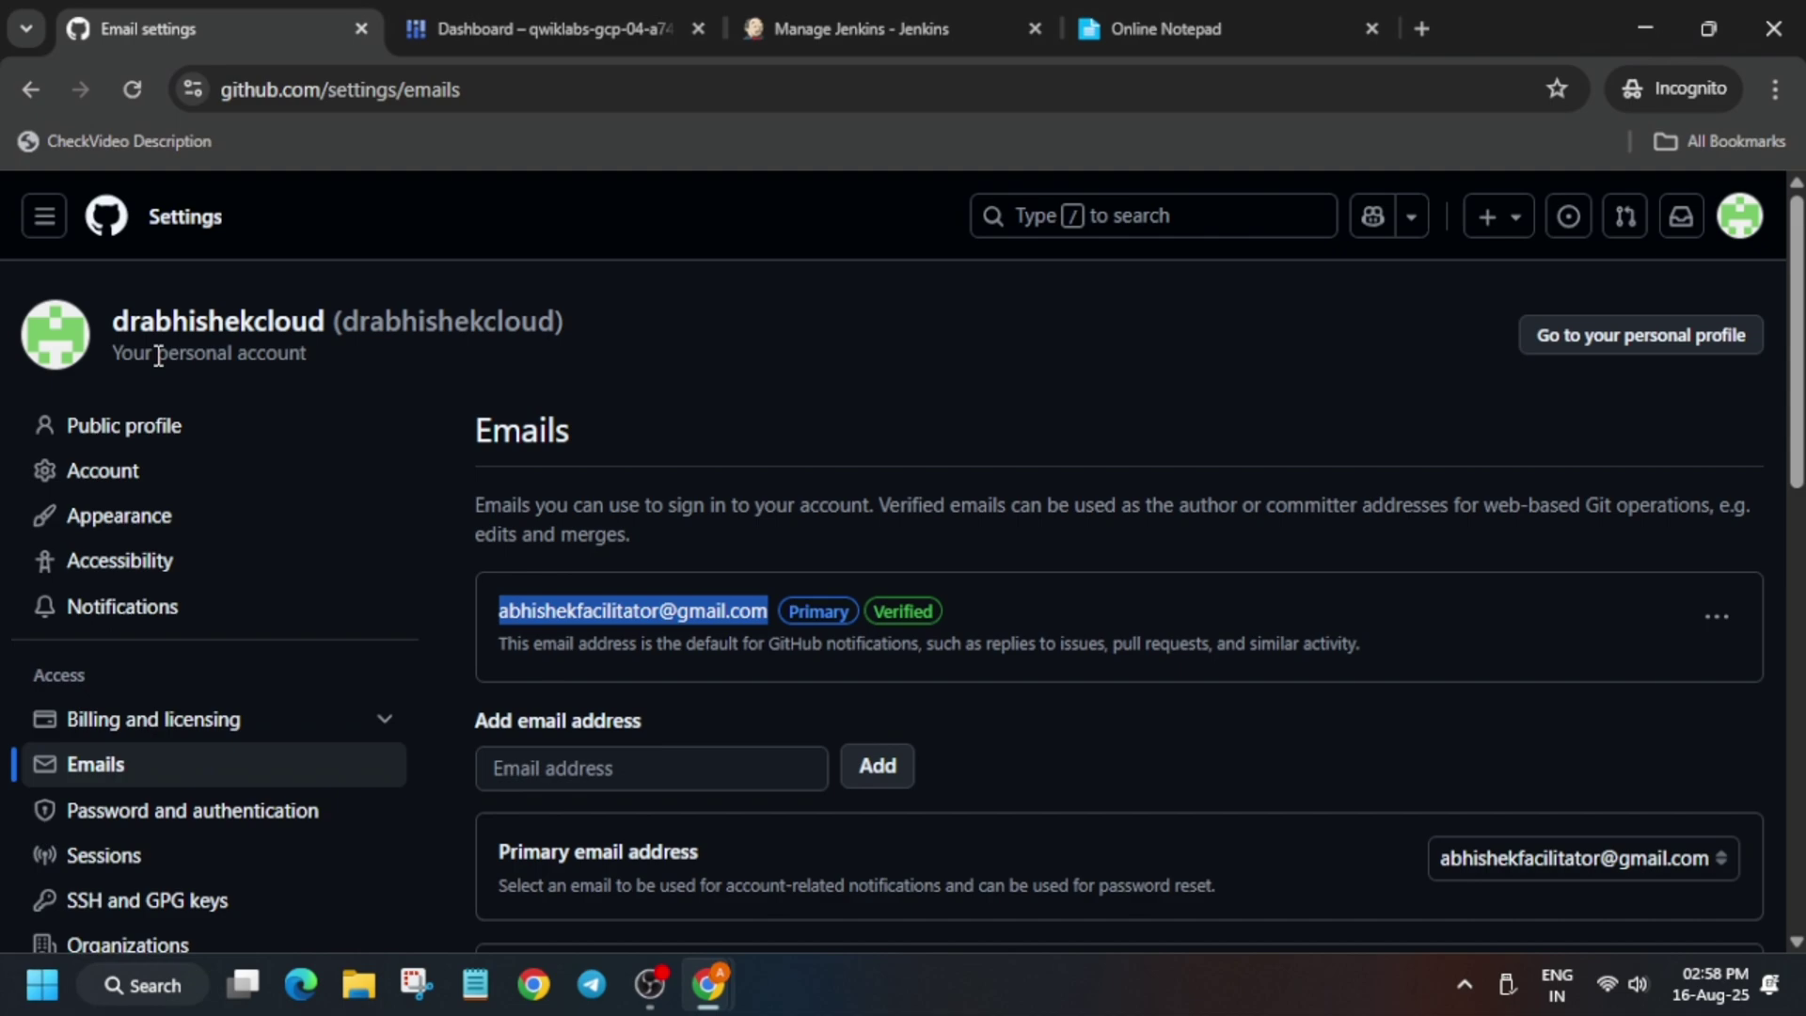
pyautogui.scroll(-2, 194, 621)
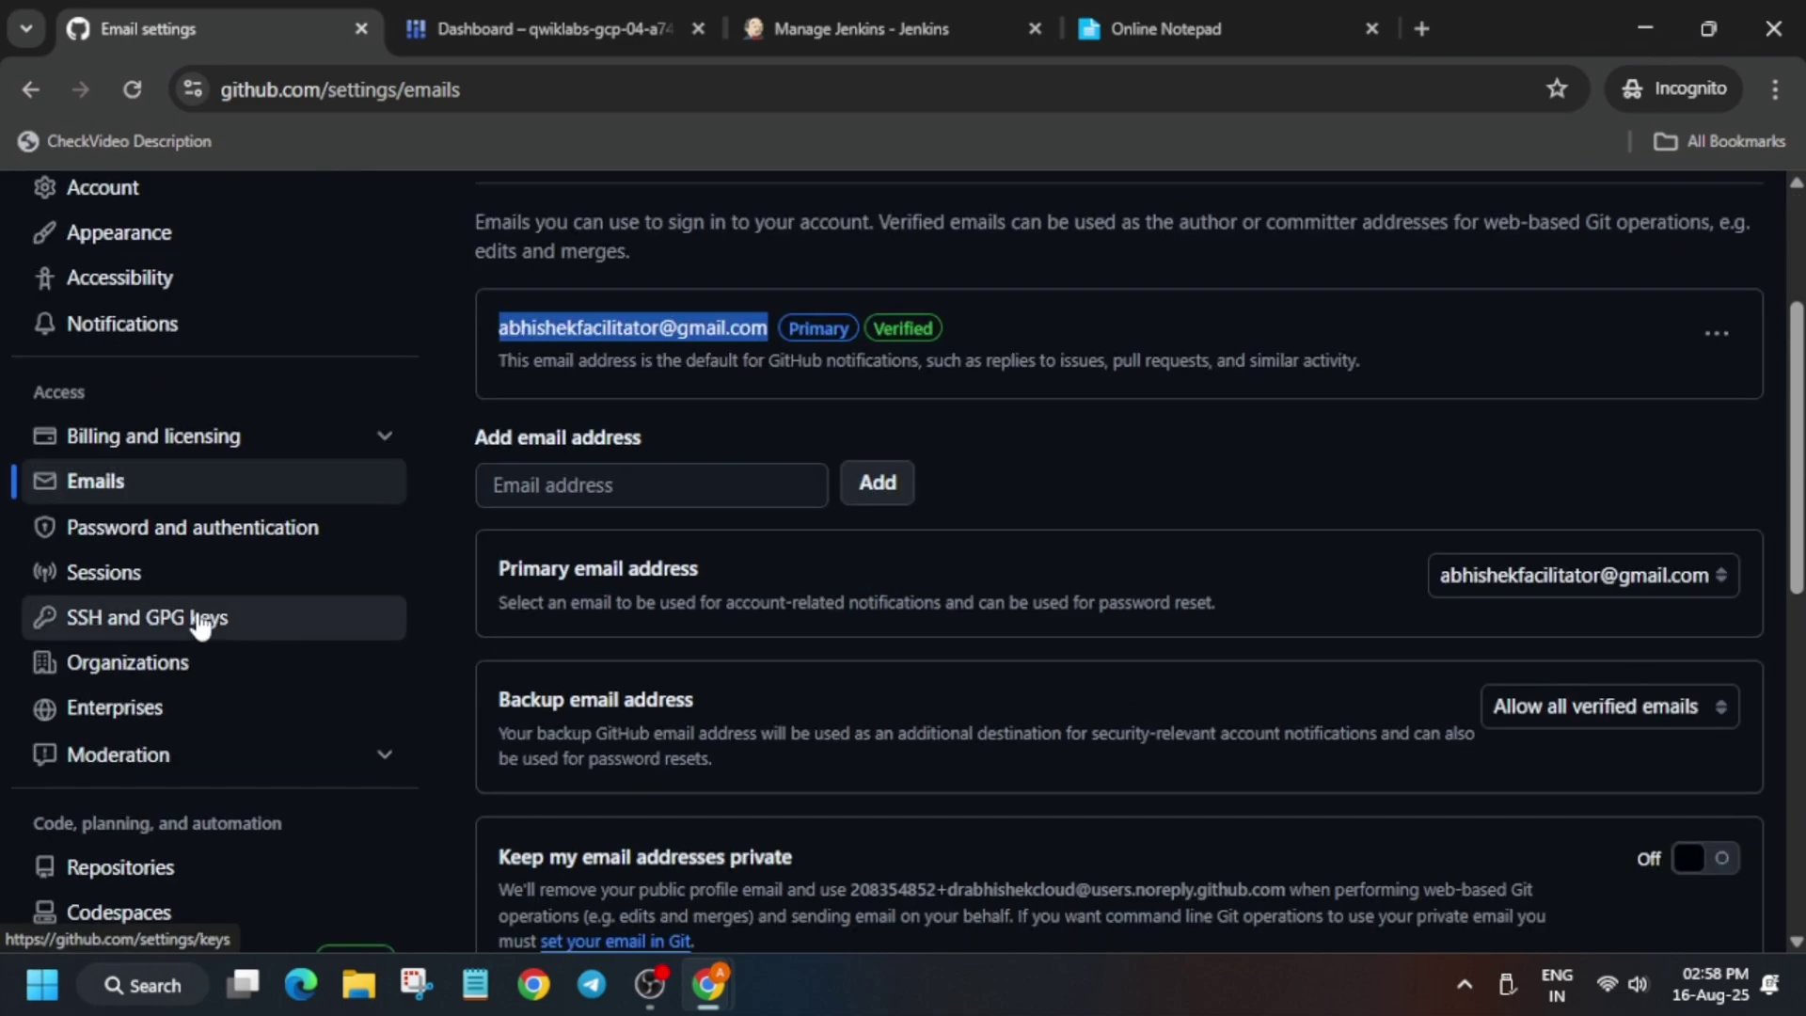
pyautogui.click(193, 621)
pyautogui.click(1693, 429)
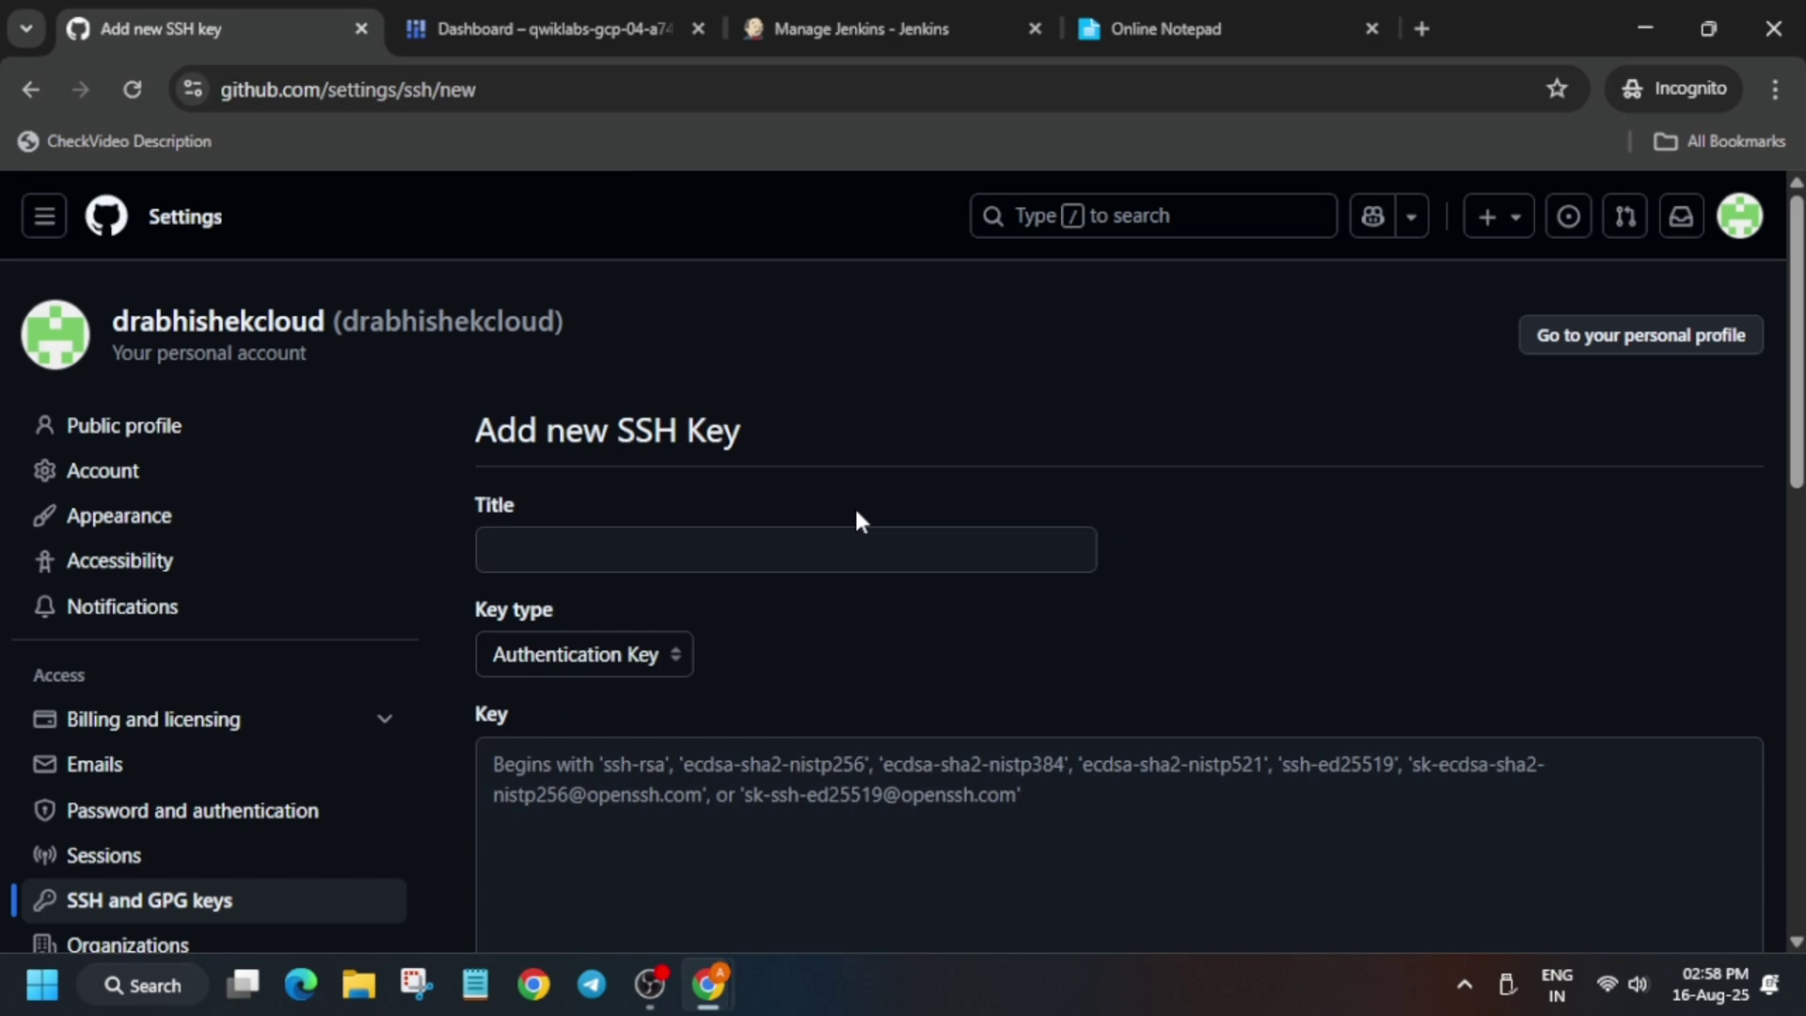
pyautogui.click(779, 550)
pyautogui.hotkey('ctrl', 'v')
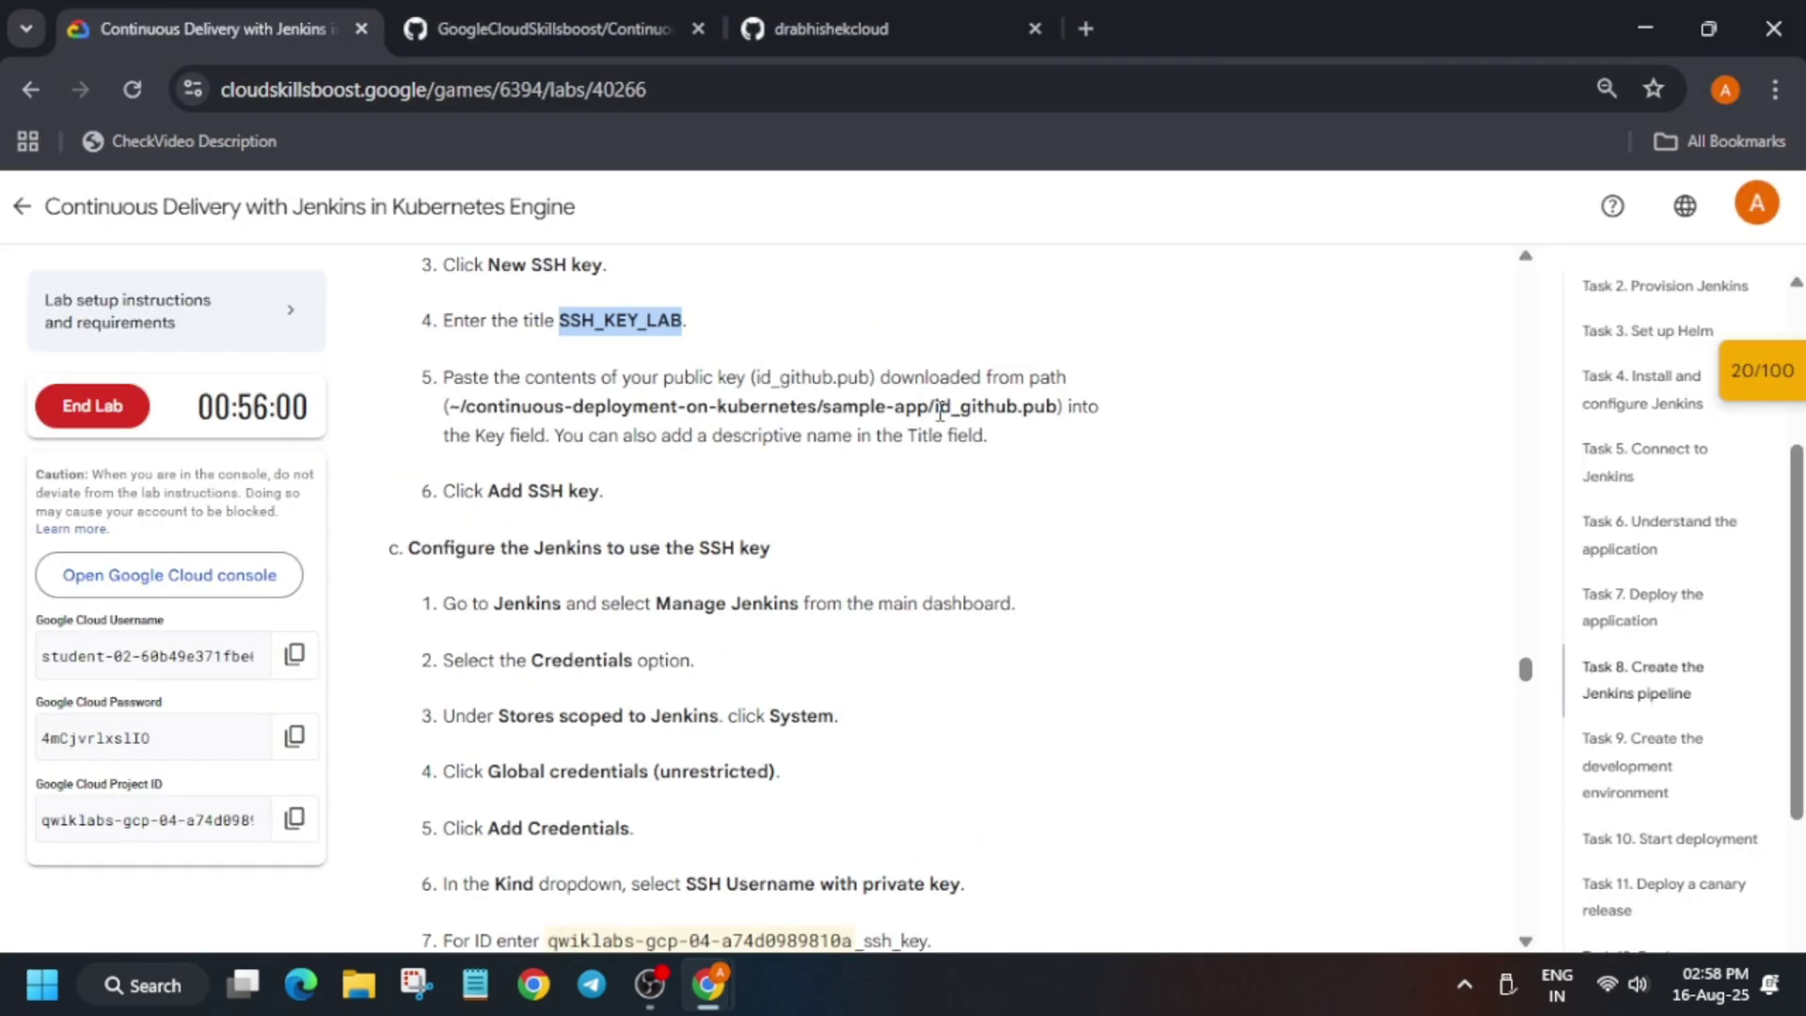
# Step: Print the public key in Cloud Shell with cat id_github.pub, taking the file name from the lab instructions
pyautogui.moveTo(936, 412); pyautogui.dragTo(997, 416)
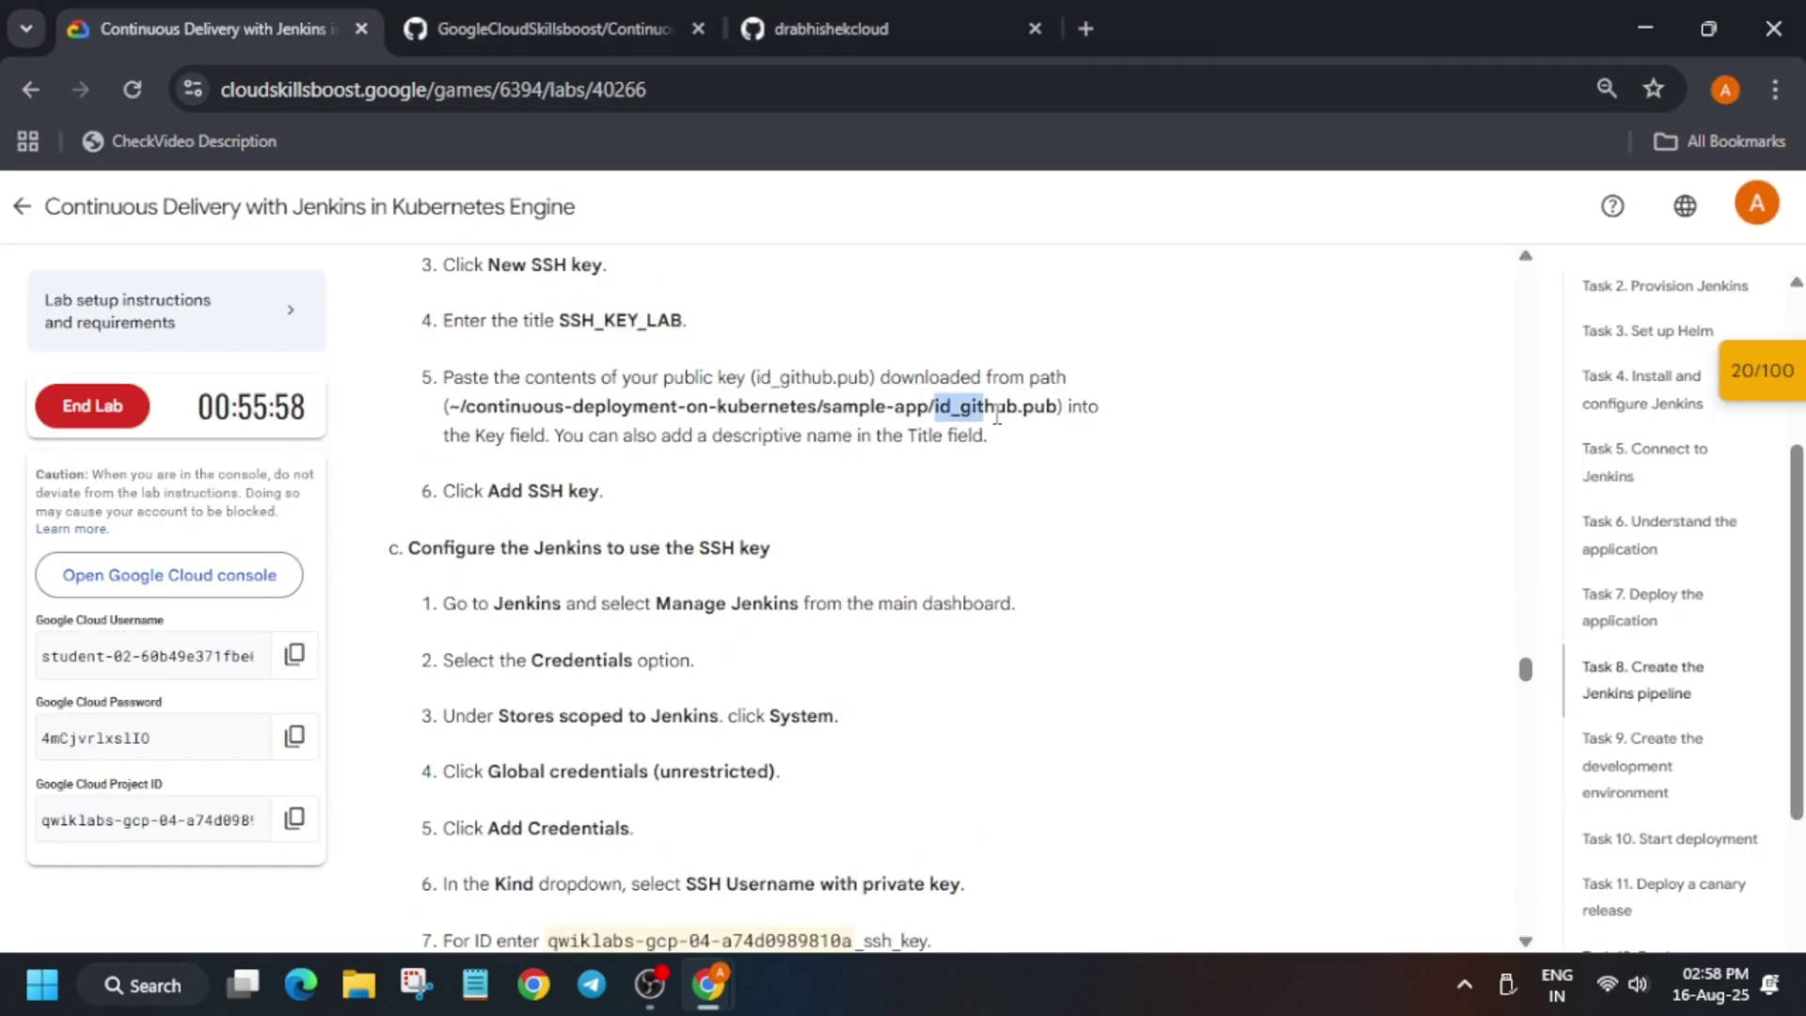
pyautogui.hotkey('alt', 'Tab')
pyautogui.write('cat')
pyautogui.hotkey('ctrl', 'v')
pyautogui.press('Return')
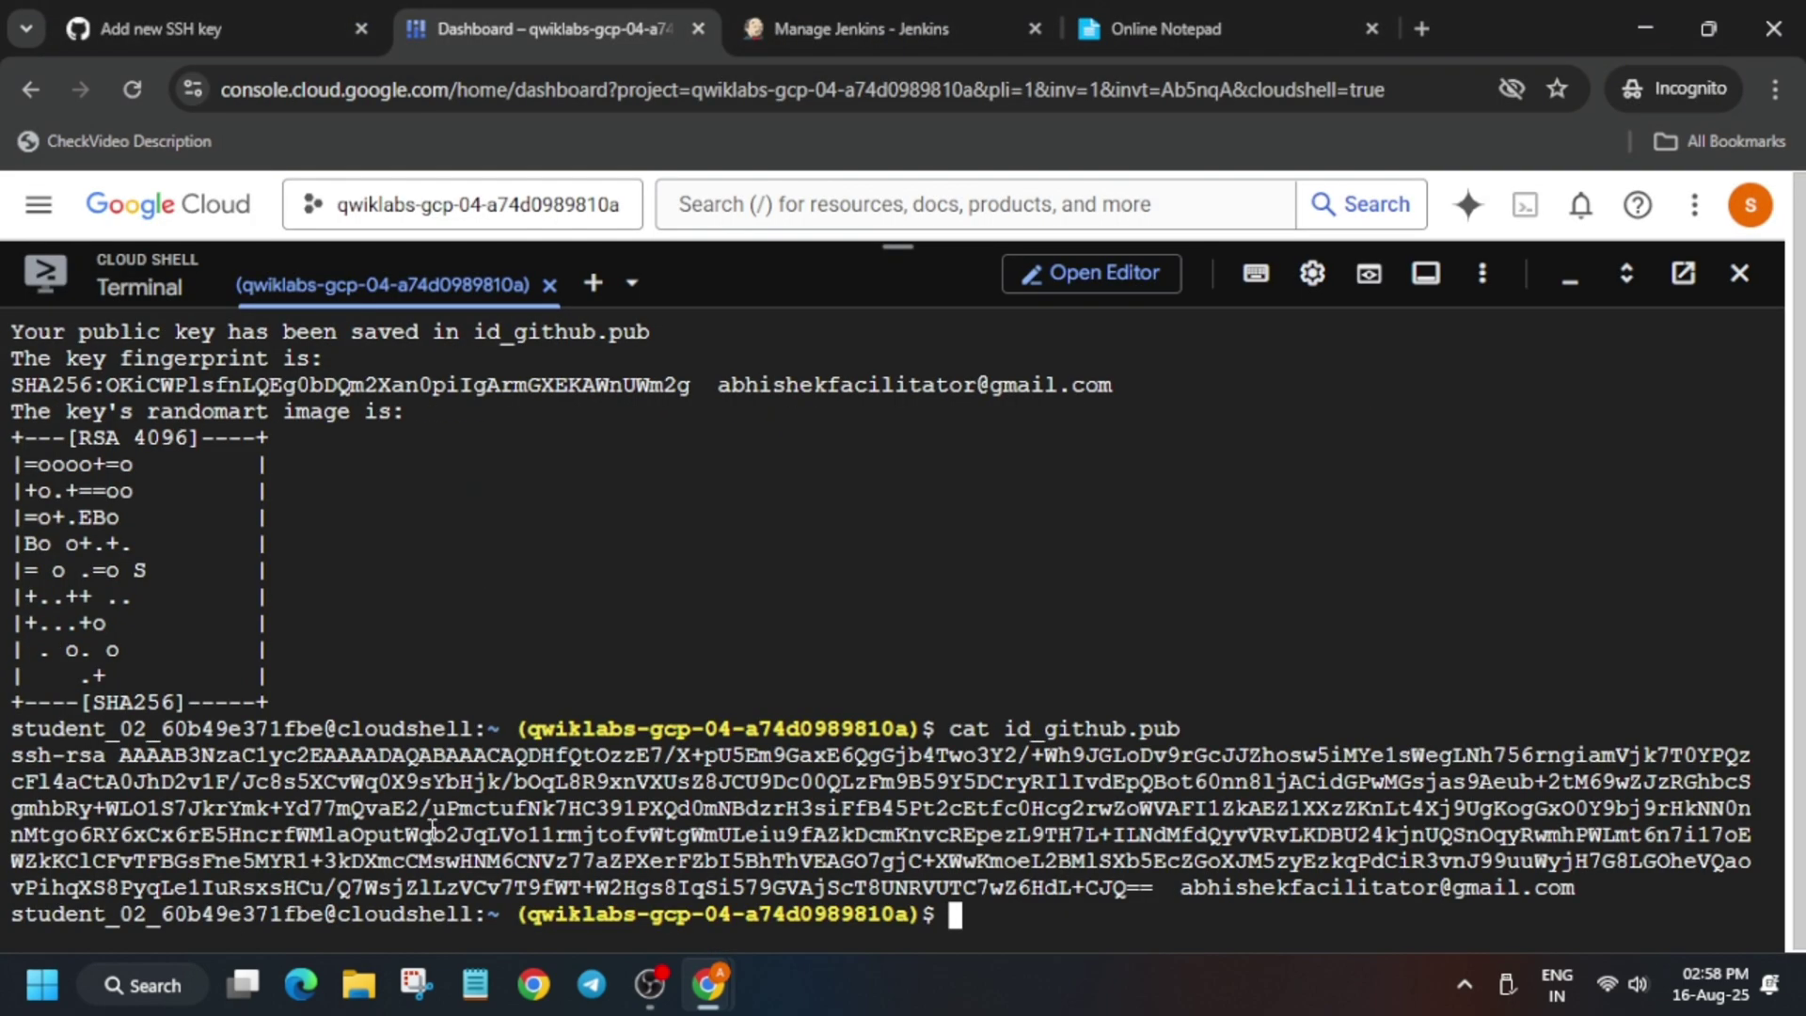
# Step: Copy the printed public key from Cloud Shell, replace the GitHub key field's contents with it and add the SSH key
pyautogui.moveTo(8, 757); pyautogui.dragTo(1577, 889)
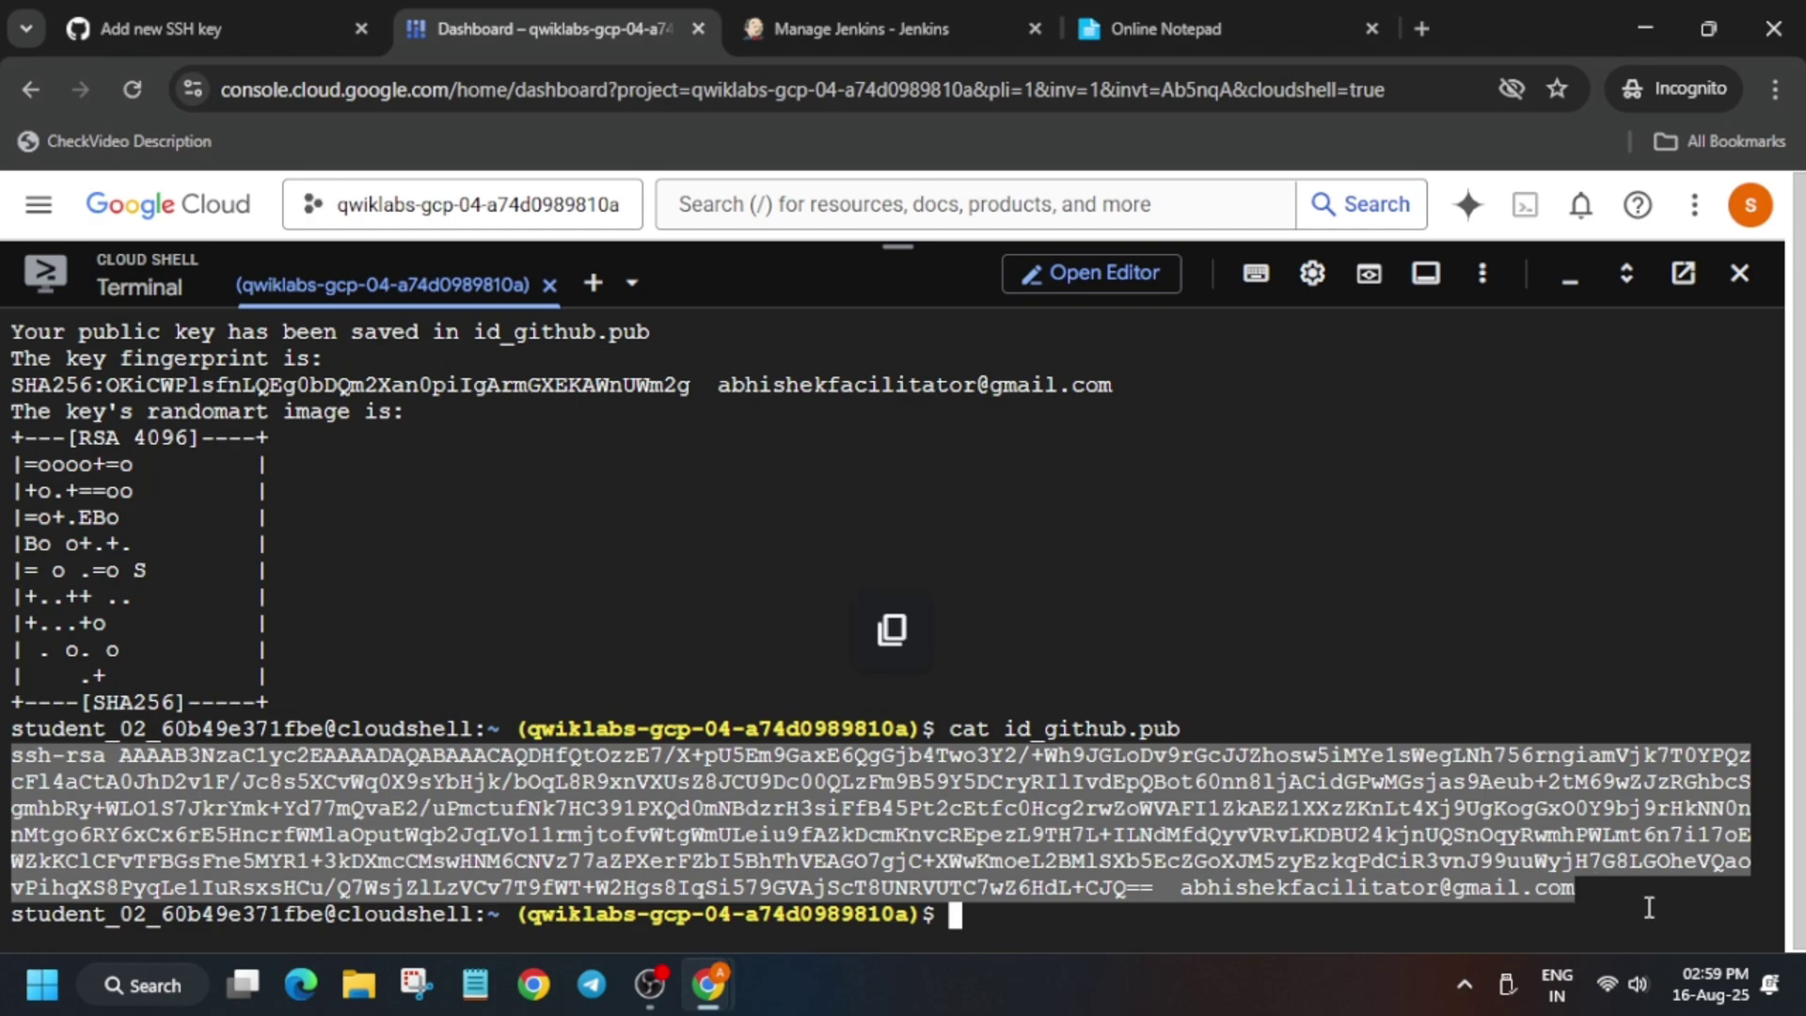
pyautogui.hotkey('alt', 'Tab')
pyautogui.hotkey('alt', 'Tab')
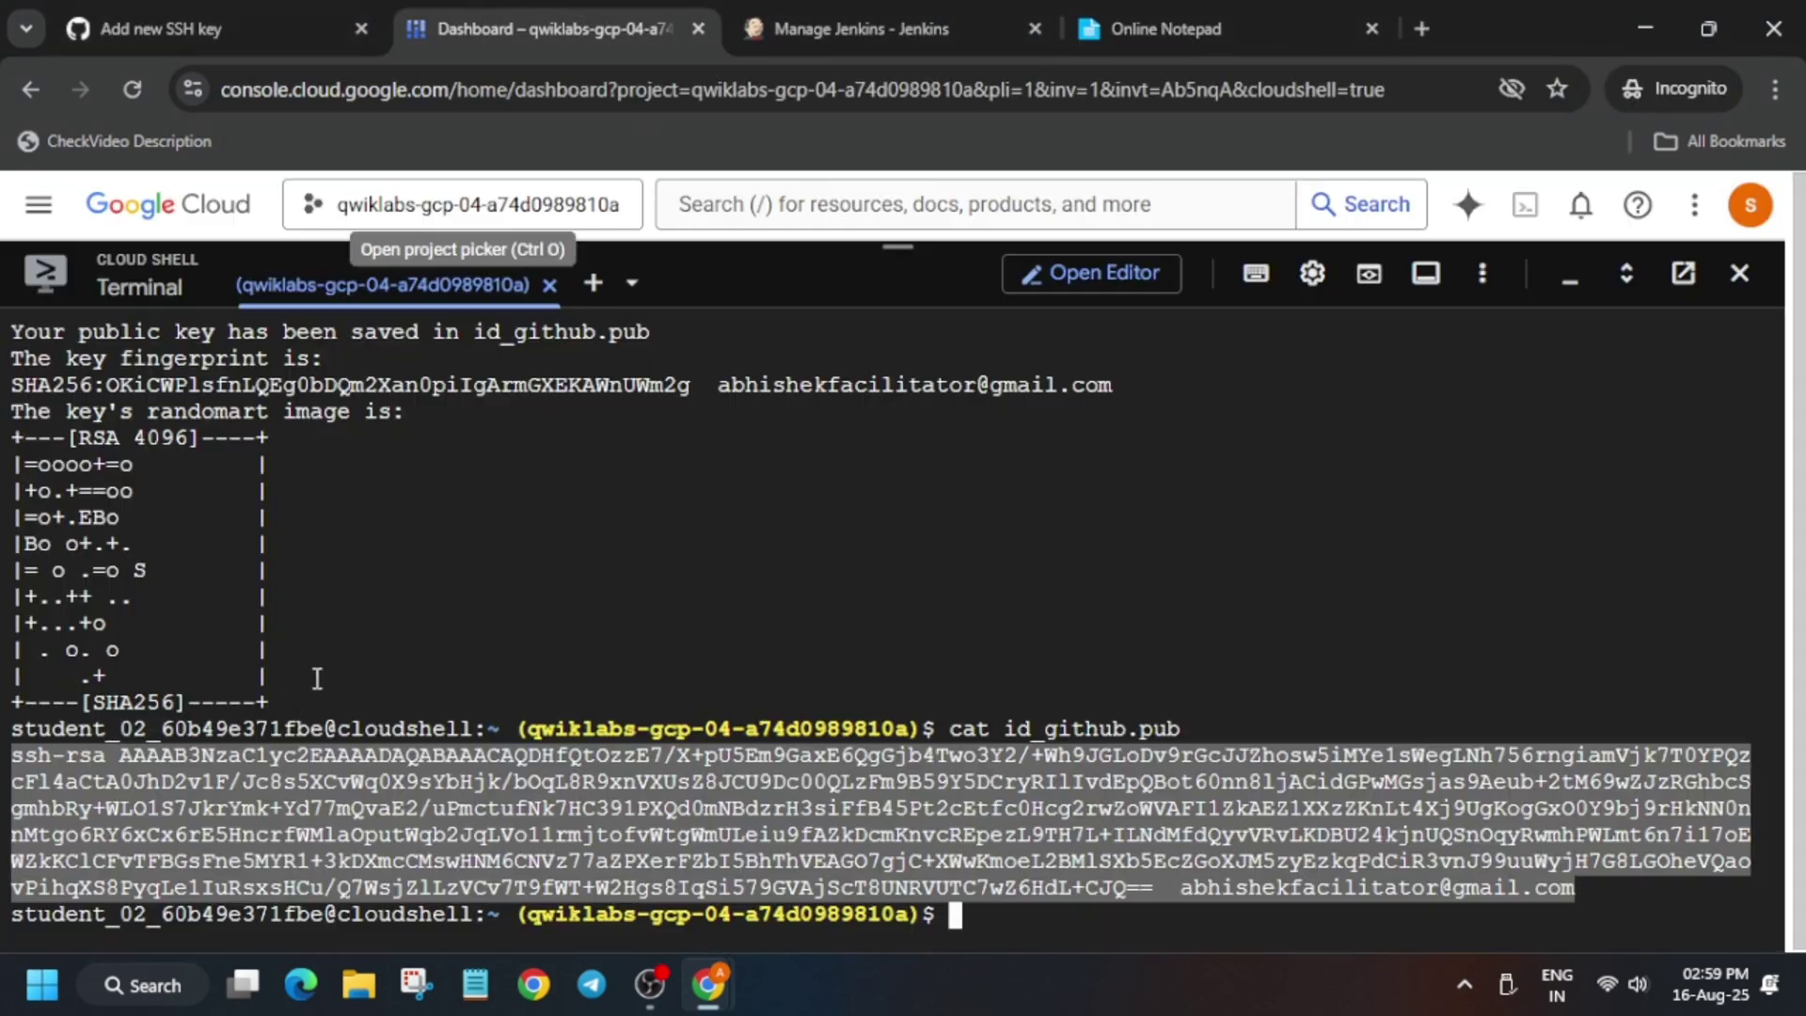
pyautogui.moveTo(10, 756); pyautogui.dragTo(1568, 889)
pyautogui.hotkey('ctrl', 'c')
pyautogui.hotkey('ctrl', 'shift', 'Tab')
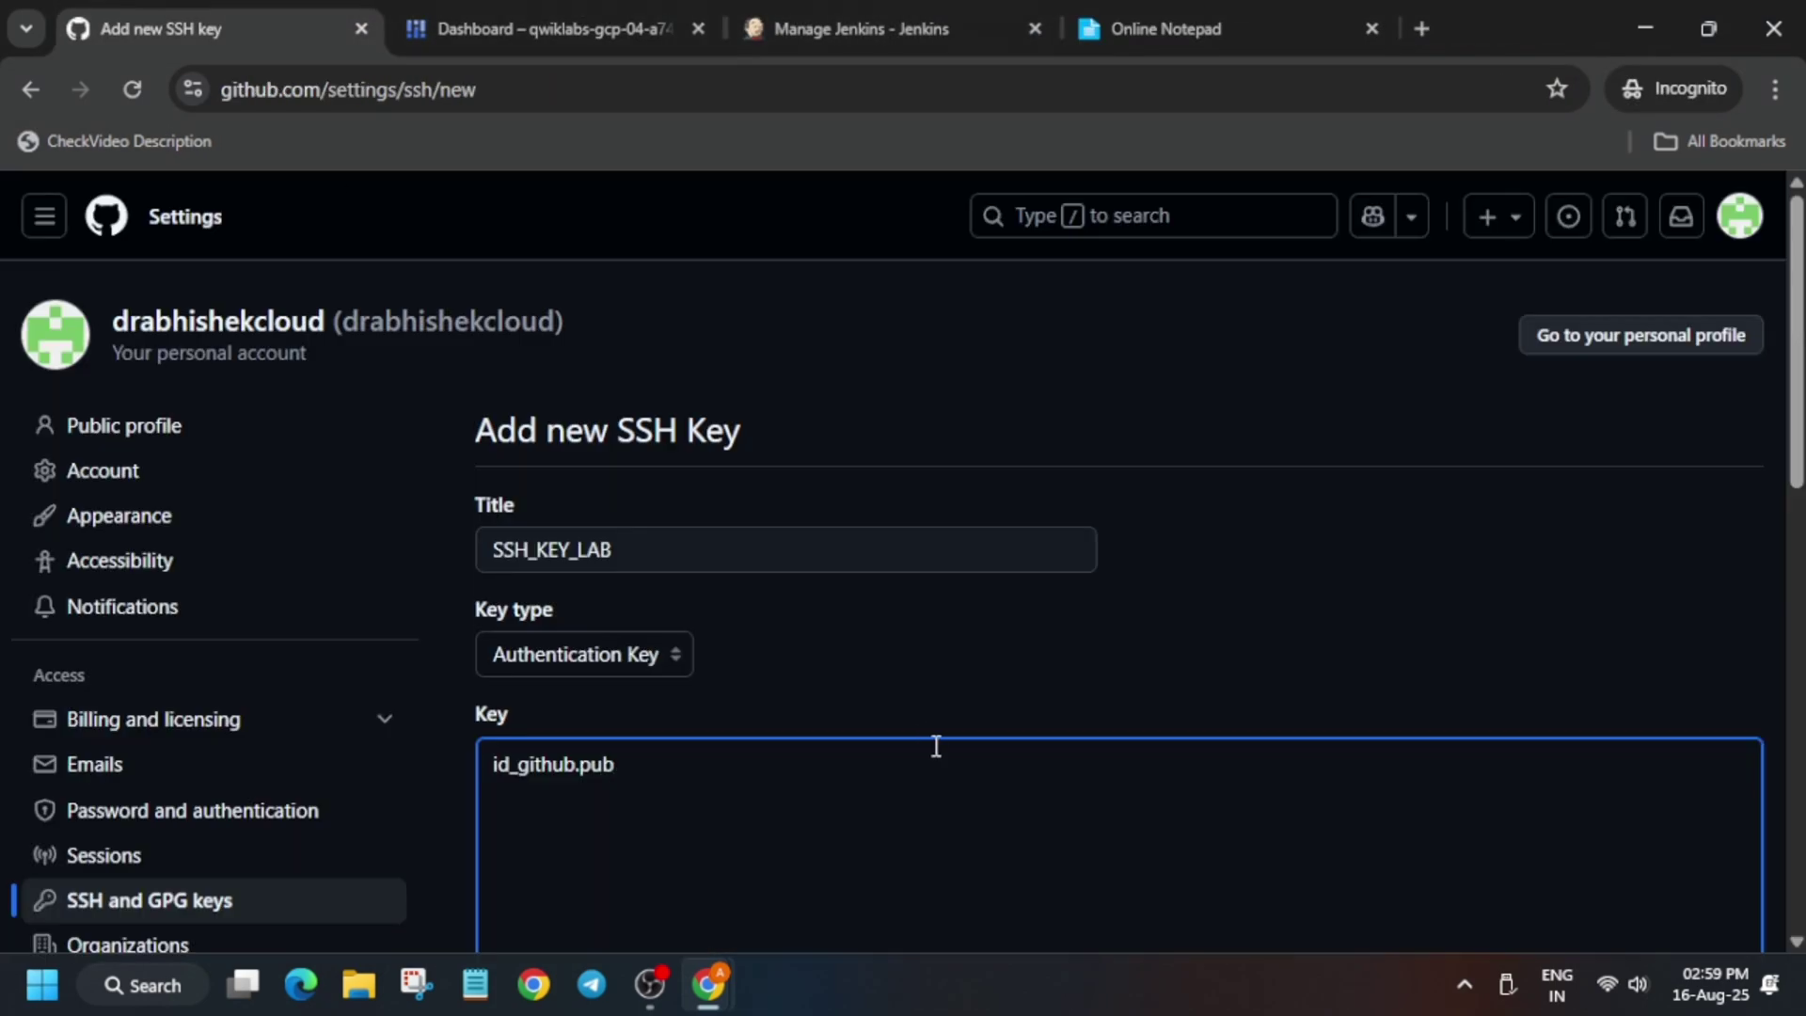
pyautogui.hotkey('ctrl', 'a')
pyautogui.hotkey('ctrl', 'v')
pyautogui.click(555, 748)
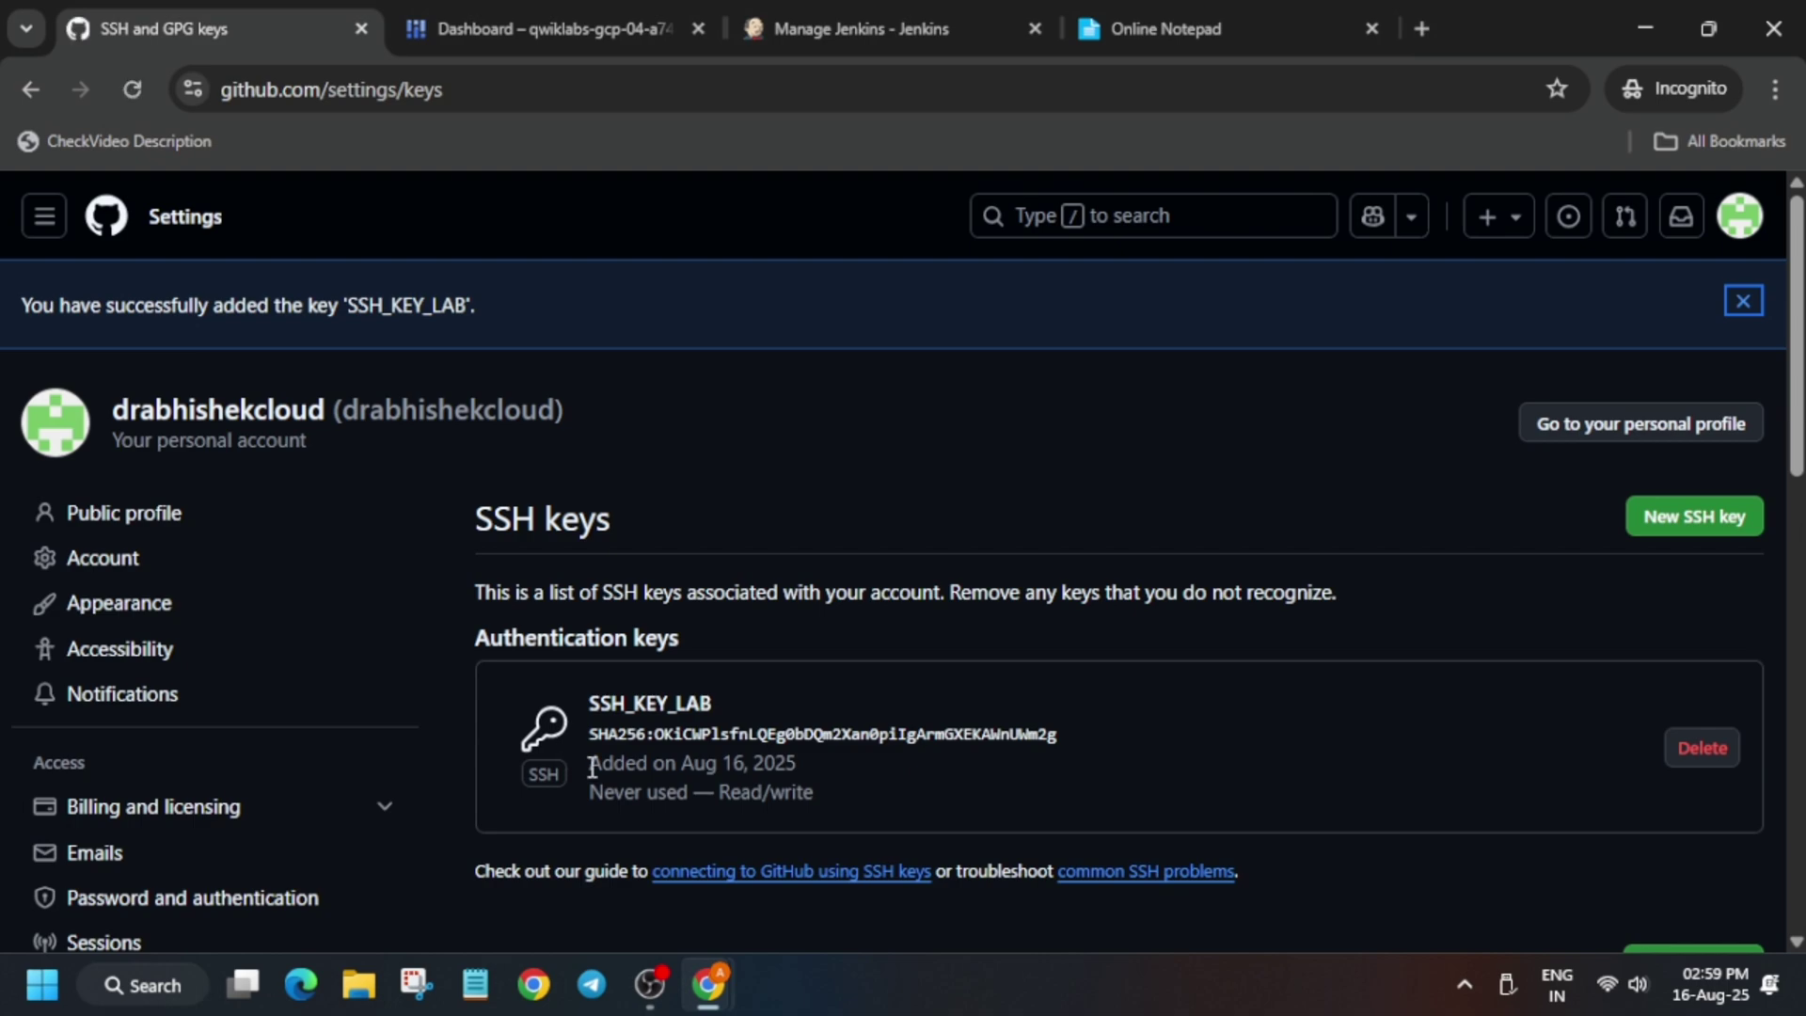
# Step: Switch to Jenkins and start a new credential in the system store's Global credentials (unrestricted) domain
pyautogui.hotkey('ctrl', 'Tab')
pyautogui.hotkey('ctrl', 'Tab')
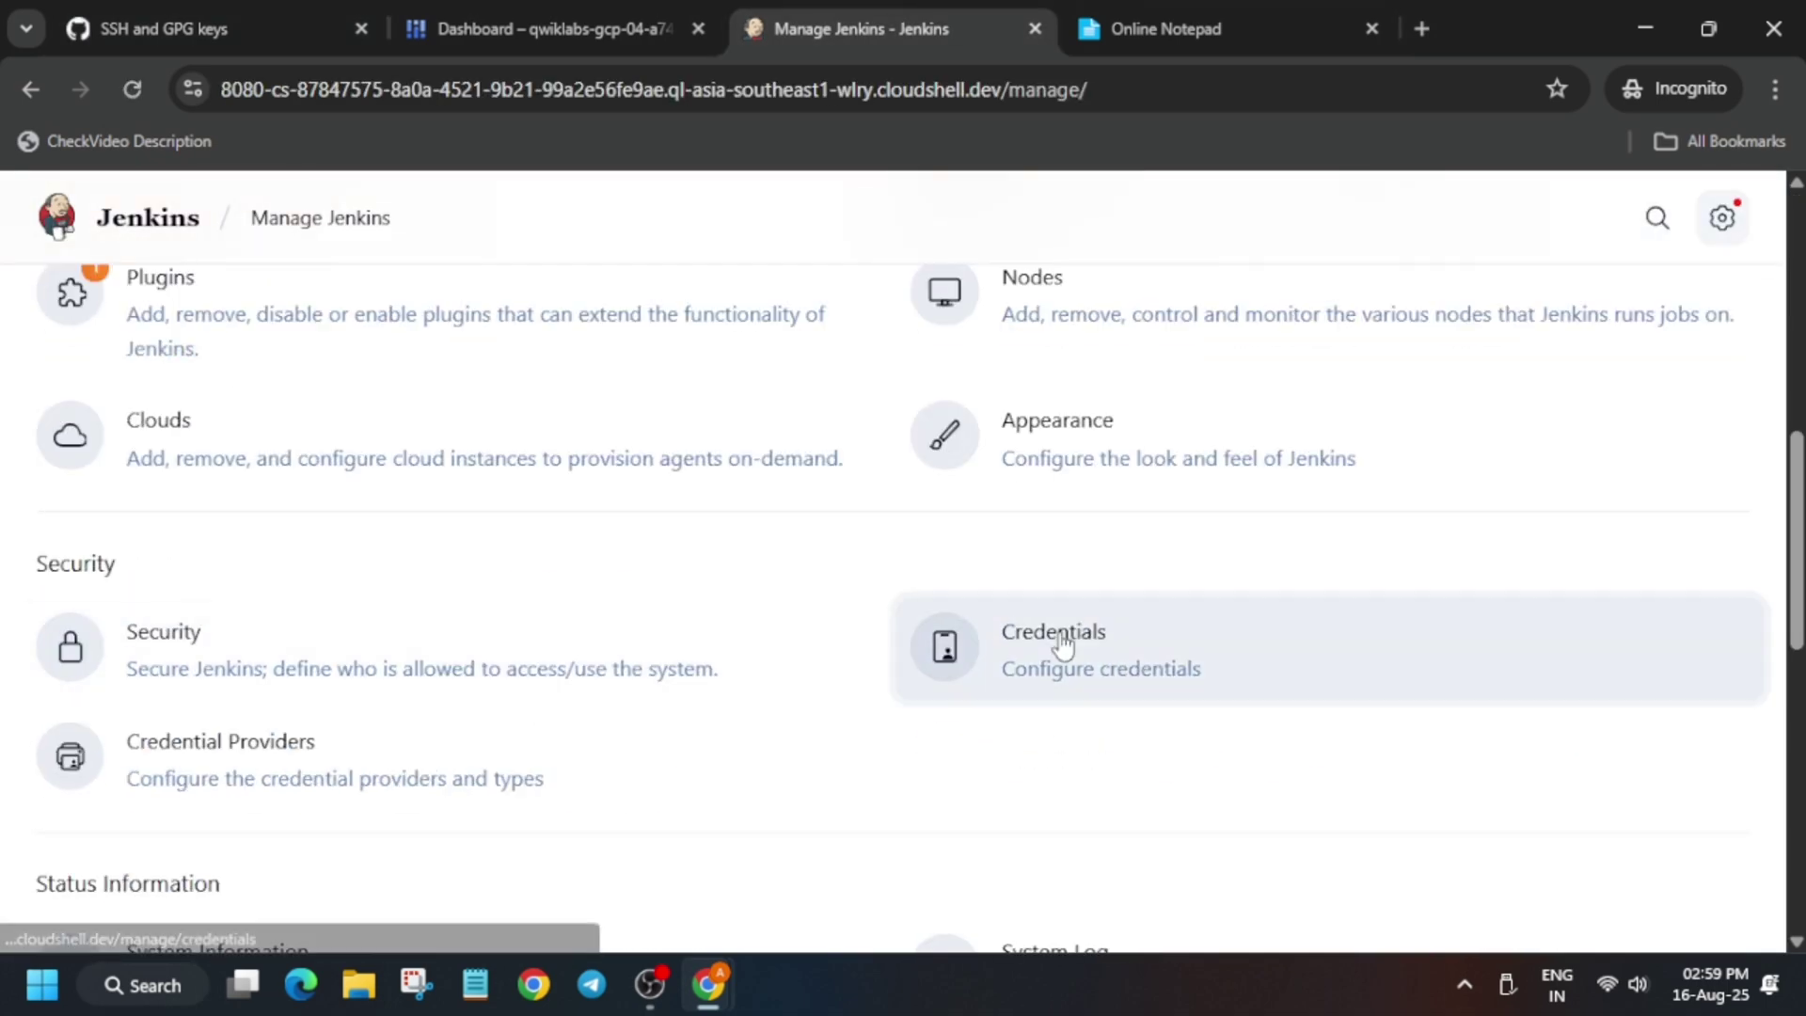
pyautogui.click(1088, 691)
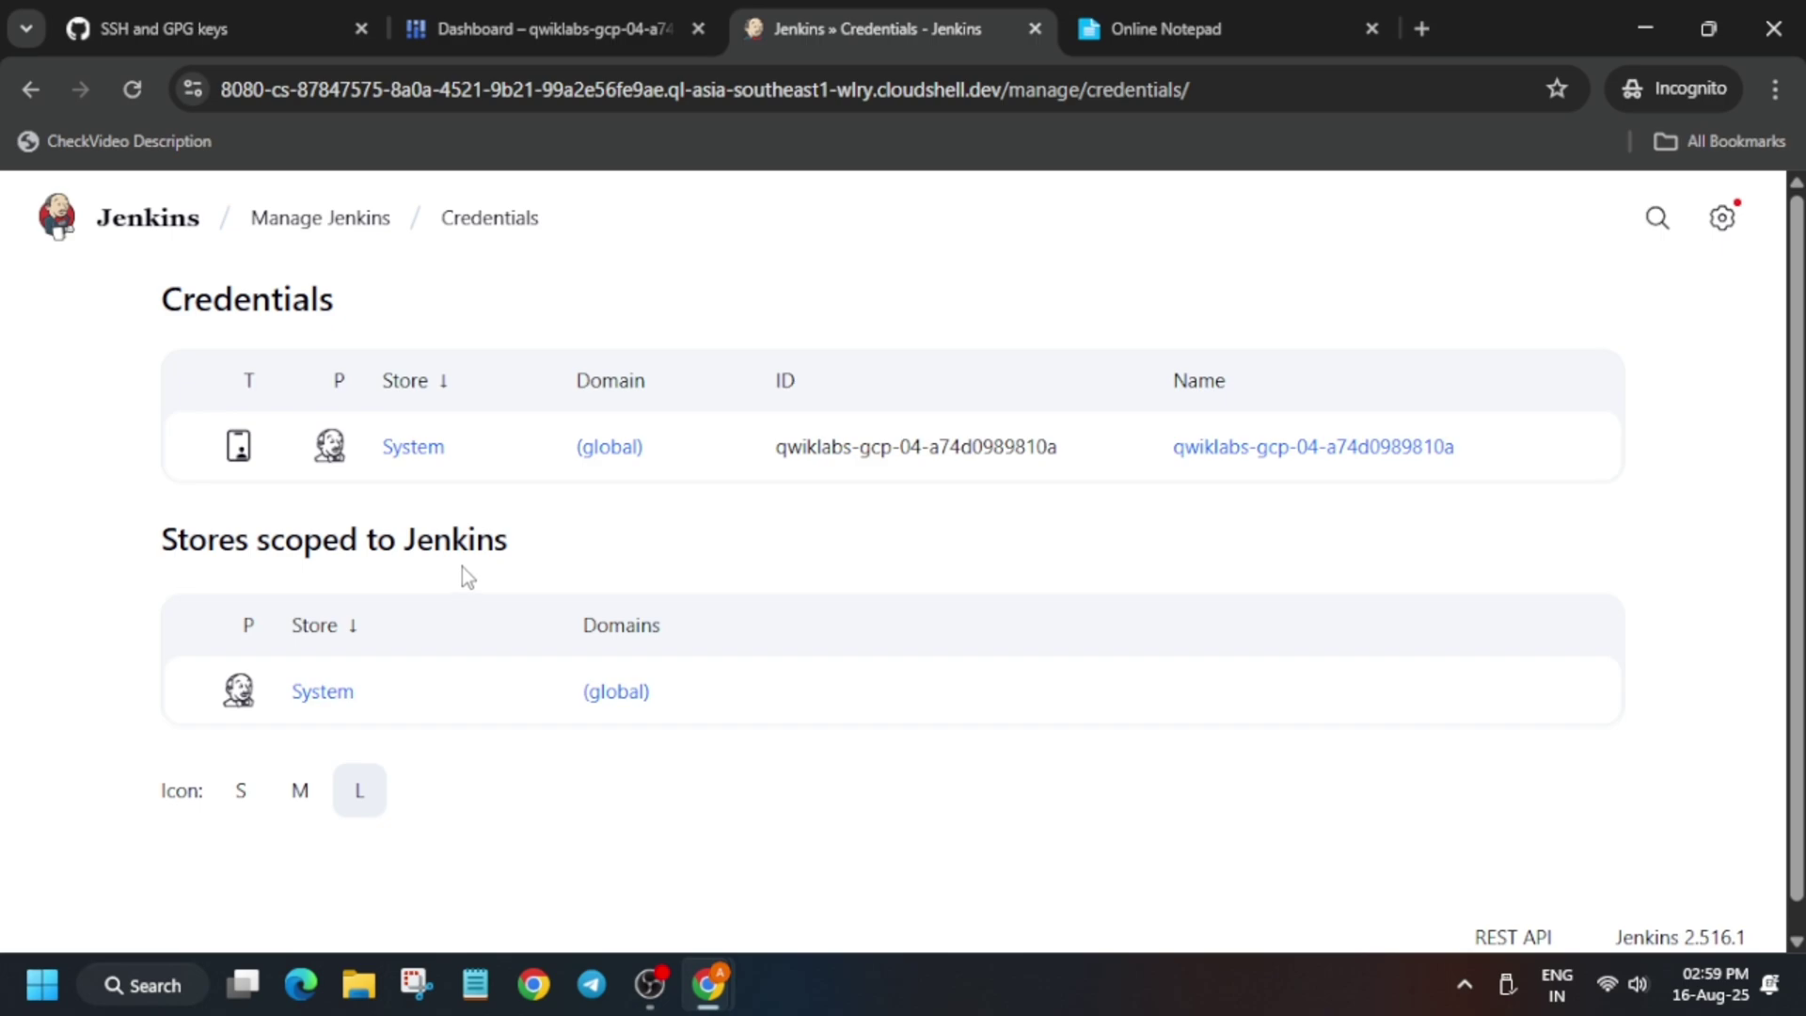
pyautogui.click(331, 692)
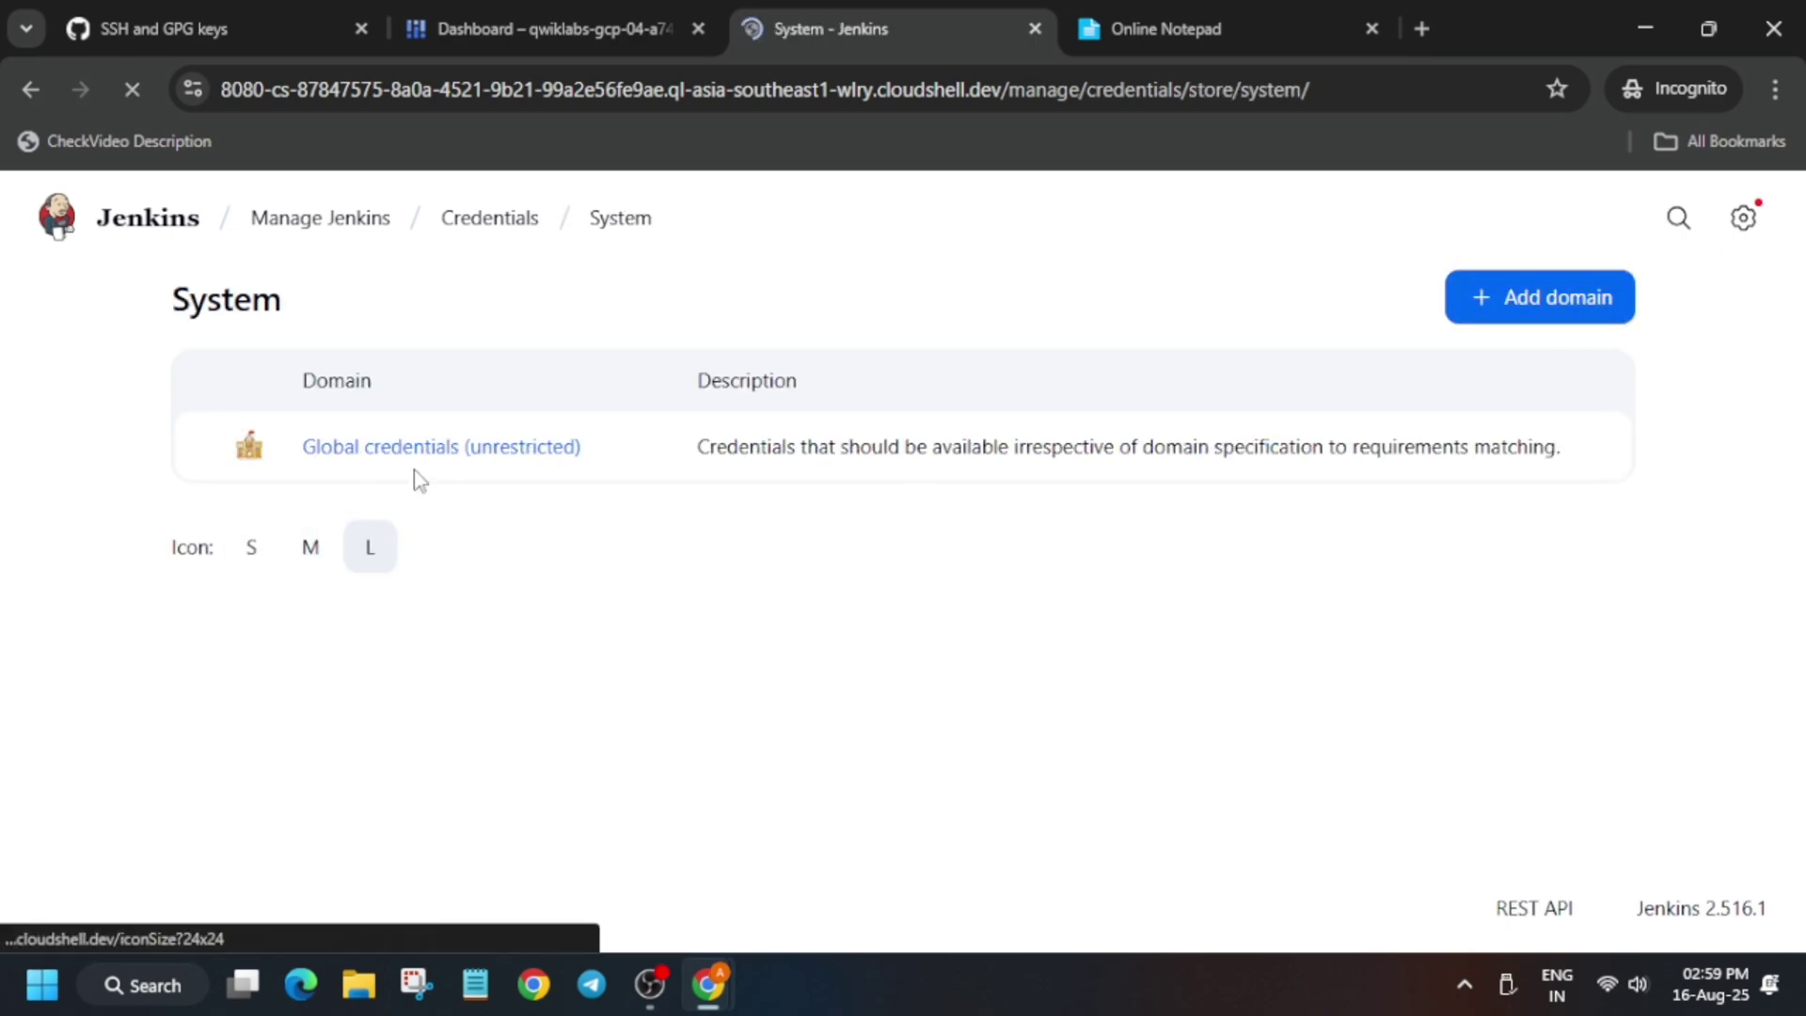
pyautogui.click(1556, 307)
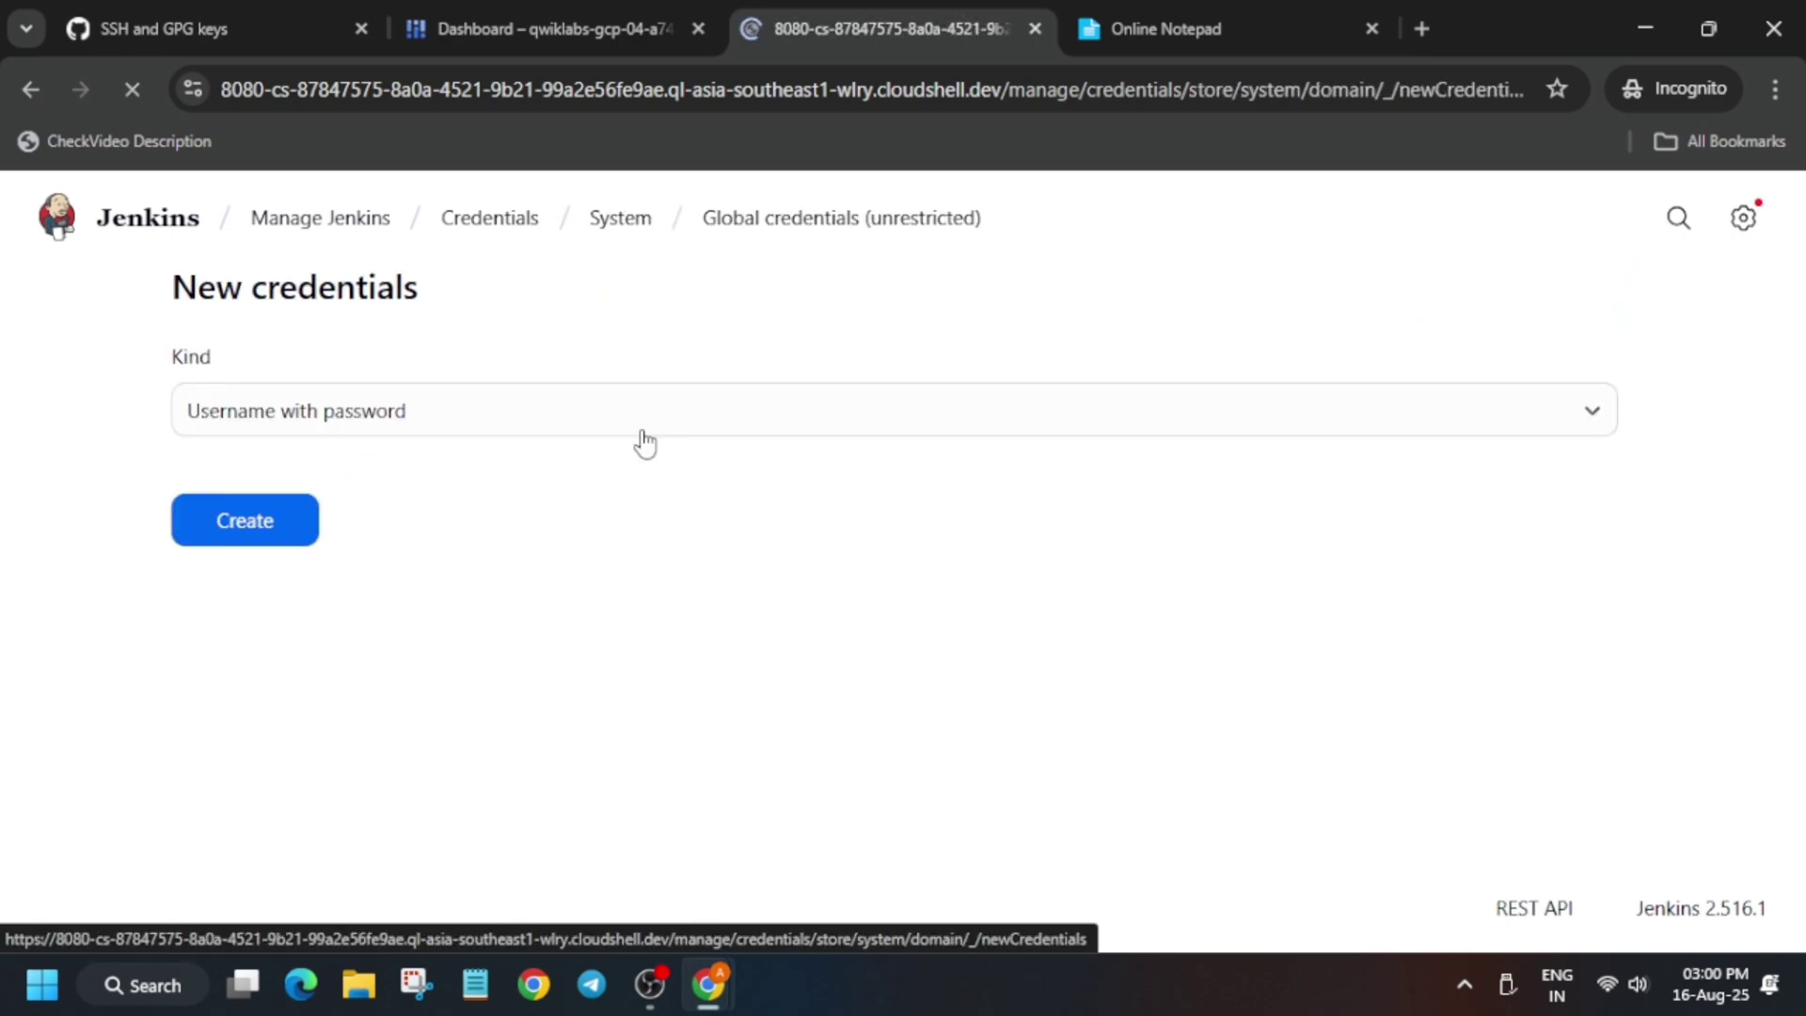
# Step: Copy the ID qwiklabs-gcp-04-a74d0989810a_ssh_key from the lab instructions into the new credential's ID
pyautogui.click(621, 414)
pyautogui.click(455, 530)
pyautogui.click(455, 529)
pyautogui.hotkey('alt', 'Tab')
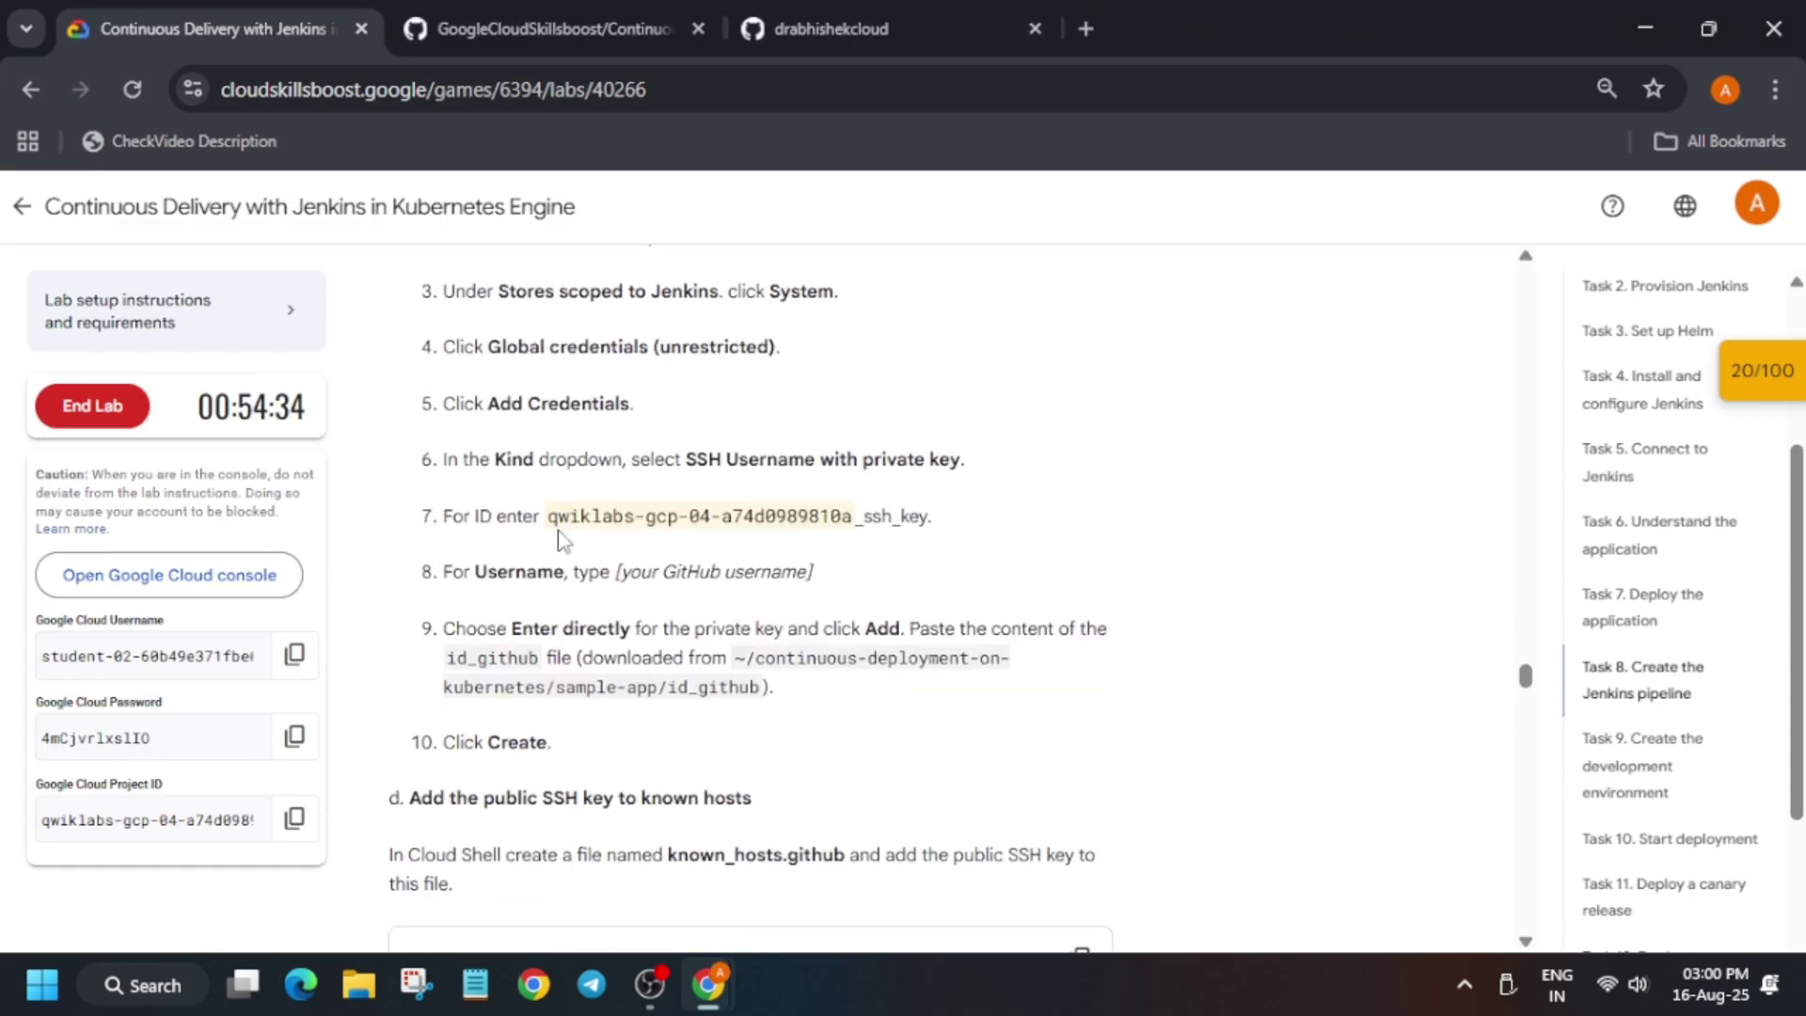
pyautogui.moveTo(548, 517); pyautogui.dragTo(988, 529)
pyautogui.hotkey('ctrl', 'c')
pyautogui.hotkey('alt', 'Tab')
pyautogui.hotkey('ctrl', 'v')
pyautogui.scroll(-3, 584, 639)
pyautogui.click(583, 638)
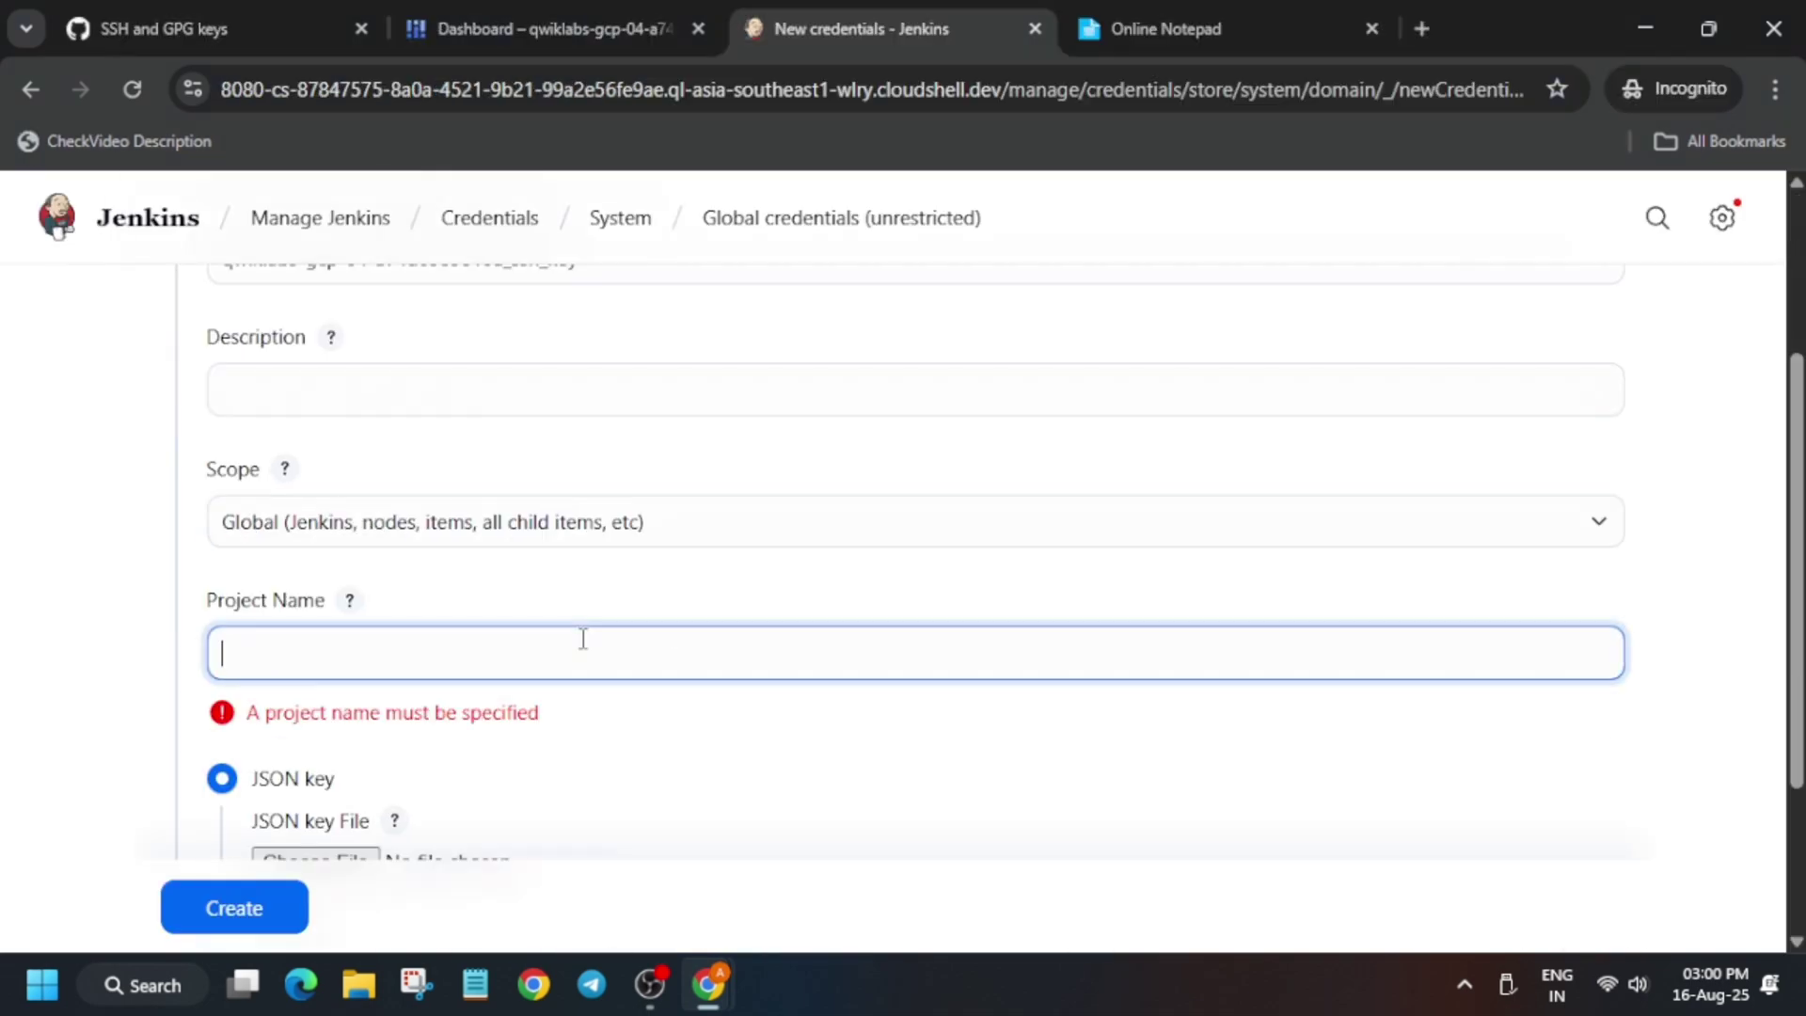
# Step: Set the credential's kind to SSH Username with private key and its ID to qwiklabs-gcp-04-a74d0989810a_ssh_key
pyautogui.scroll(5, 581, 643)
pyautogui.click(527, 410)
pyautogui.click(527, 633)
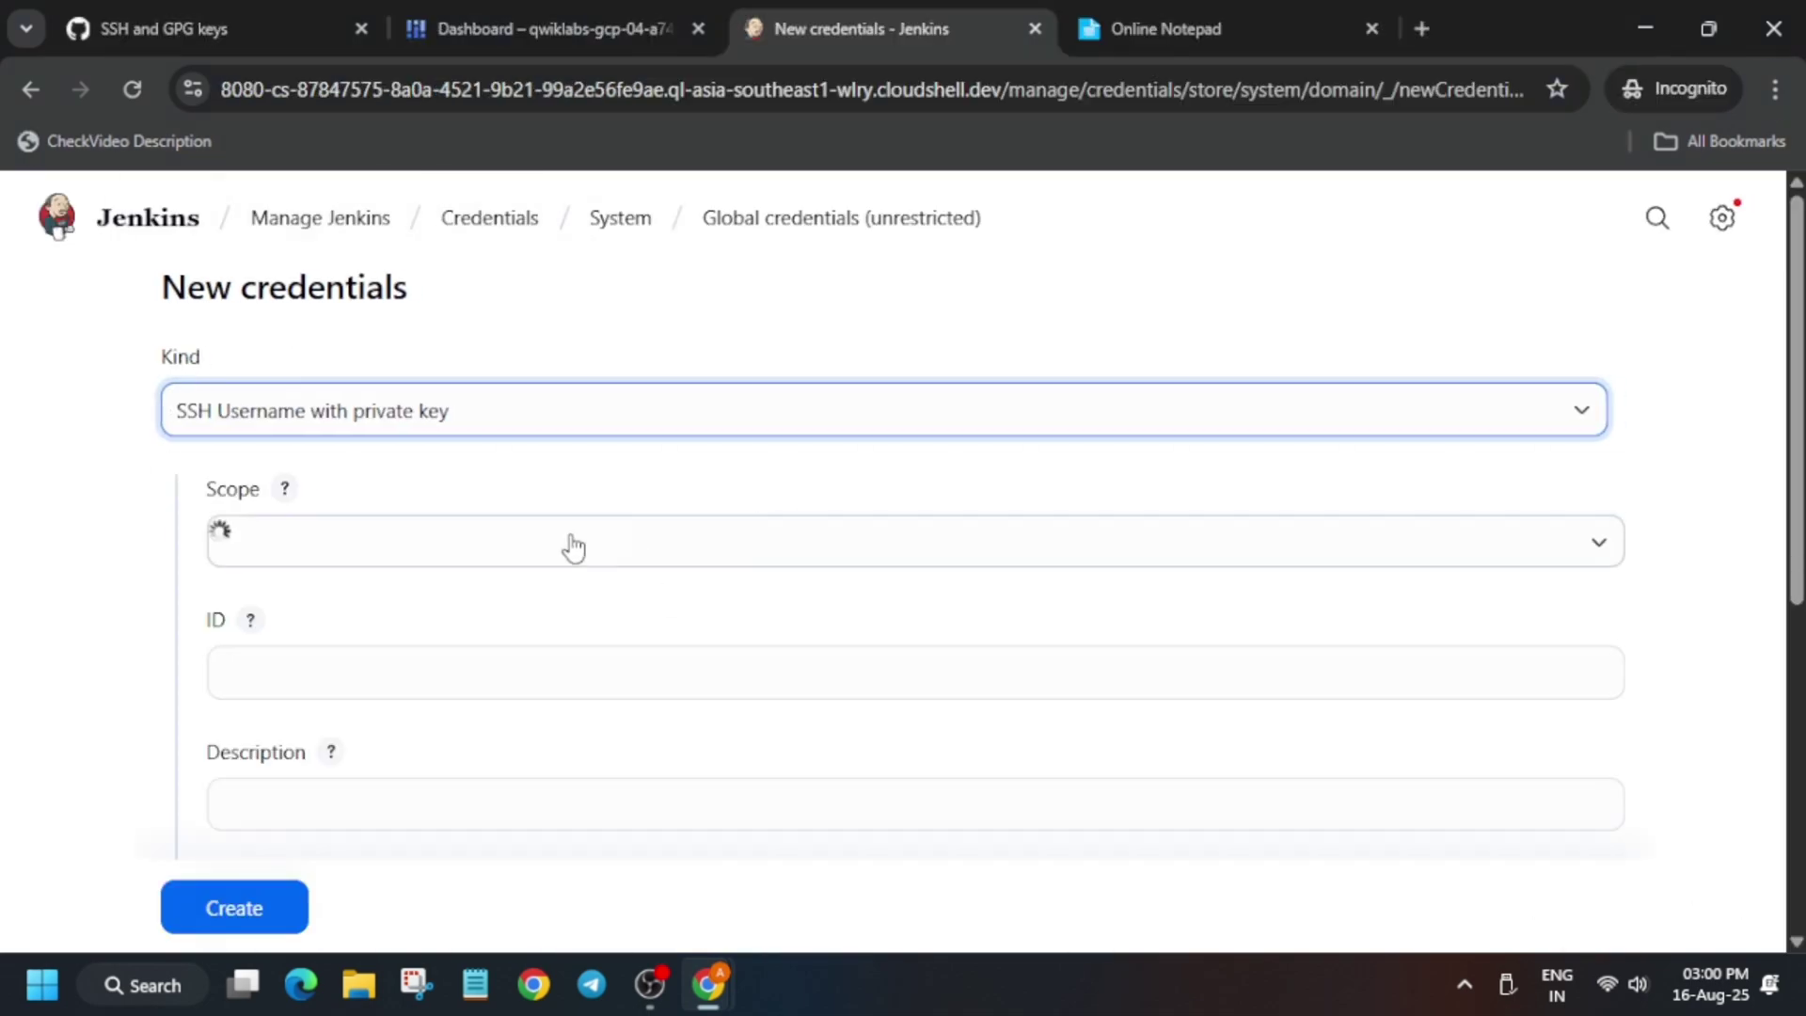
pyautogui.click(418, 670)
pyautogui.hotkey('ctrl', 'v')
# Step: Fill in the credential's username with the account name copied from GitHub and choose to enter the private key directly
pyautogui.scroll(-4, 835, 516)
pyautogui.hotkey('ctrl', '1')
pyautogui.doubleClick(225, 404)
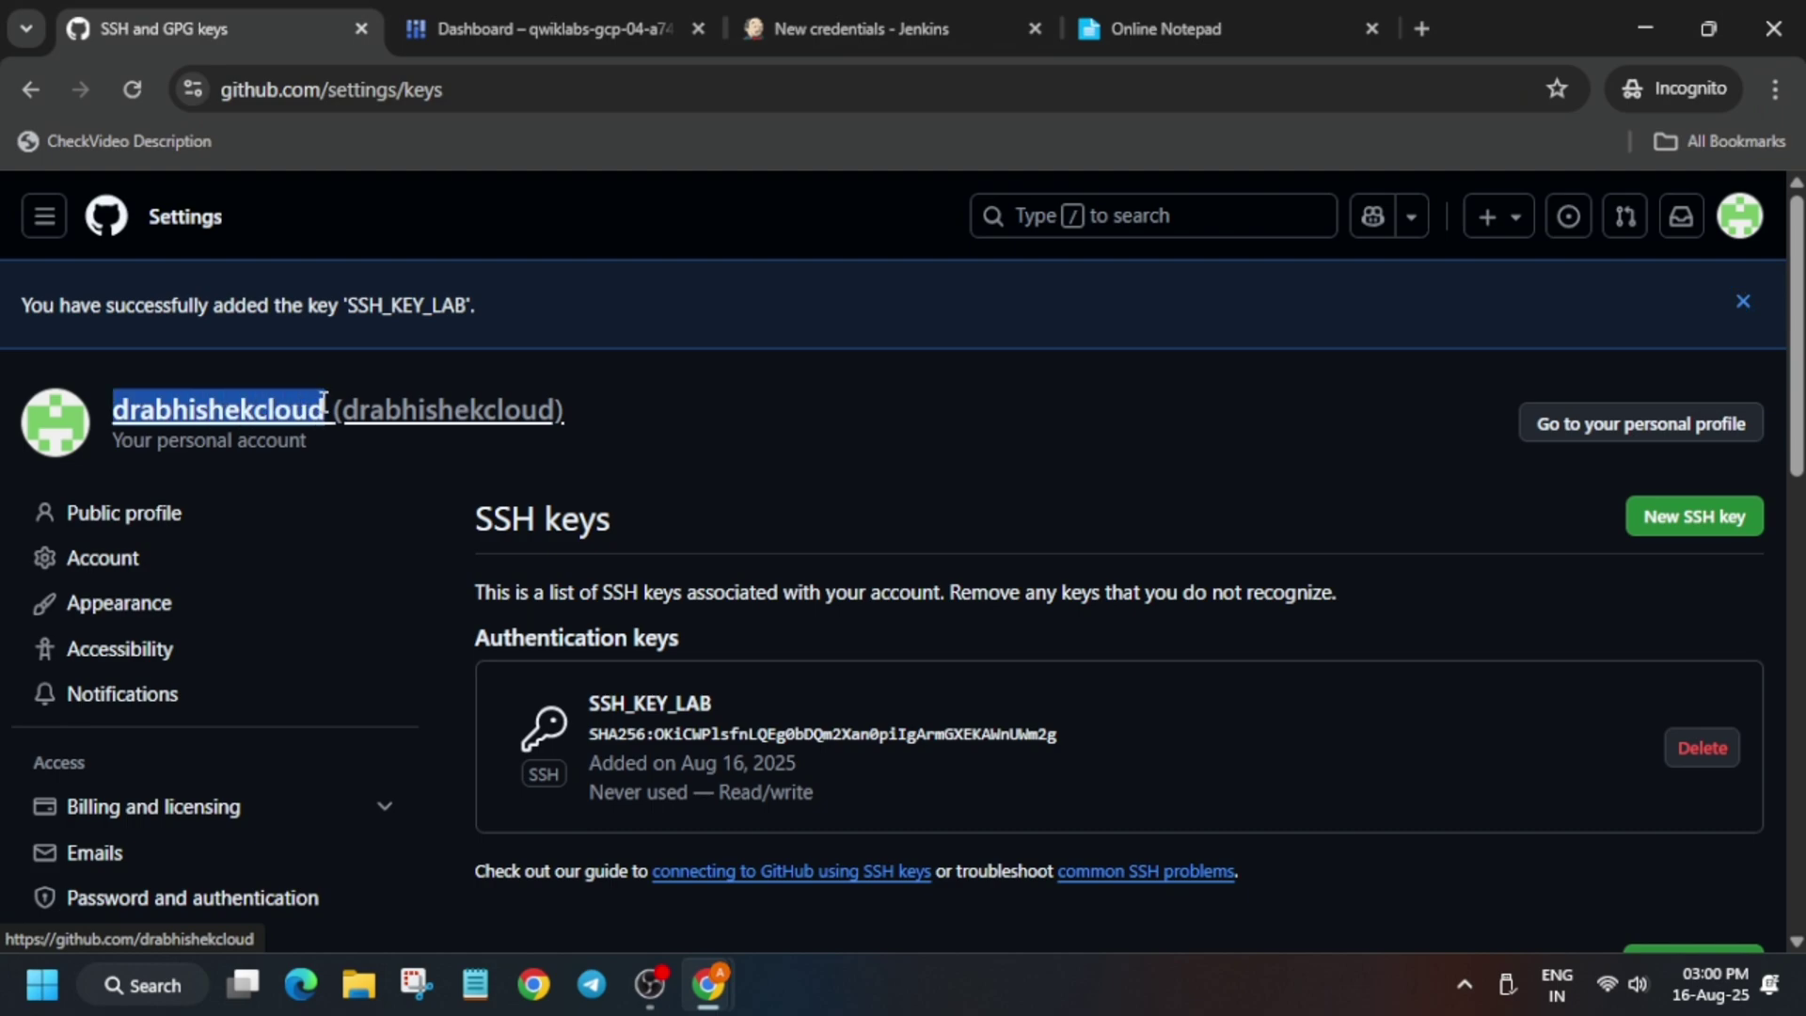
pyautogui.hotkey('ctrl', 'c')
pyautogui.hotkey('ctrl', '3')
pyautogui.click(489, 511)
pyautogui.hotkey('ctrl', 'v')
pyautogui.scroll(5, 846, 697)
pyautogui.scroll(-6, 564, 621)
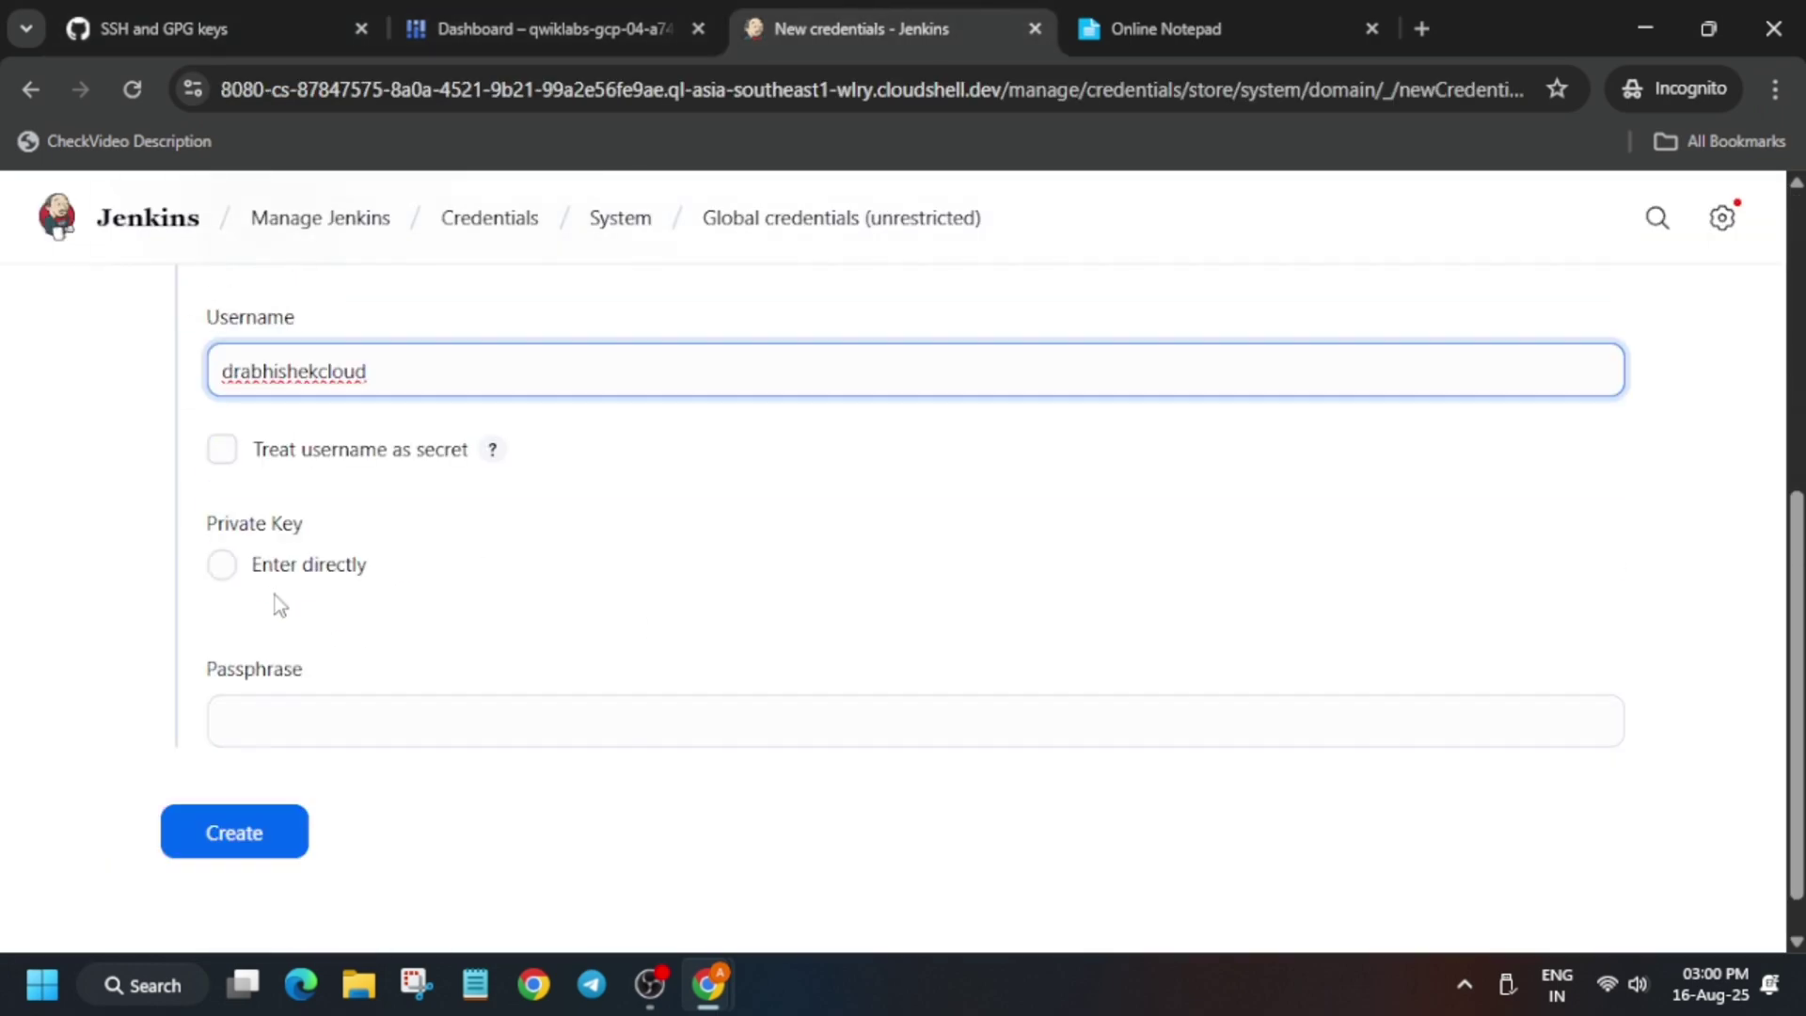
pyautogui.click(282, 565)
pyautogui.click(1564, 679)
# Step: Print the private key in Cloud Shell with cat id_github, taking the file name from the lab instructions
pyautogui.hotkey('alt', 'Tab')
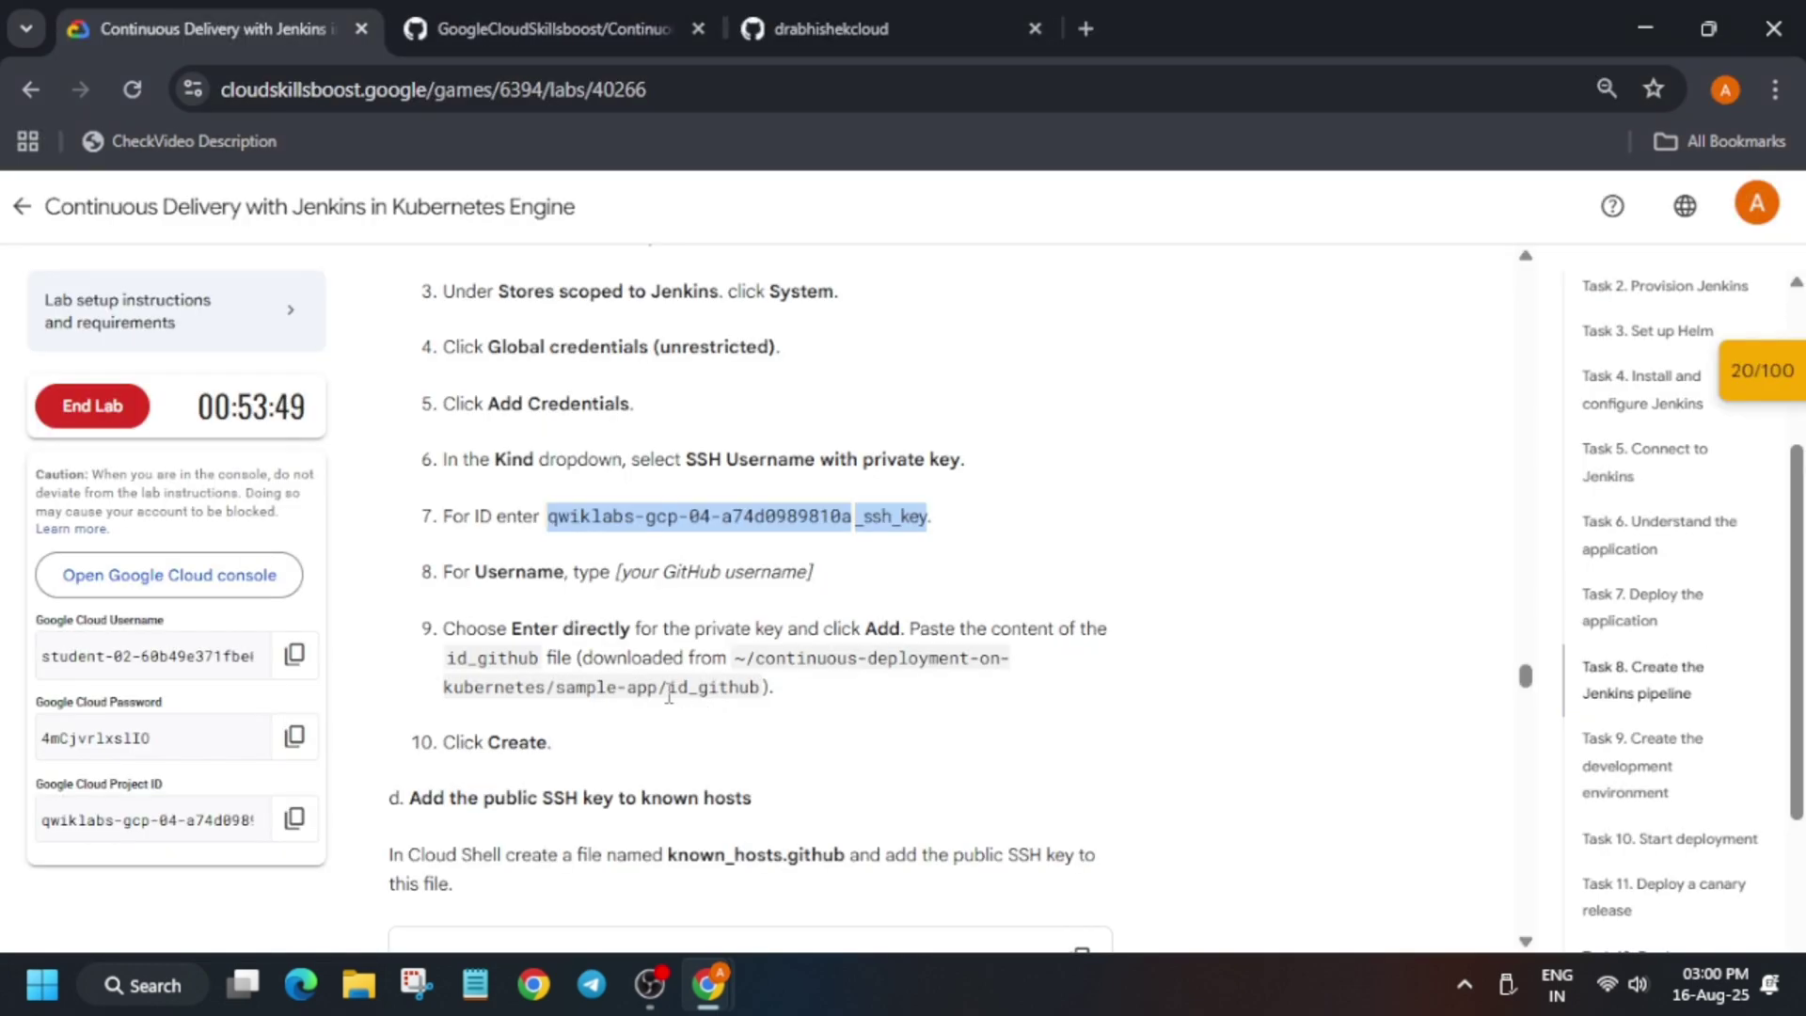
pyautogui.doubleClick(758, 688)
pyautogui.hotkey('ctrl', 'c')
pyautogui.hotkey('alt', 'Tab')
pyautogui.hotkey('alt', 'Tab')
pyautogui.hotkey('alt', 'Tab')
pyautogui.hotkey('ctrl', '2')
pyautogui.hotkey('ctrl', 'v')
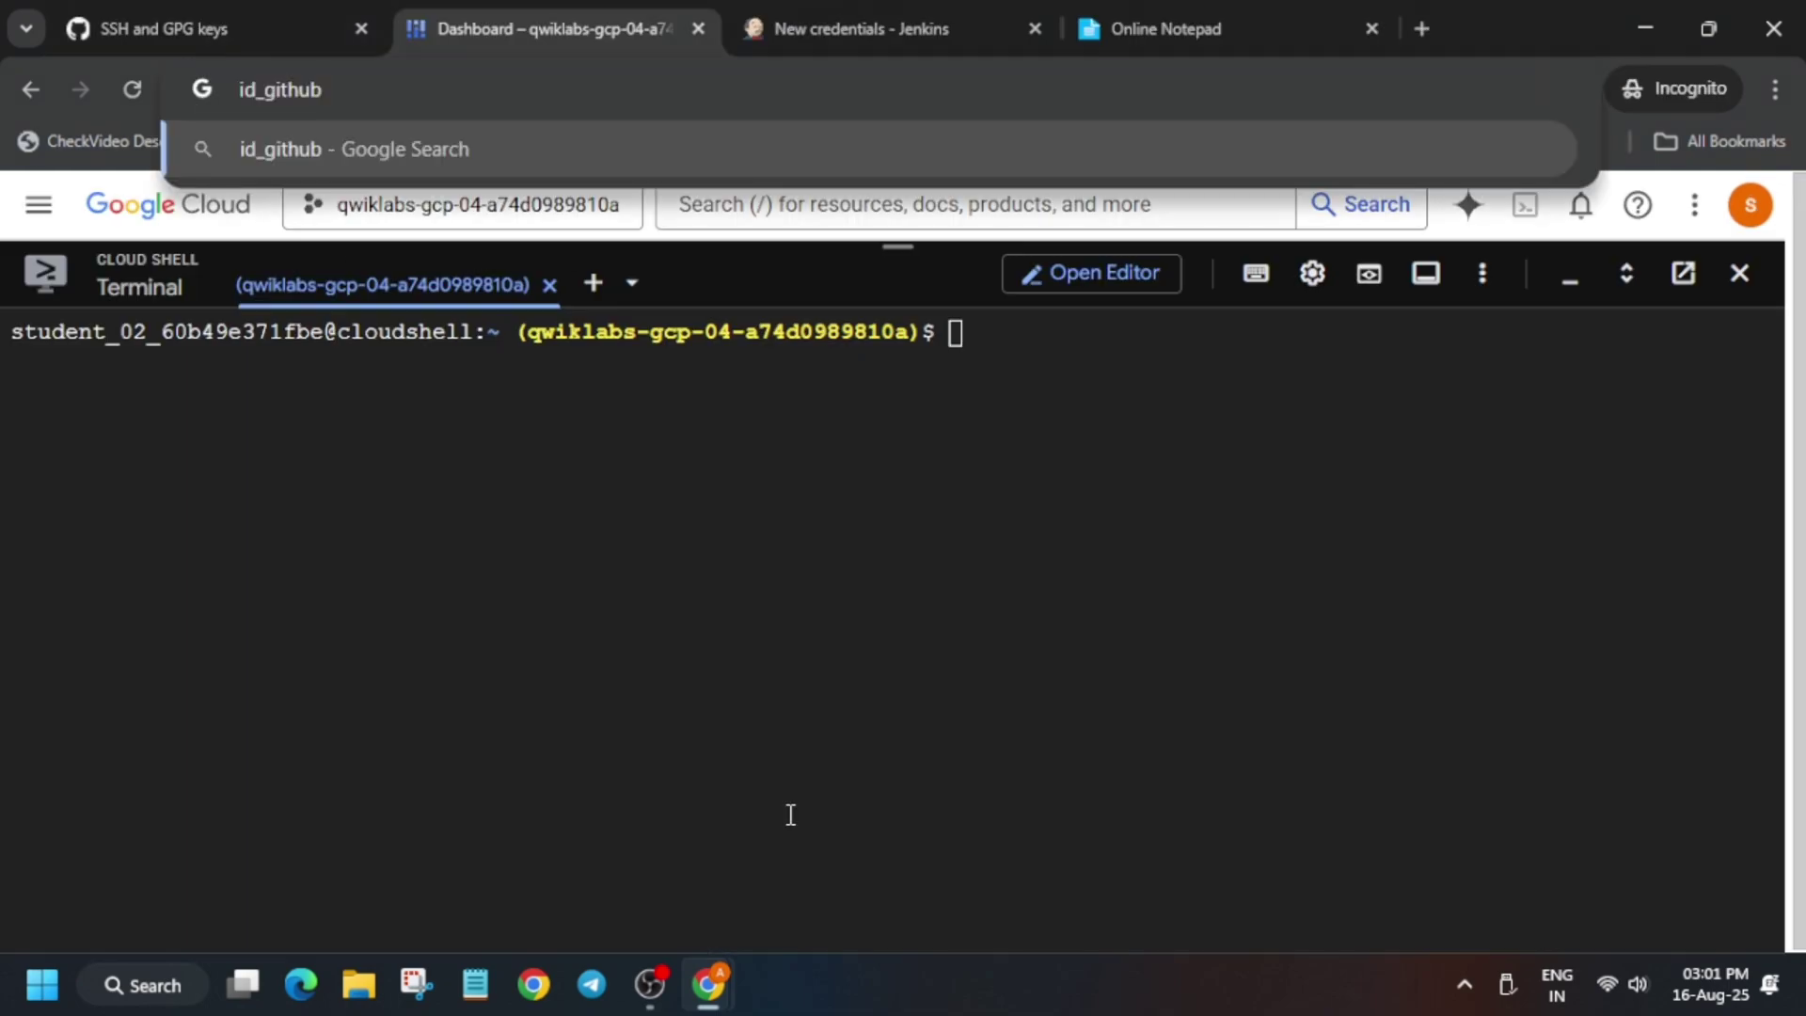
pyautogui.click(1027, 712)
pyautogui.write('cat')
pyautogui.hotkey('ctrl', 'v')
pyautogui.press('Return')
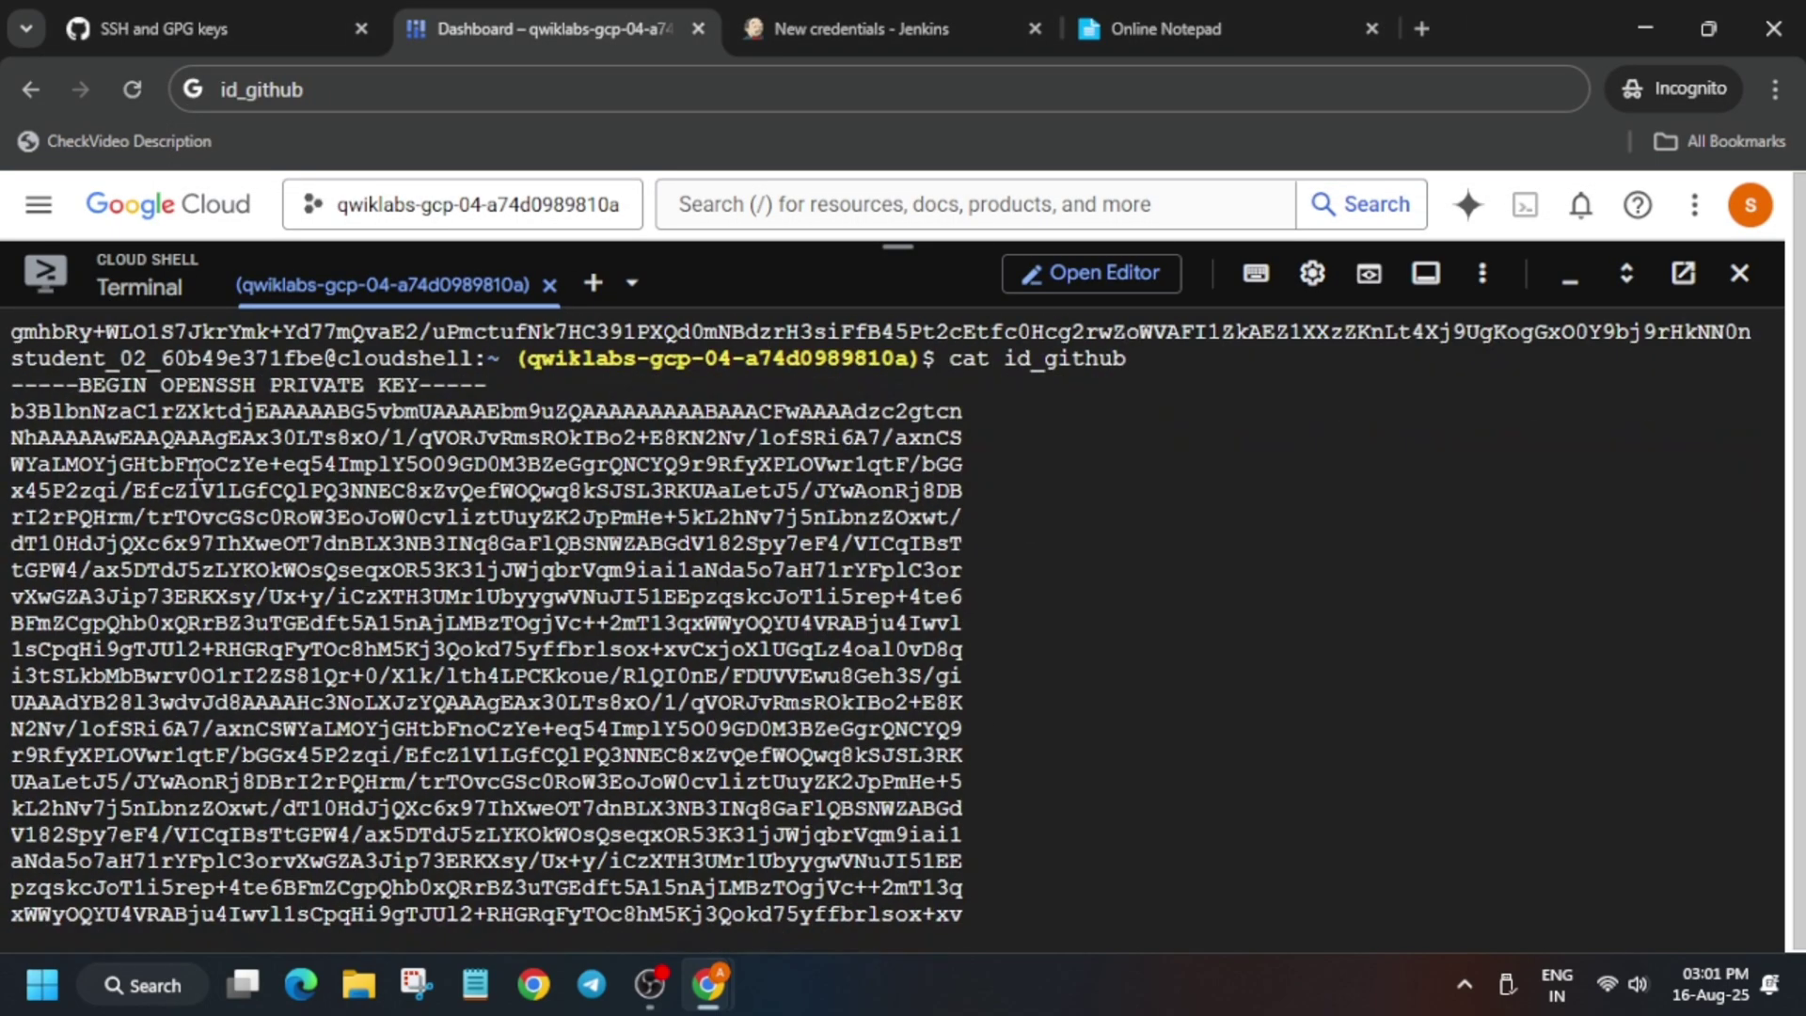
pyautogui.moveTo(17, 407); pyautogui.dragTo(883, 862)
pyautogui.hotkey('ctrl', '3')
pyautogui.hotkey('ctrl', 'v')
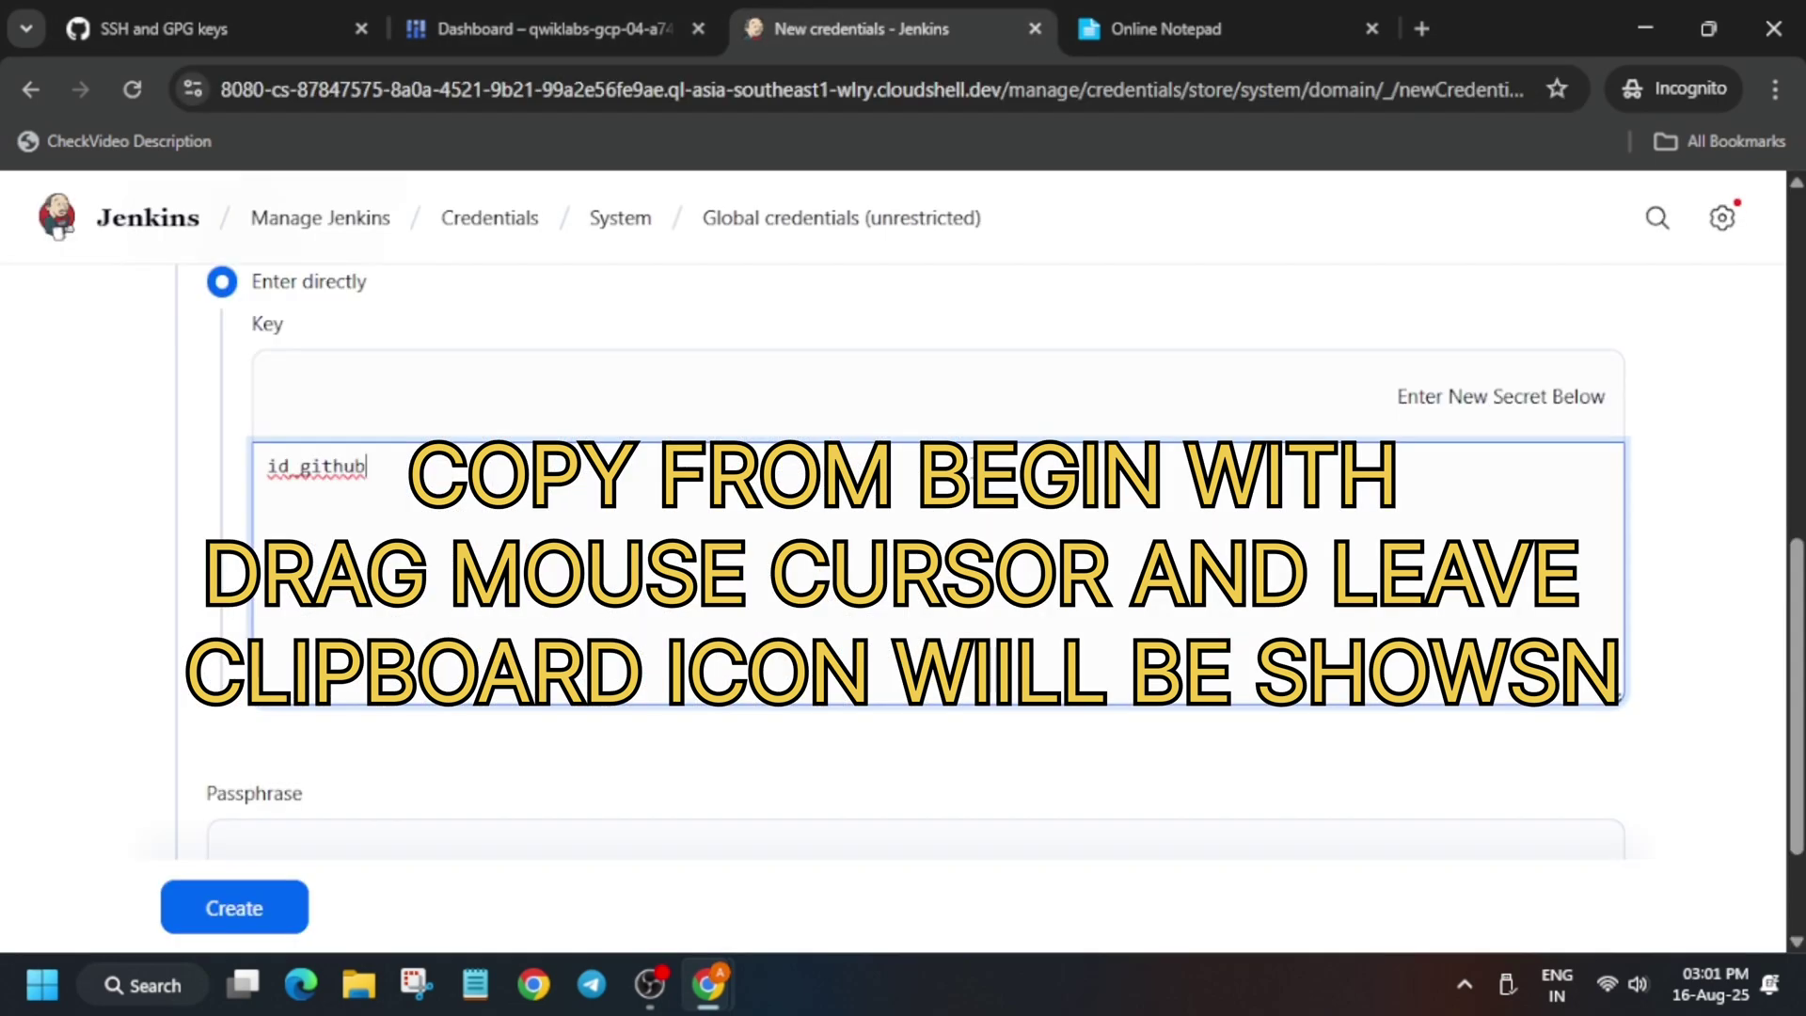
pyautogui.hotkey('ctrl', 'z')
# Step: Copy the entire printed private key from Cloud Shell into the Jenkins credential's private key field and create the credential
pyautogui.hotkey('ctrl', '2')
pyautogui.scroll(10, 1125, 730)
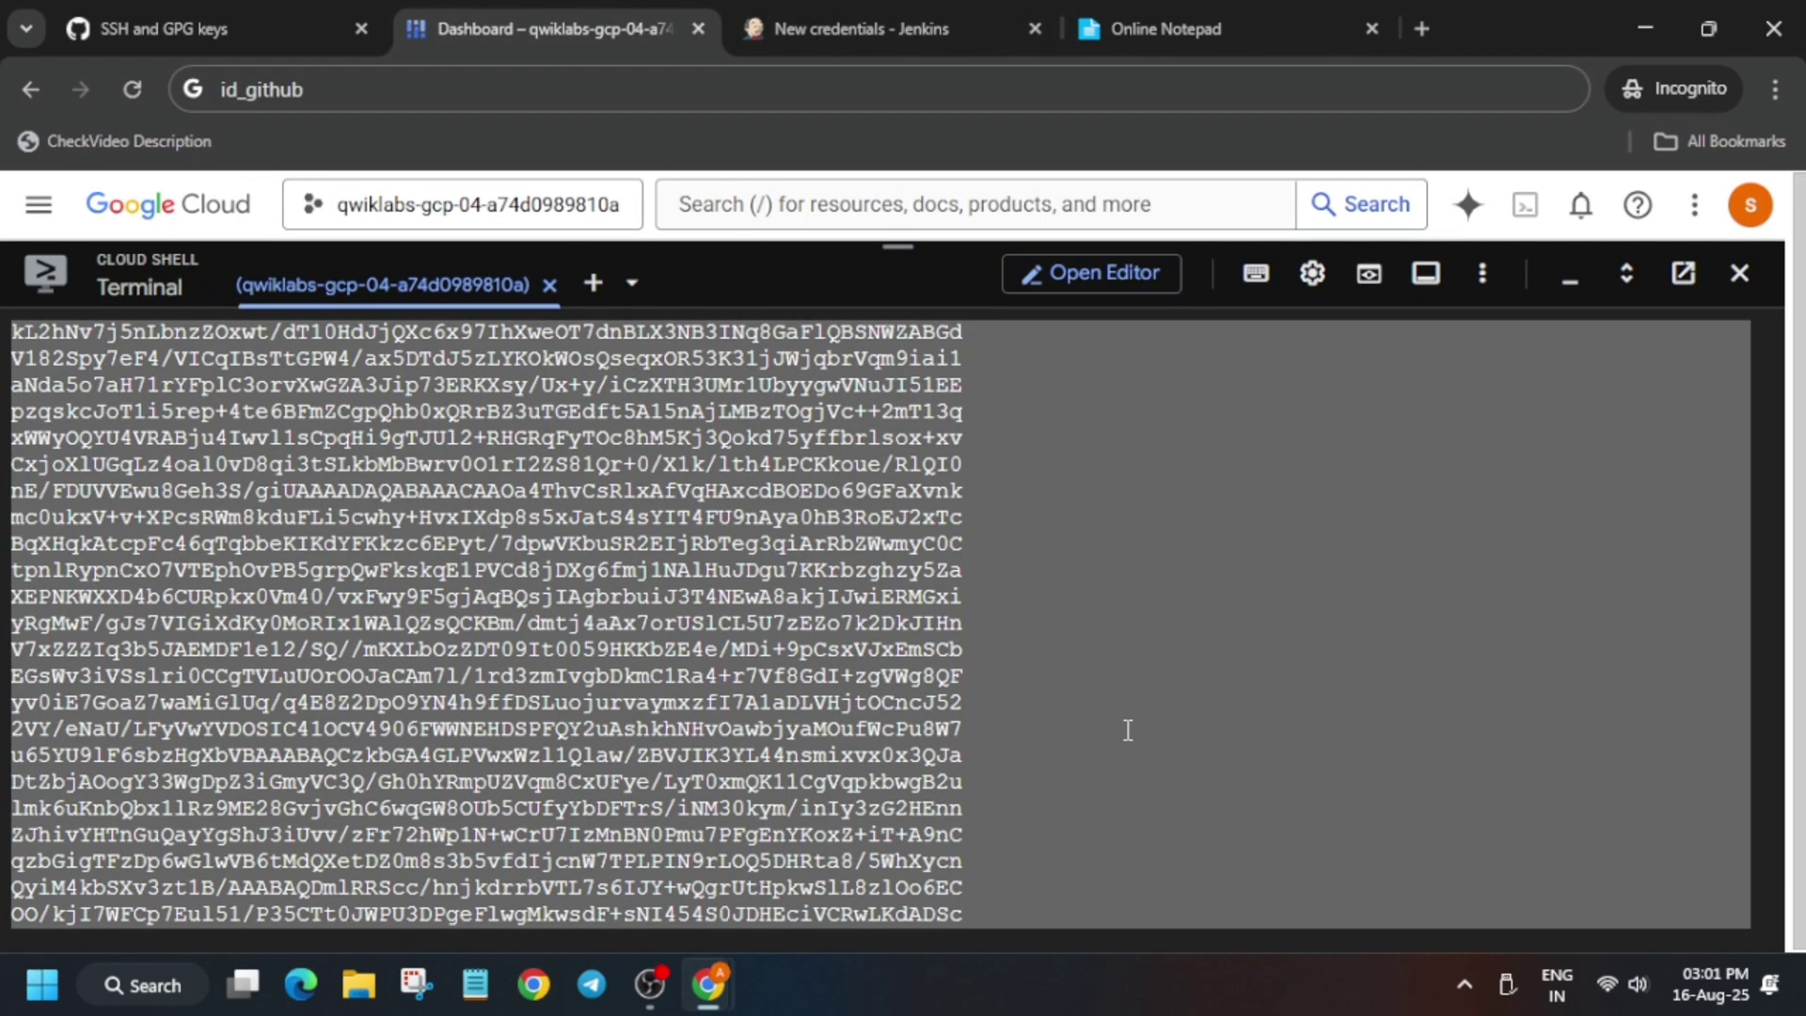
pyautogui.click(725, 649)
pyautogui.scroll(3, 771, 777)
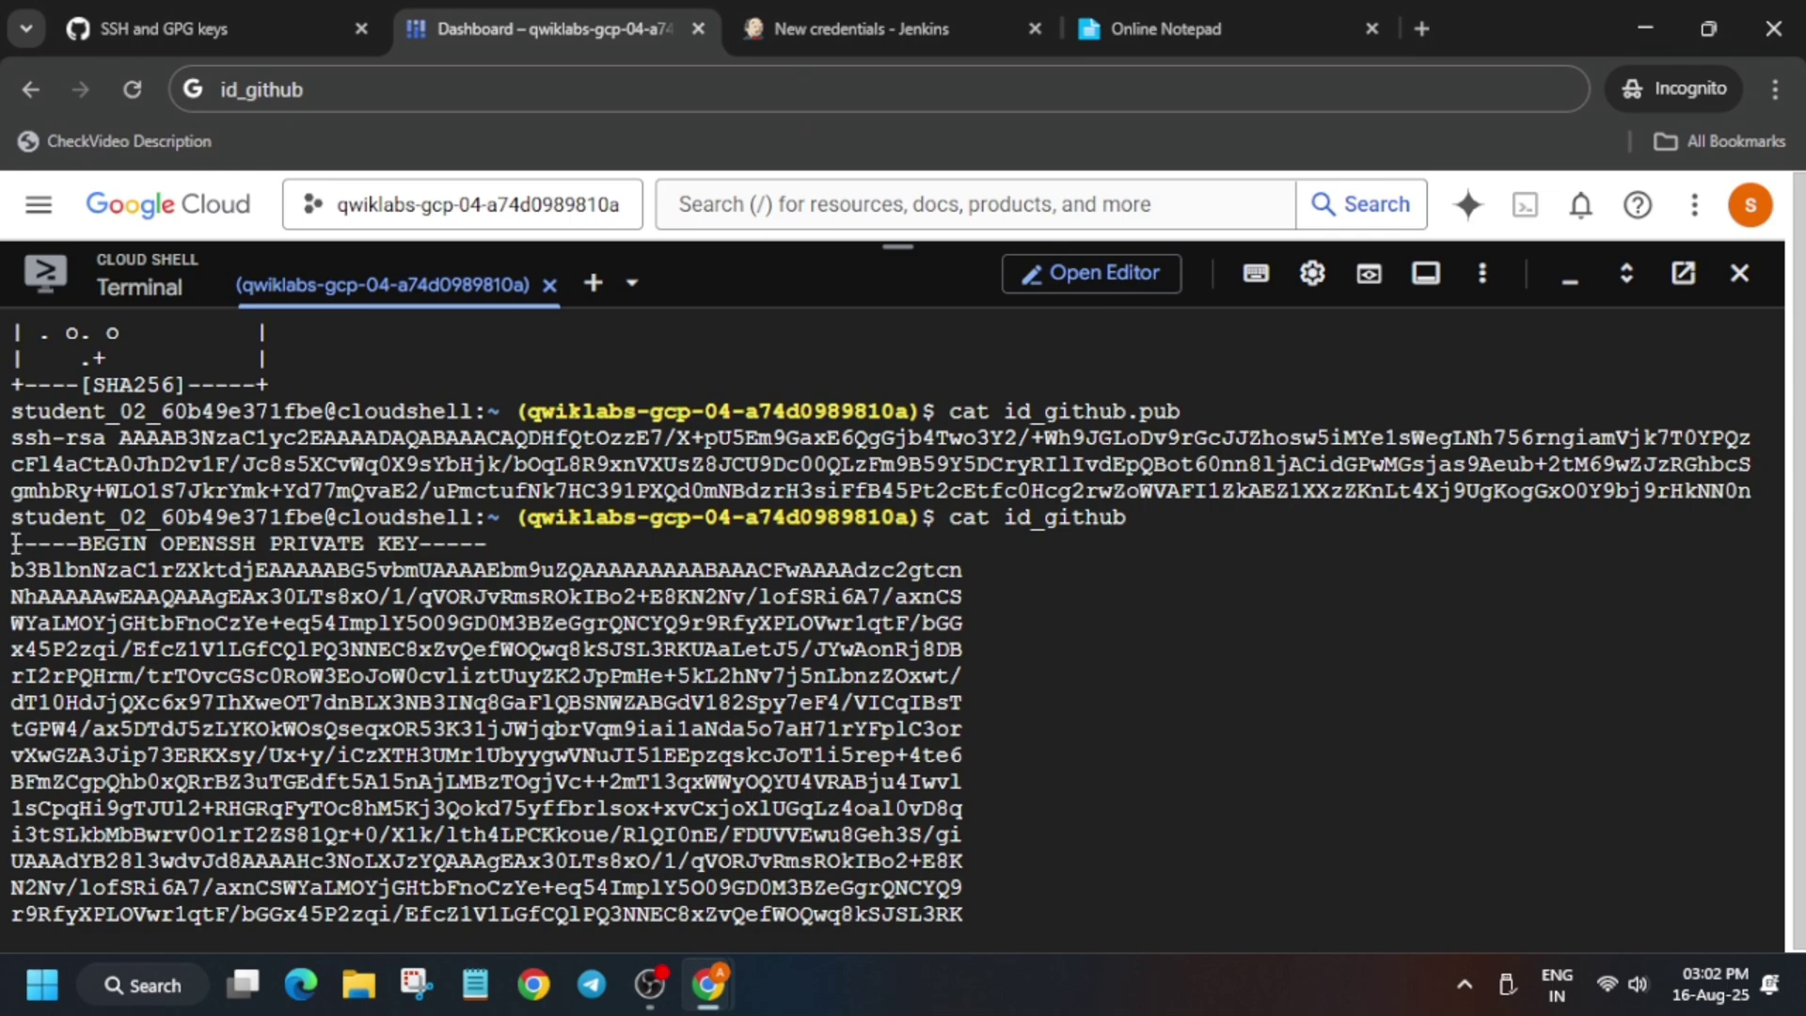
pyautogui.moveTo(14, 544); pyautogui.dragTo(506, 941)
pyautogui.hotkey('ctrl', 'c')
pyautogui.hotkey('ctrl', '3')
pyautogui.hotkey('ctrl', 'v')
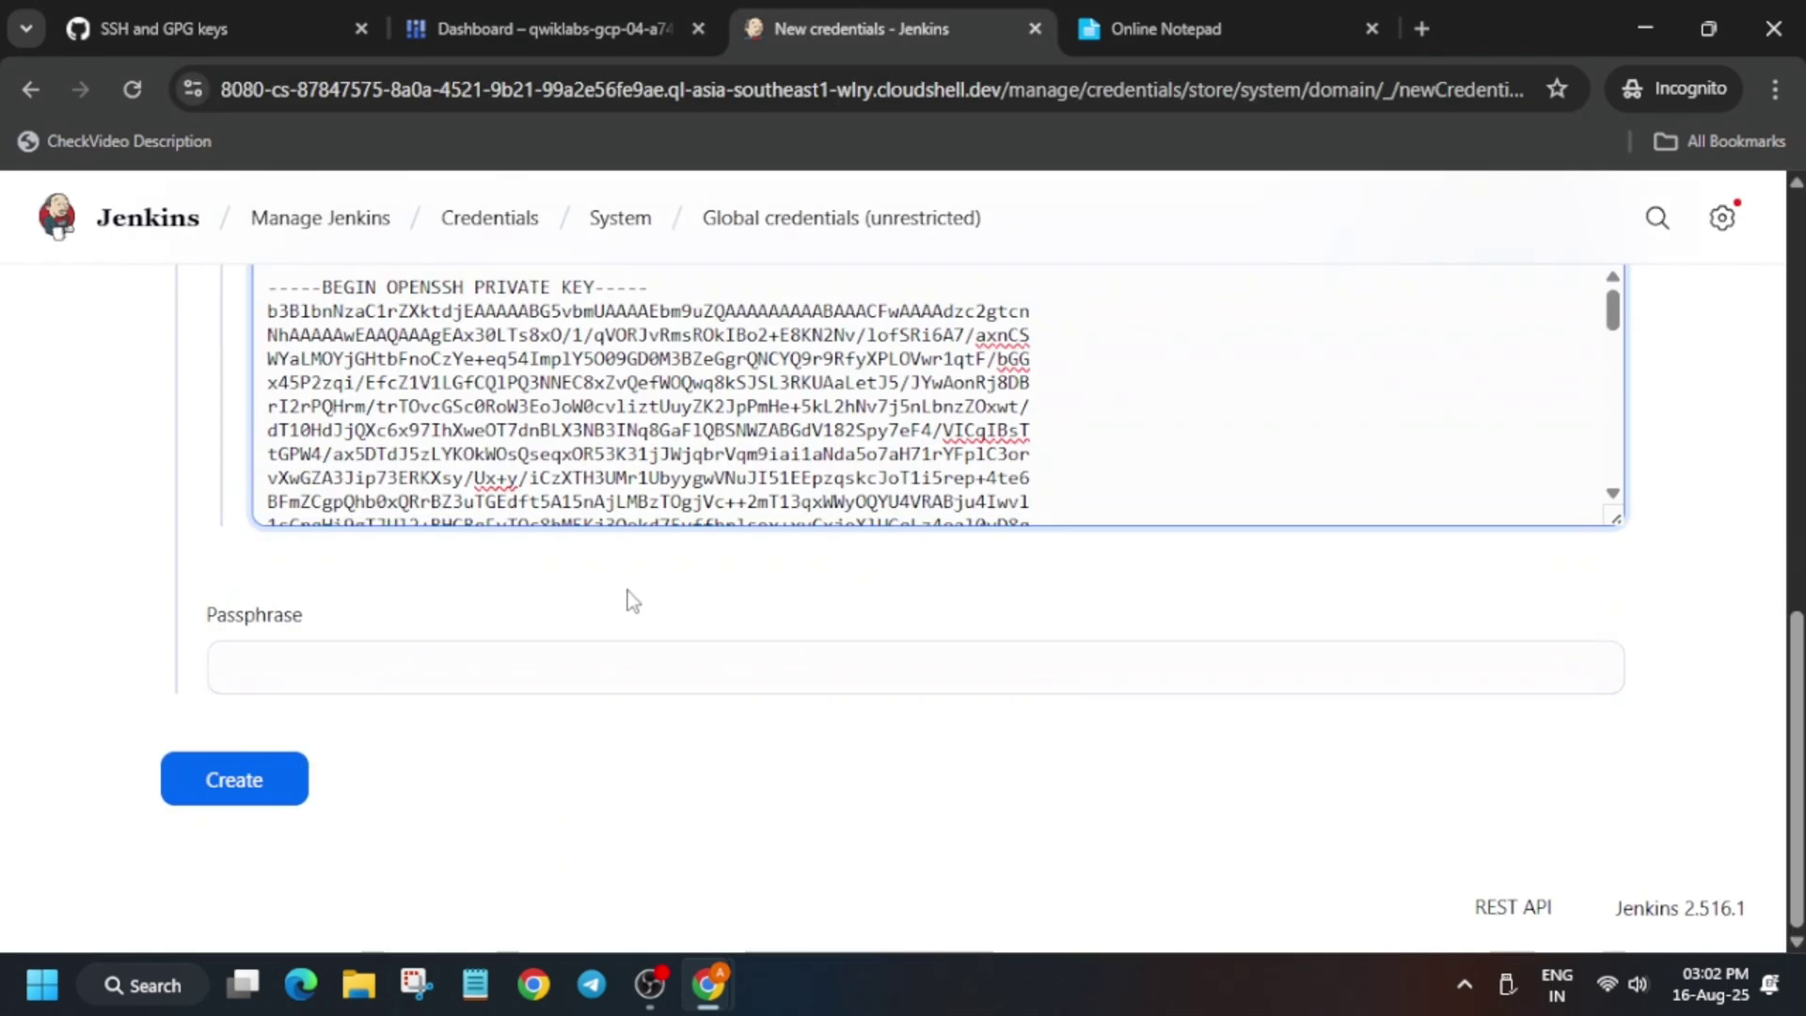
pyautogui.click(306, 777)
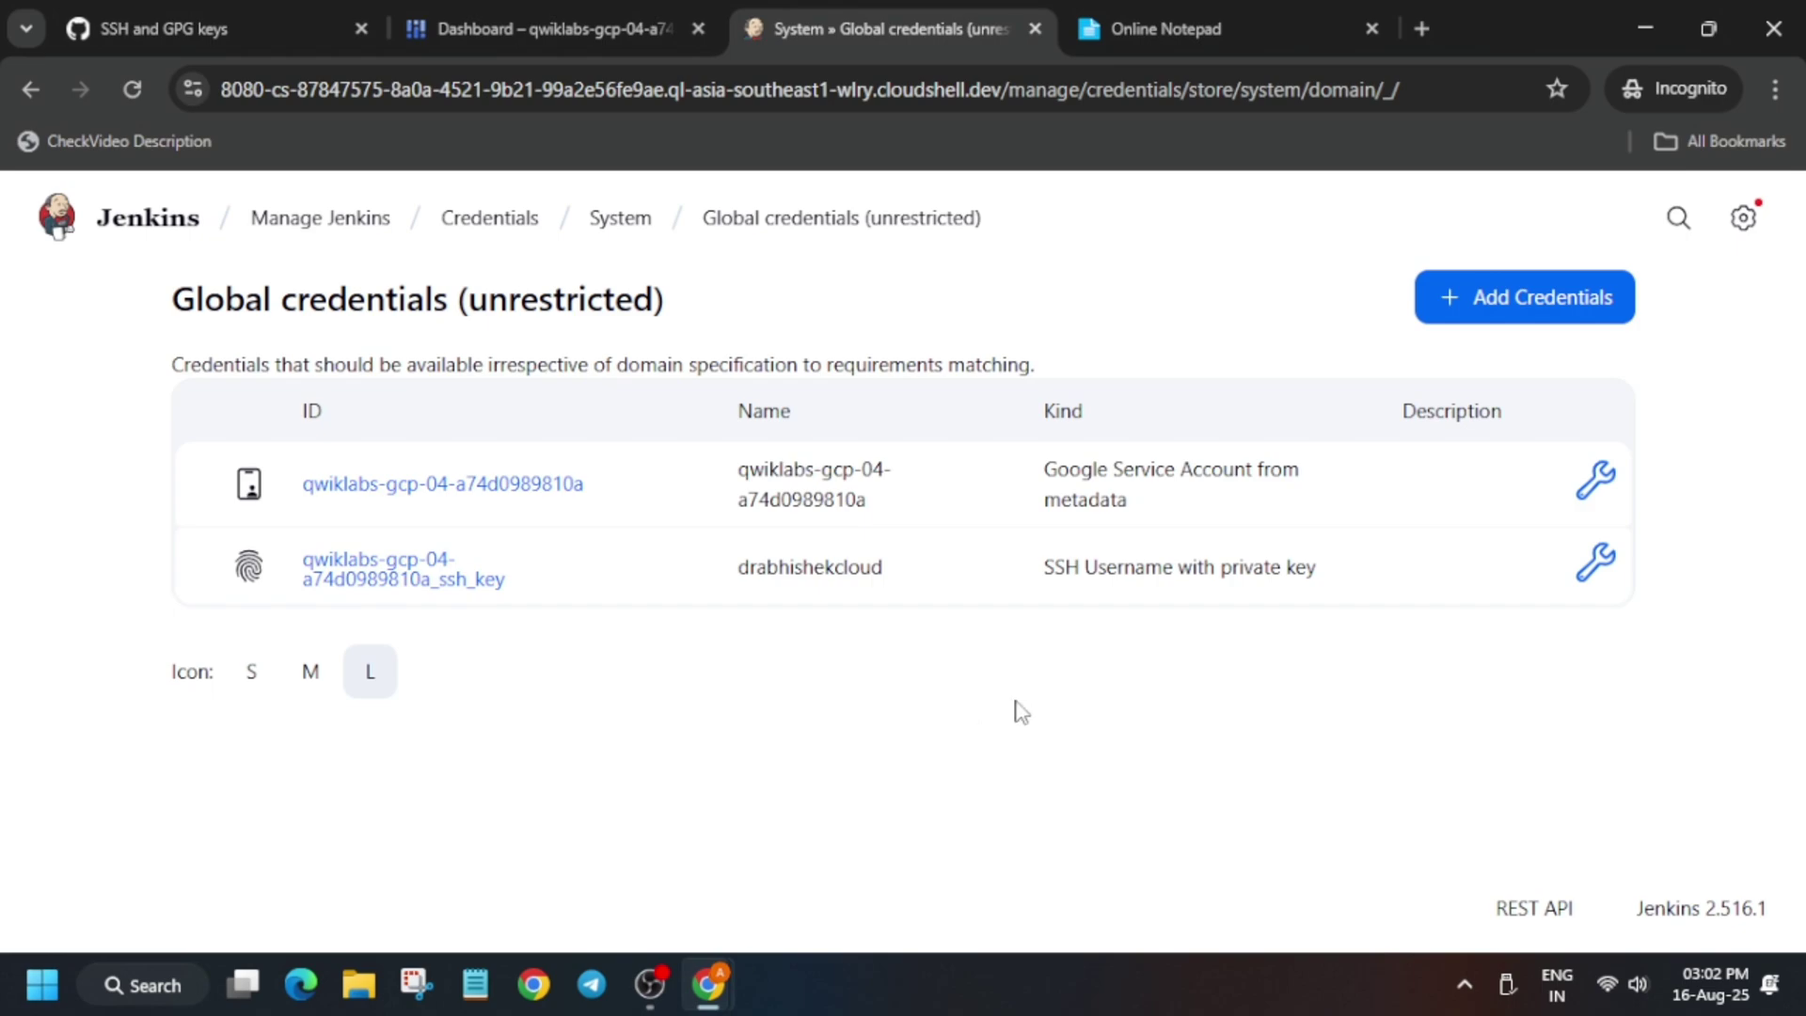
# Step: Run the lab's commands in Cloud Shell to write GitHub's RSA host key to known_hosts.github, make the file executable and print it
pyautogui.hotkey('alt', 'Tab')
pyautogui.scroll(-3, 1085, 658)
pyautogui.hotkey('alt', 'Tab')
pyautogui.hotkey('ctrl', '2')
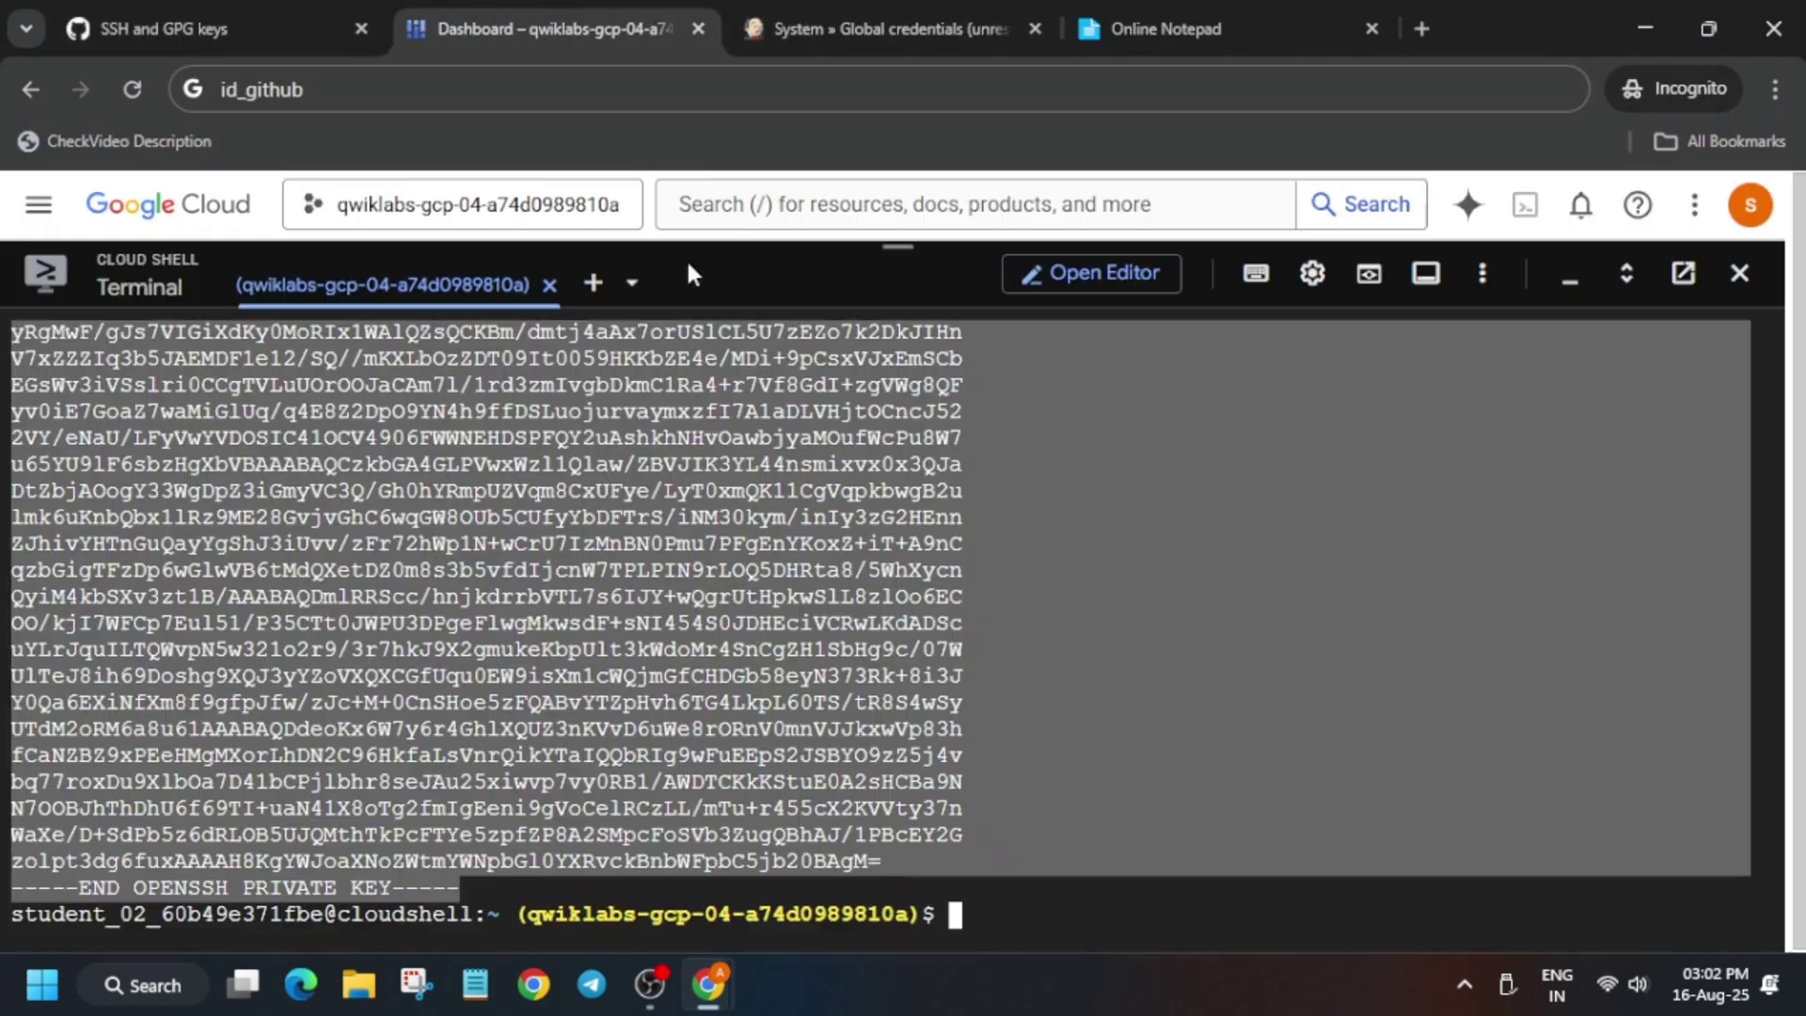
pyautogui.hotkey('ctrl', 'v')
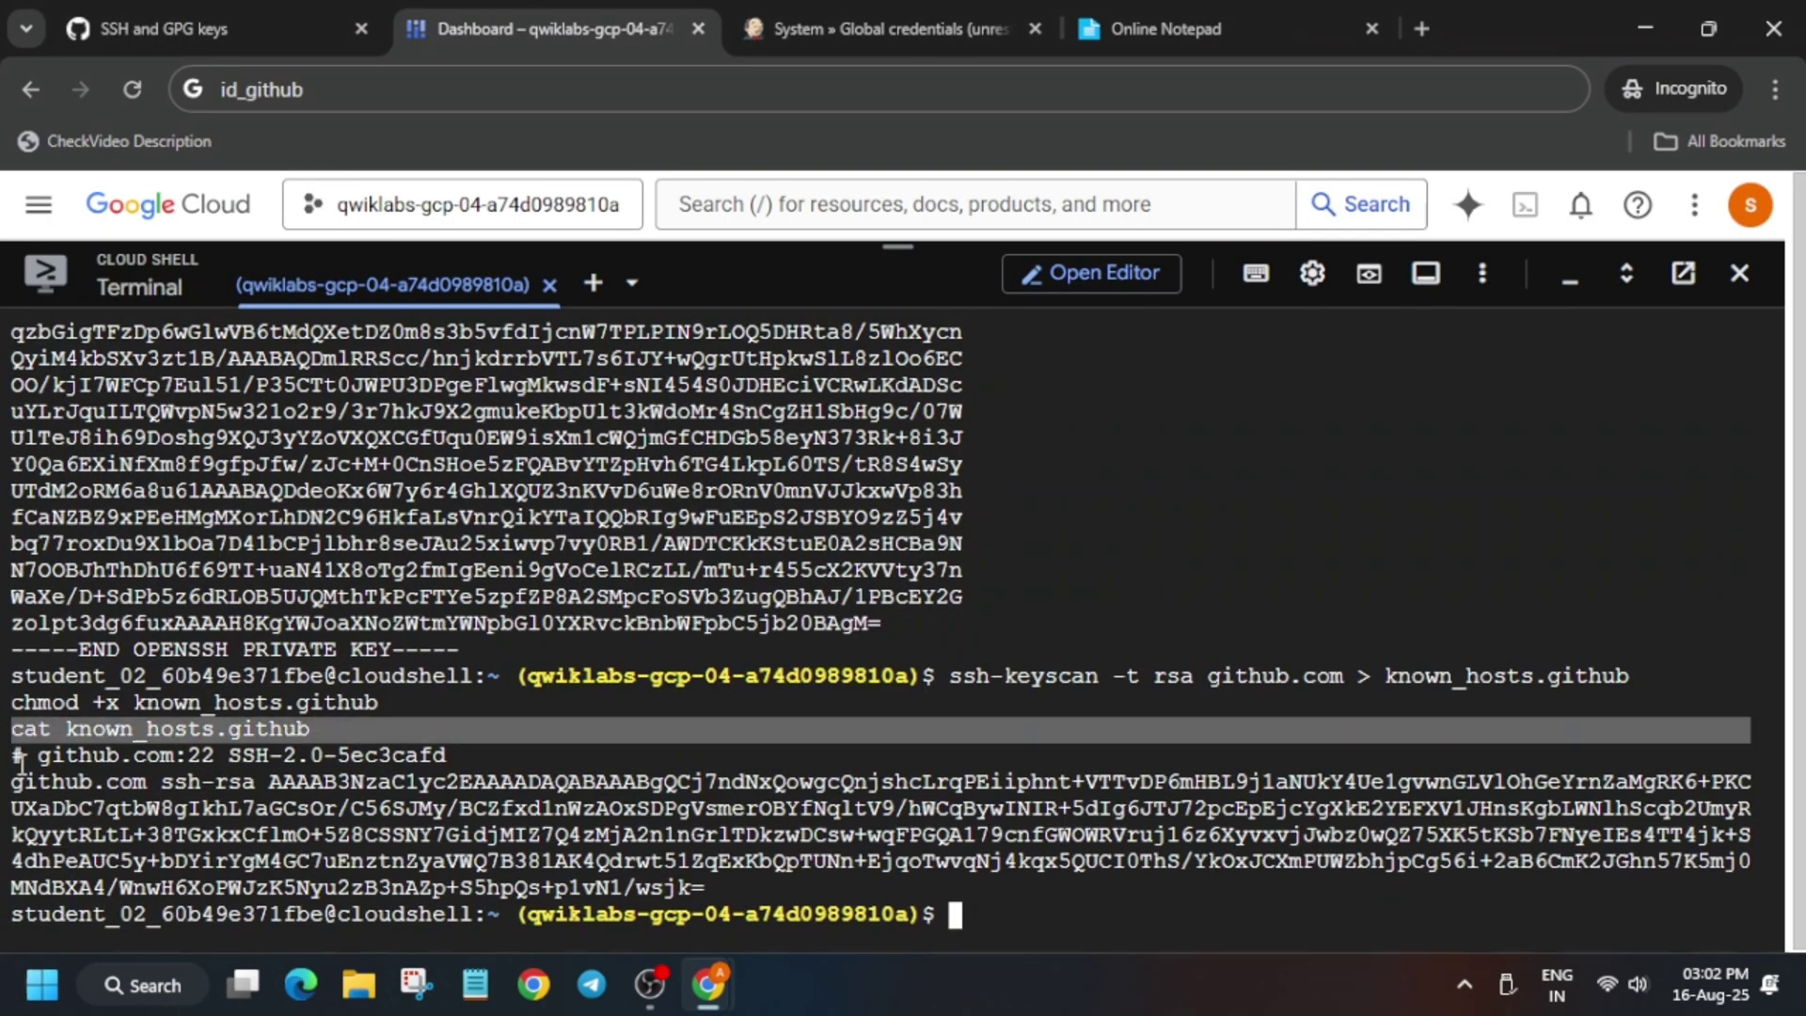
# Step: Set the Git host key verification strategy in Jenkins' security settings to Manually provided keys
pyautogui.click(875, 28)
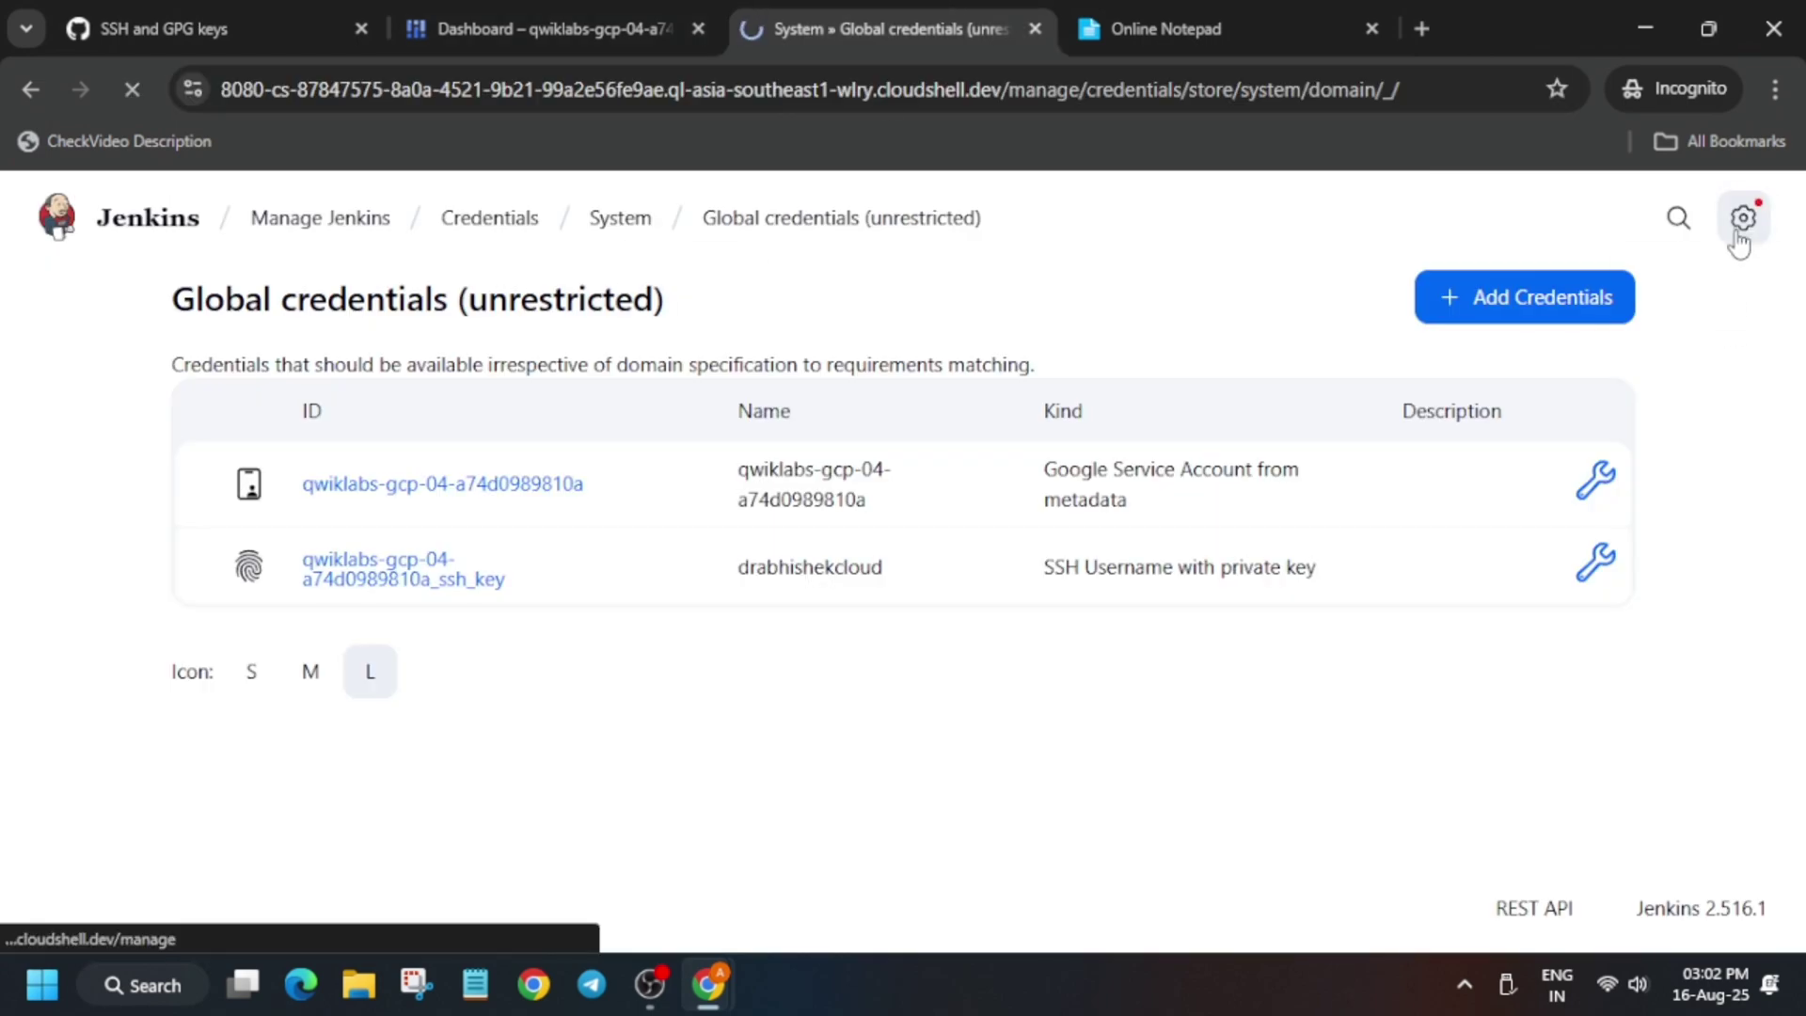
pyautogui.click(1722, 217)
pyautogui.scroll(-5, 778, 674)
pyautogui.scroll(4, 442, 738)
pyautogui.click(129, 520)
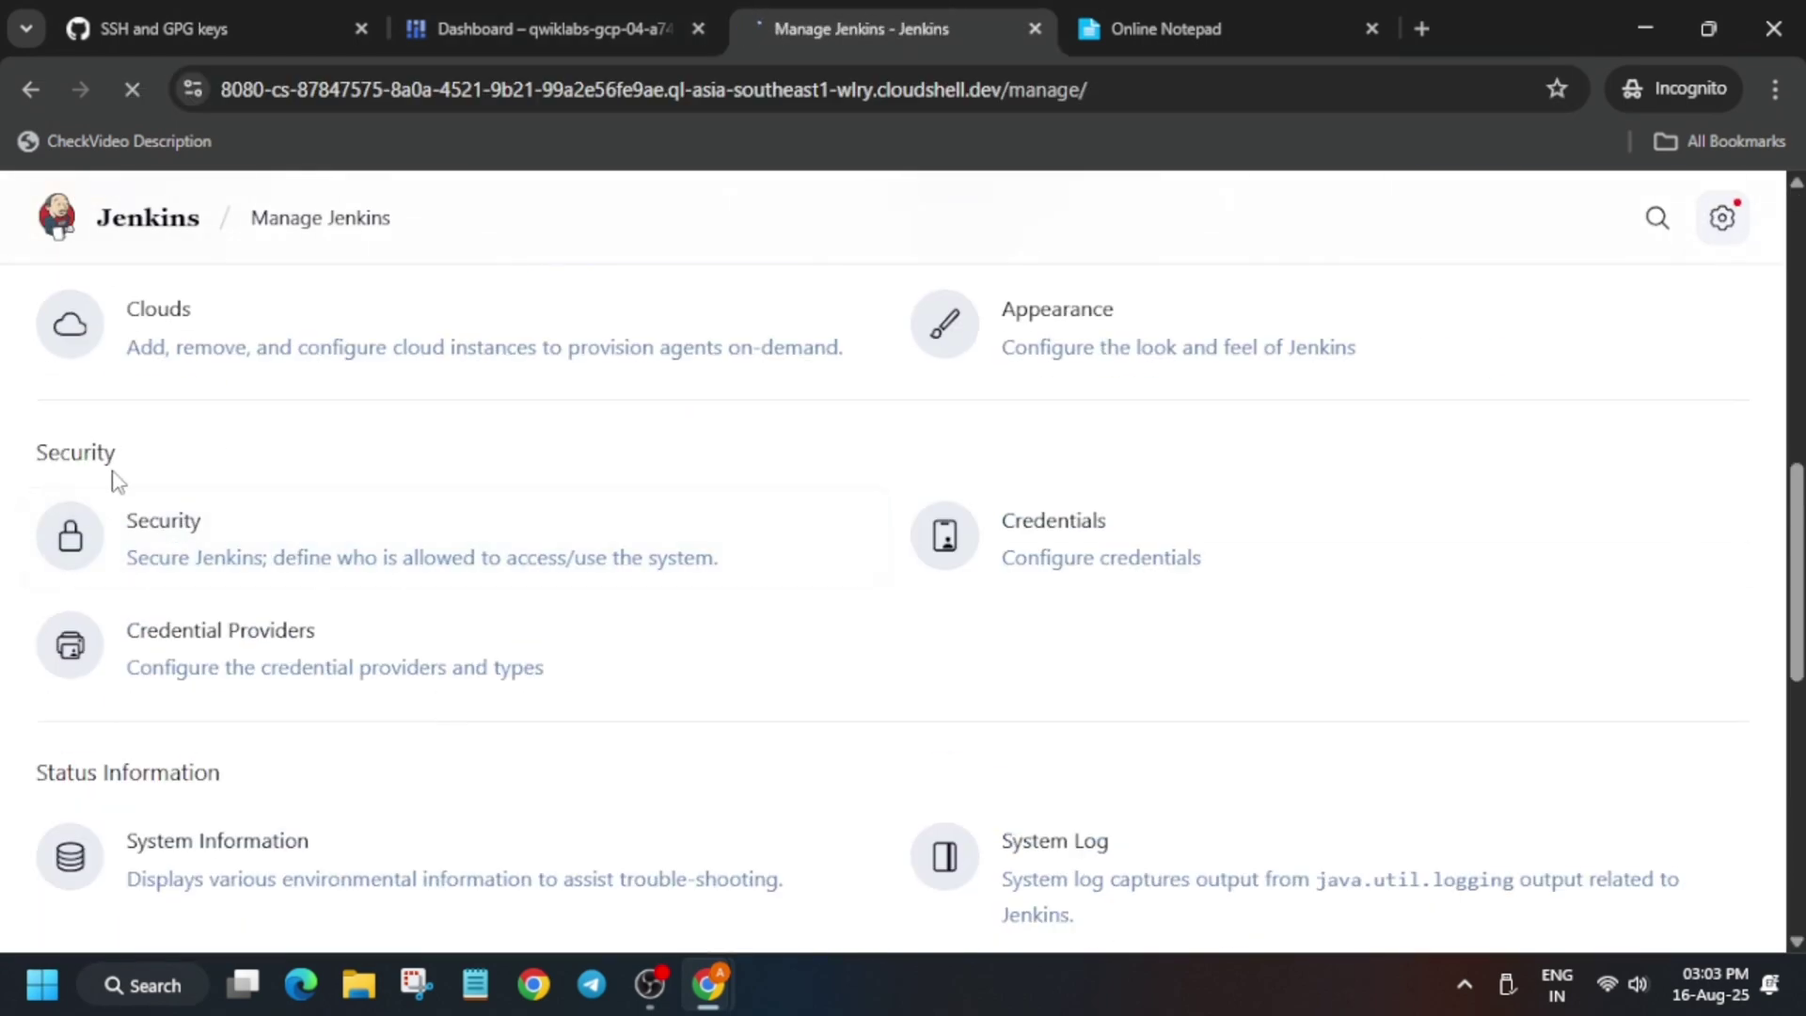
pyautogui.scroll(-15, 330, 658)
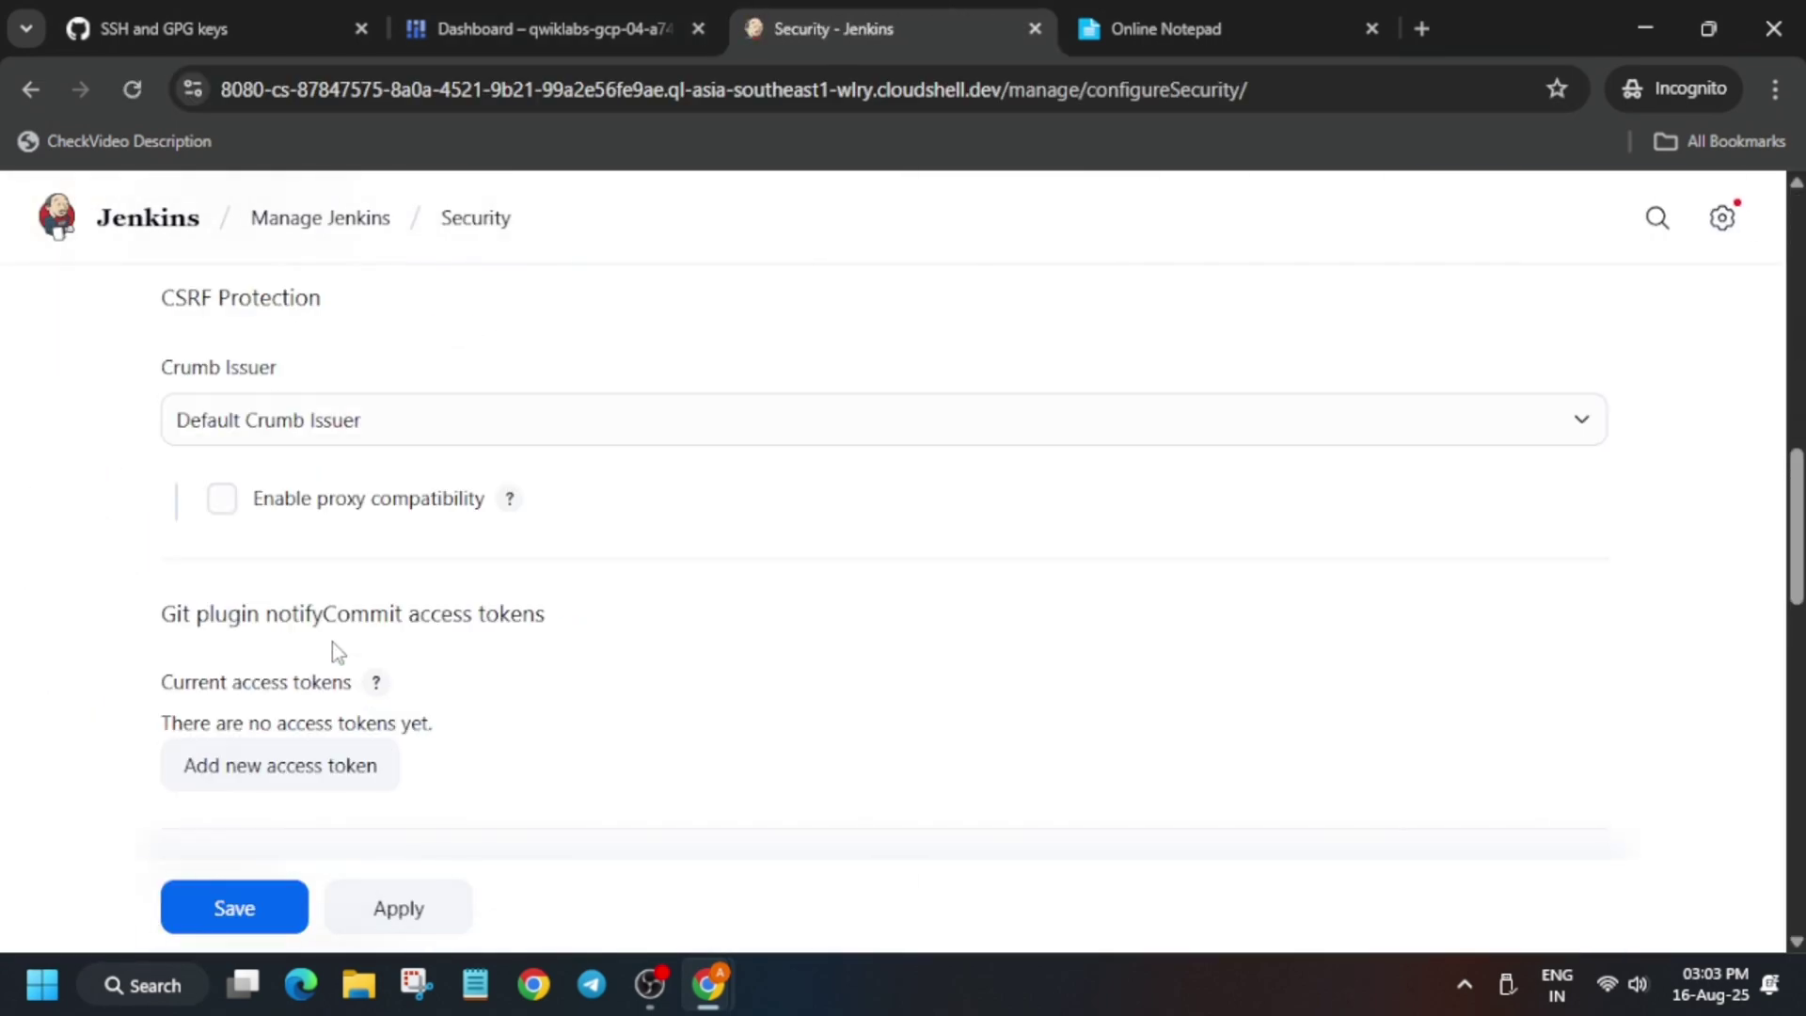
pyautogui.click(406, 494)
pyautogui.click(472, 613)
pyautogui.click(477, 629)
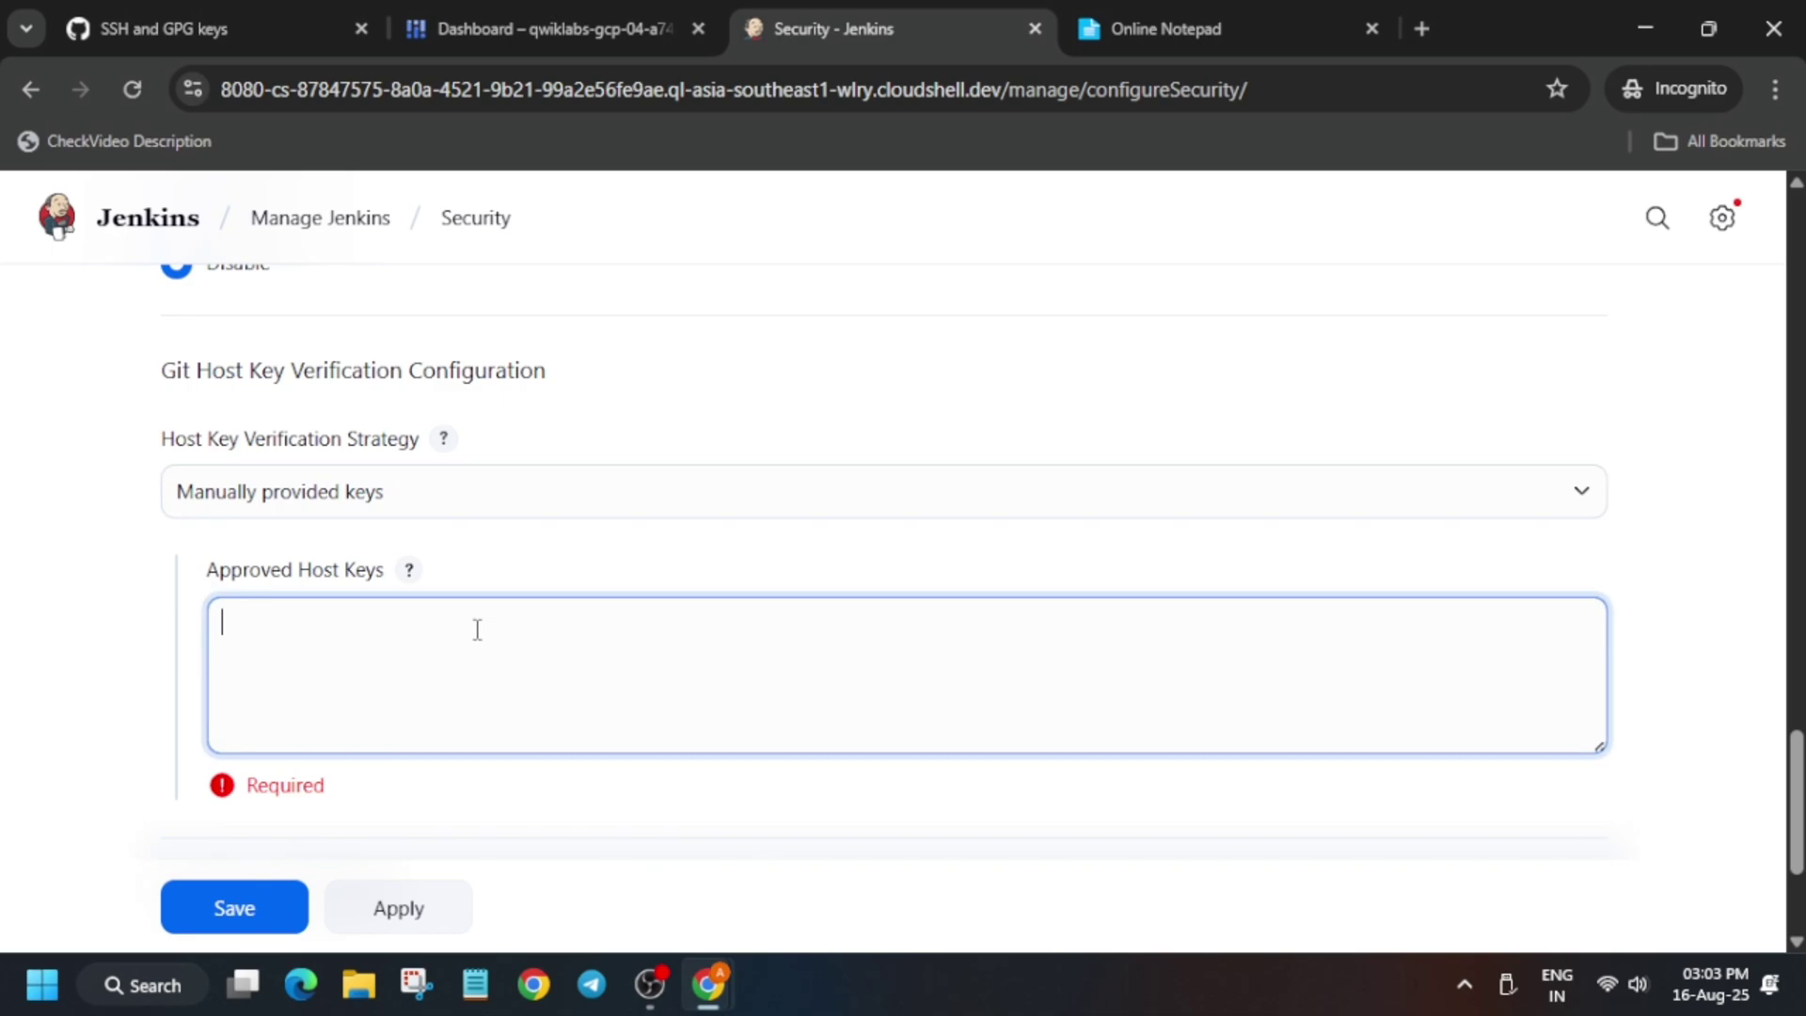
# Step: Copy the printed github.com host key from Cloud Shell into Approved Host Keys and save the security settings
pyautogui.hotkey('ctrl', 'shift', 'Tab')
pyautogui.moveTo(15, 677); pyautogui.dragTo(705, 811)
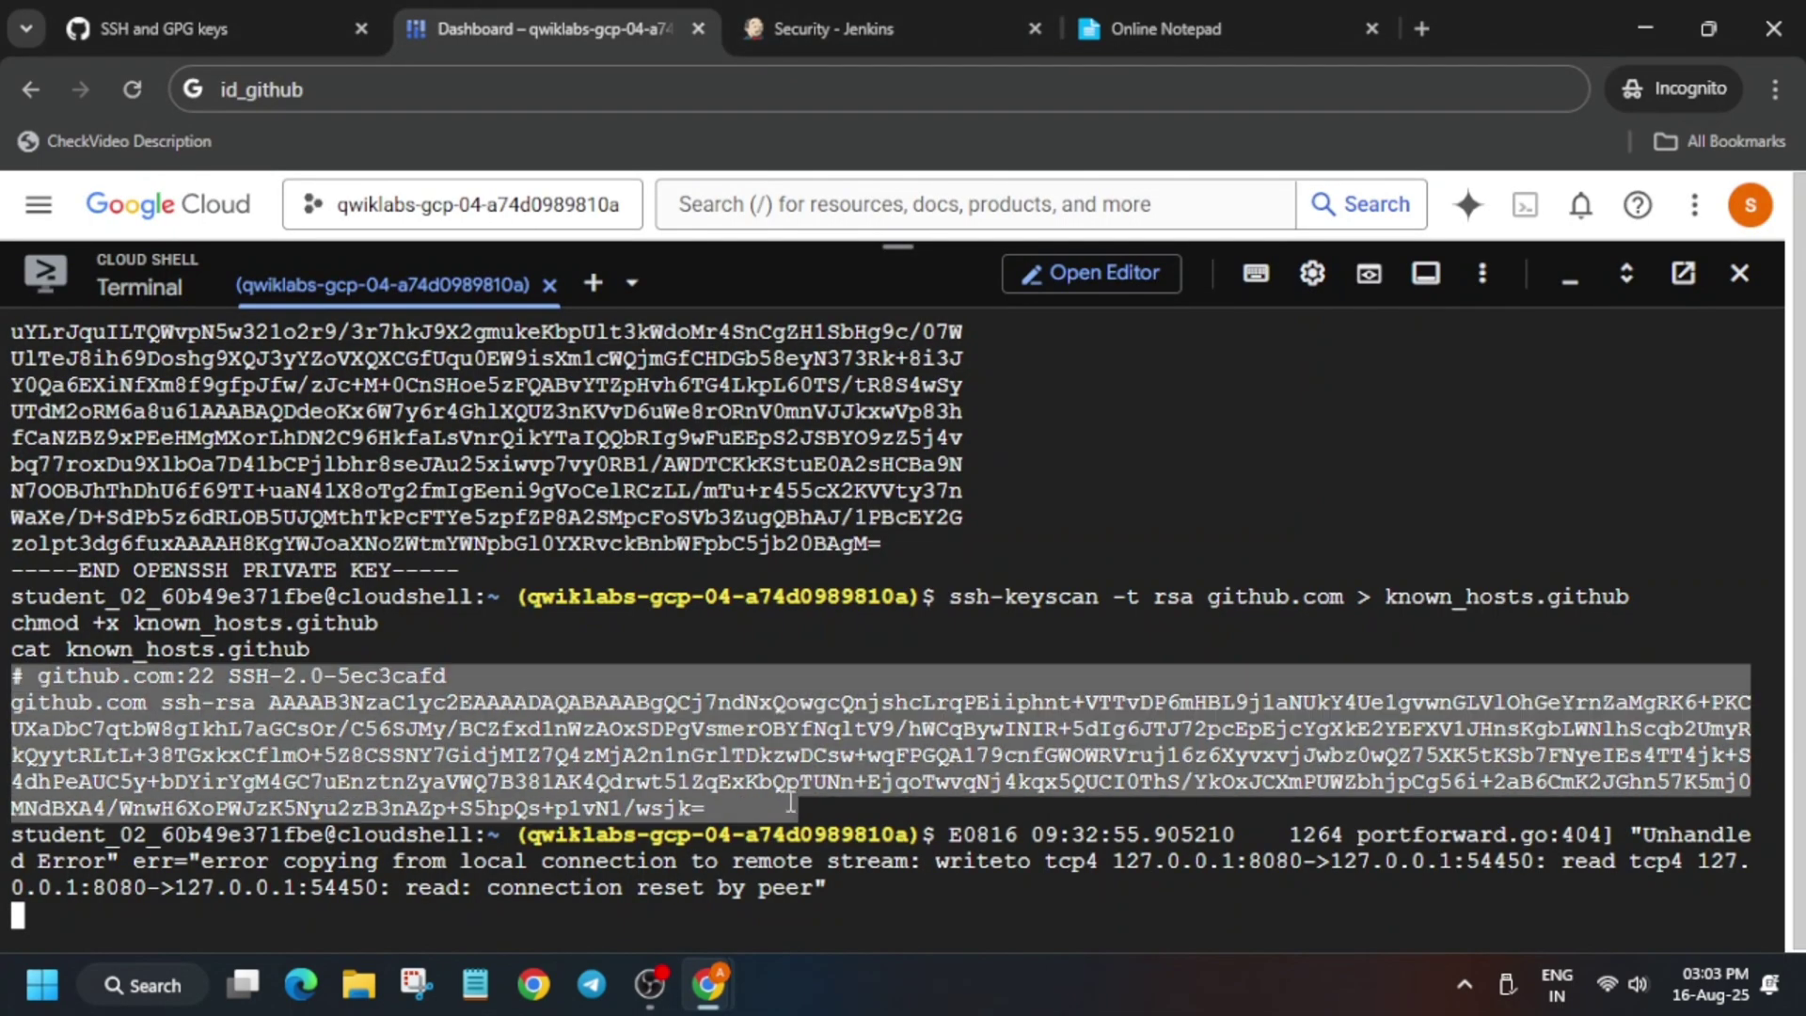
pyautogui.hotkey('ctrl', 'c')
pyautogui.hotkey('ctrl', 'Tab')
pyautogui.hotkey('ctrl', 'v')
pyautogui.hotkey('ctrl', 'shift', 'Tab')
pyautogui.moveTo(23, 677); pyautogui.dragTo(705, 811)
pyautogui.hotkey('ctrl', 'c')
pyautogui.hotkey('ctrl', 'Tab')
pyautogui.scroll(2, 538, 750)
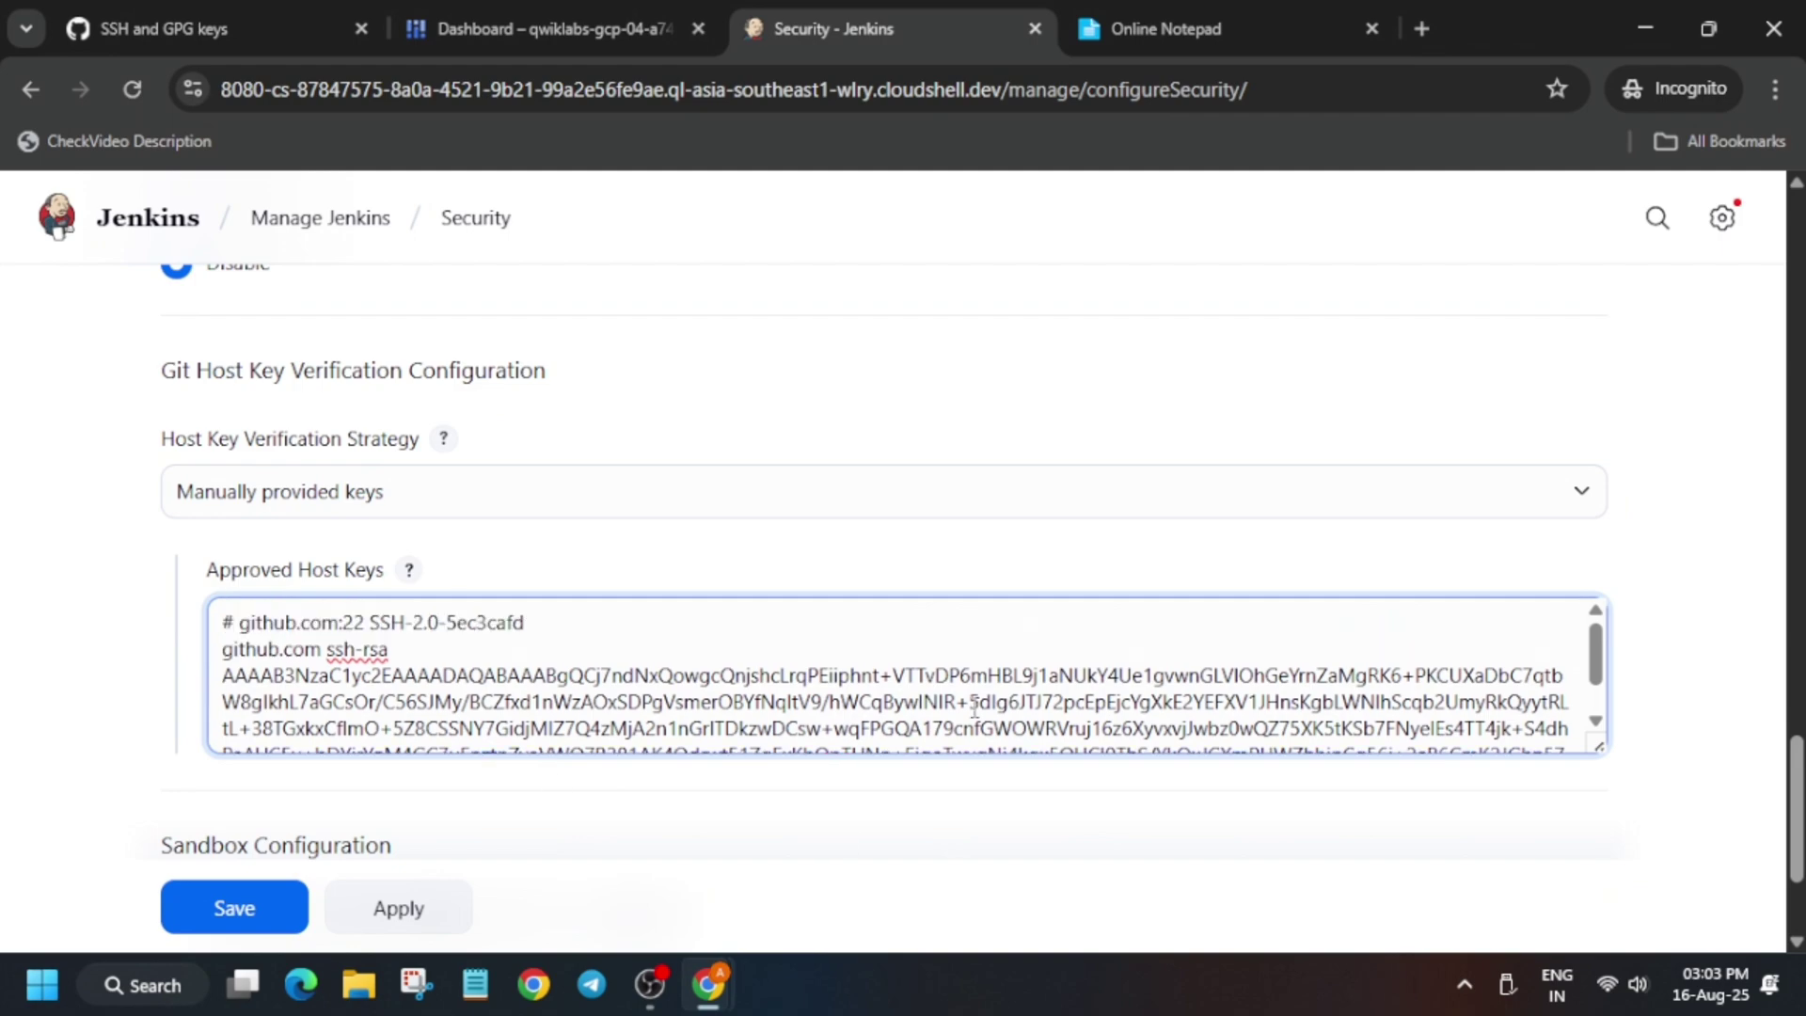
pyautogui.scroll(-4, 1066, 544)
pyautogui.click(251, 871)
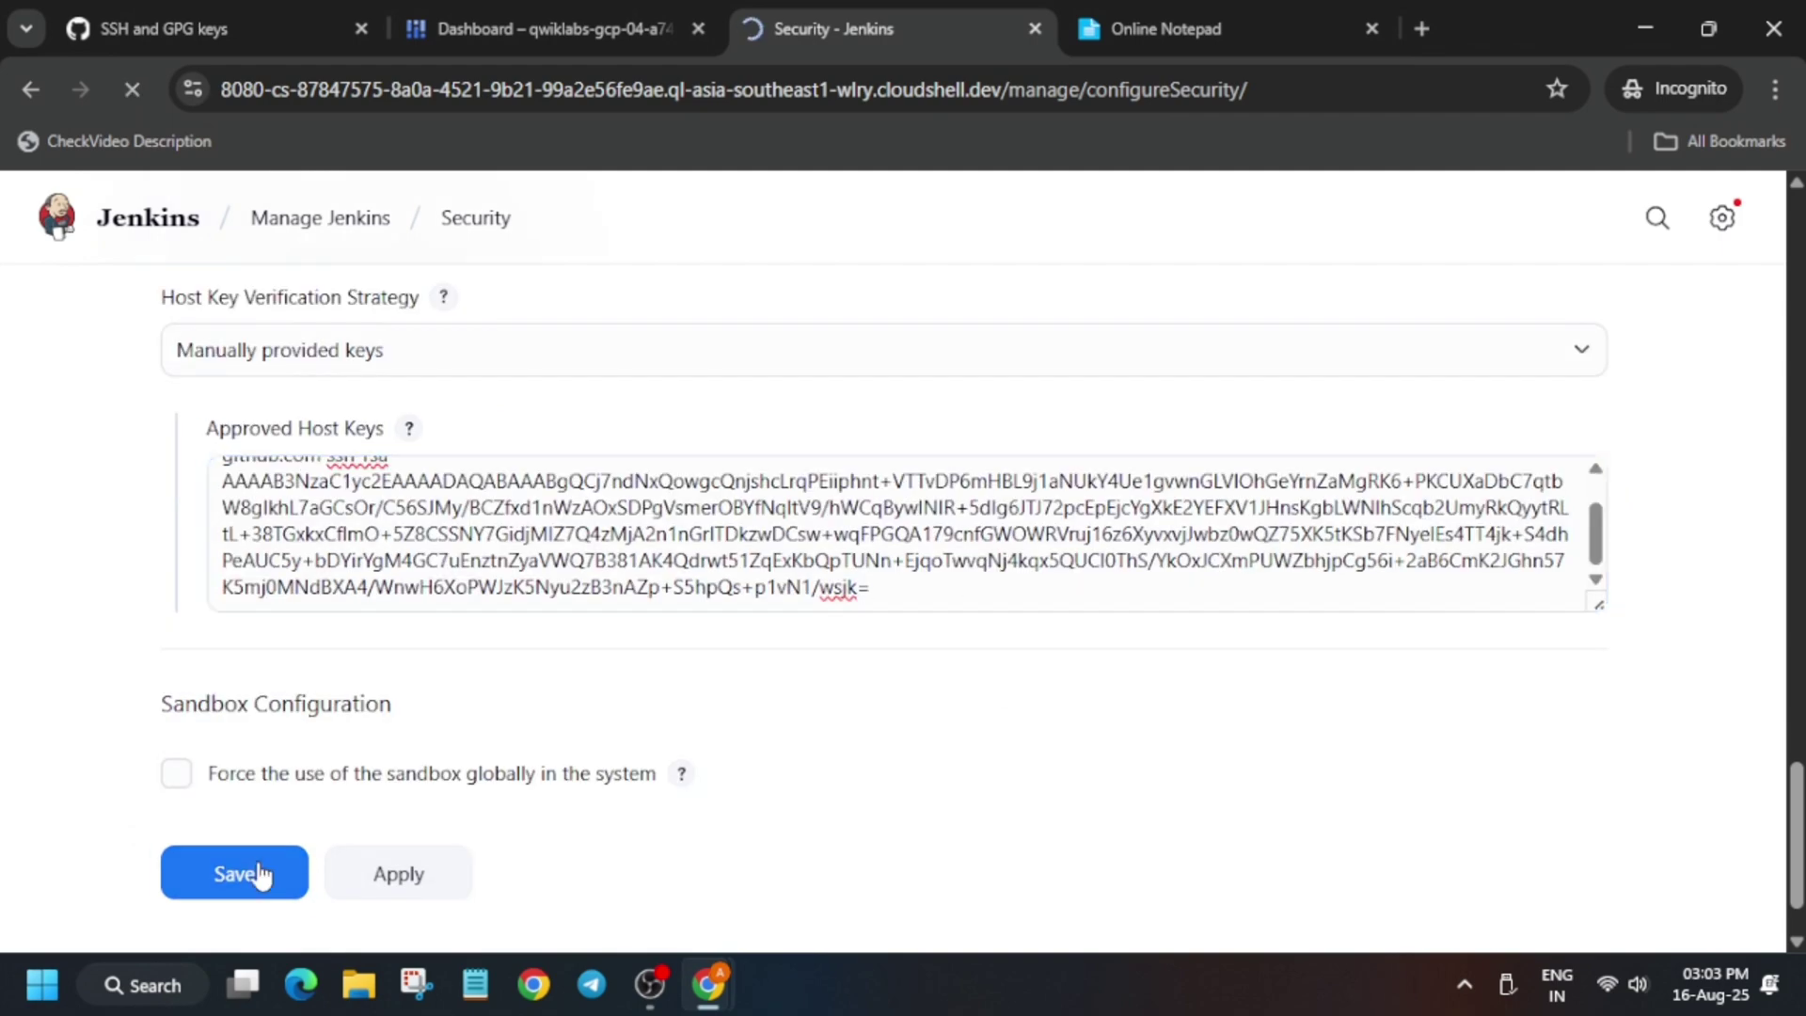
# Step: Create a Multibranch Pipeline item in Jenkins named sample-app, copying the name from the lab instructions
pyautogui.hotkey('alt', 'Tab')
pyautogui.hotkey('alt', 'Tab')
pyautogui.hotkey('alt', 'Tab')
pyautogui.scroll(-5, 809, 631)
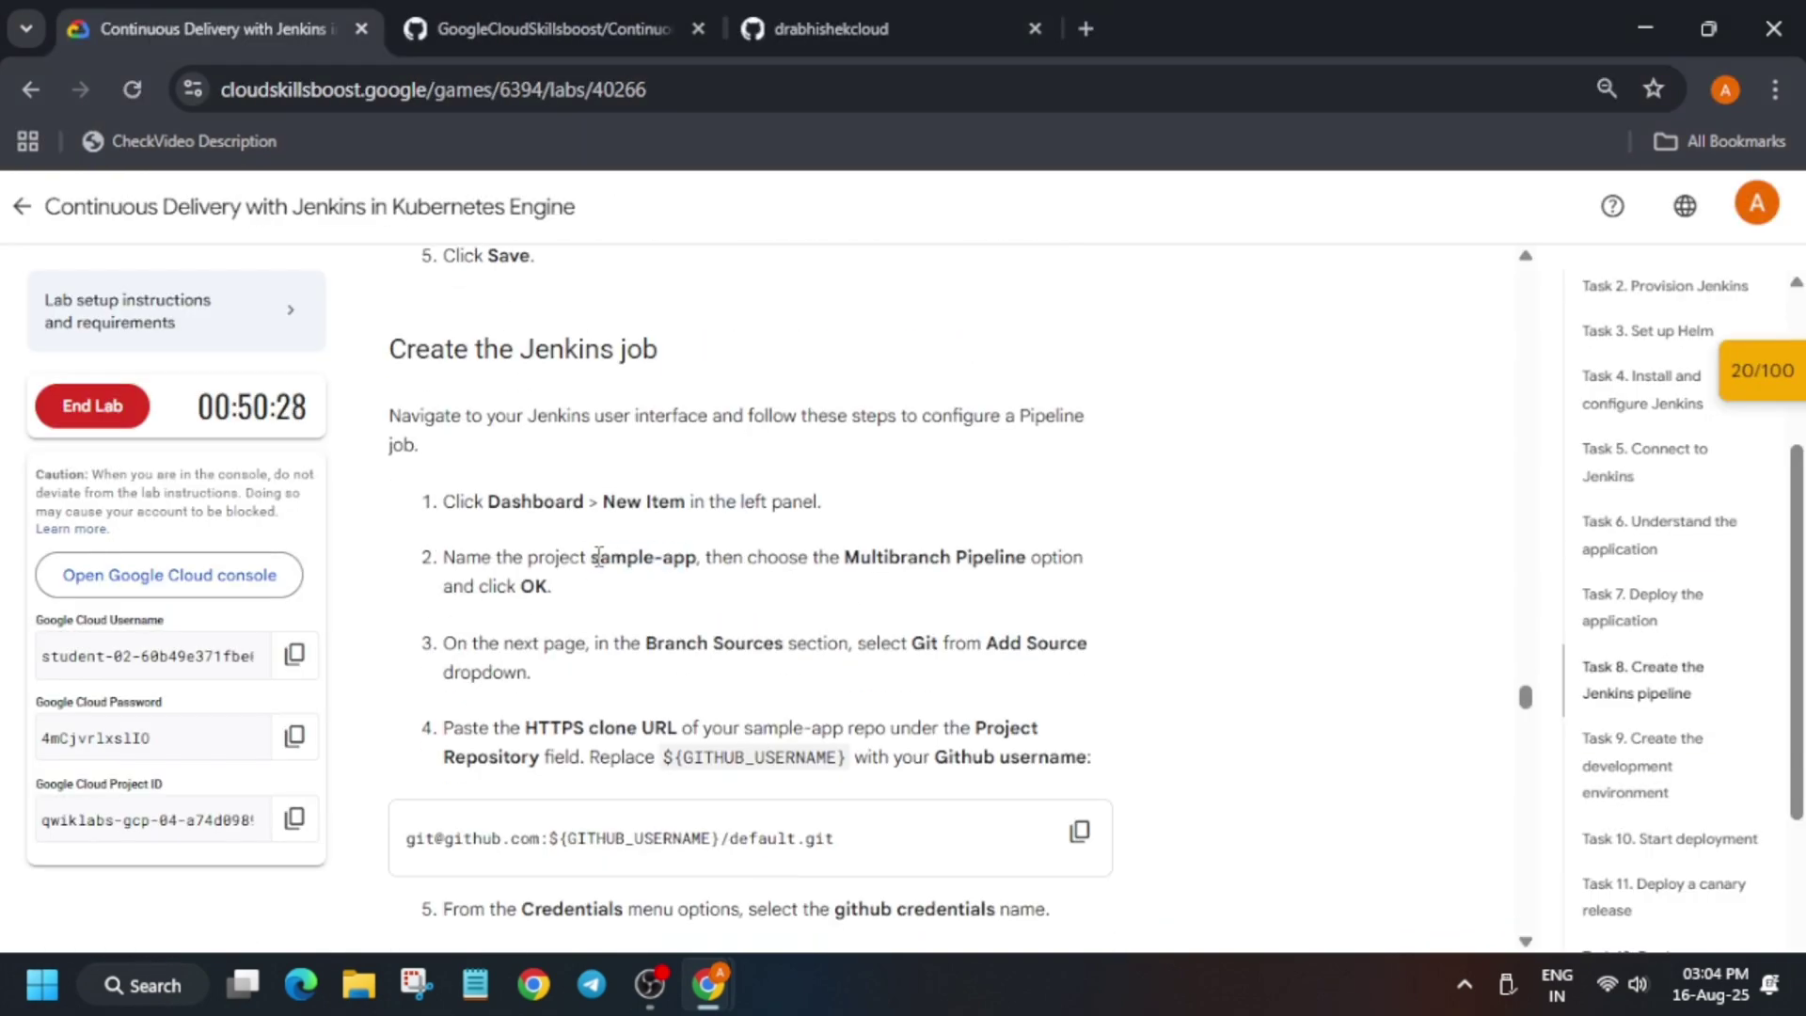
pyautogui.moveTo(594, 557); pyautogui.dragTo(696, 558)
pyautogui.hotkey('alt', 'Tab')
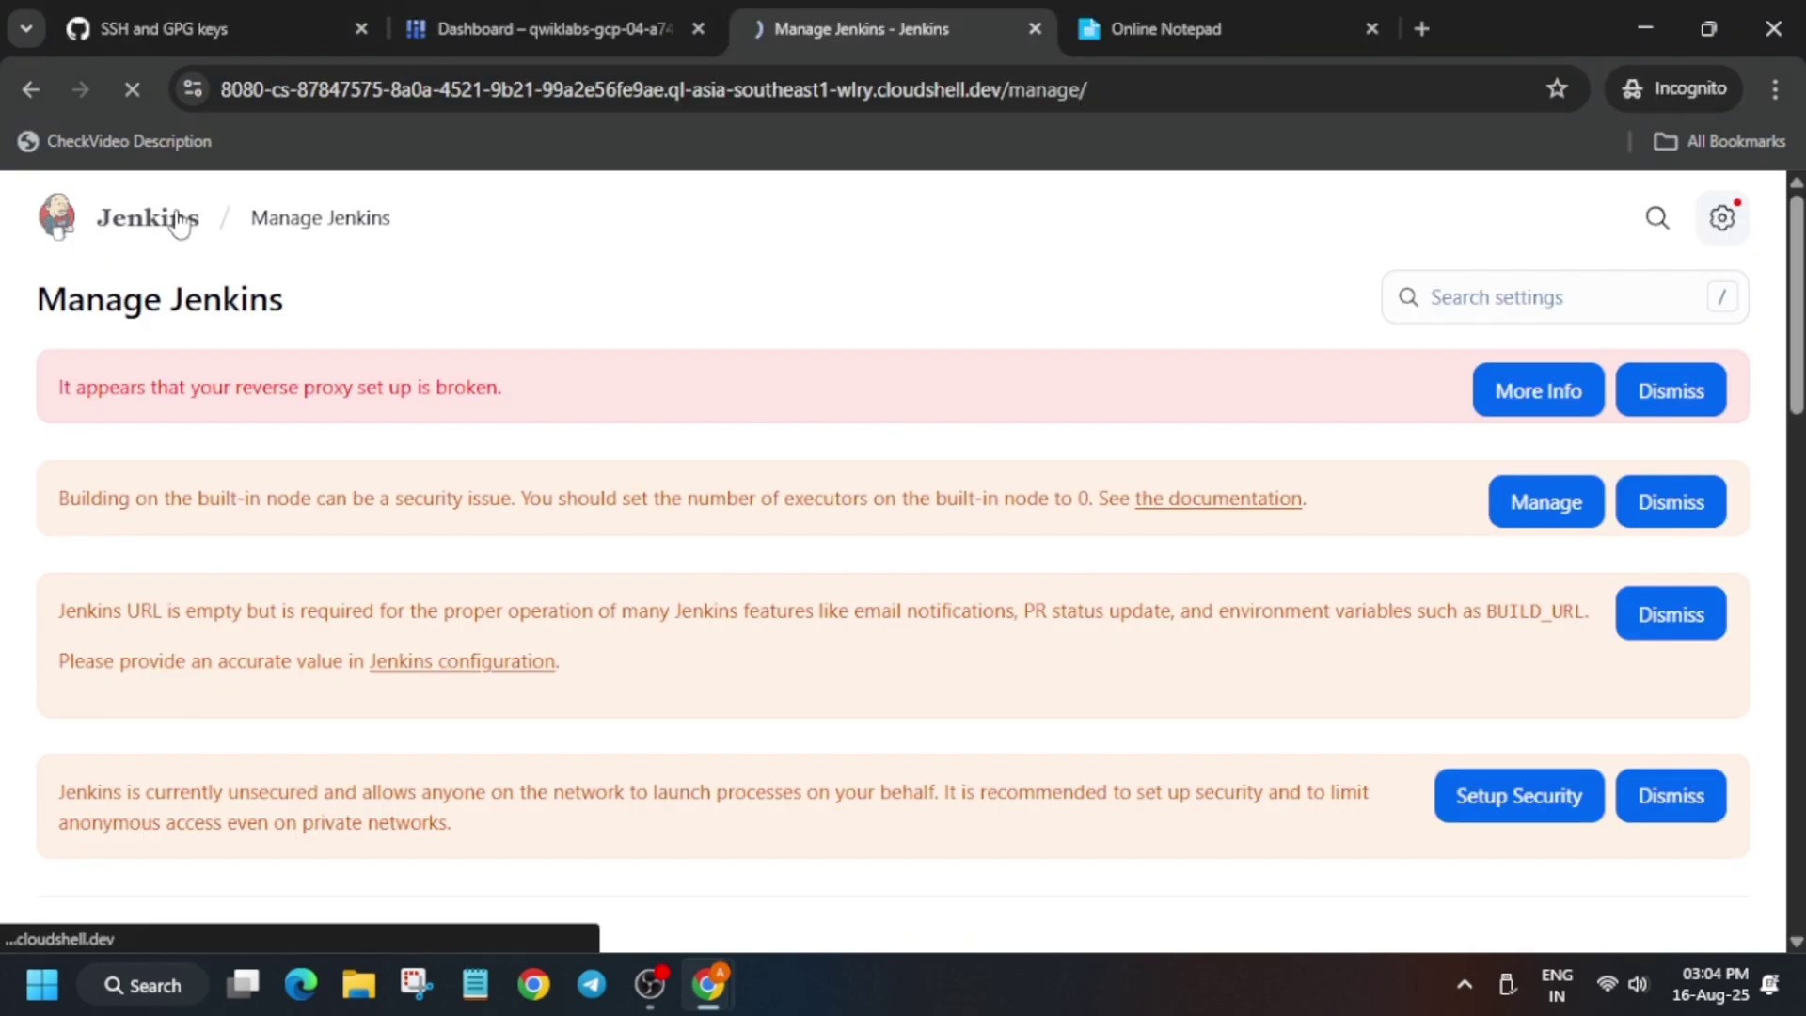
pyautogui.click(173, 222)
pyautogui.click(103, 291)
pyautogui.hotkey('ctrl', 'v')
pyautogui.scroll(-5, 528, 512)
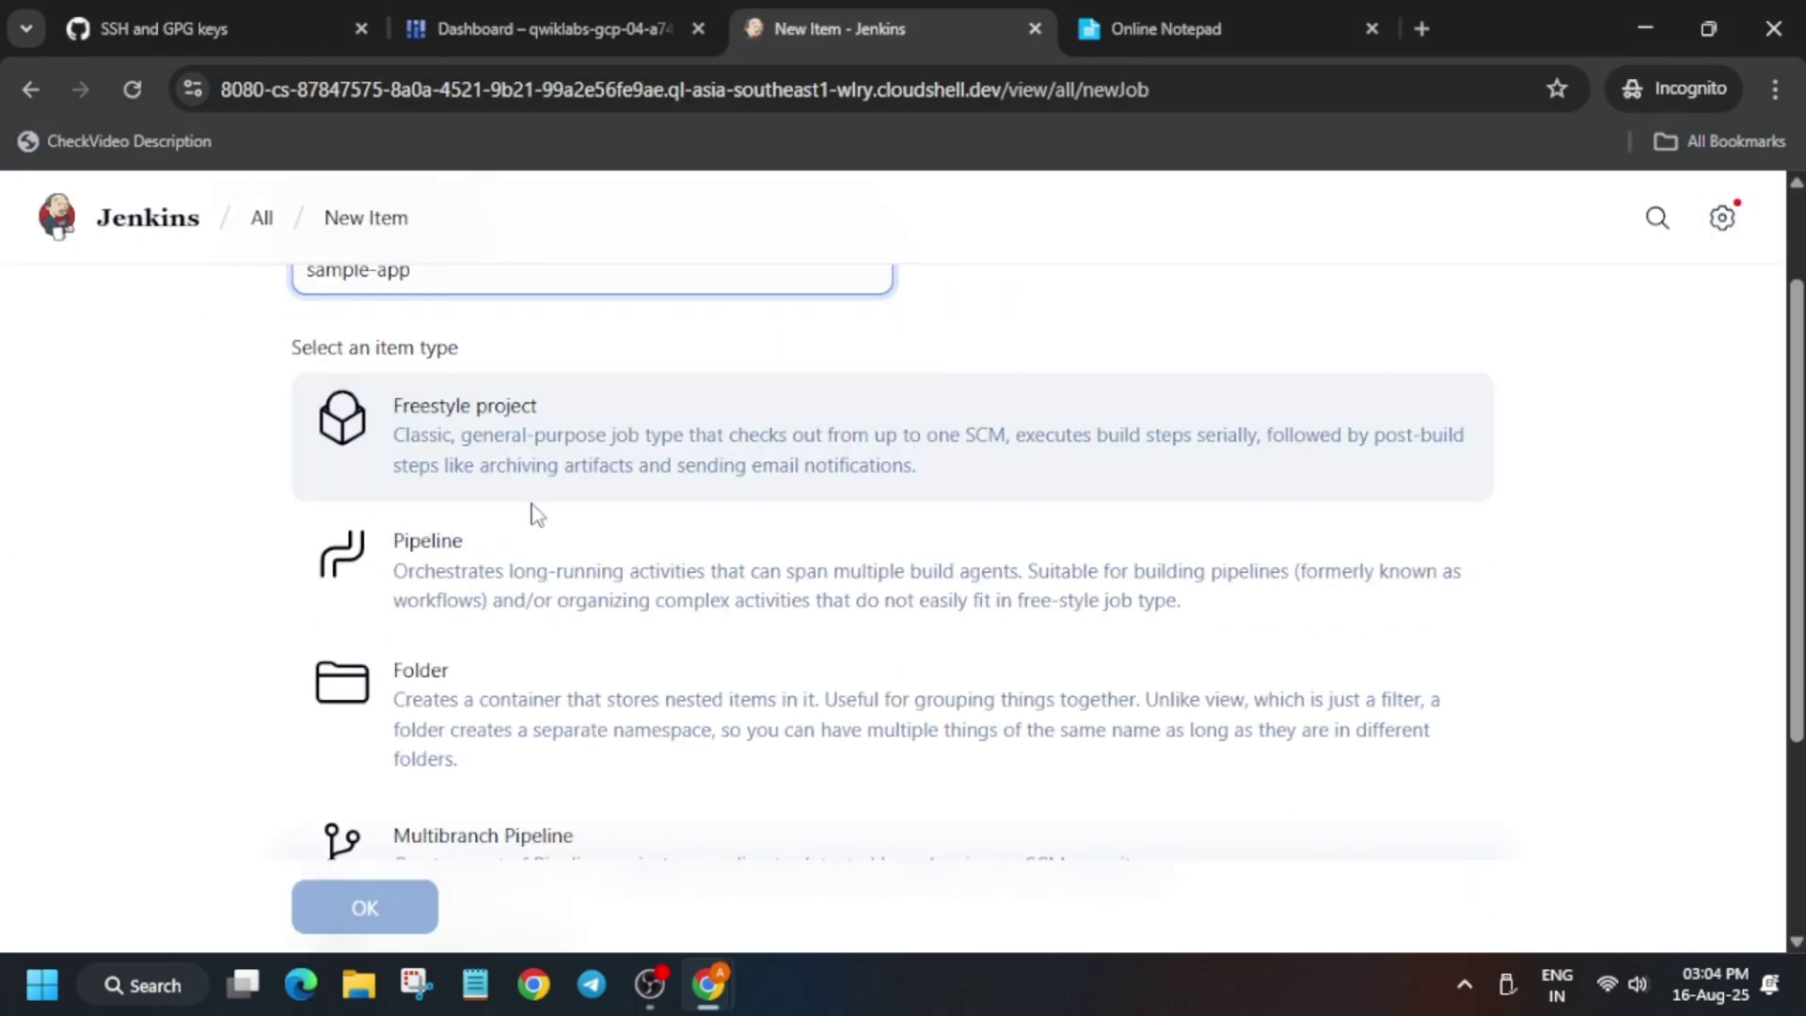
pyautogui.click(601, 544)
pyautogui.click(392, 811)
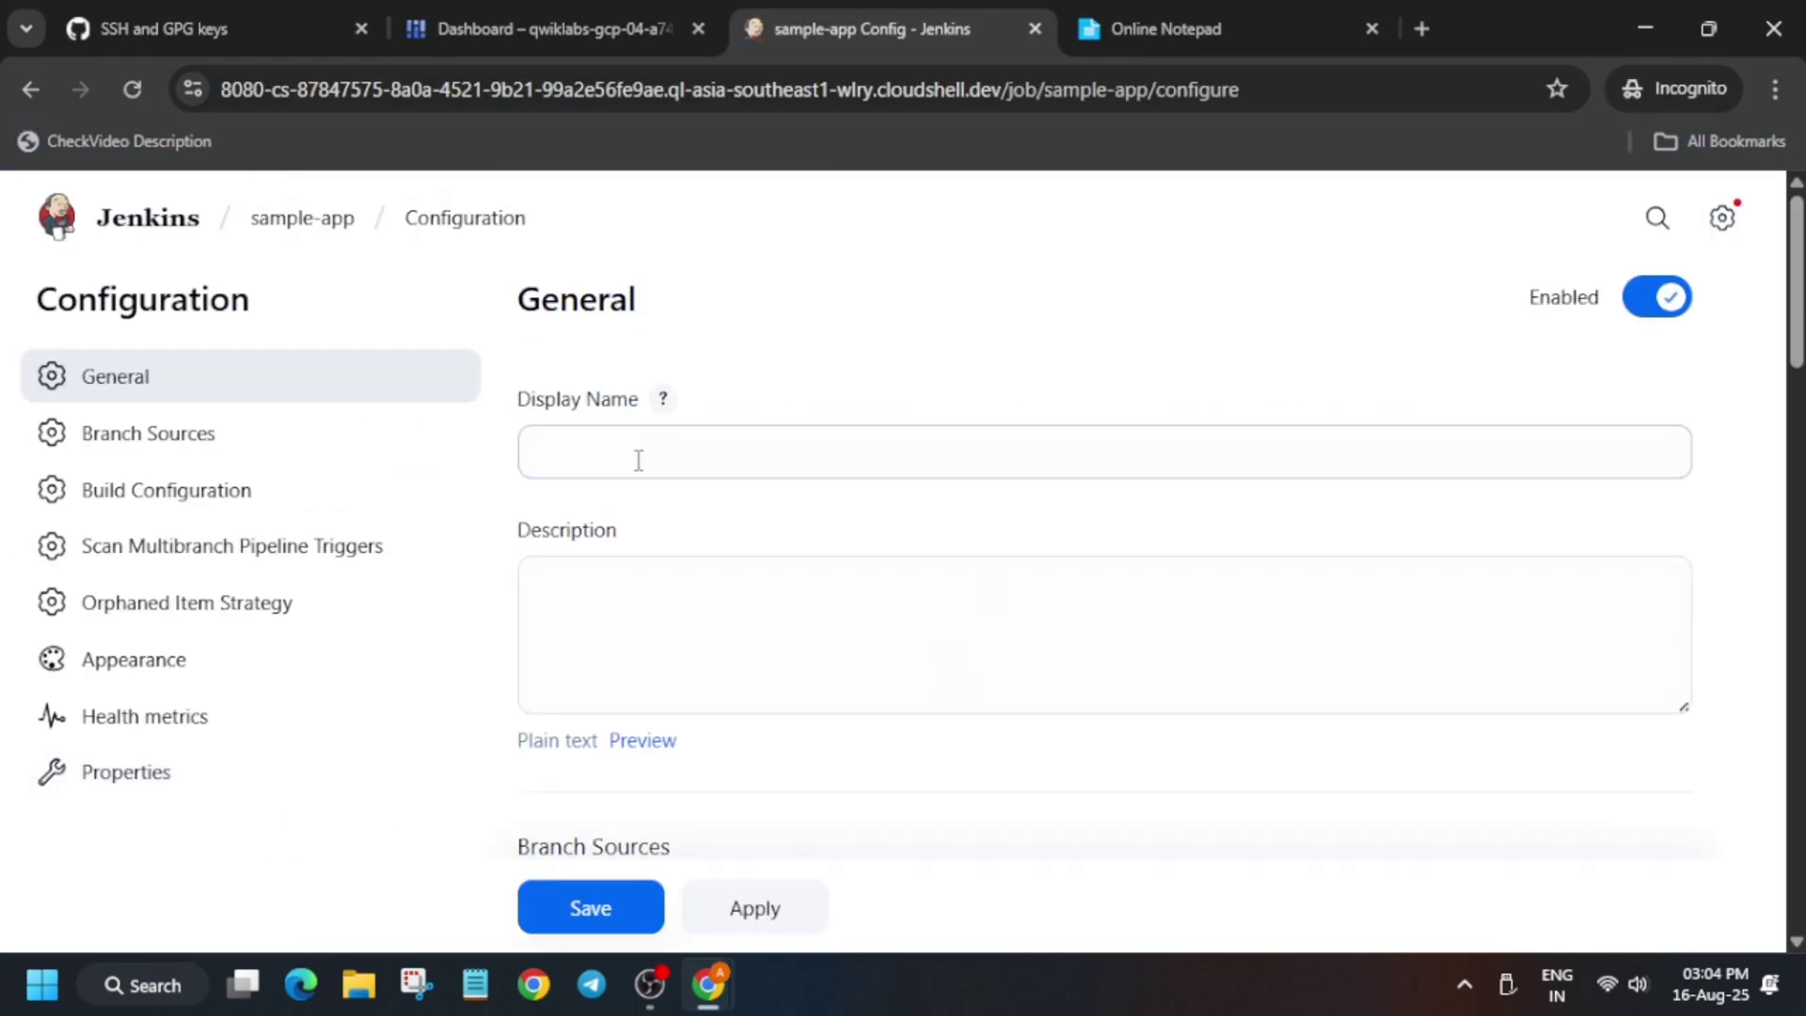
# Step: Add a Git branch source to the sample-app configuration
pyautogui.scroll(-4, 677, 467)
pyautogui.click(598, 503)
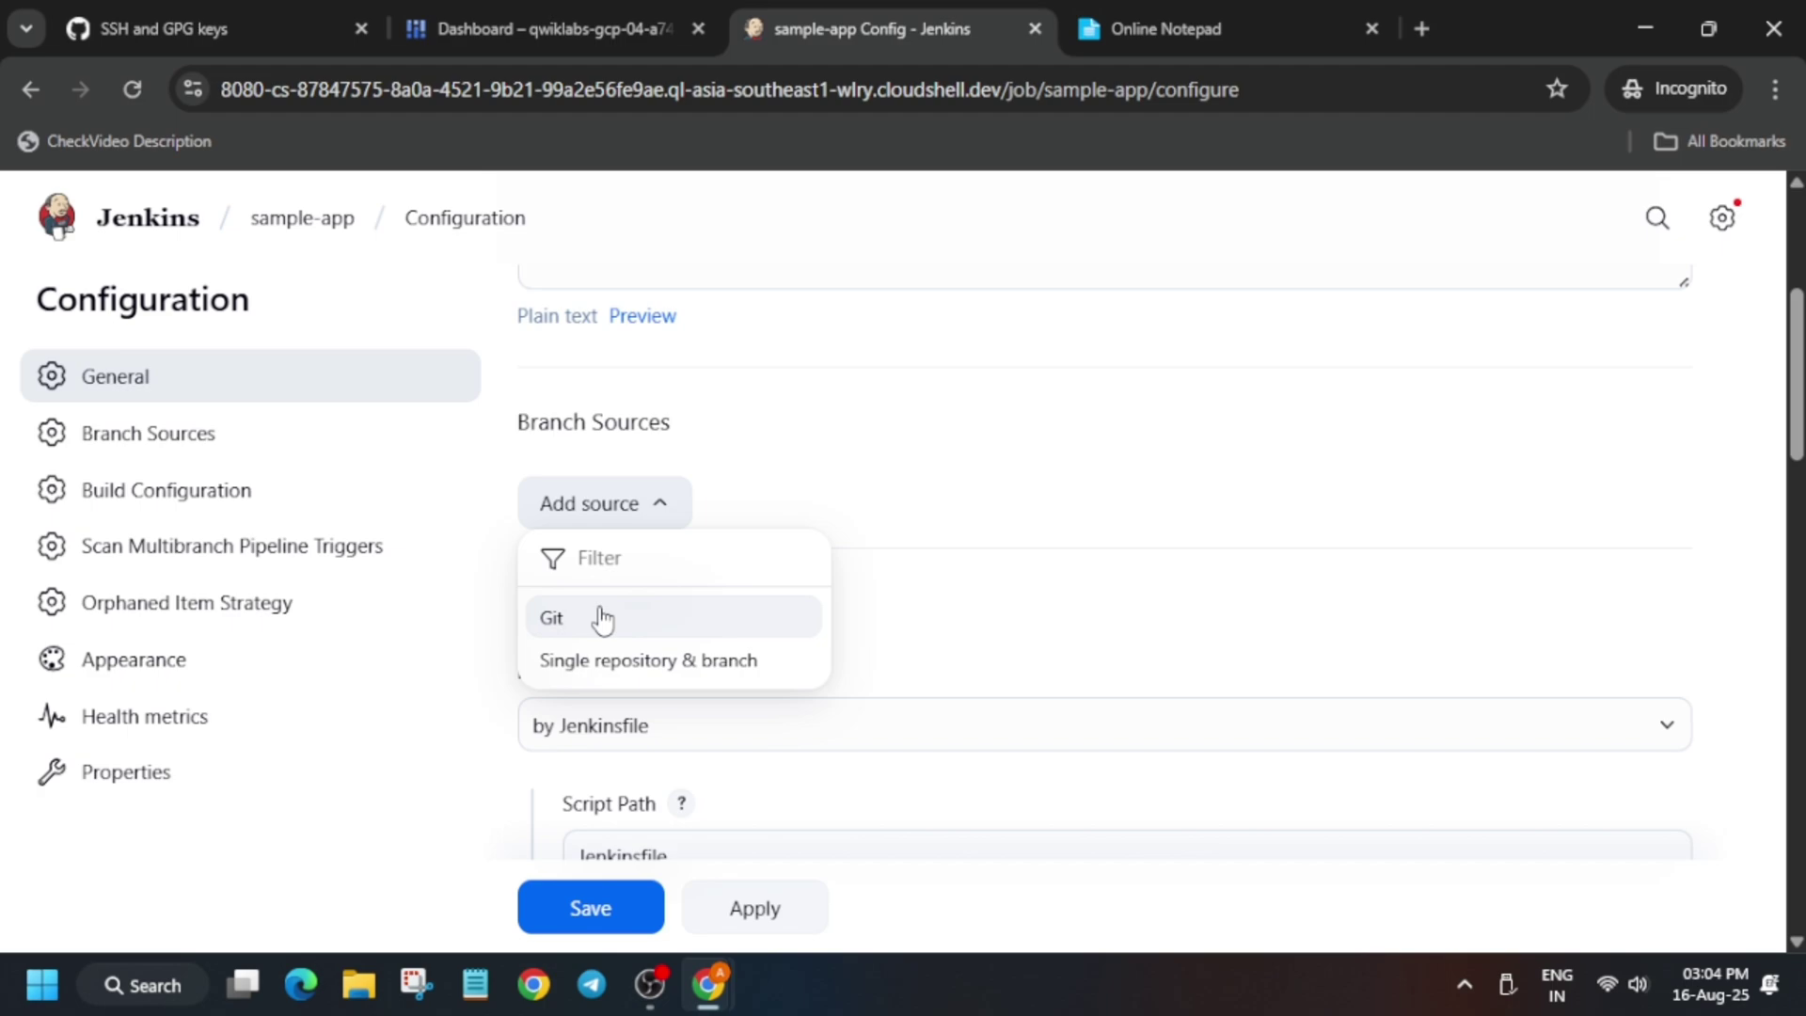
pyautogui.click(602, 619)
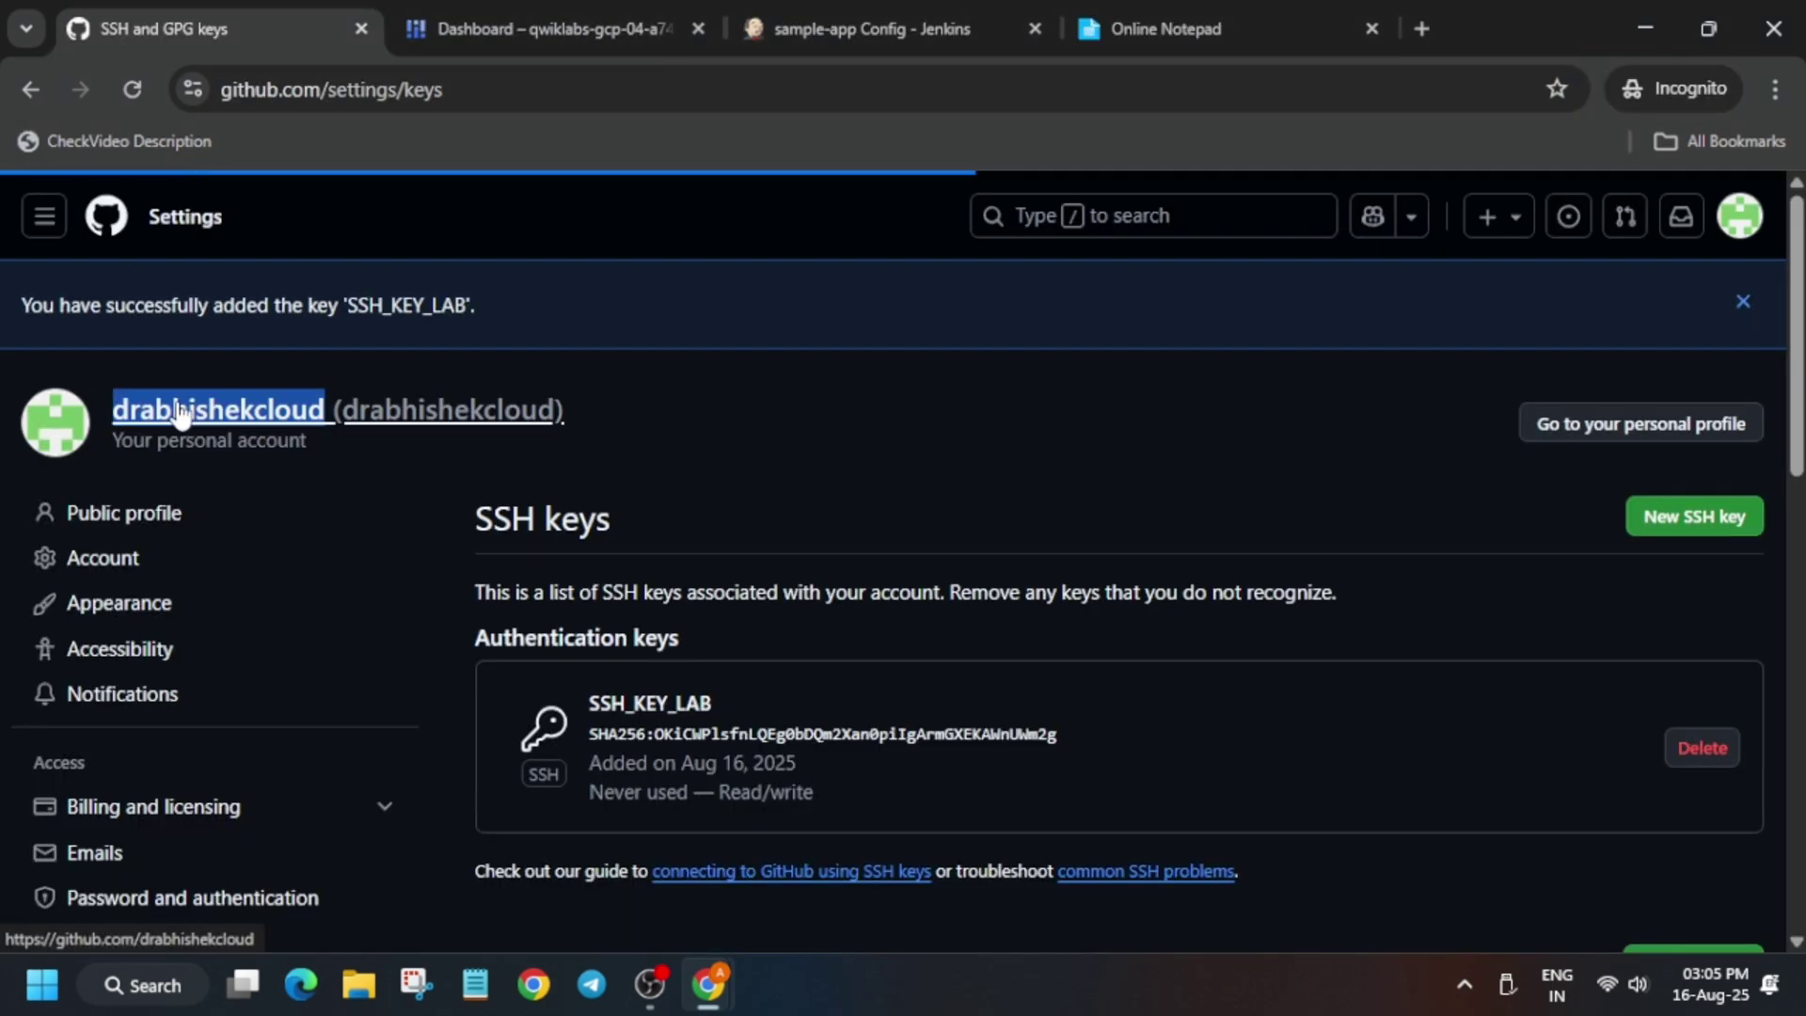
# Step: Copy the SSH clone URL of the GitHub repository default into the sample-app Project Repository field in Jenkins
pyautogui.click(185, 406)
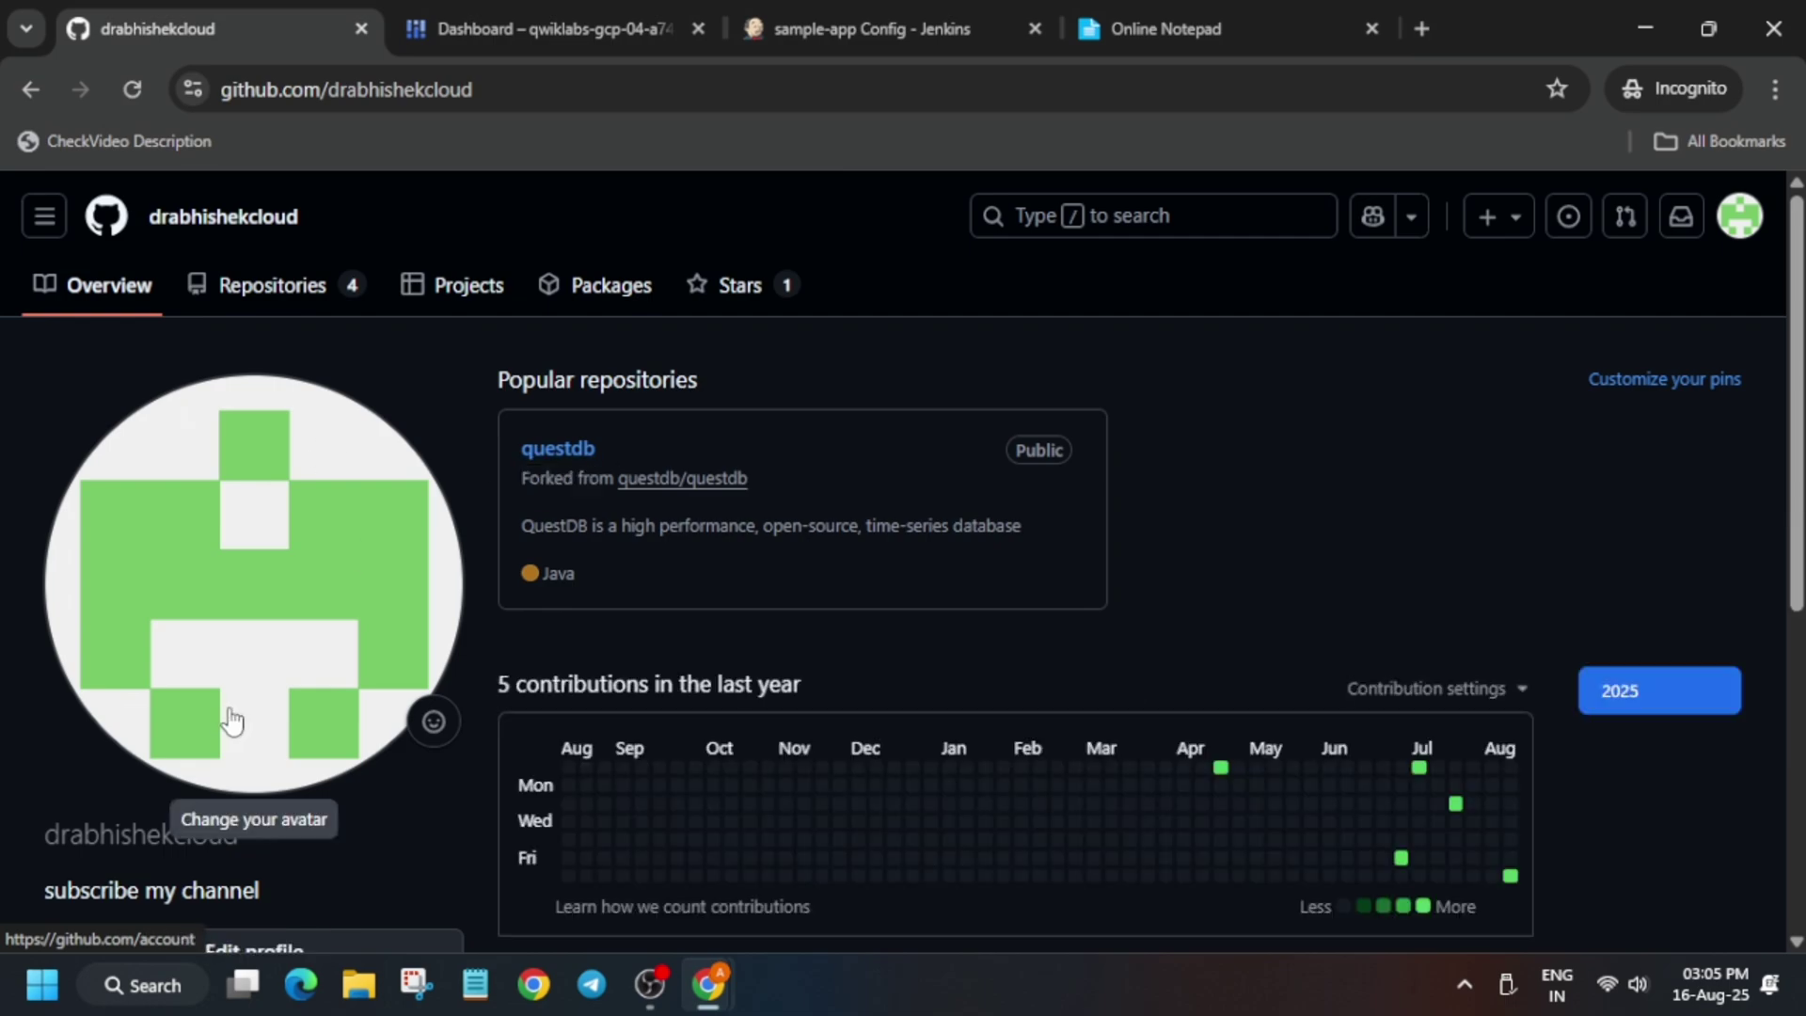
pyautogui.click(279, 299)
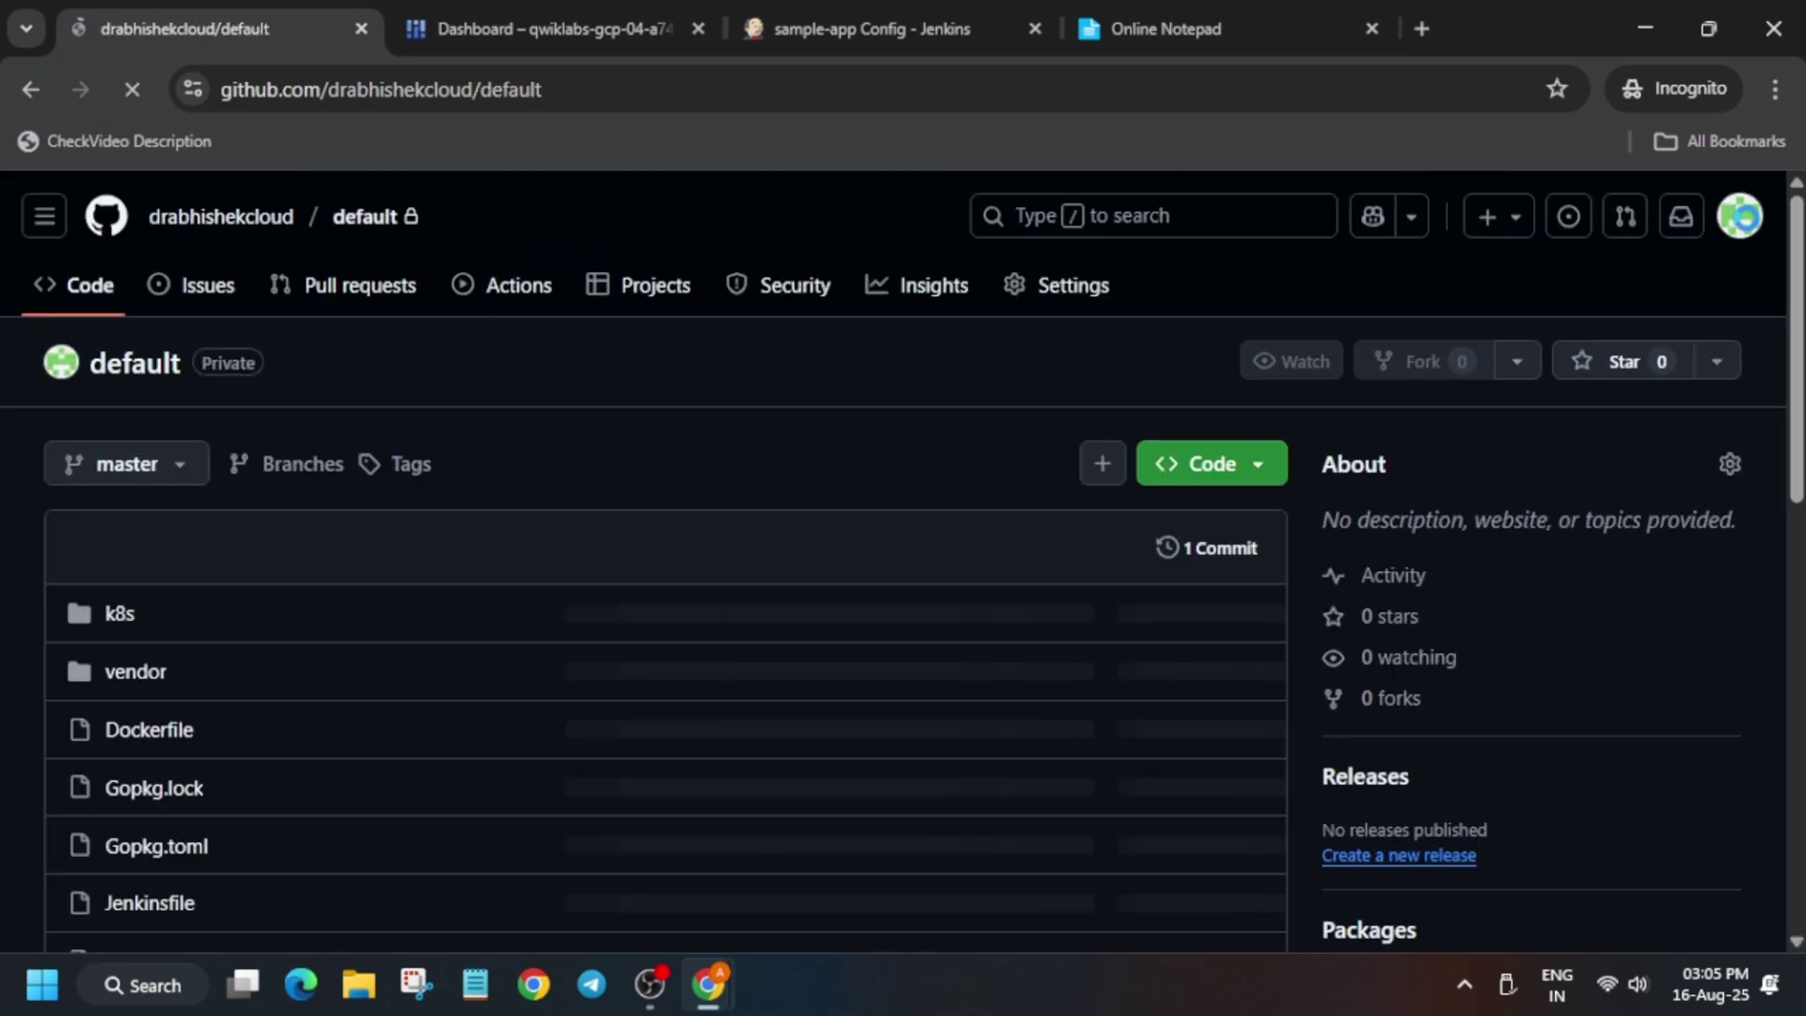
pyautogui.click(1739, 216)
pyautogui.click(872, 382)
pyautogui.click(1211, 464)
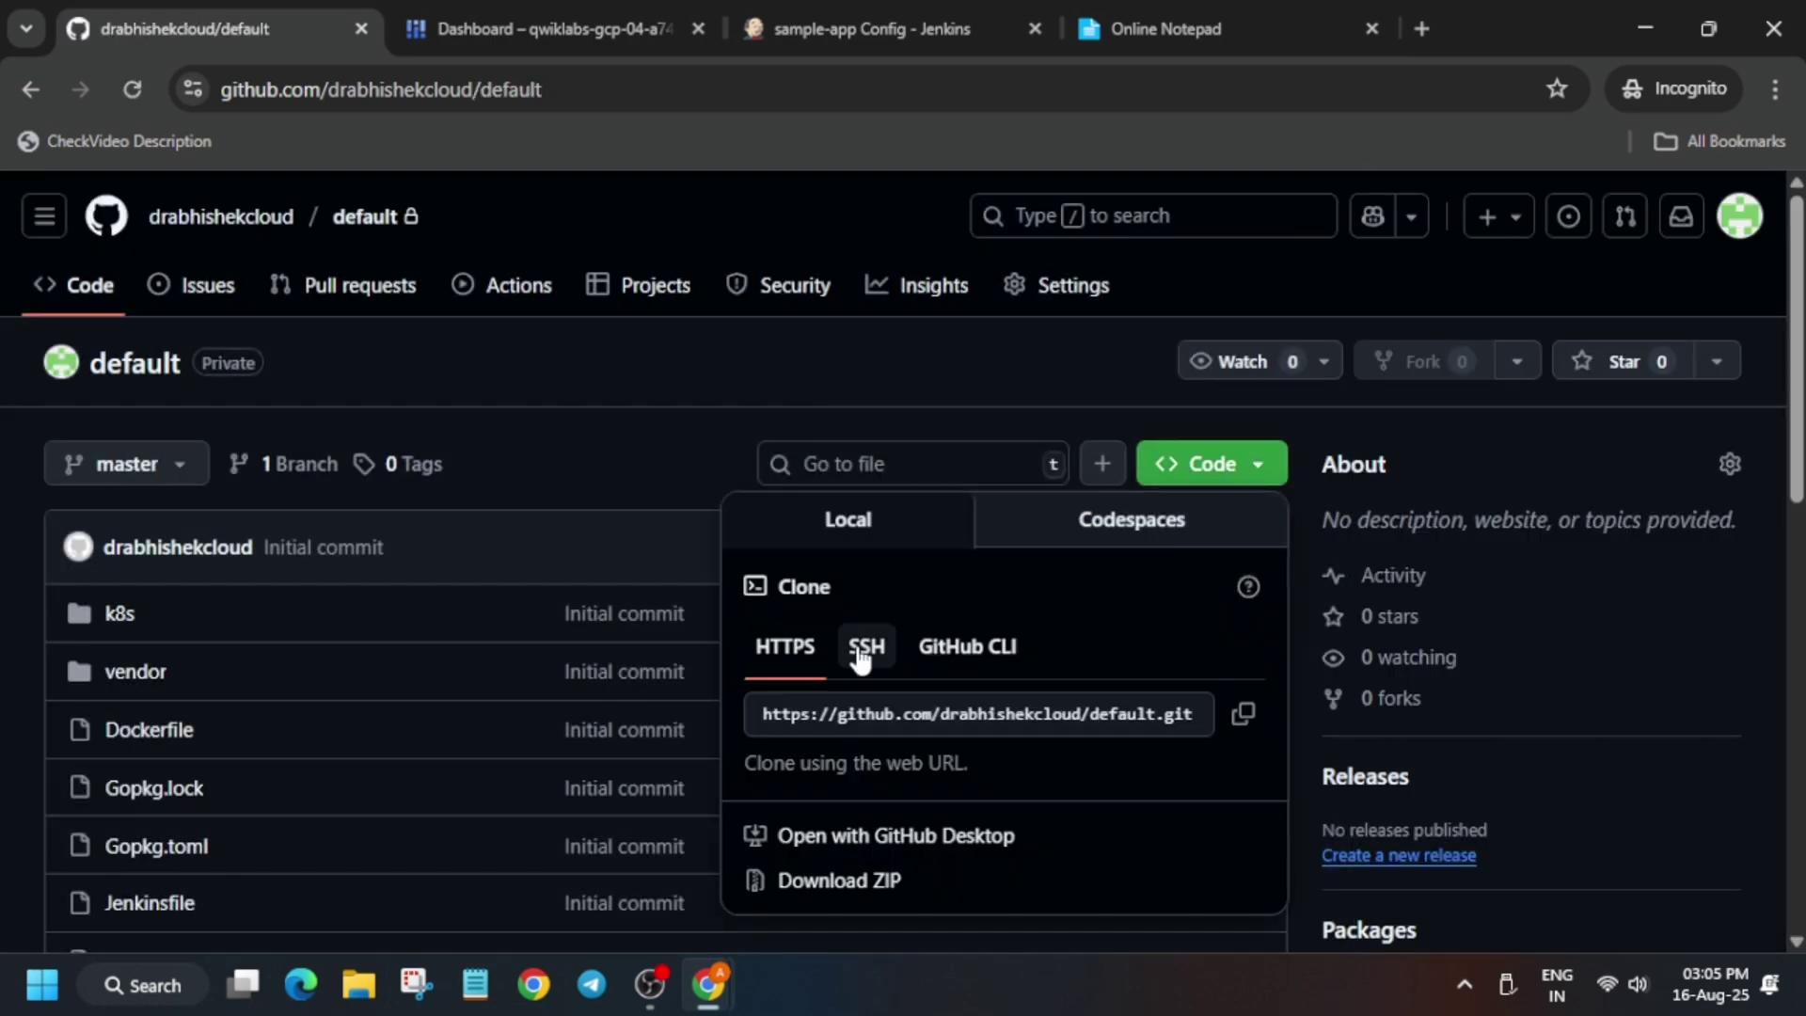
pyautogui.click(867, 646)
pyautogui.click(1243, 717)
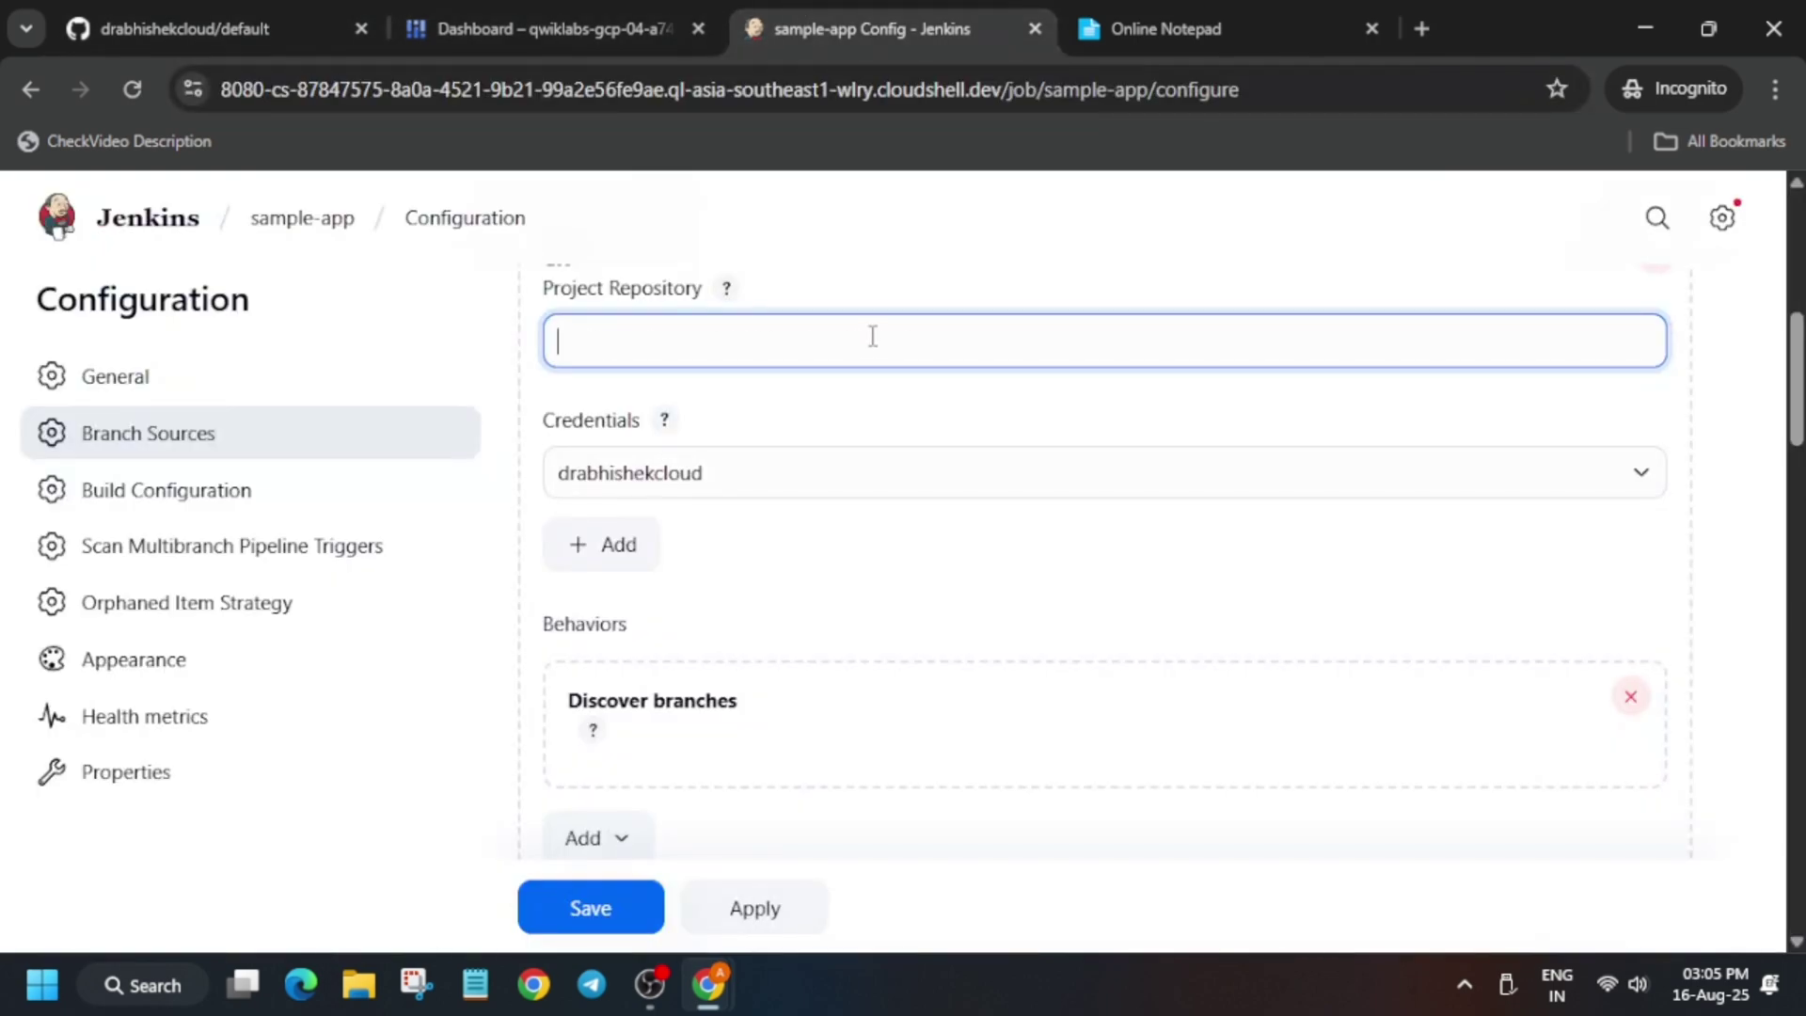
pyautogui.hotkey('ctrl', 'v')
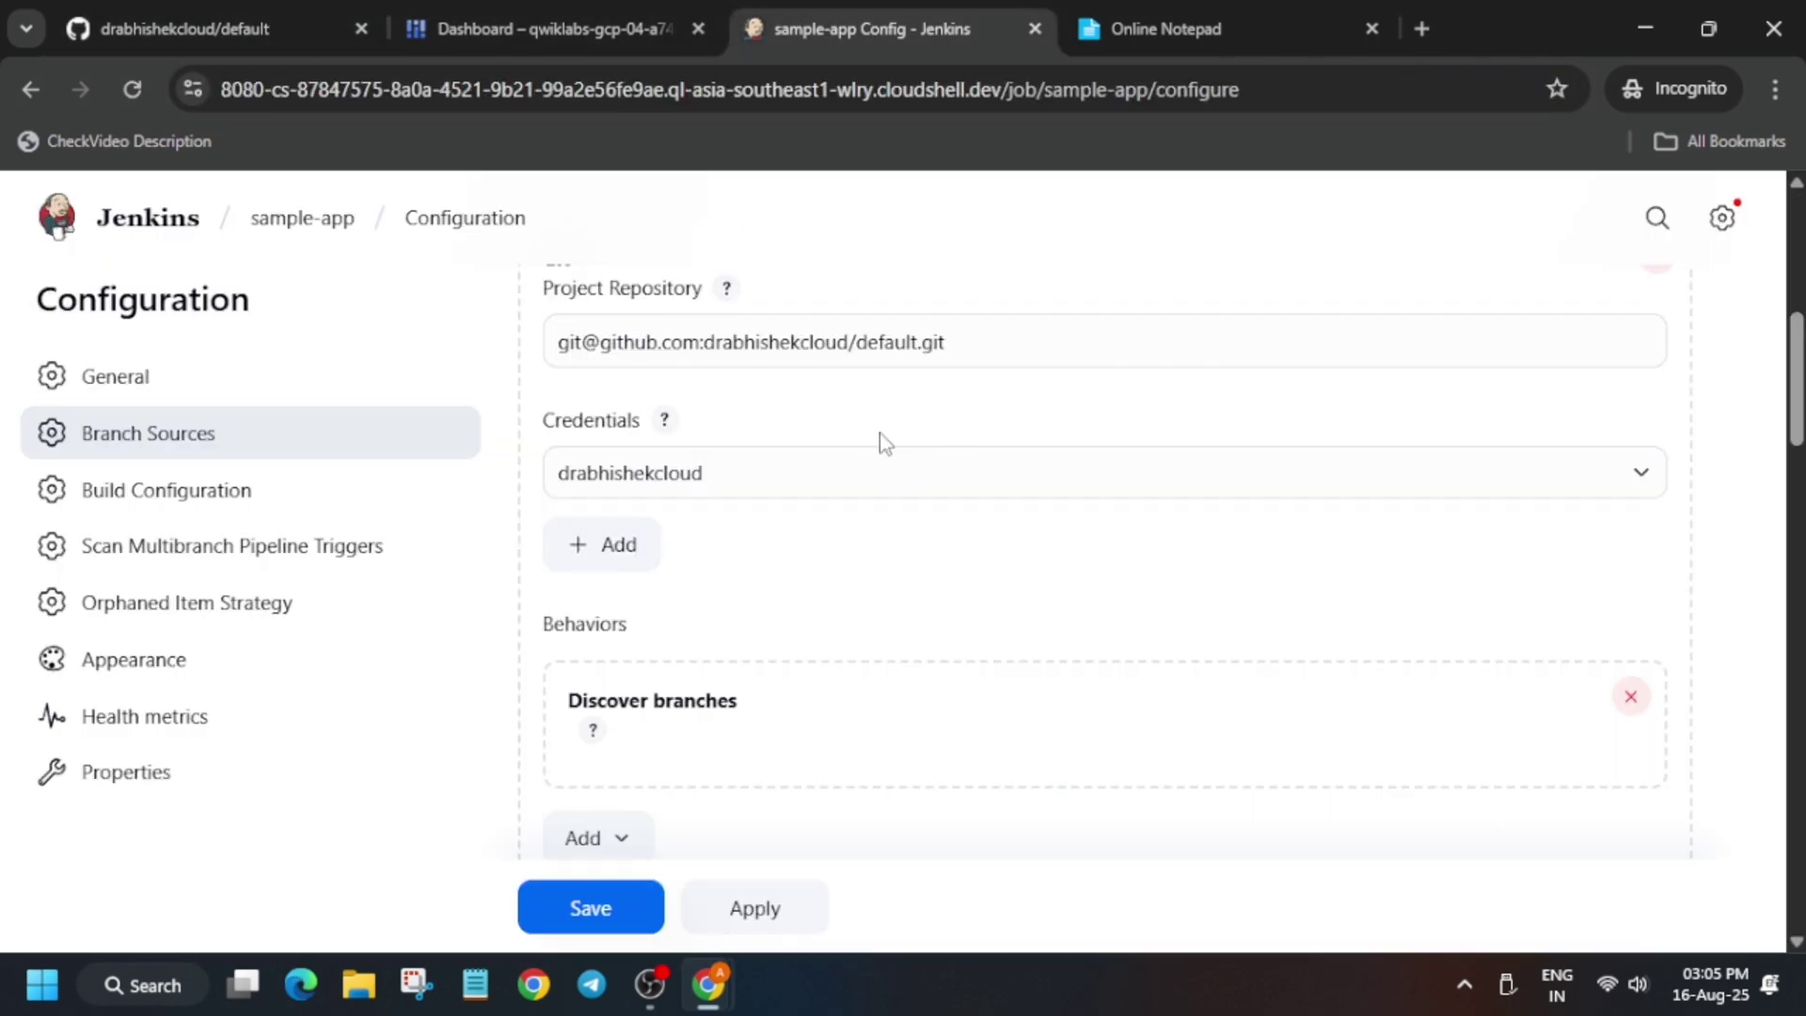
# Step: Enable periodic scanning for sample-app with a 1 minute interval, save the configuration, and check the end of the branch indexing log
pyautogui.scroll(-10, 786, 476)
pyautogui.click(696, 705)
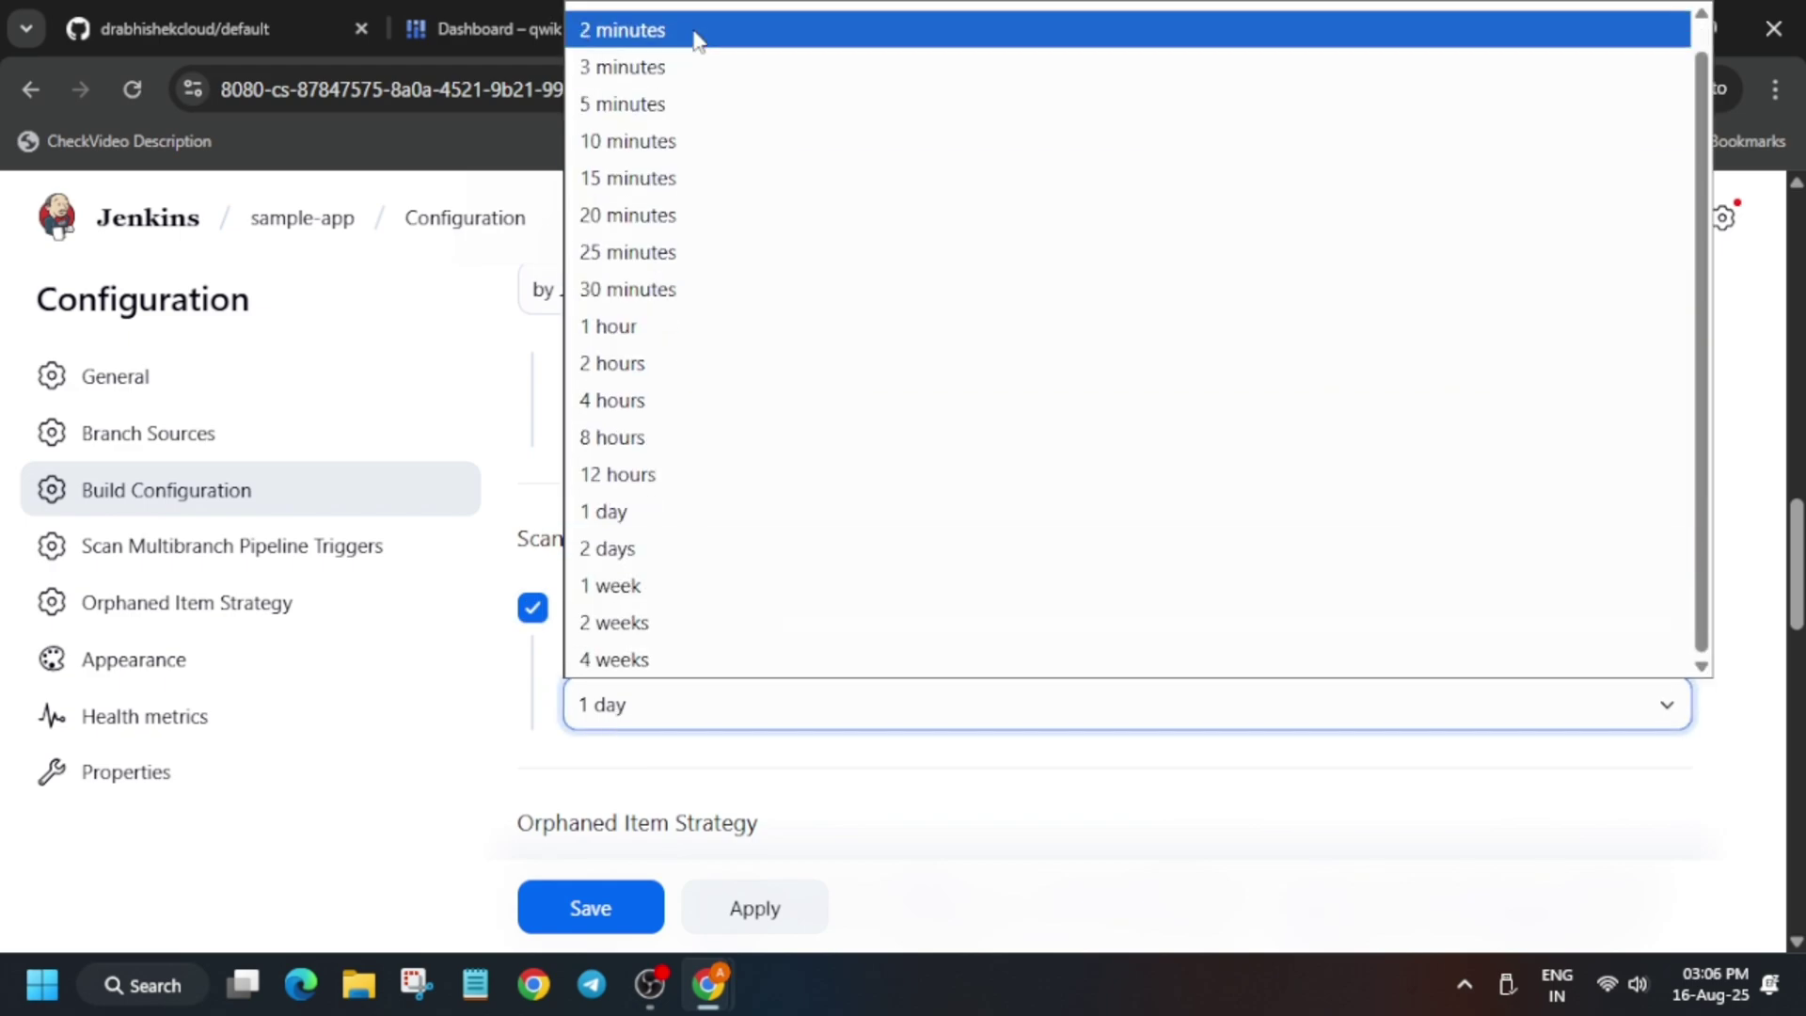
pyautogui.scroll(1, 696, 38)
pyautogui.click(697, 30)
pyautogui.scroll(-5, 738, 584)
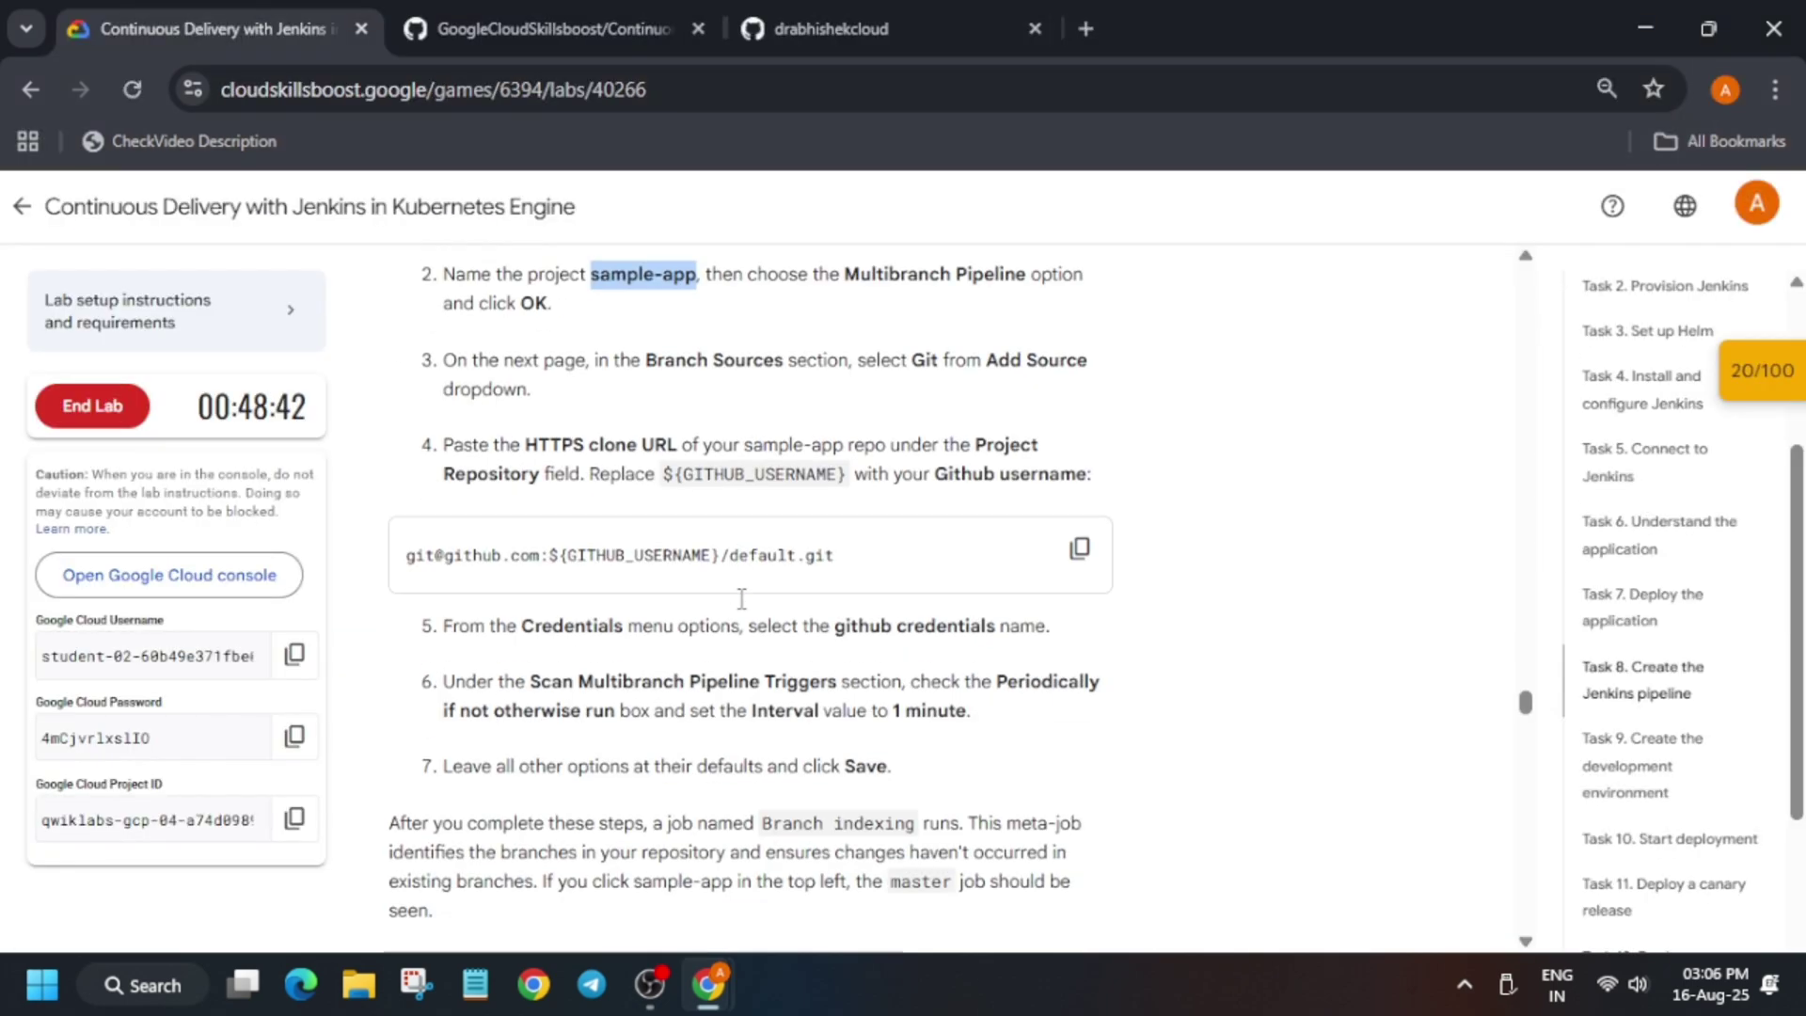
pyautogui.scroll(-5, 741, 599)
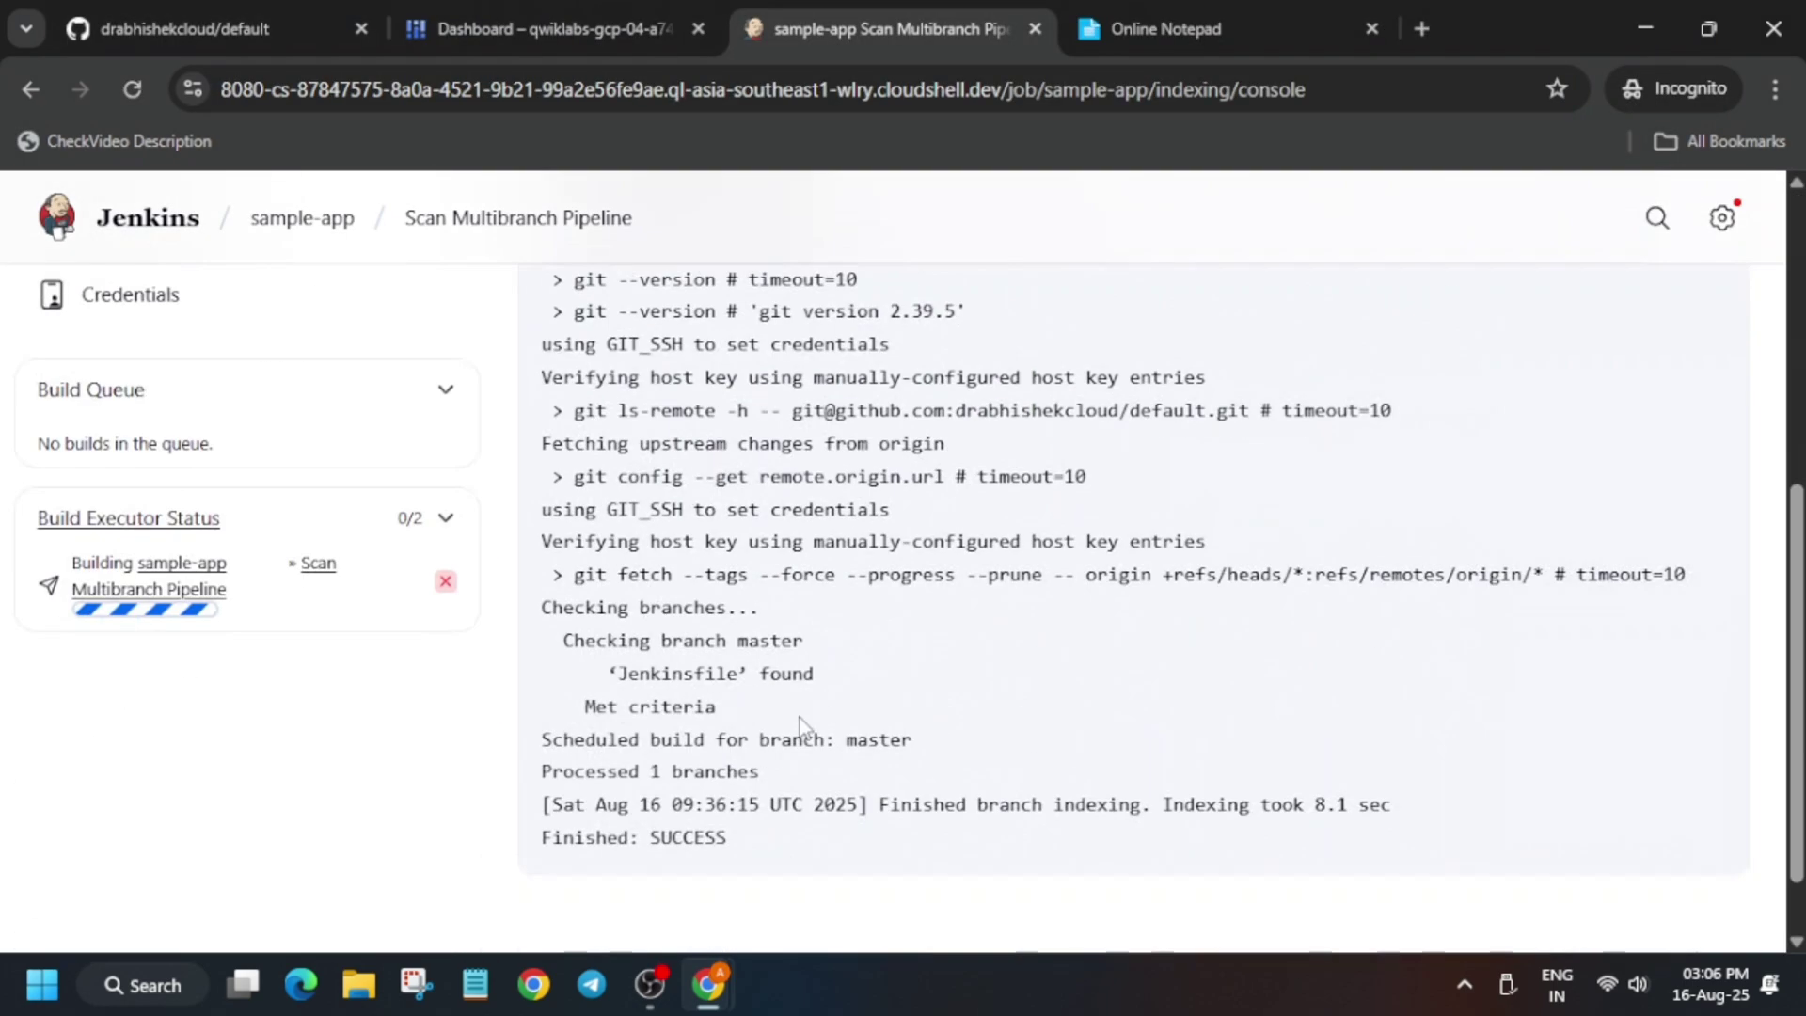
pyautogui.scroll(-2, 847, 564)
pyautogui.moveTo(537, 754); pyautogui.dragTo(734, 753)
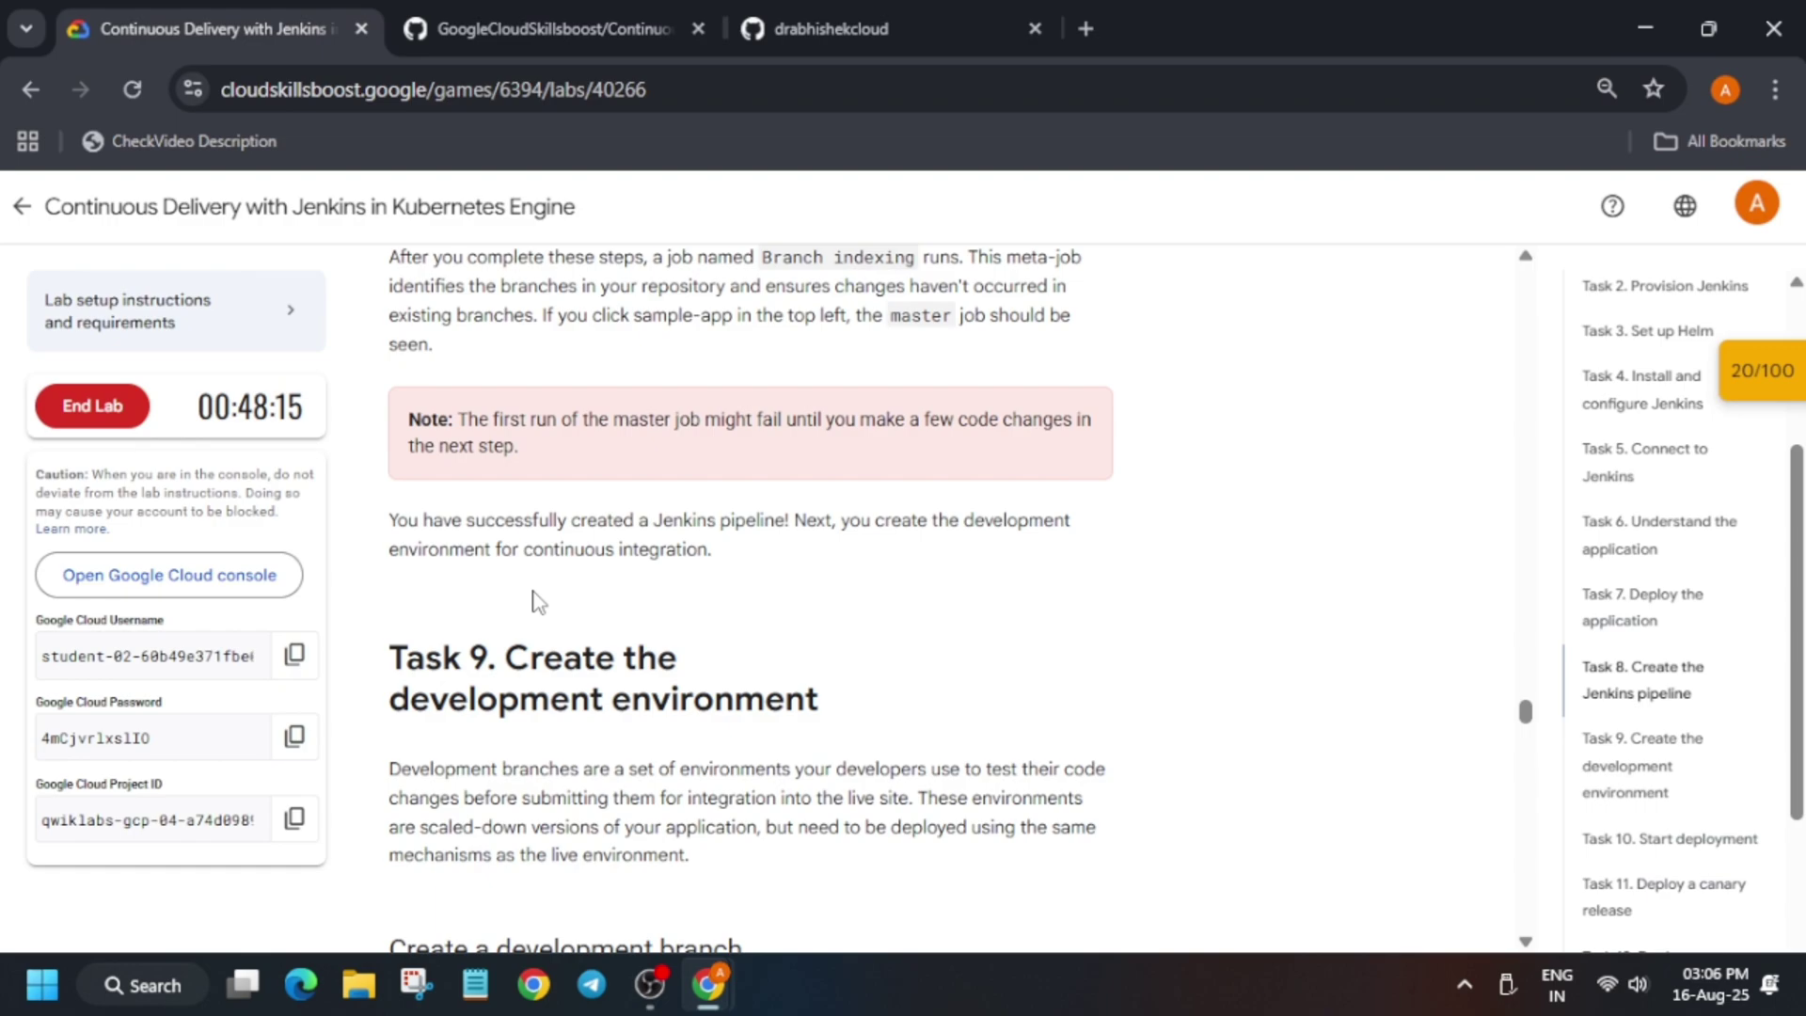
# Step: Run the Git commands in Cloud Shell that push the new-feature and canary branches, then merge the changes and push master
pyautogui.scroll(-3, 538, 603)
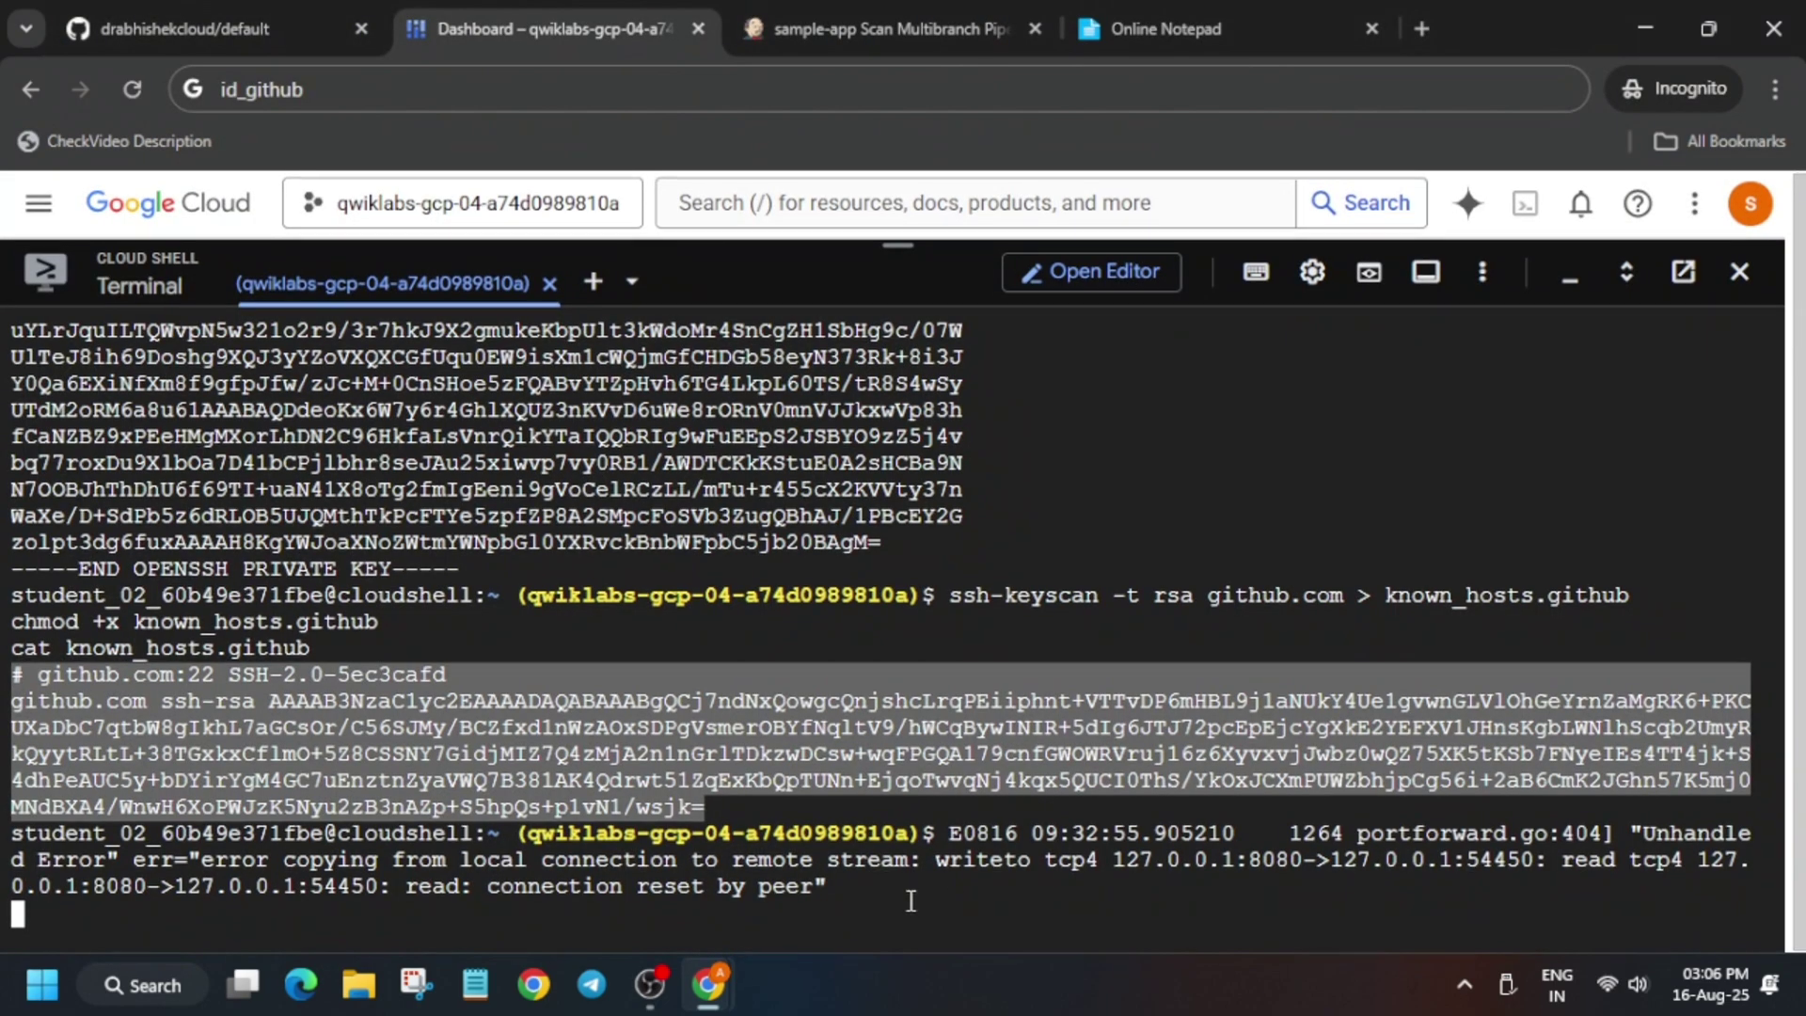
pyautogui.hotkey('ctrl', 'v')
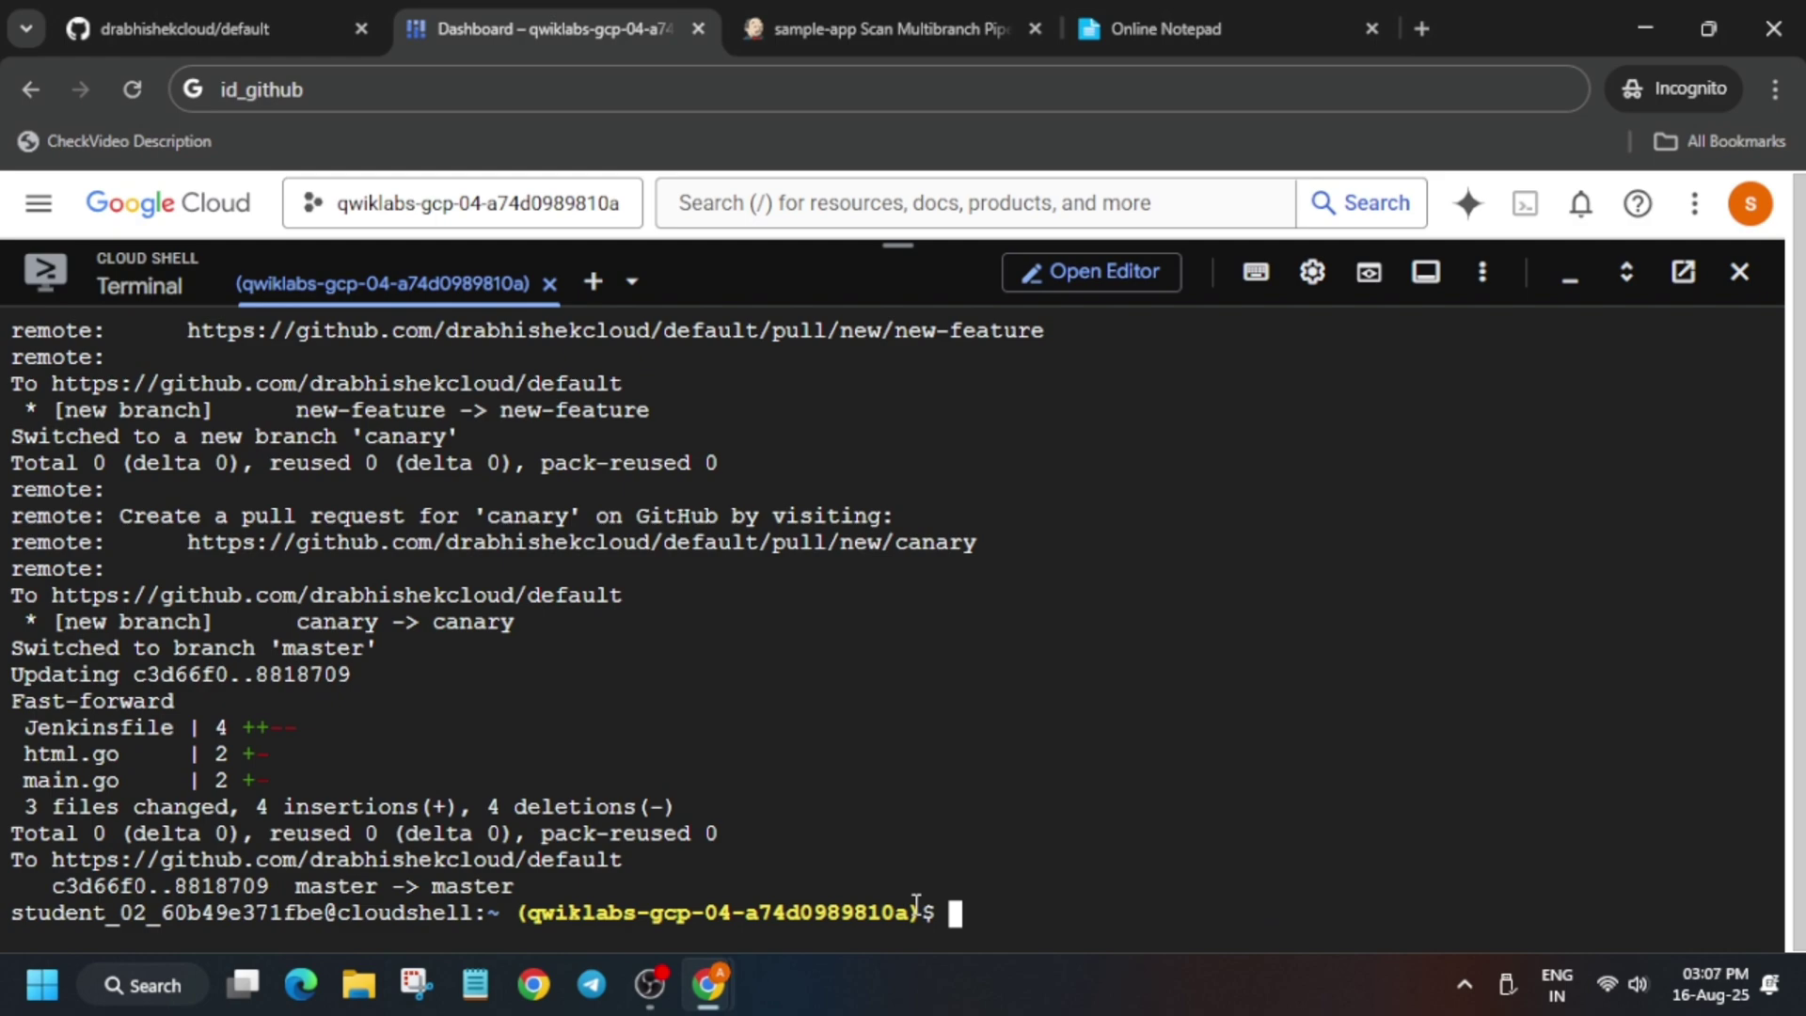
# Step: Open the sample-app pipeline in Jenkins and refresh its branch list to check the canary, master and new-feature builds
pyautogui.hotkey('ctrl', 'Tab')
pyautogui.click(125, 232)
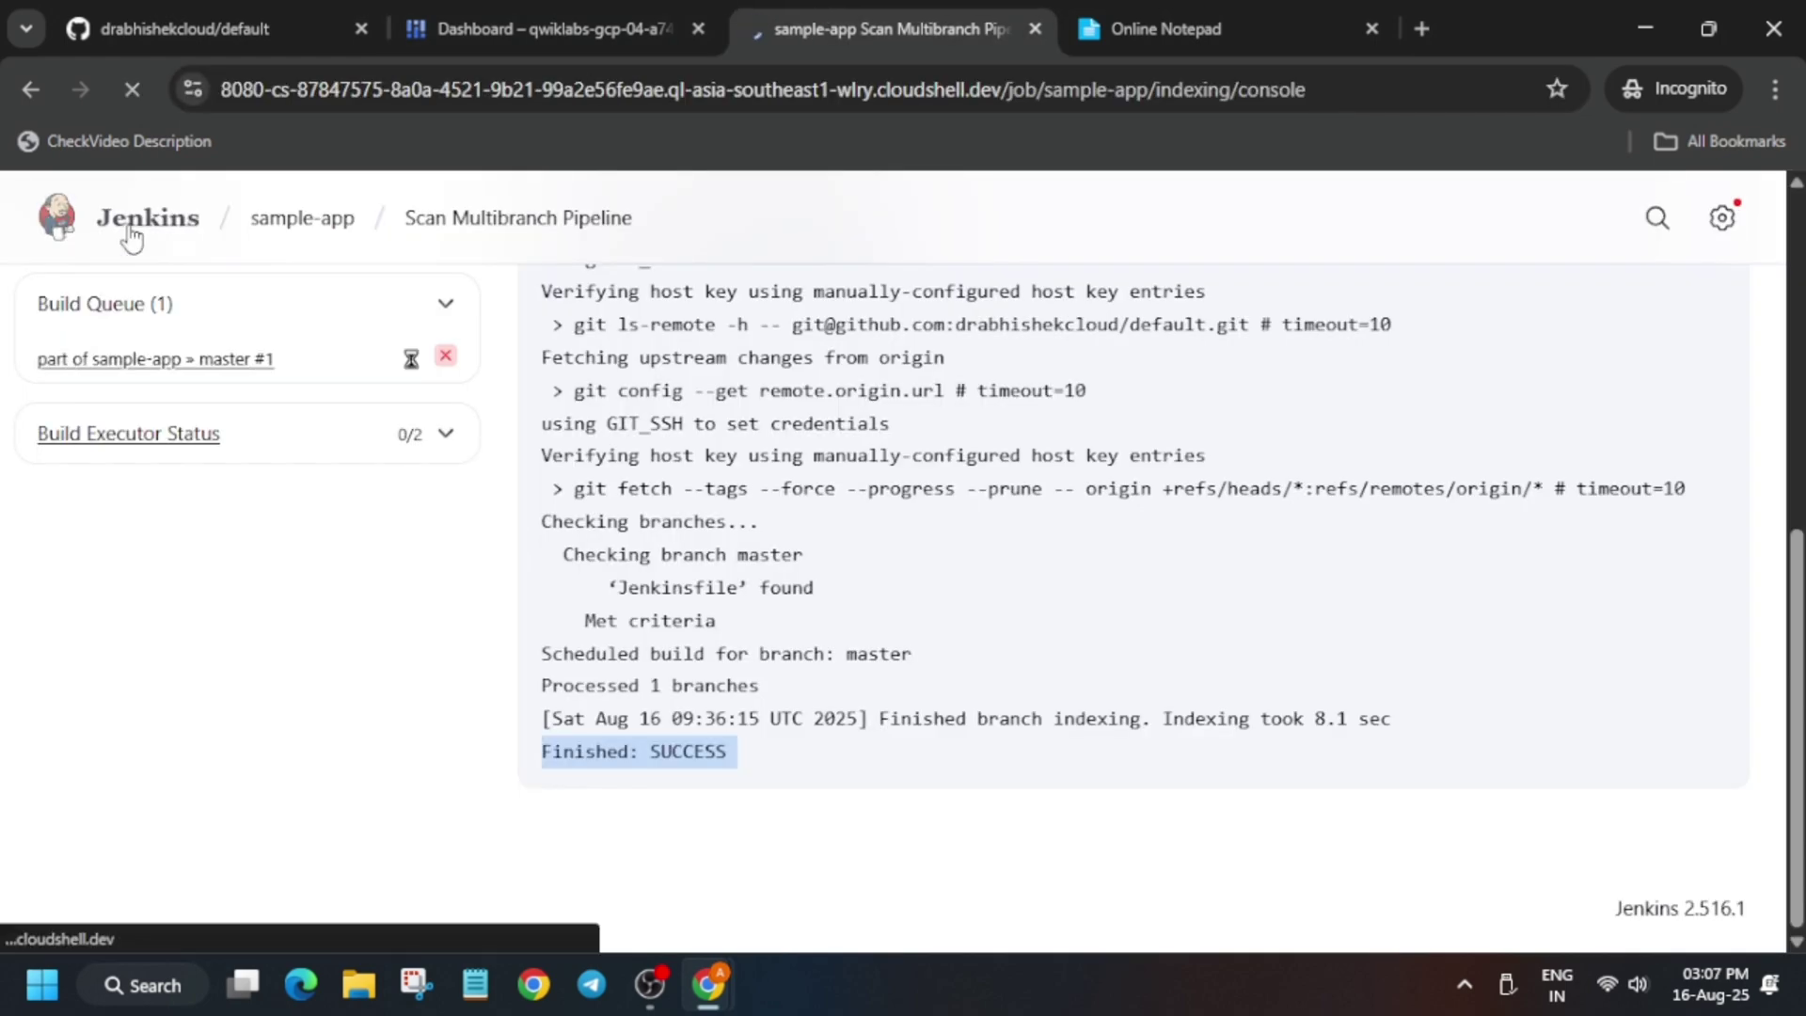
pyautogui.click(790, 517)
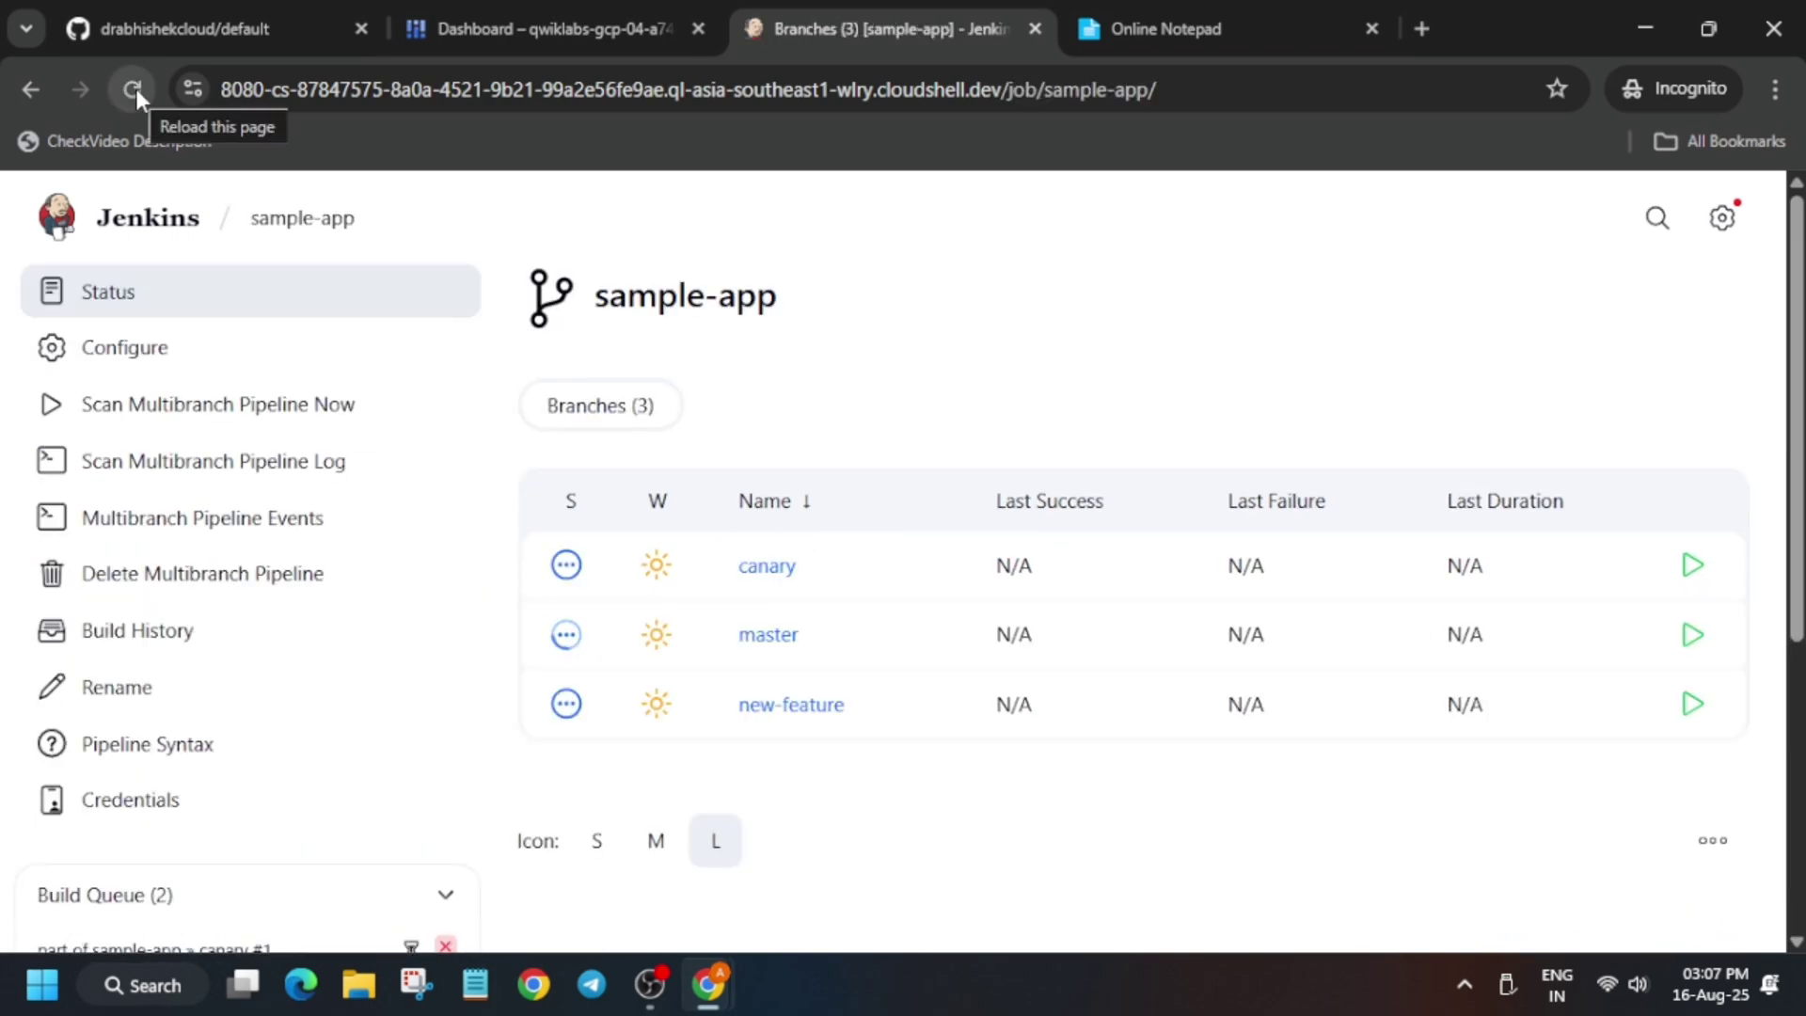
pyautogui.click(133, 89)
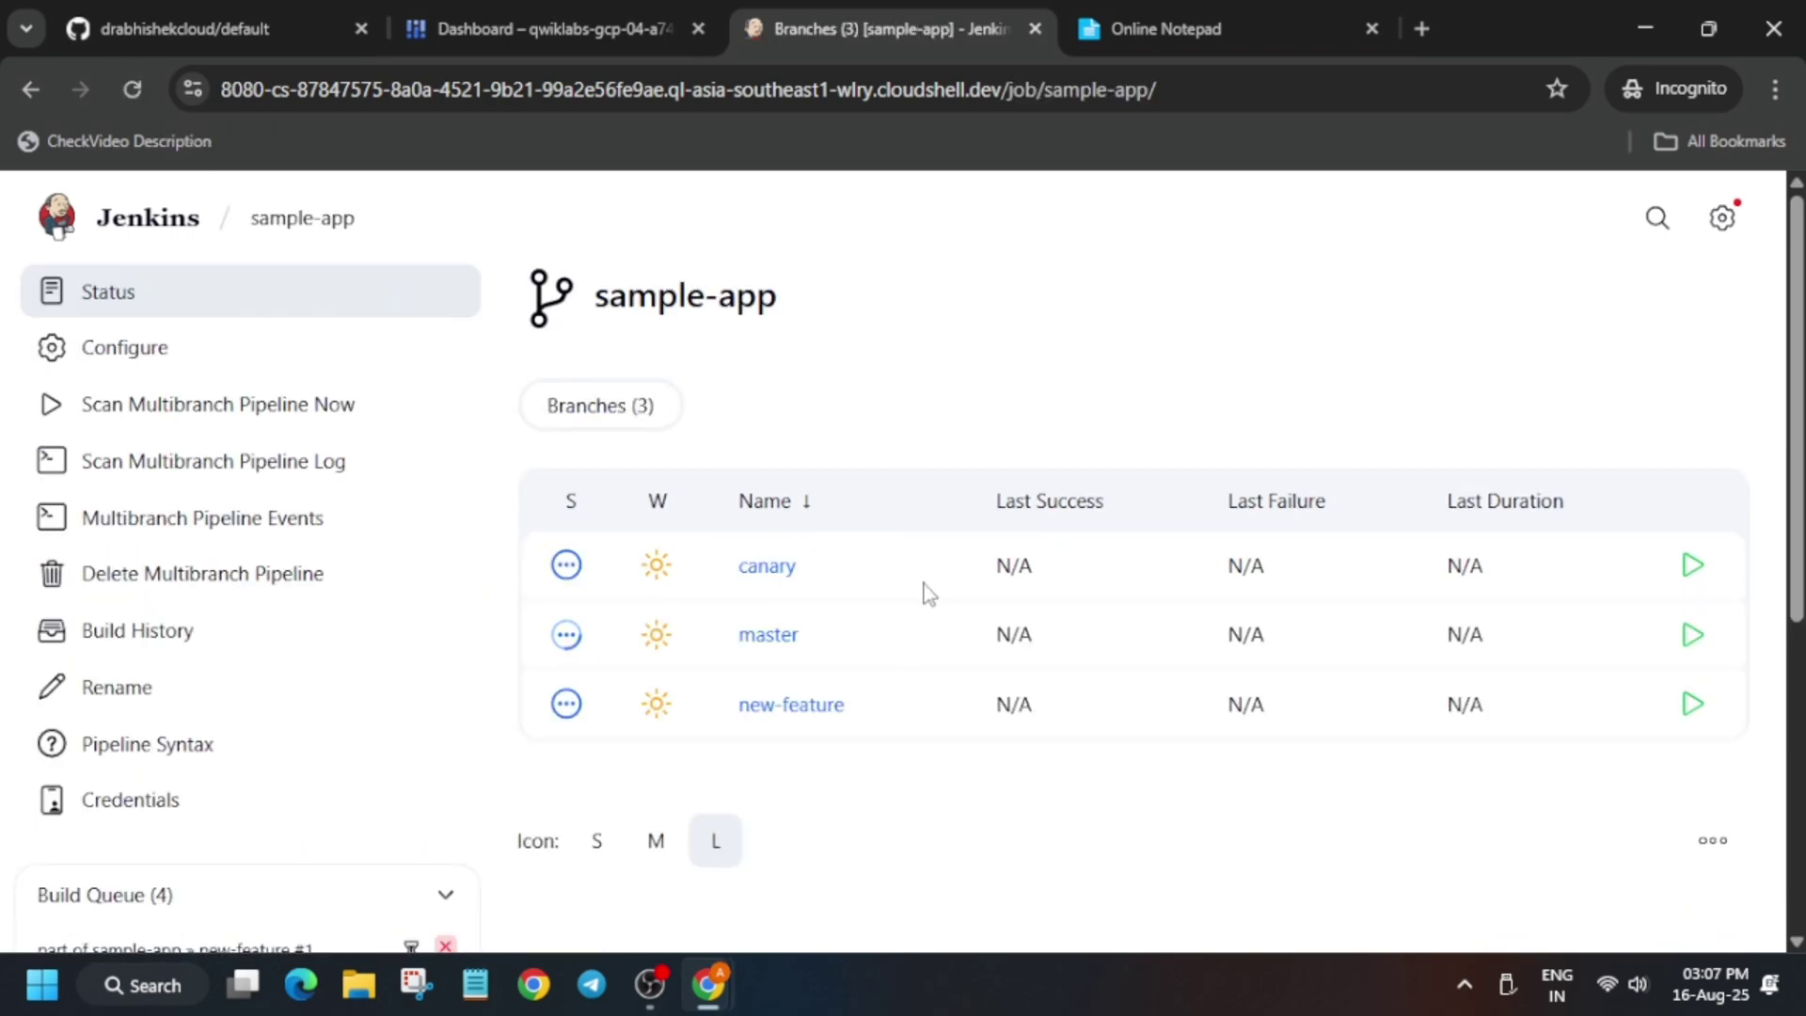
pyautogui.click(133, 90)
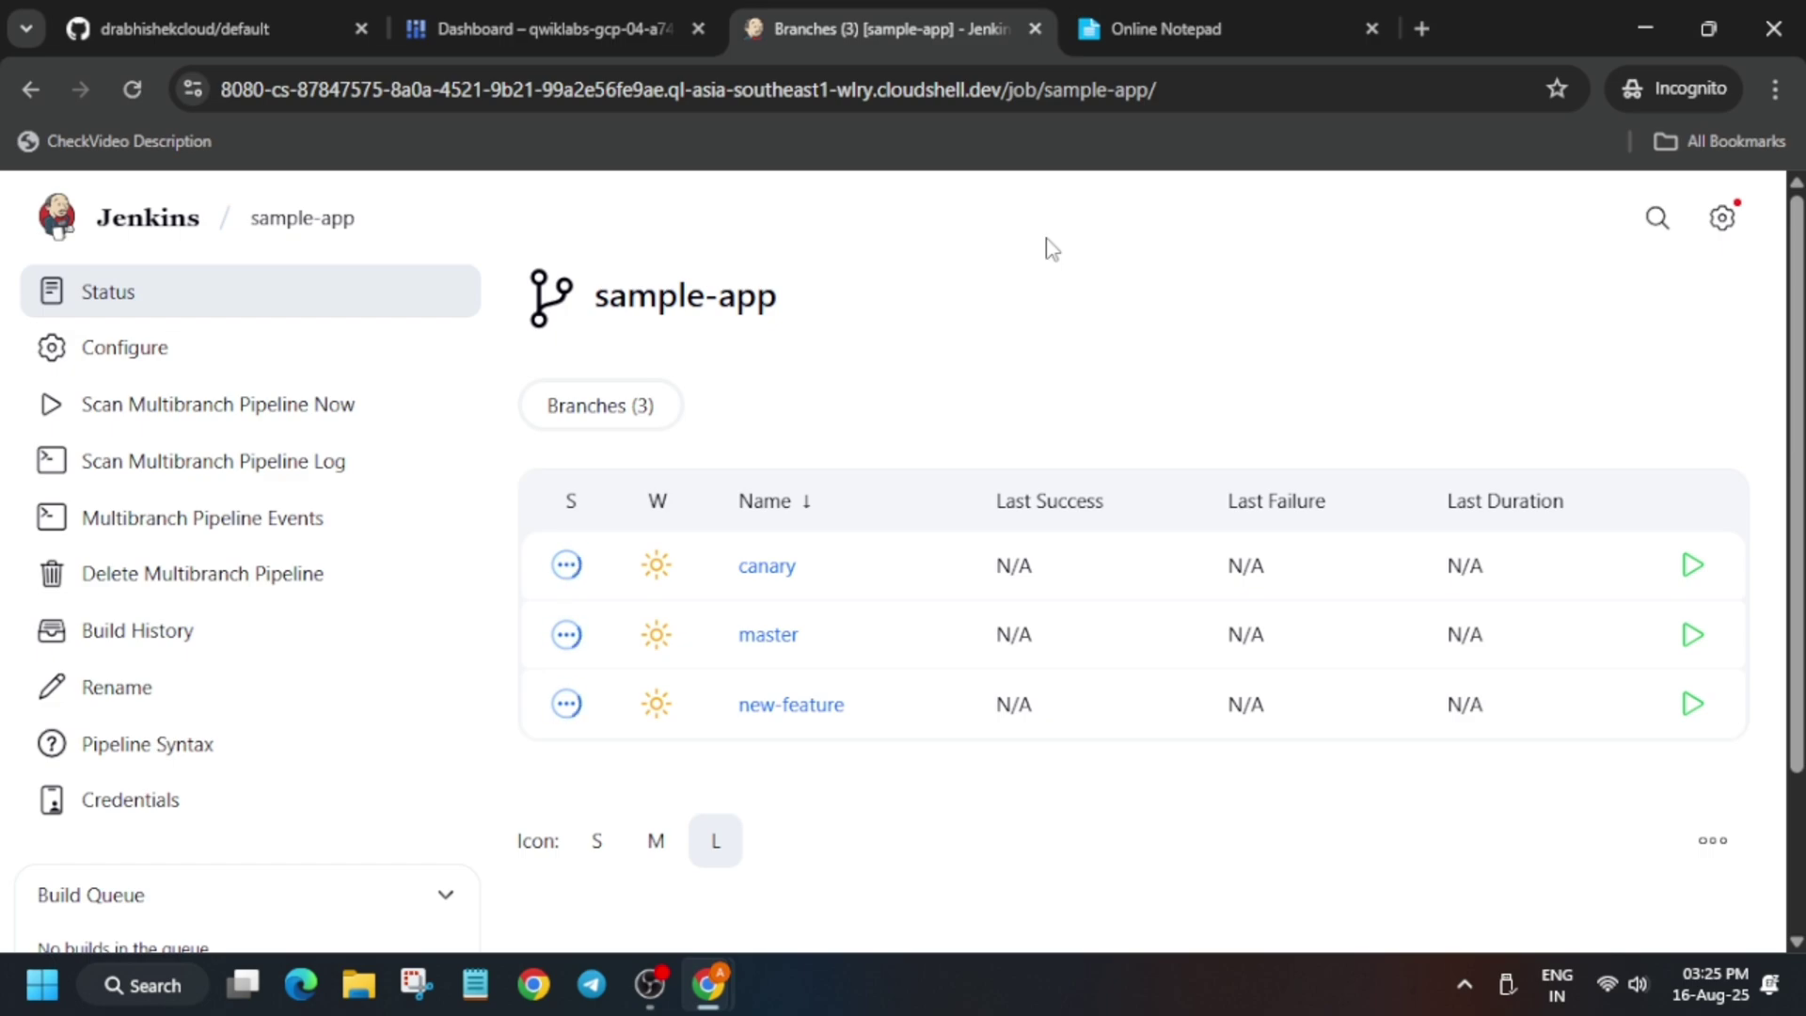
pyautogui.press('F5')
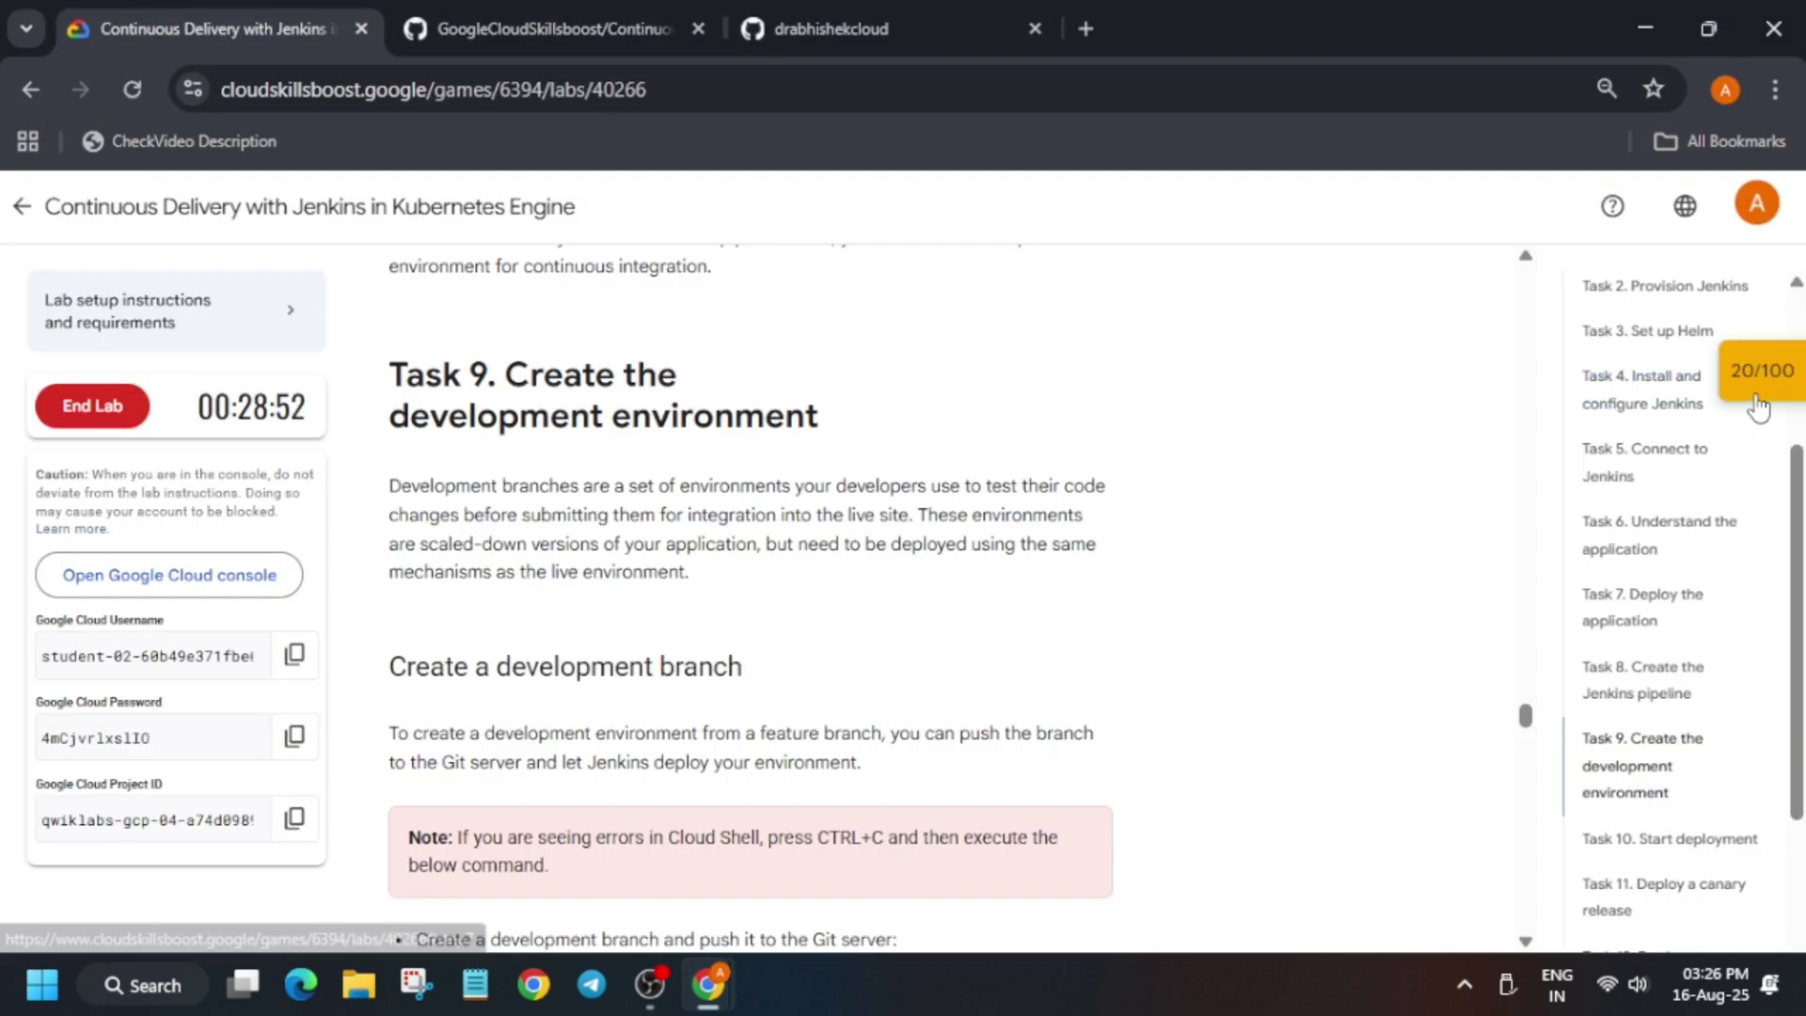
# Step: Open the lab's score overview and check progress for the new-feature build, canary release and production deployment
pyautogui.click(1758, 407)
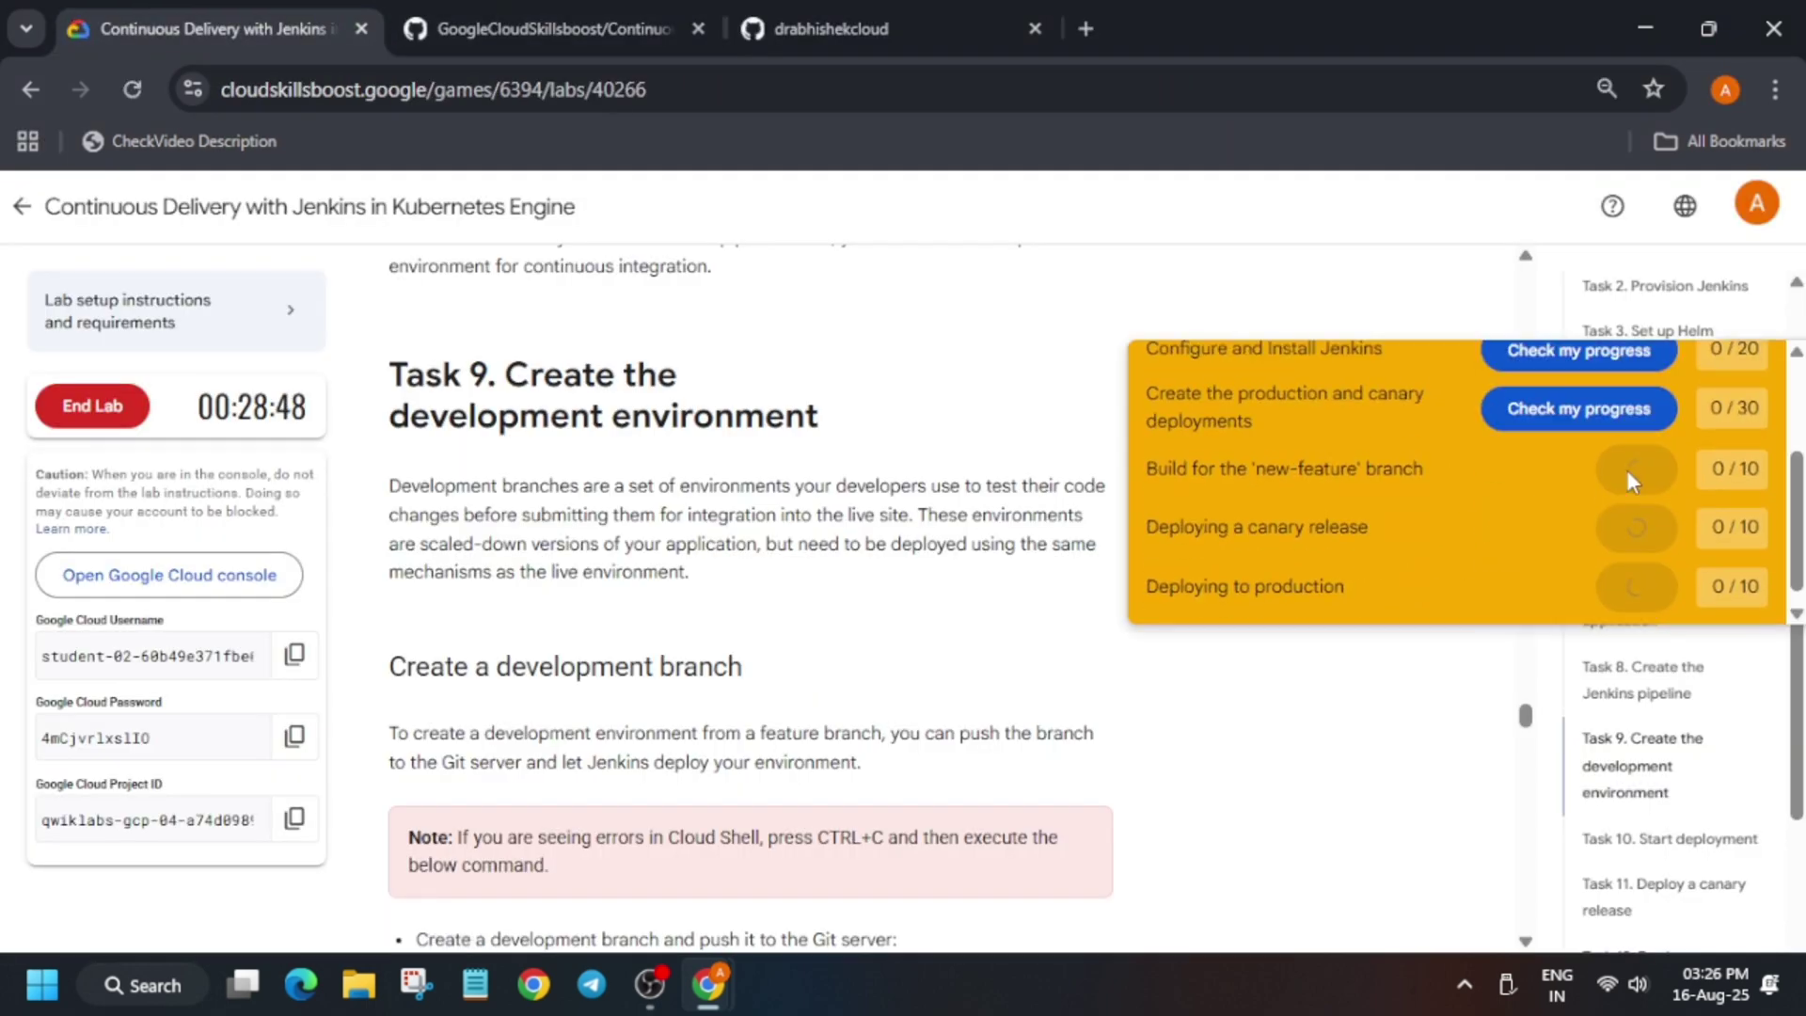